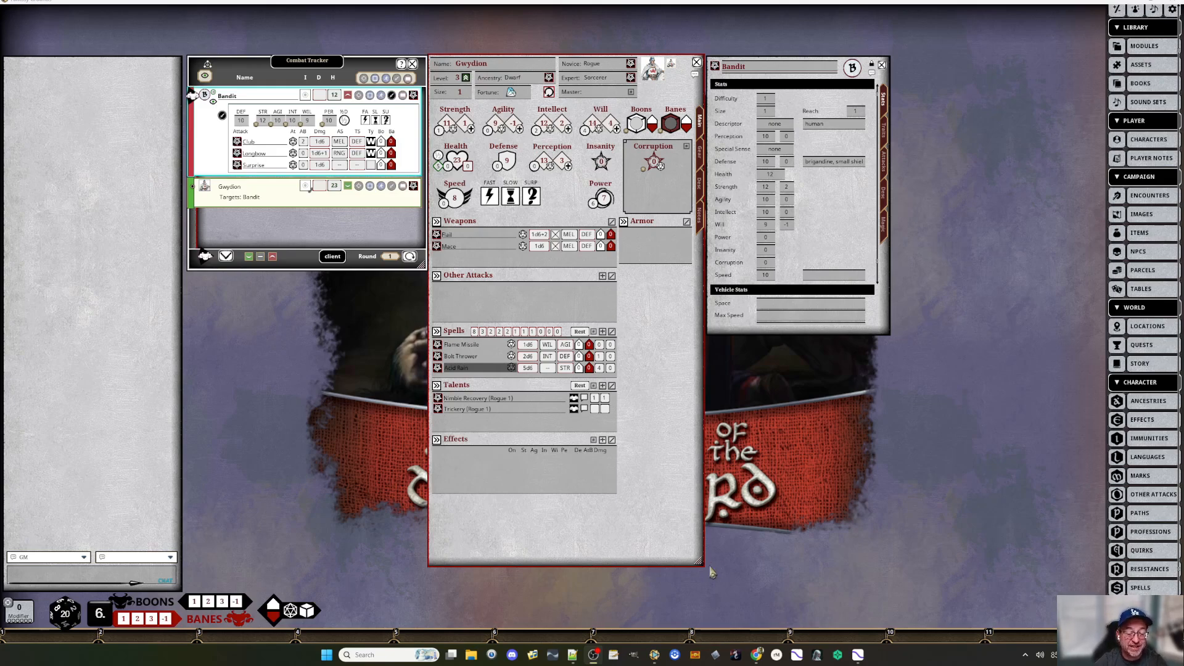
- Shorten the Gwydion character sheet window, and switch to the README in Notepad++ to review its "What you need" list
drag(700, 564, 715, 506)
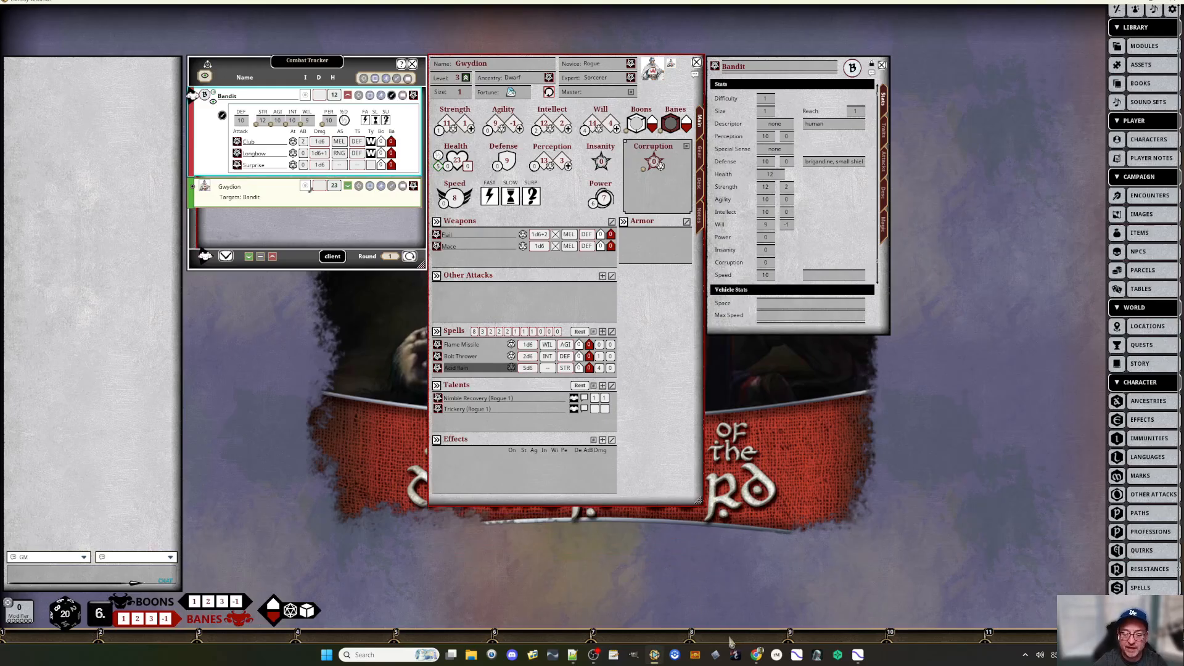
click(572, 654)
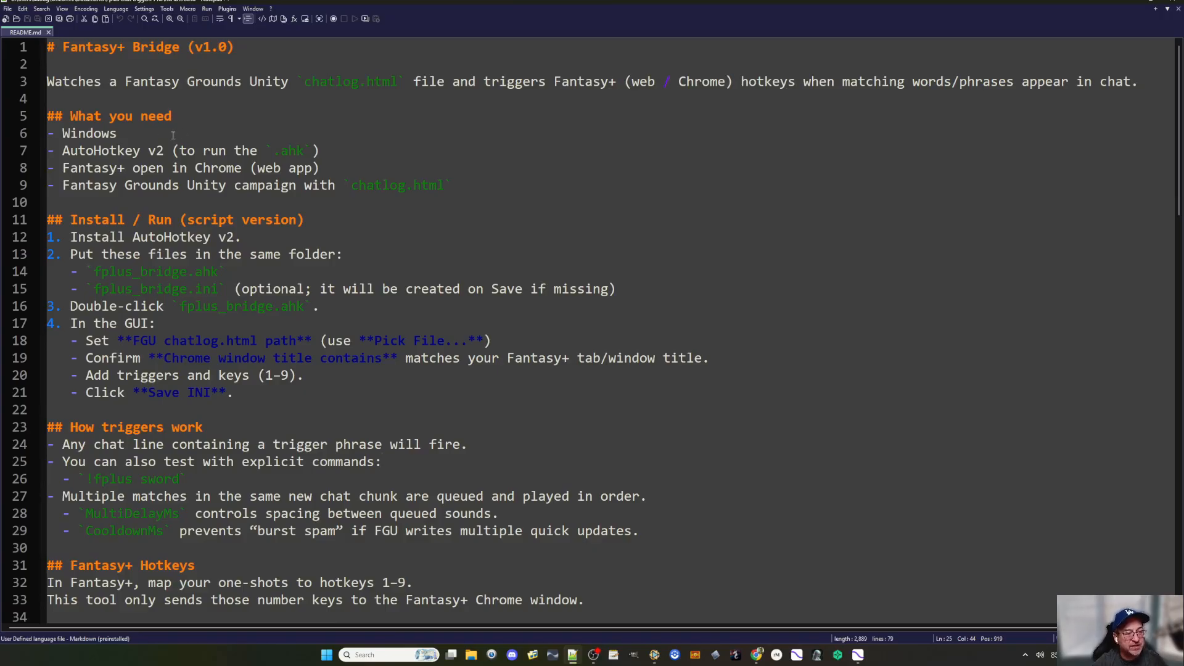
click(204, 135)
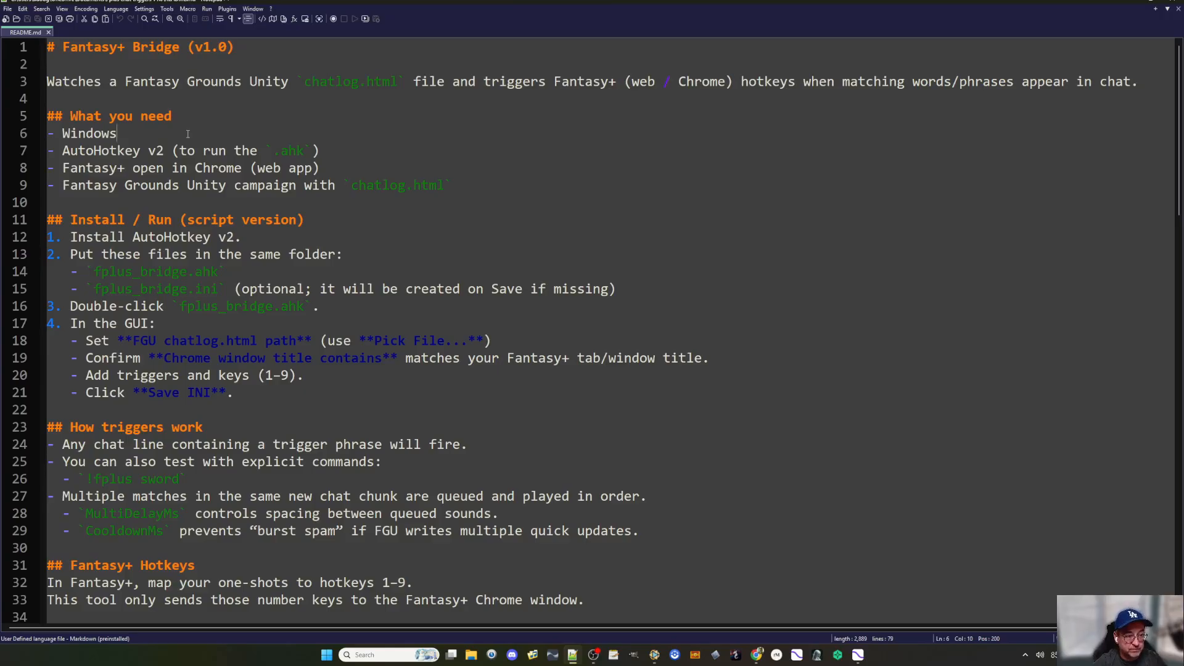
click(186, 150)
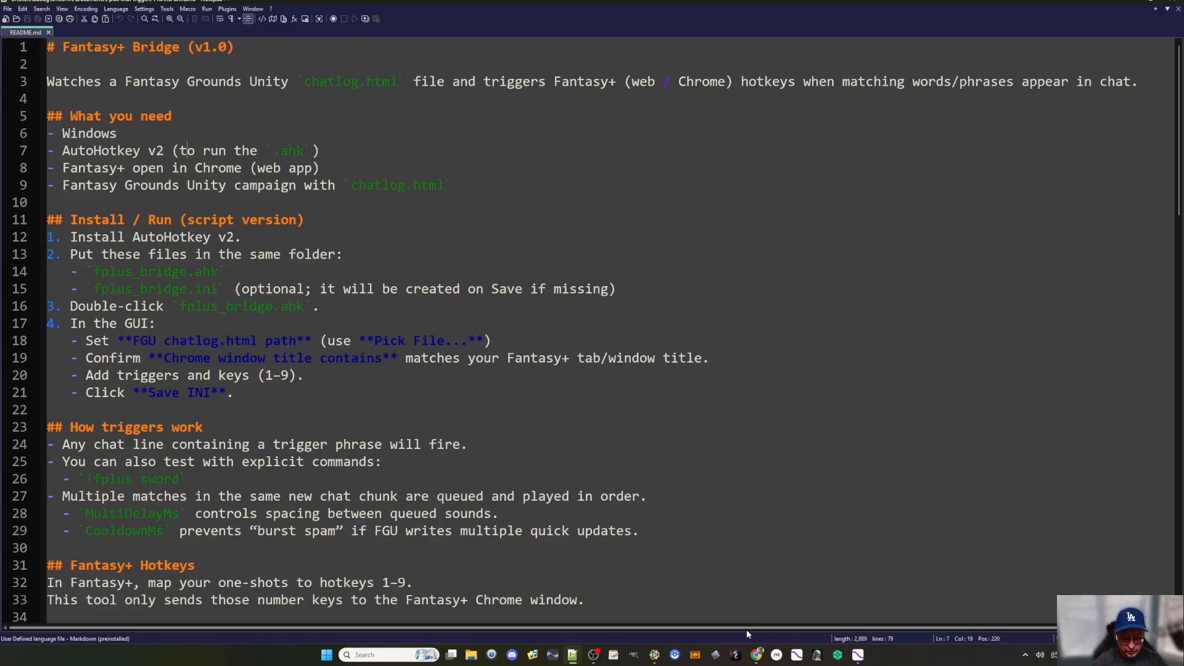
- Switch to Chrome and bring up the available download versions on the AutoHotkey website
click(756, 655)
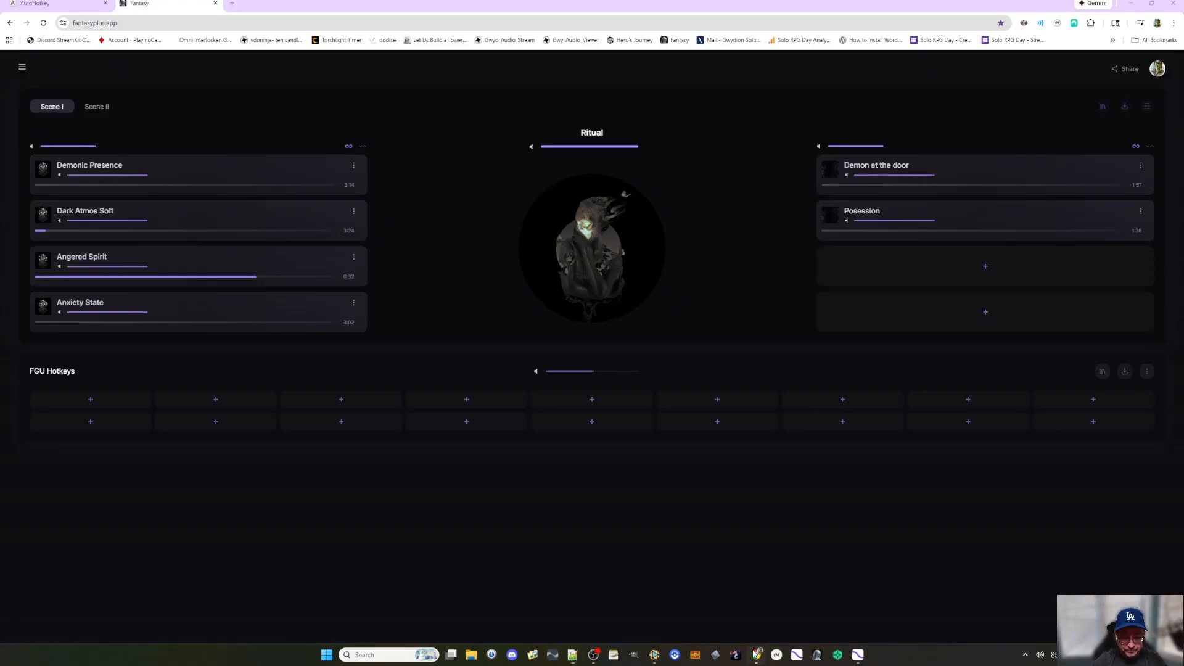
click(58, 4)
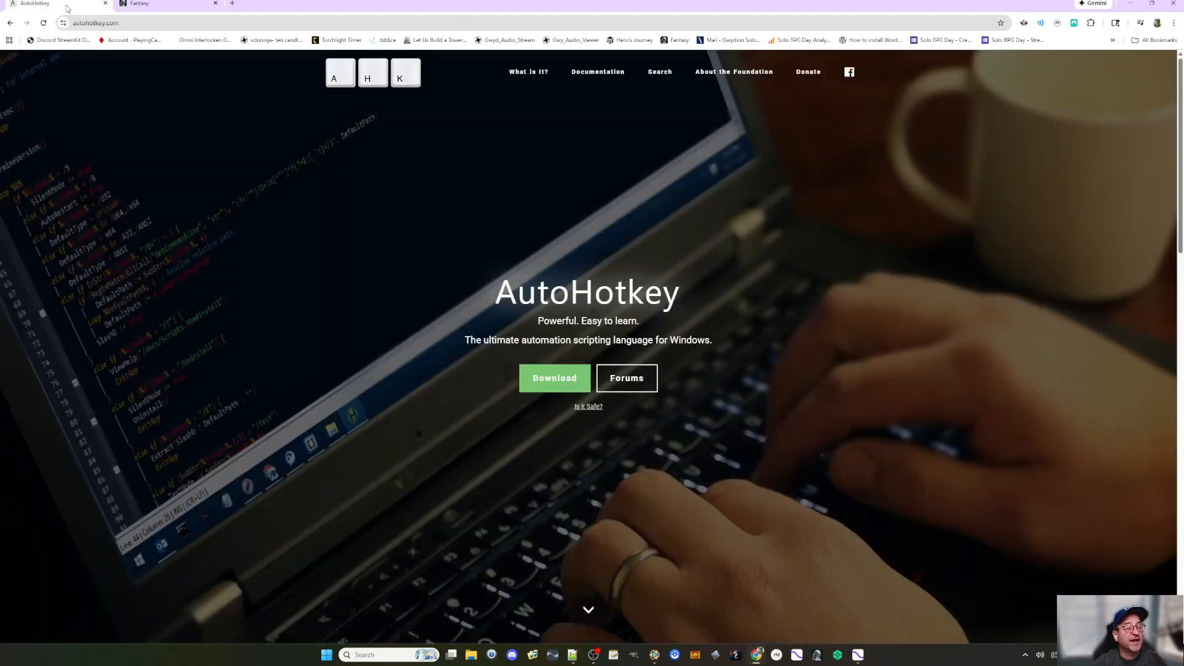
click(158, 27)
click(240, 179)
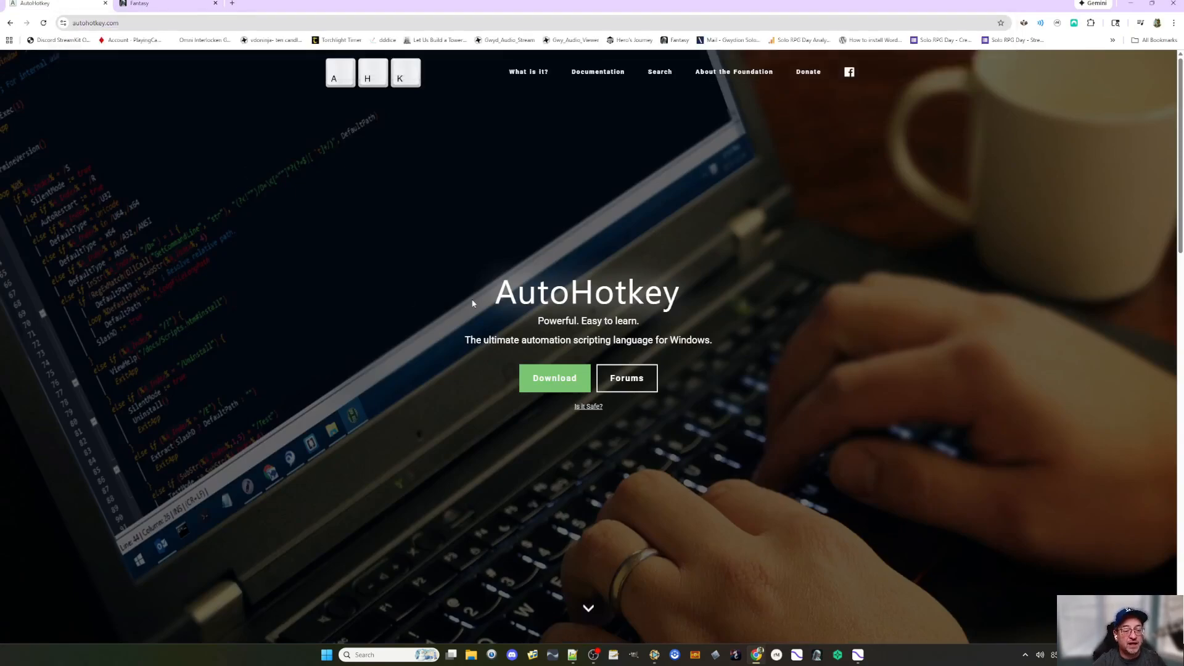
click(558, 385)
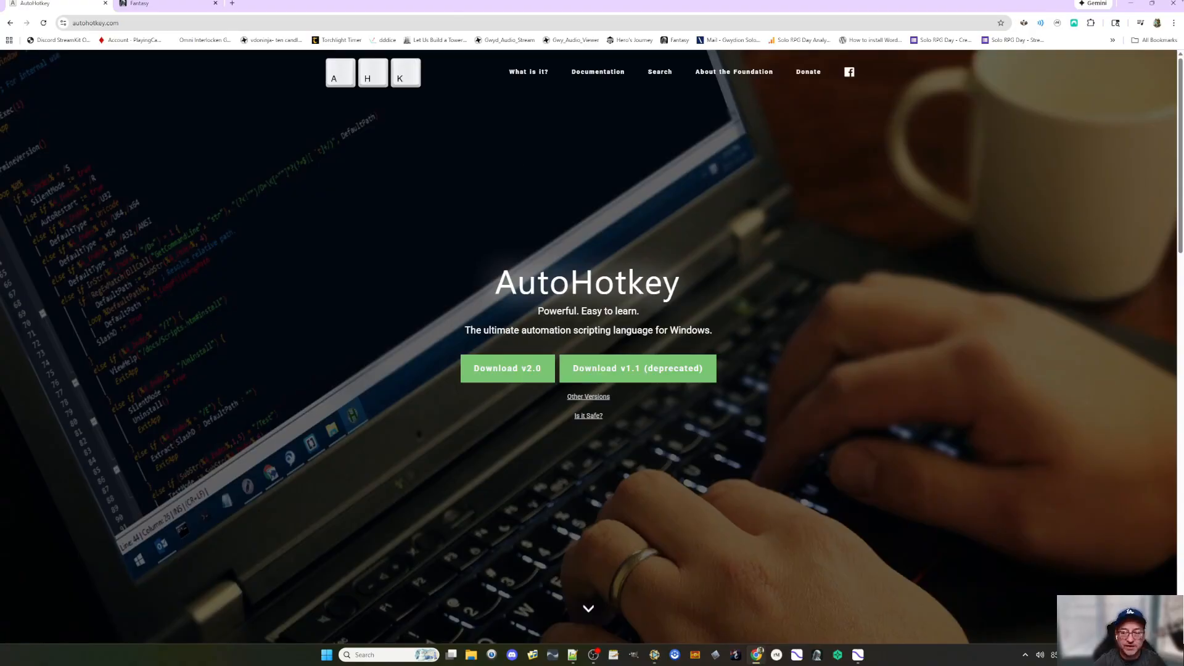
- Show the Fantasy+ web app in Chrome and look at the options of the FGU Hotkeys preset
click(209, 4)
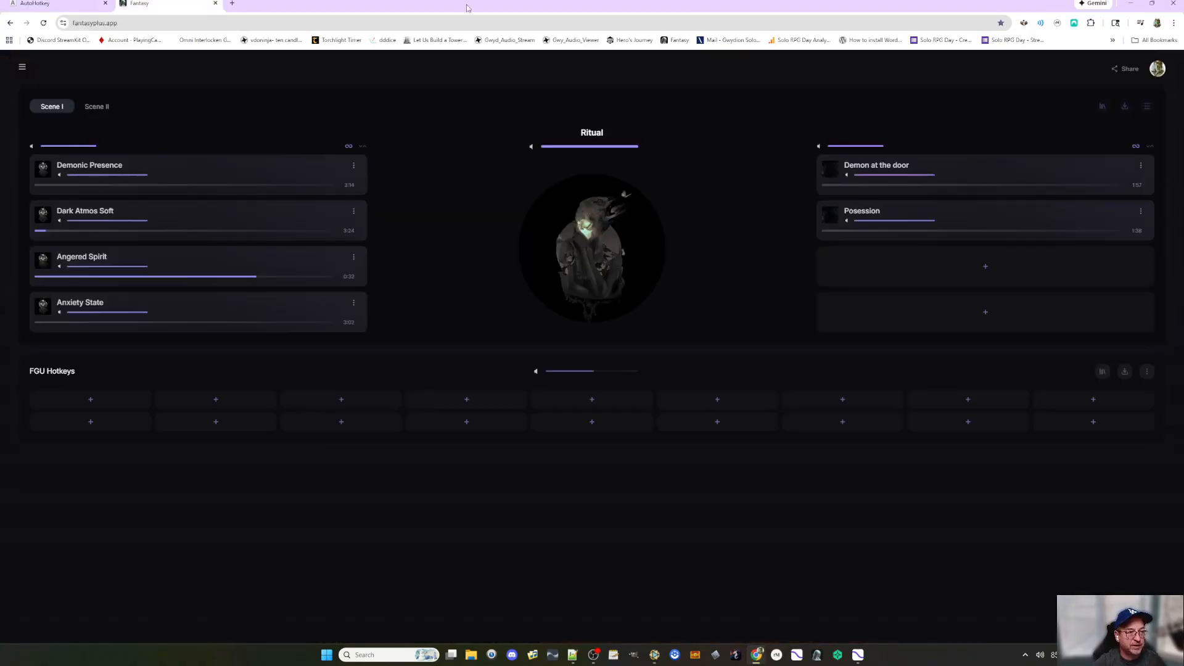
click(1132, 4)
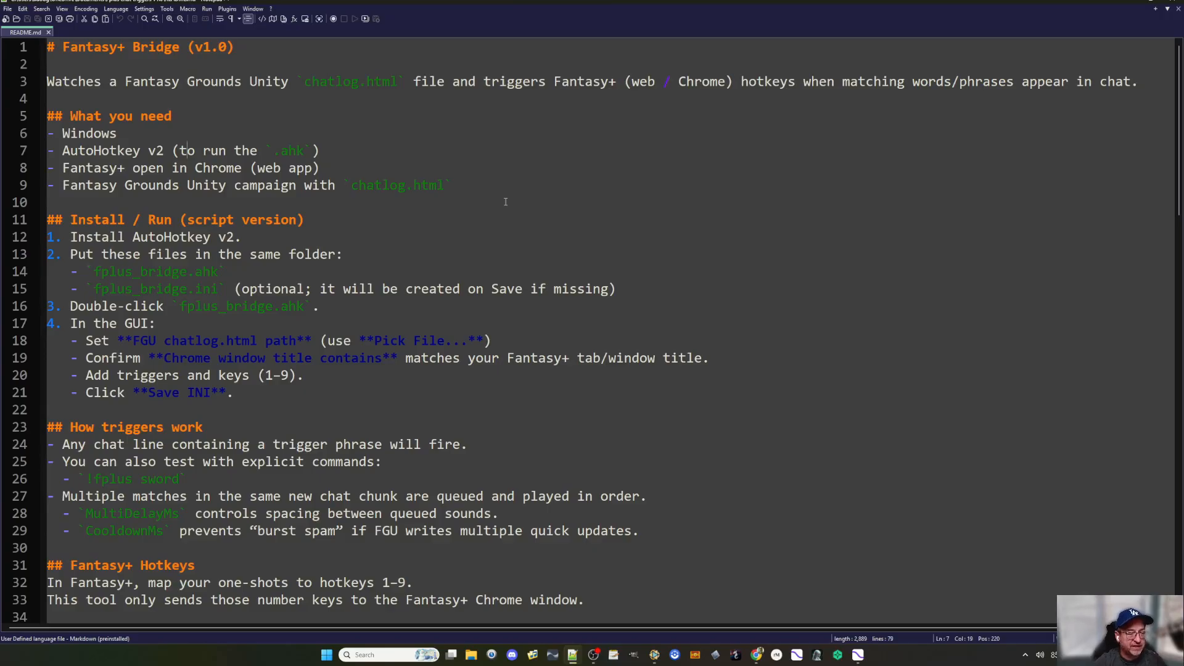
click(756, 655)
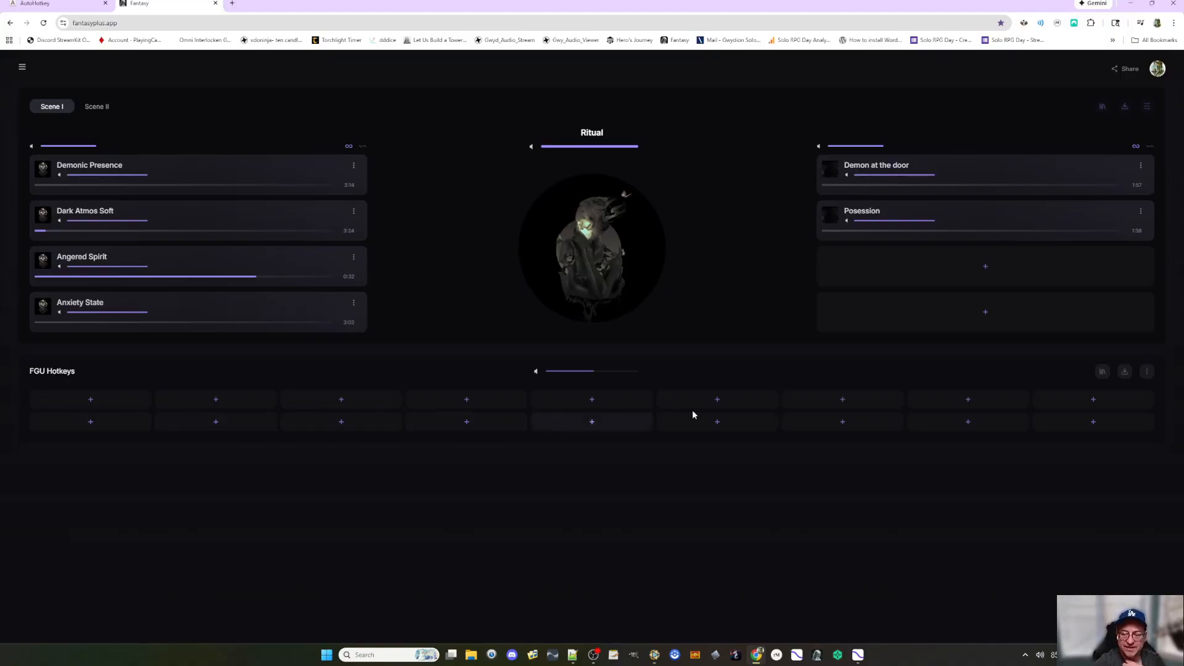
click(1104, 373)
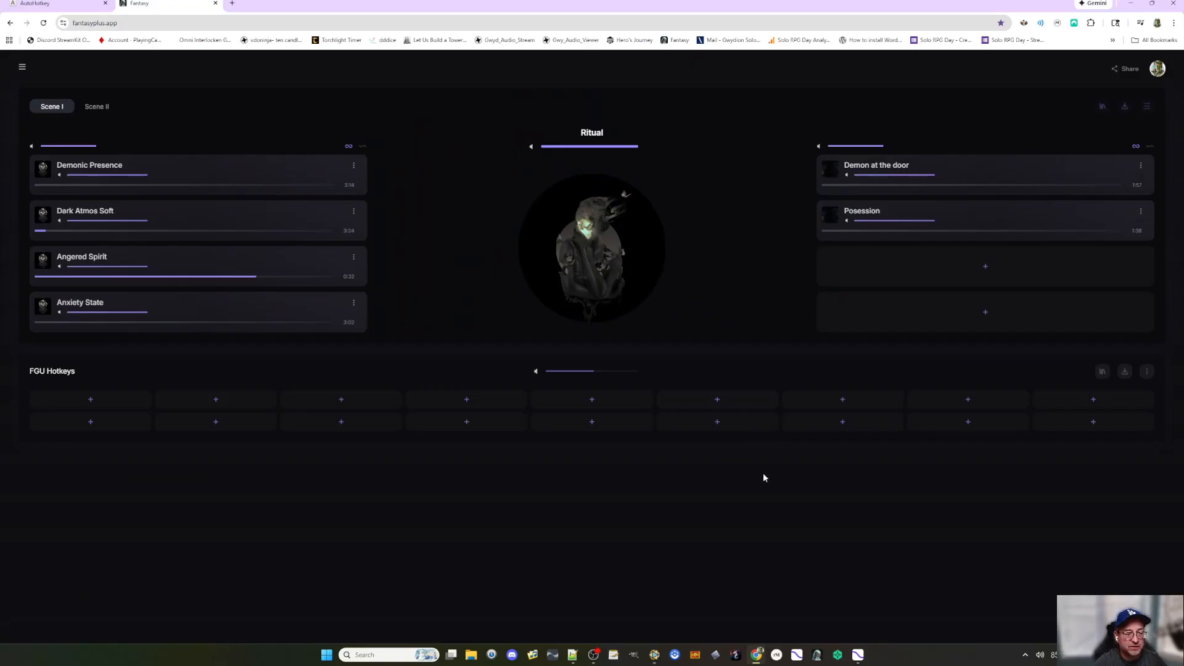
click(1147, 371)
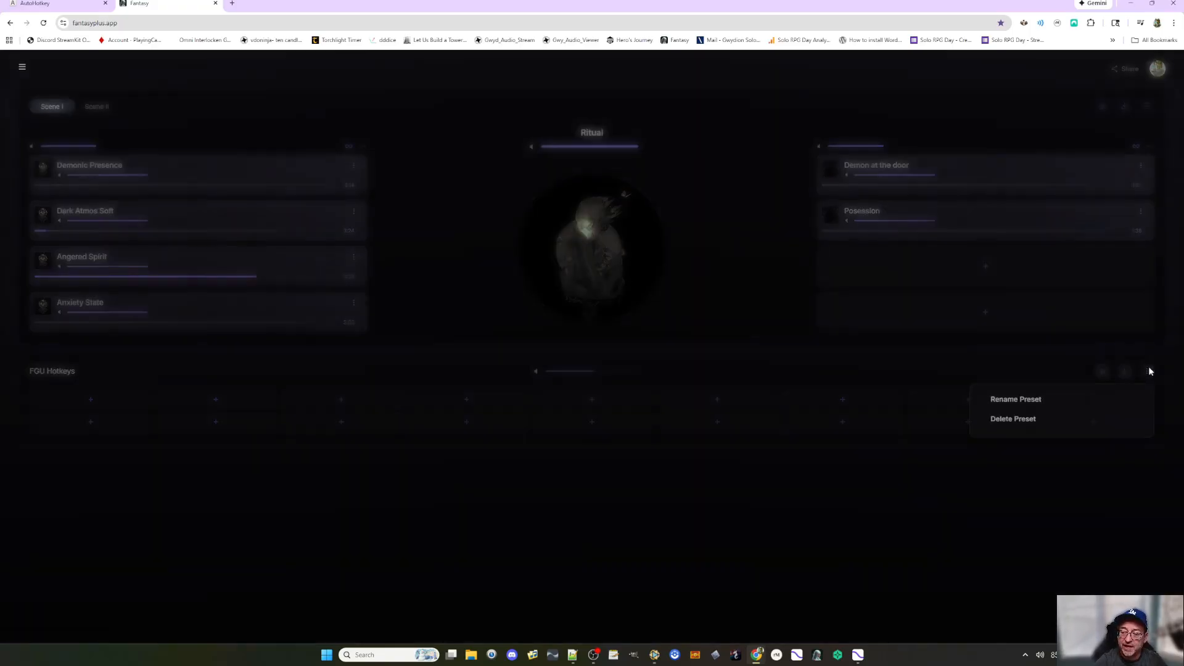
click(1043, 475)
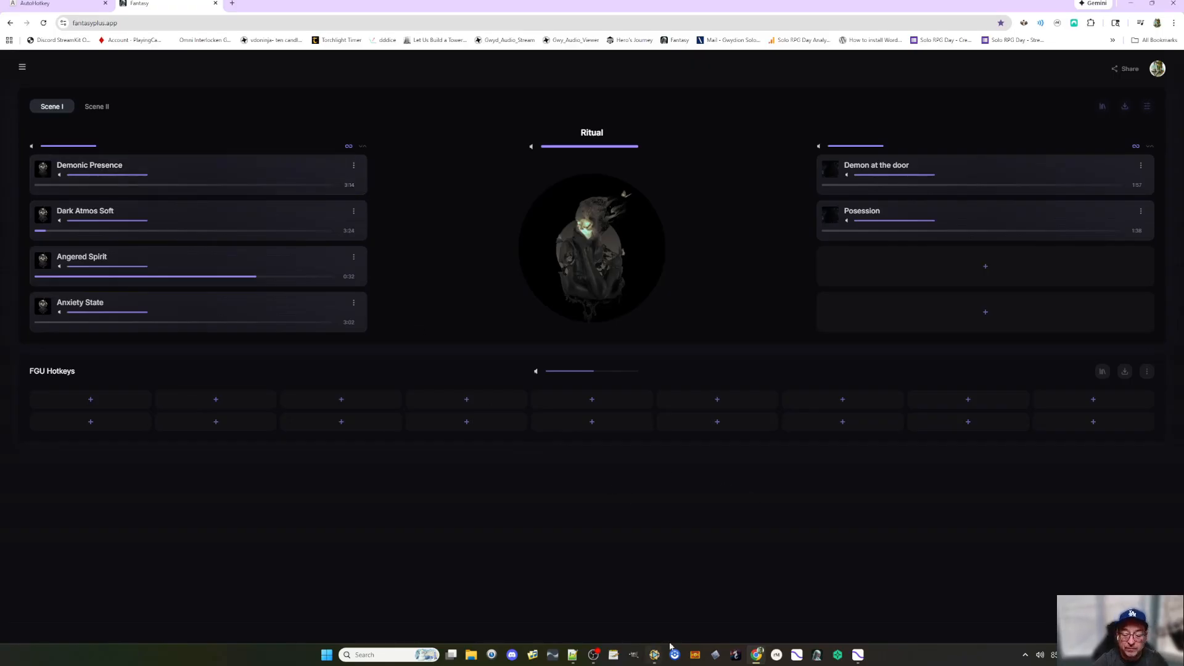
- Return to the README, view the files in the Fplus chat triggers v1.0 folder, and check the hidden system tray icons
click(572, 655)
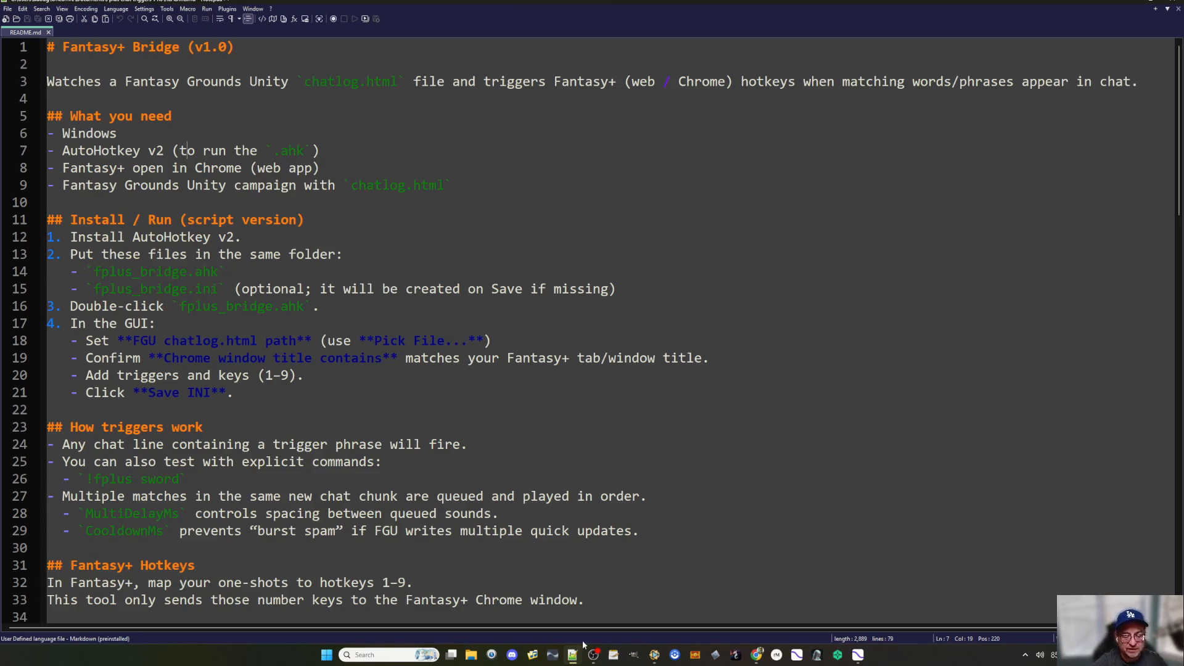
click(327, 655)
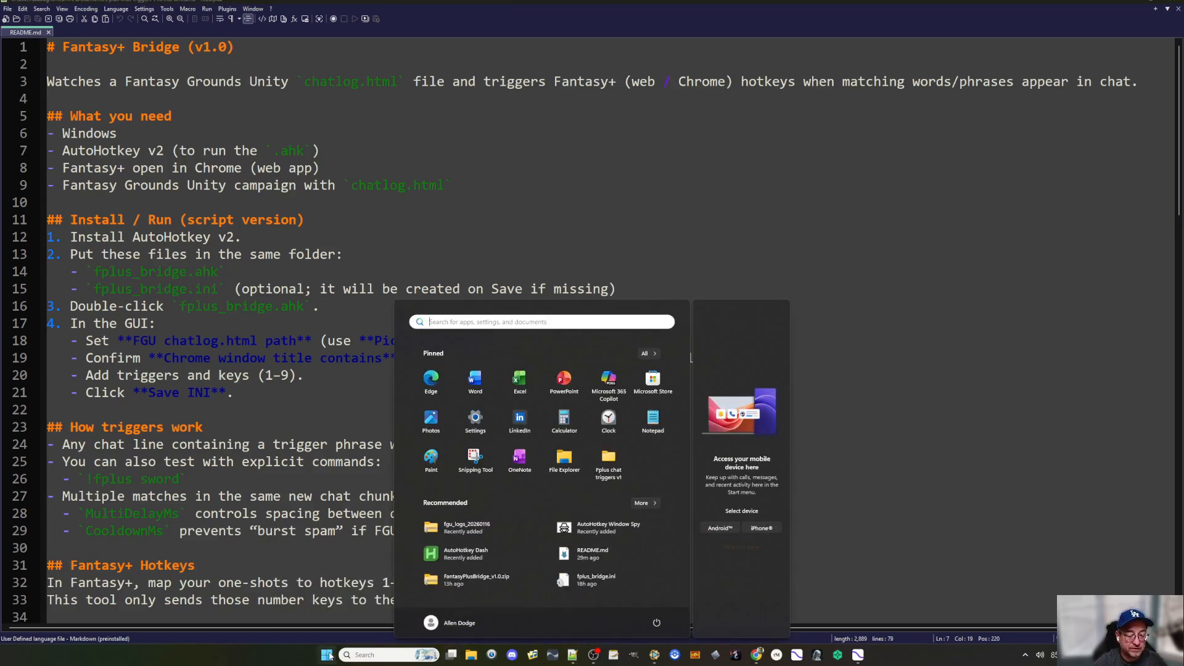
click(609, 461)
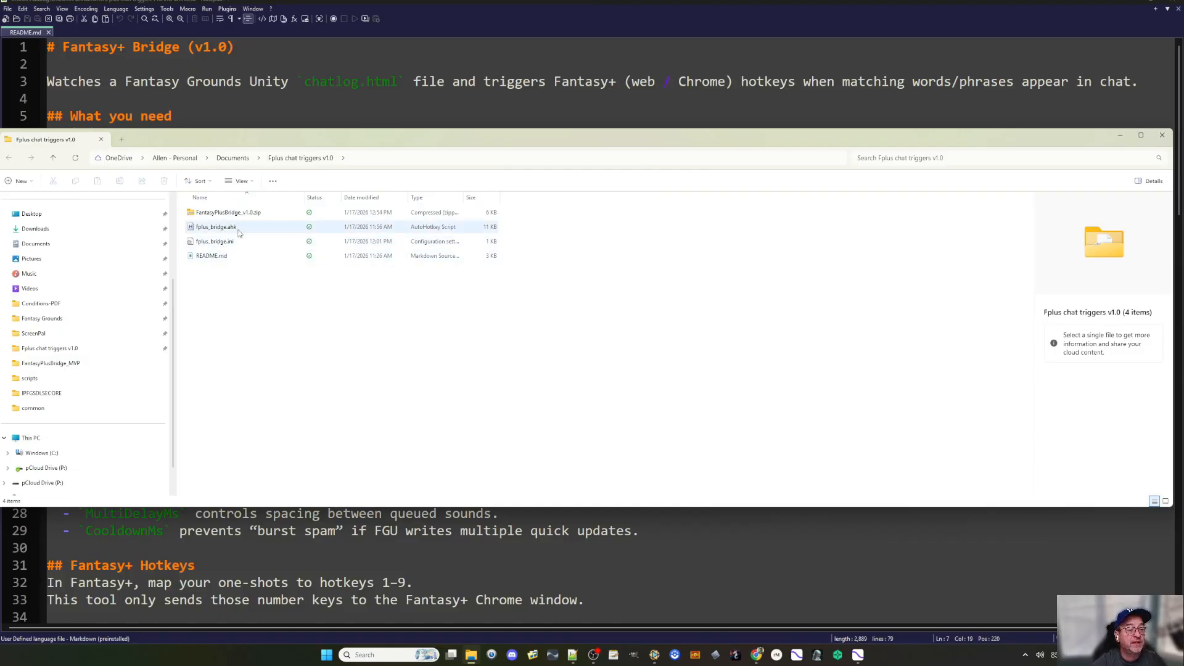
click(1162, 135)
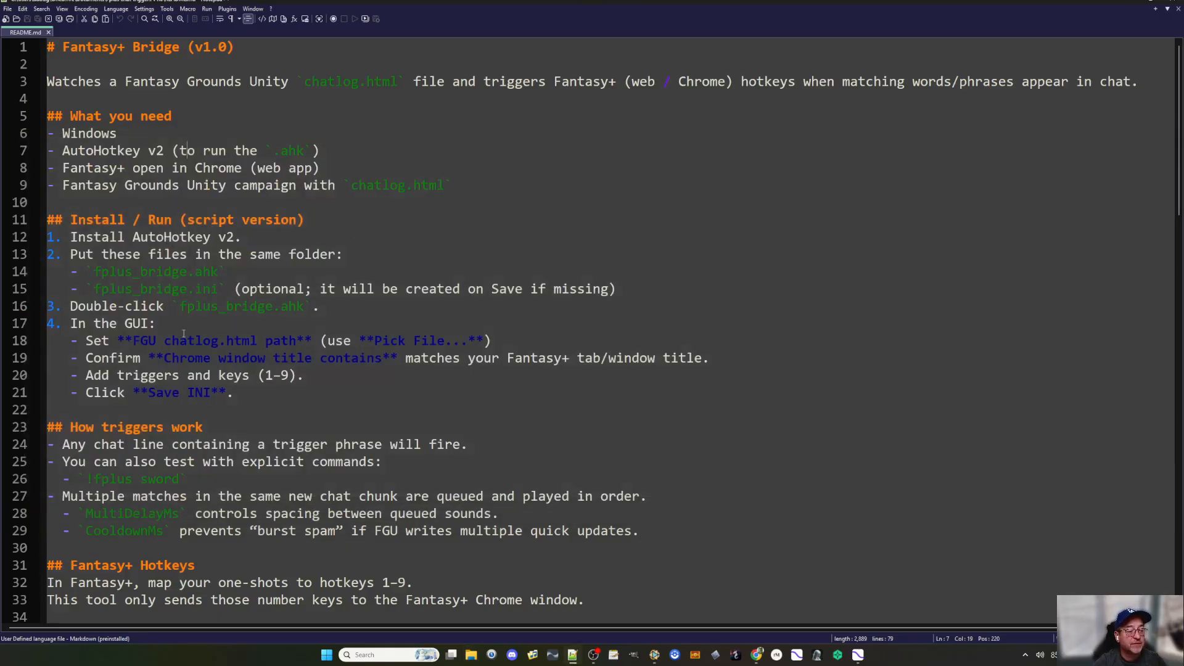
click(1025, 654)
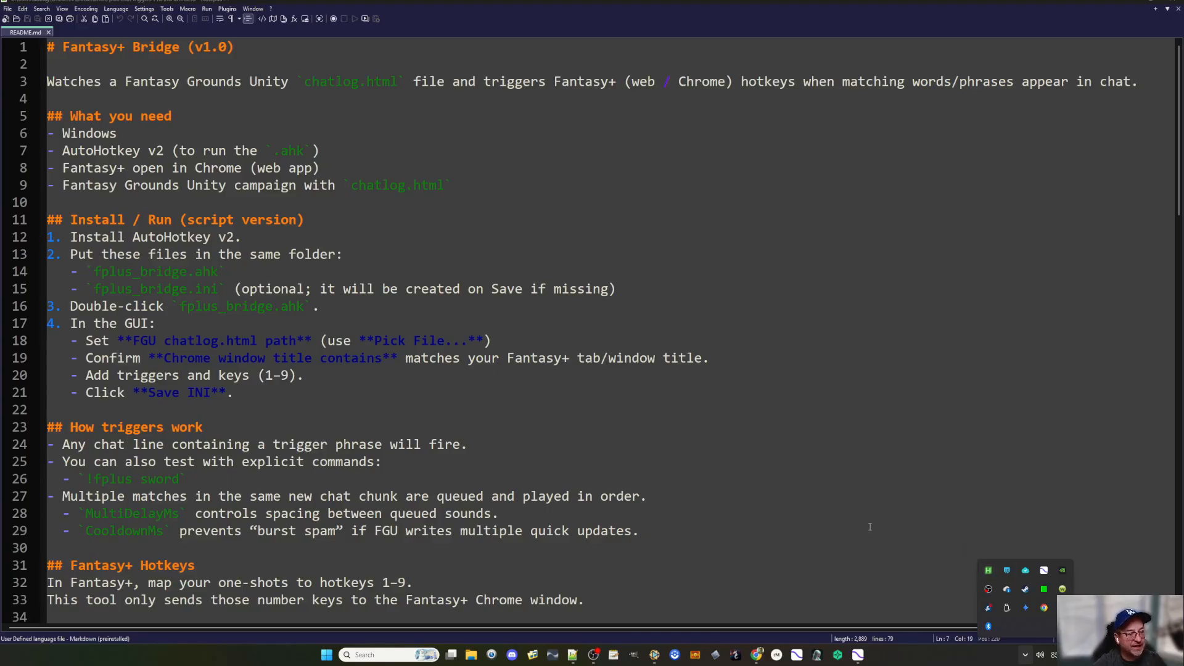
click(709, 498)
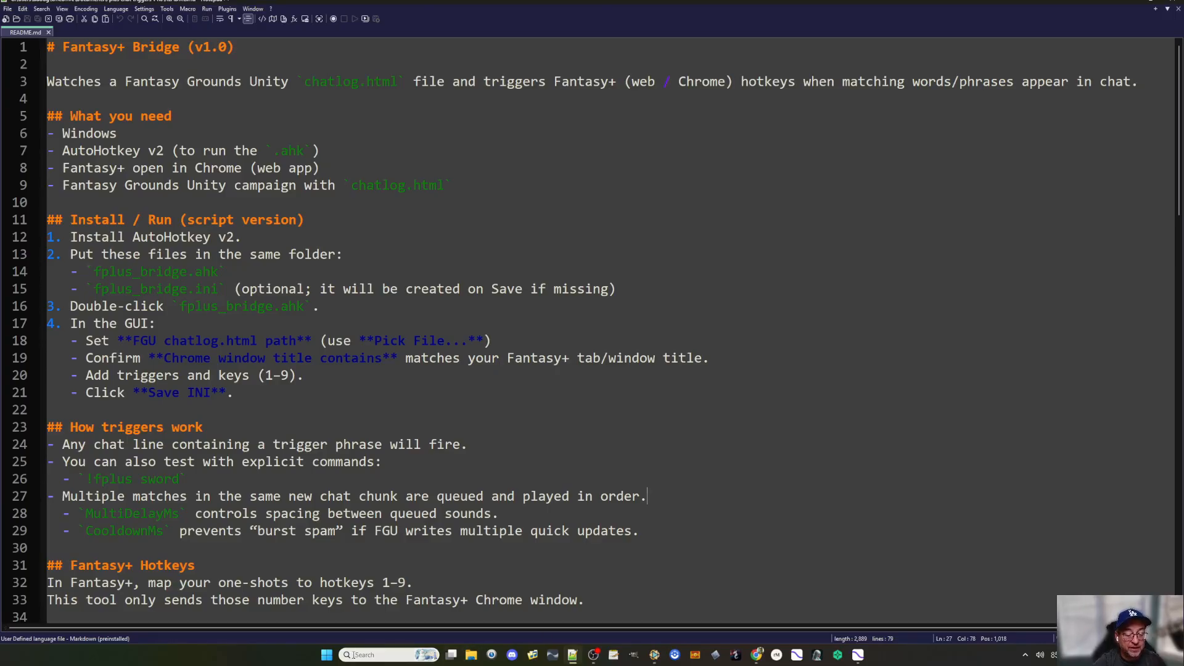
- Open the Fplus chat triggers v1.0 folder in File Explorer and arrange it side by side with the README in Notepad++
click(327, 654)
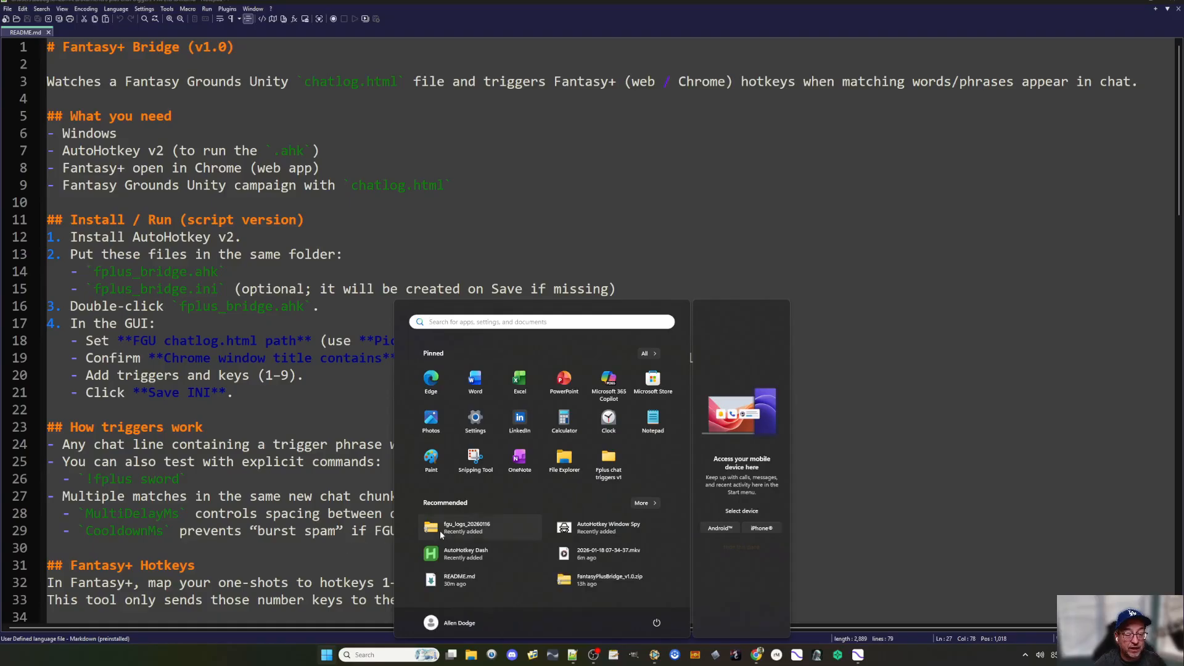
click(605, 461)
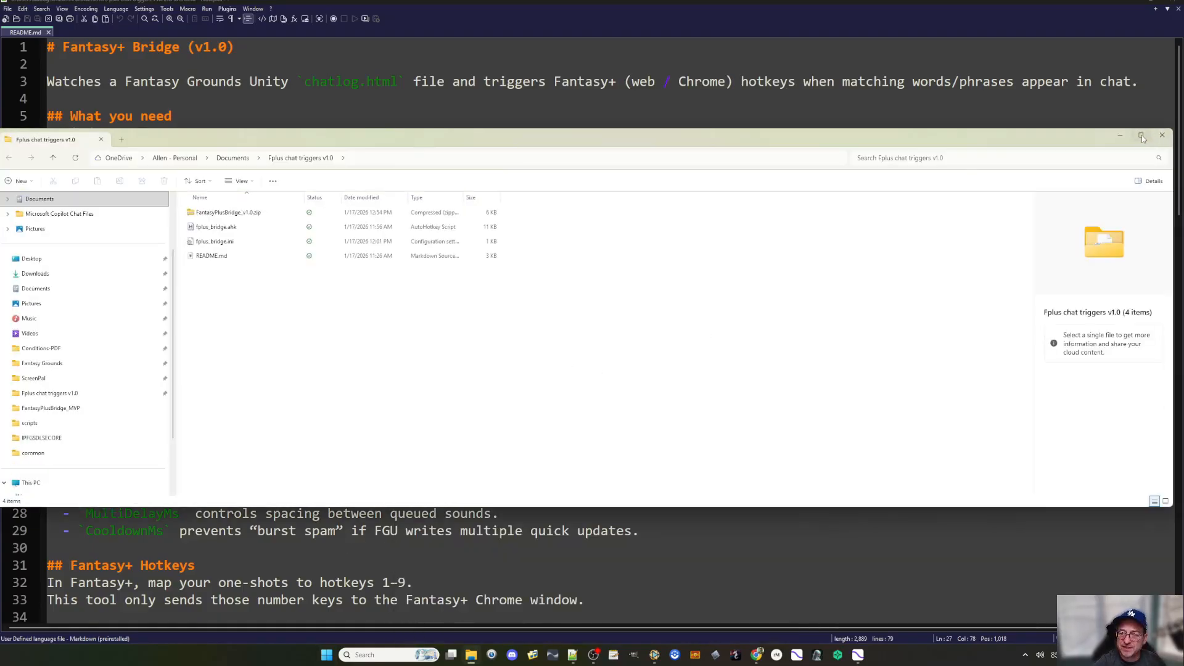
mouse_move(1143, 138)
click(1057, 191)
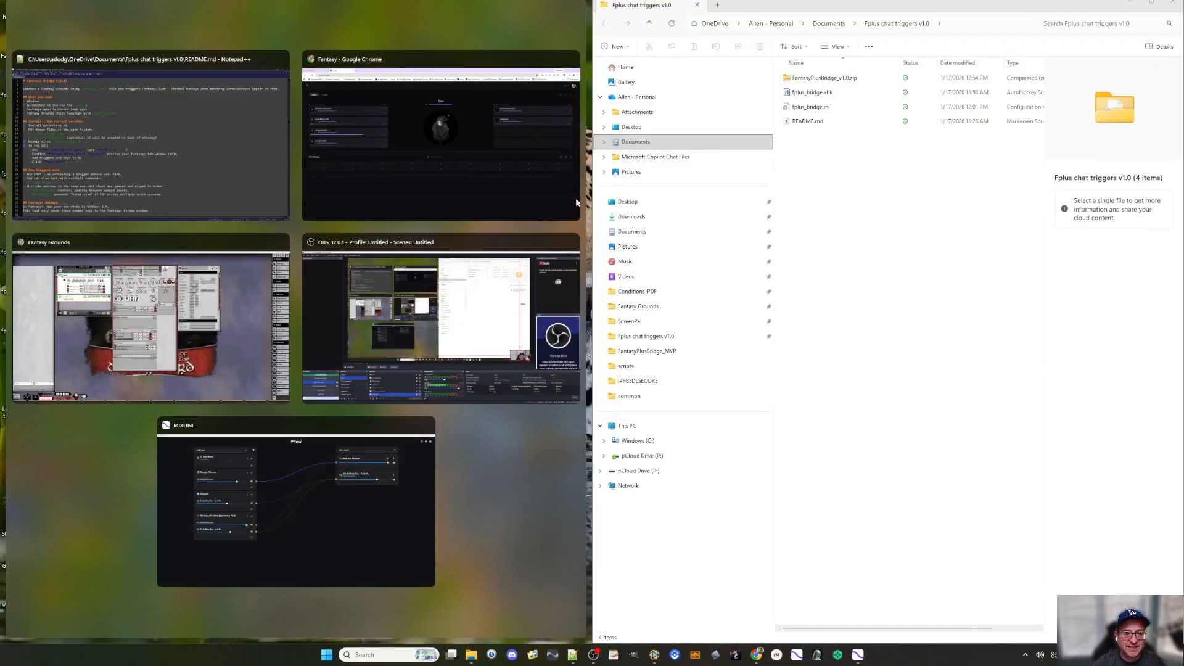
click(576, 197)
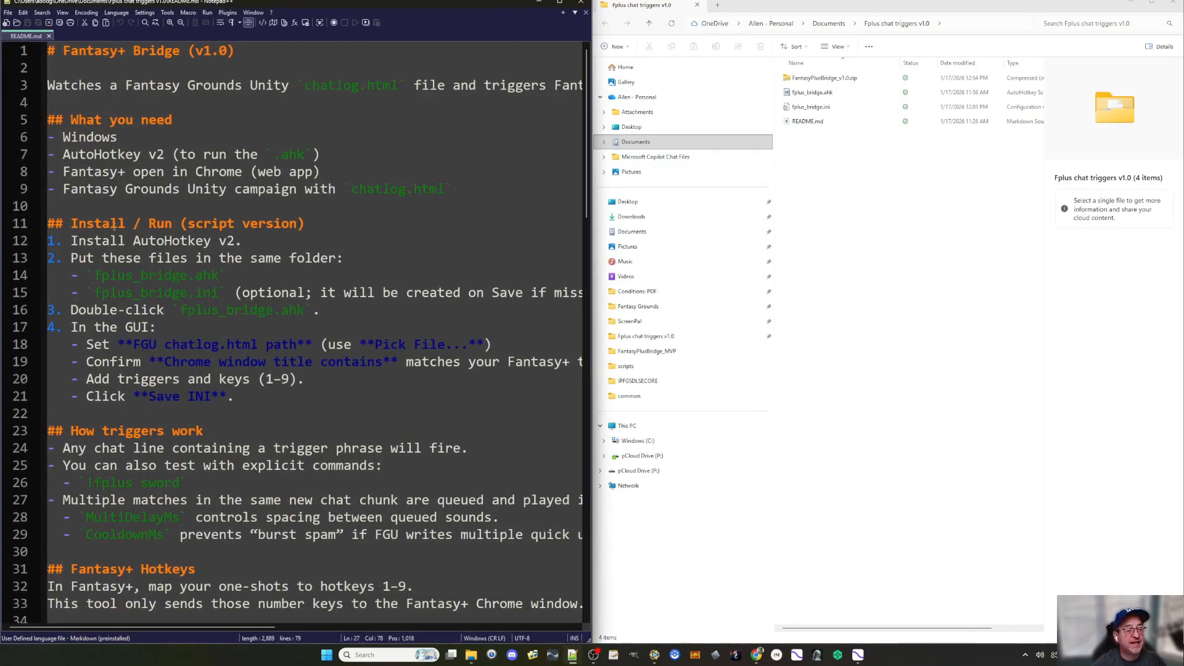
- Highlight the launch instruction in the README's Install / Run section and run the fplus_bridge.ahk script from the folder
scroll(177, 260, down, 1)
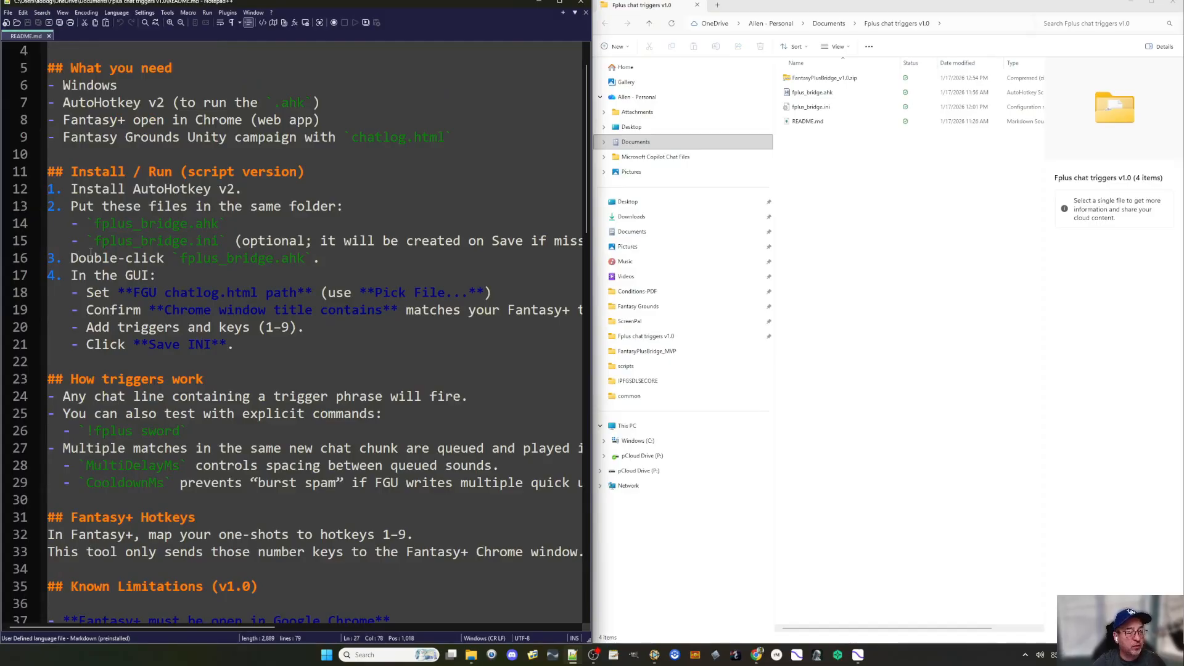
drag(73, 257, 233, 258)
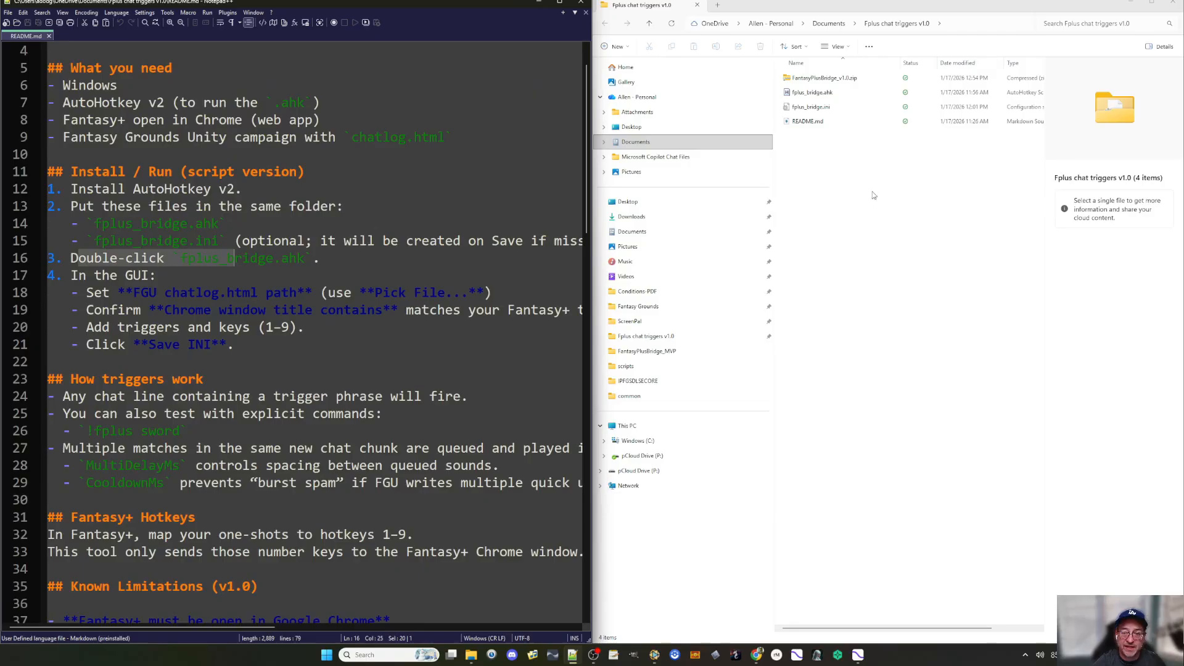
double_click(813, 93)
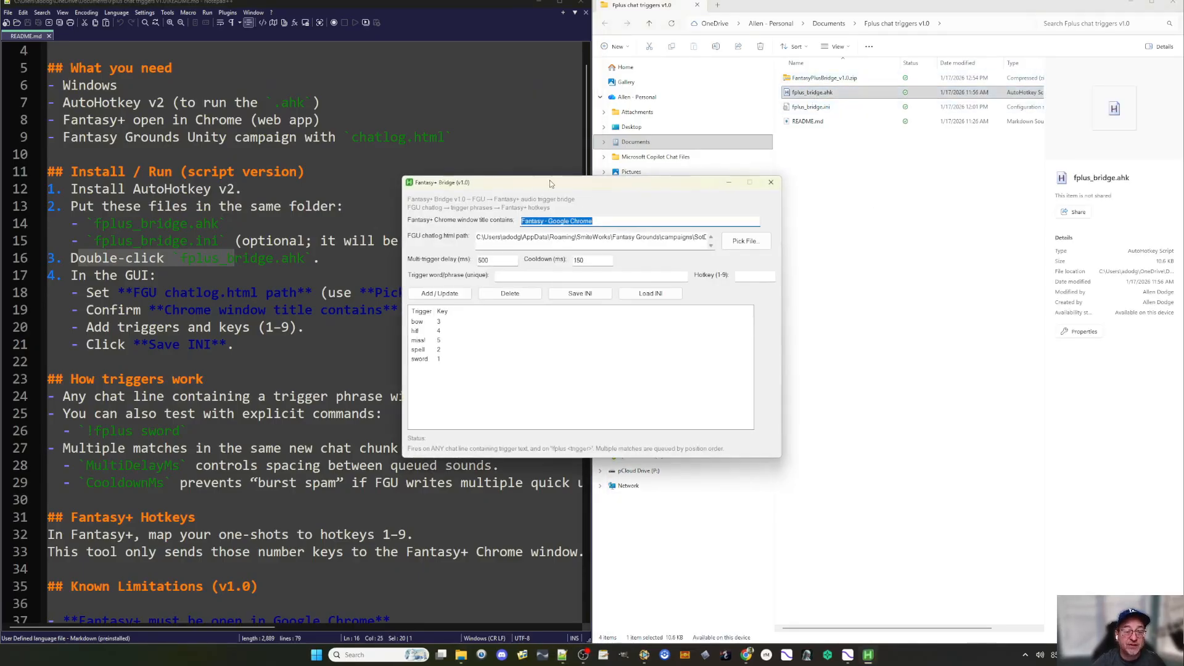
- Place the Fantasy+ Bridge window over the file folder so the README stays fully readable beside it
drag(553, 185, 567, 214)
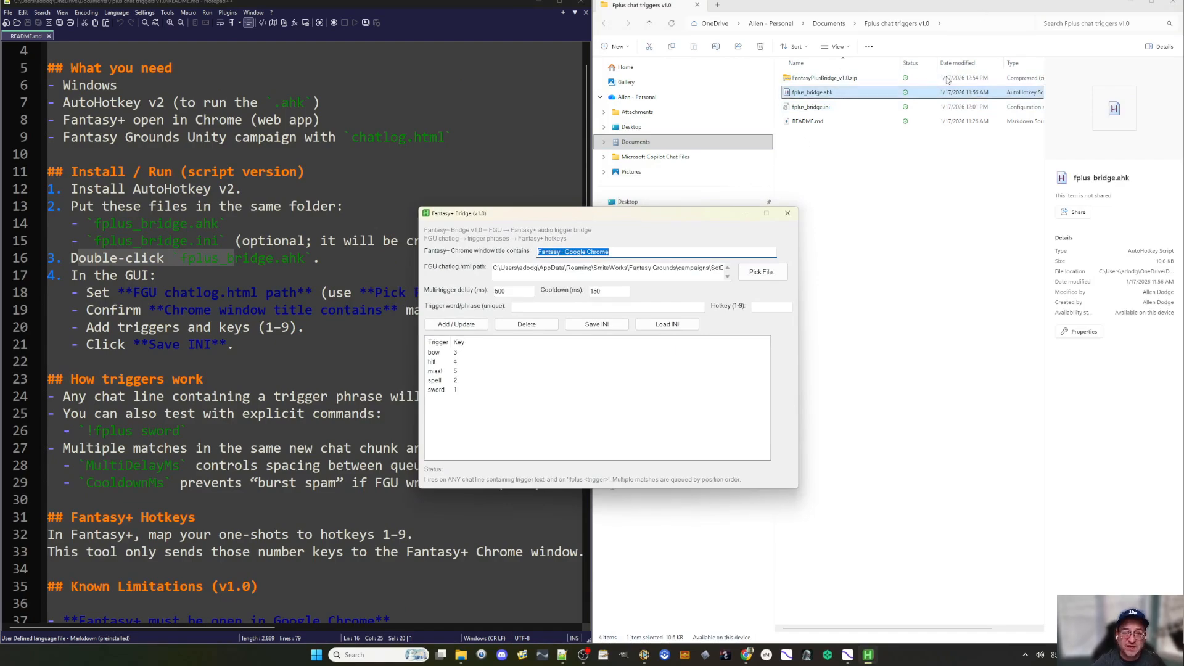
click(1166, 4)
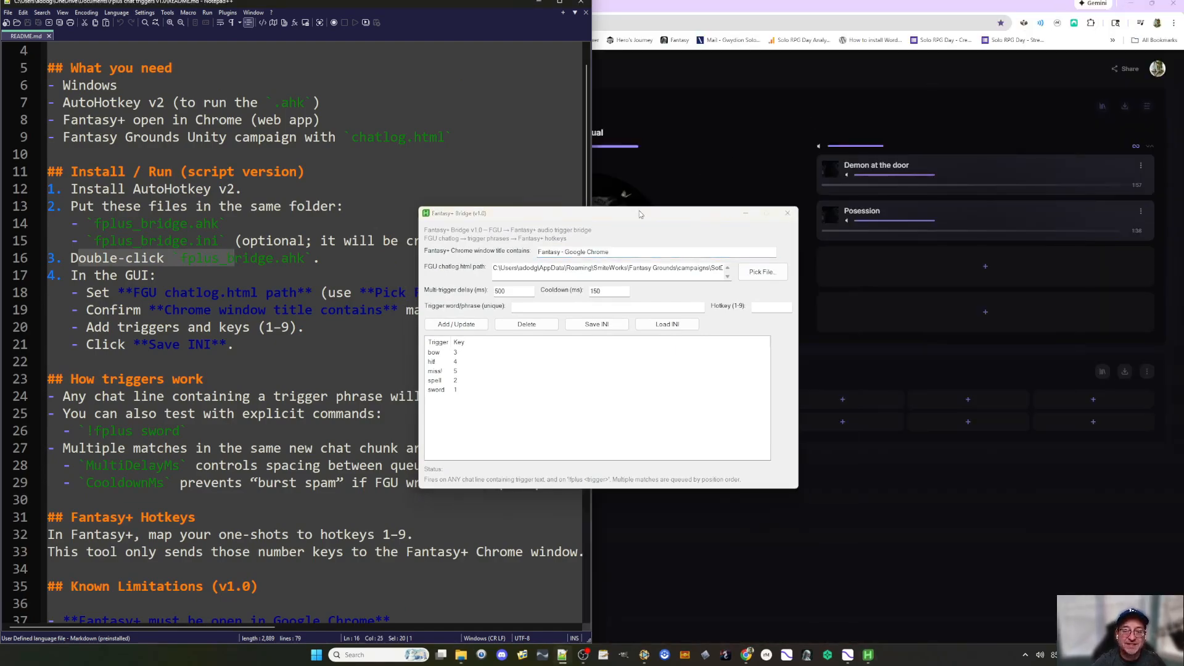
drag(640, 213, 815, 2)
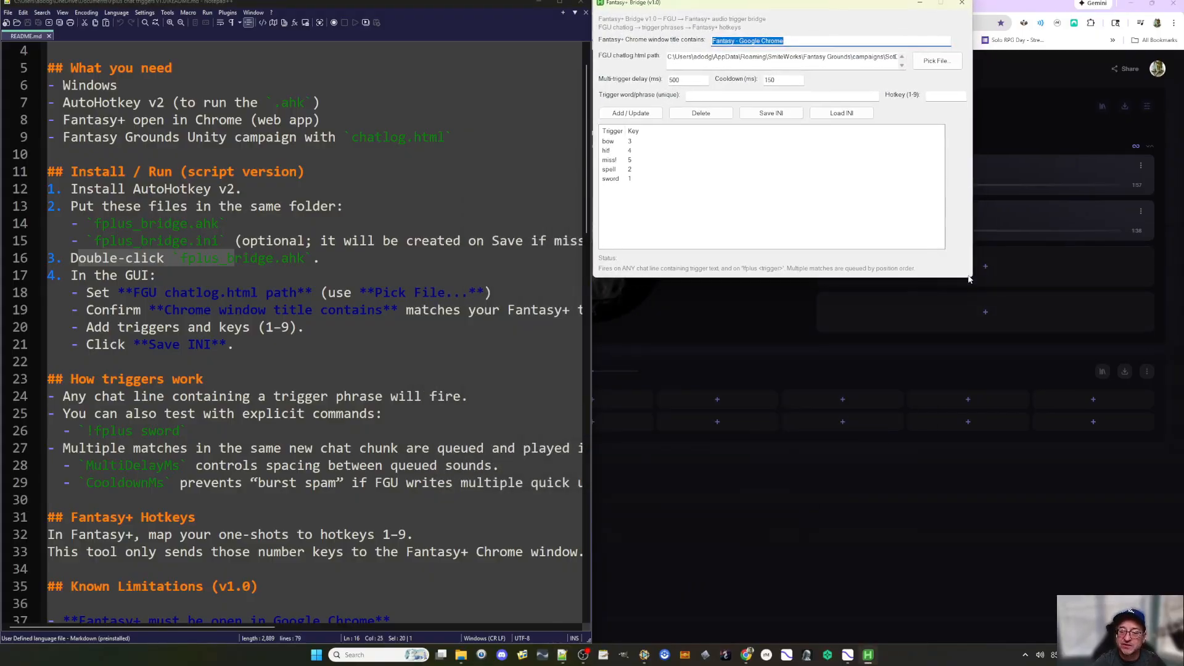
drag(848, 5, 503, 227)
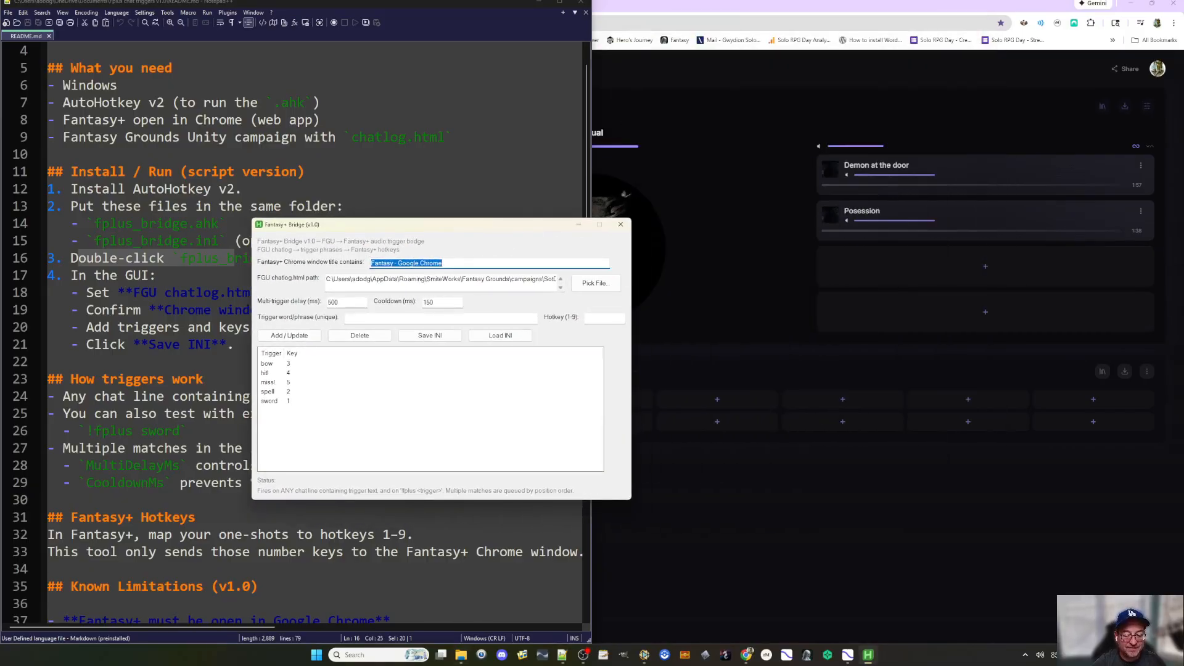
mouse_move(460, 654)
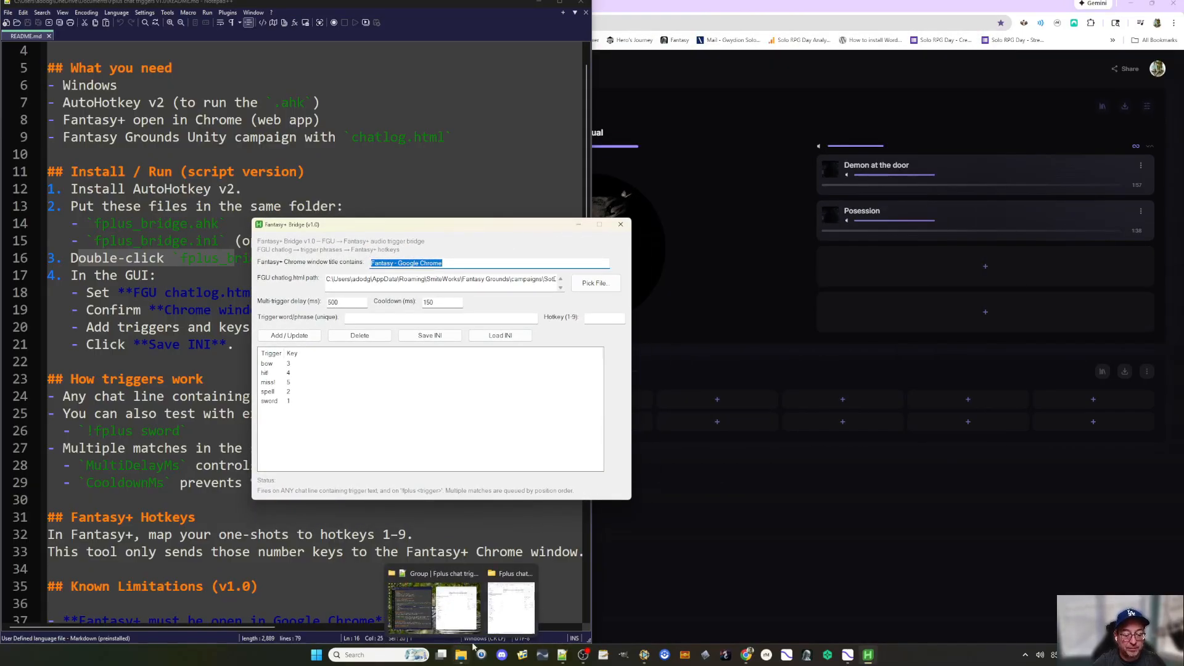
click(509, 614)
drag(474, 233, 816, 195)
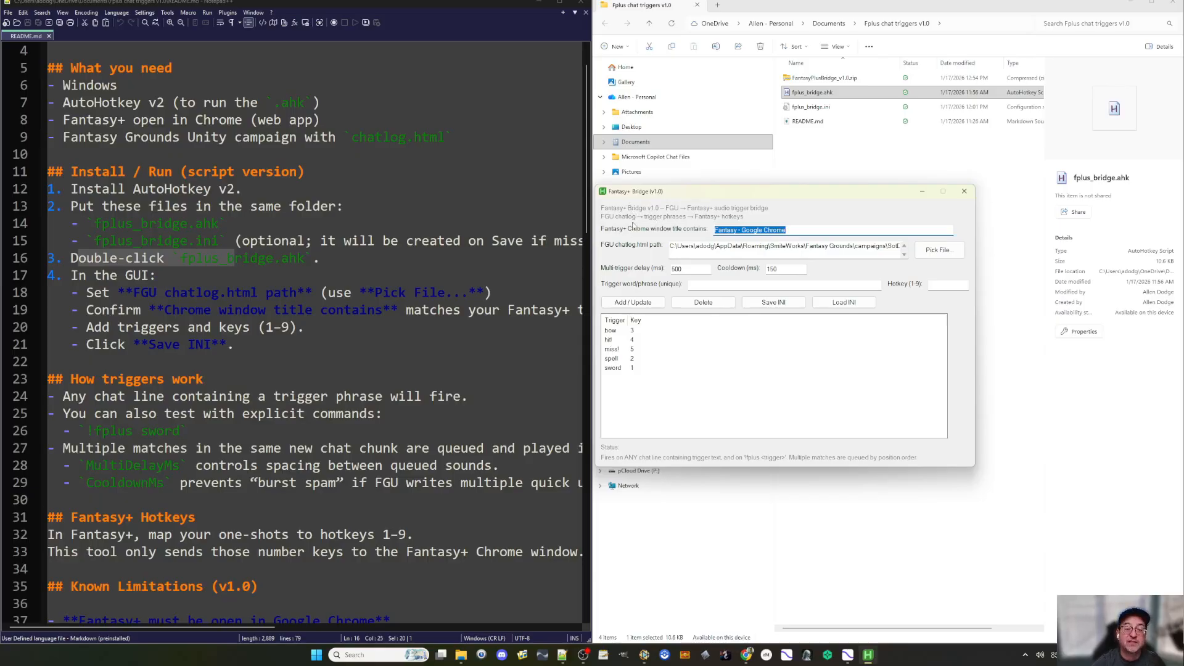
- Compare the bridge's Fantasy+ Chrome window title setting with the title of the open Chrome window
click(796, 230)
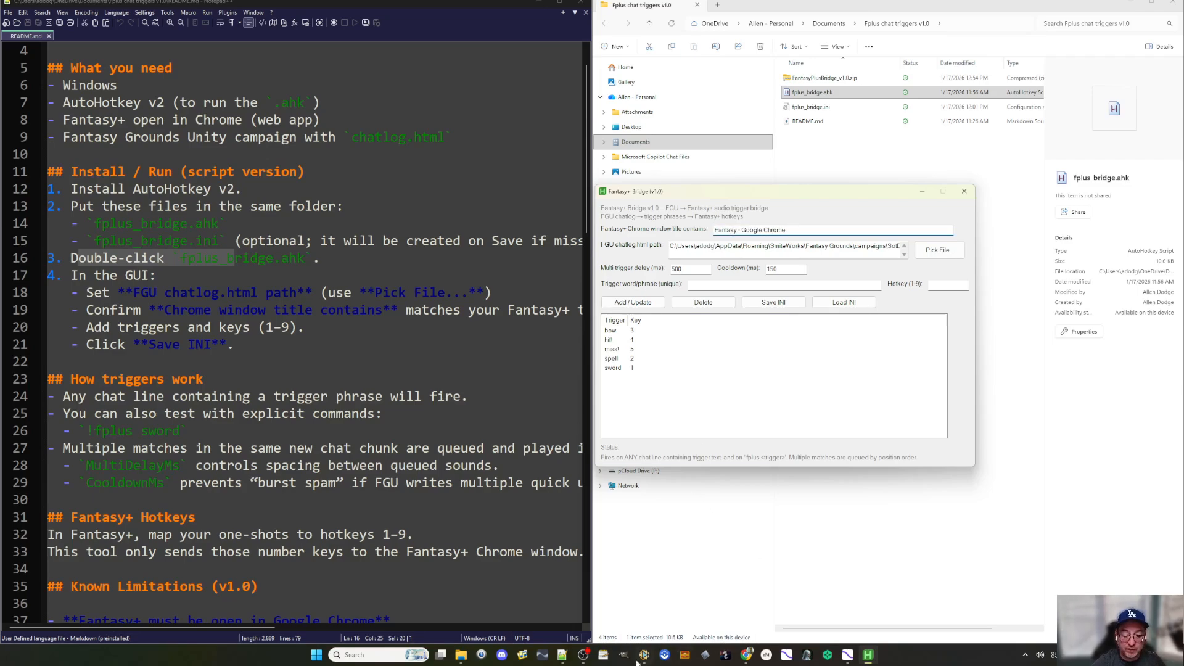
mouse_move(752, 654)
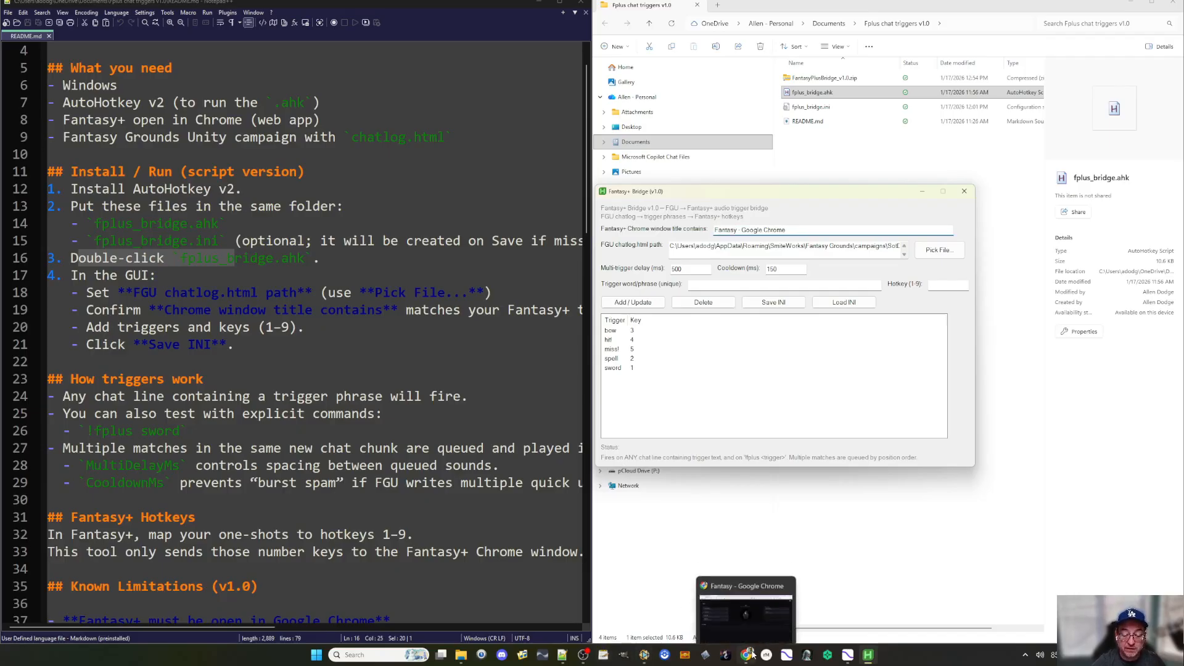
- Inspect the Fantasy+ Chrome window's title with AutoHotkey's Window Spy, highlight that title, and close the spy window
click(751, 615)
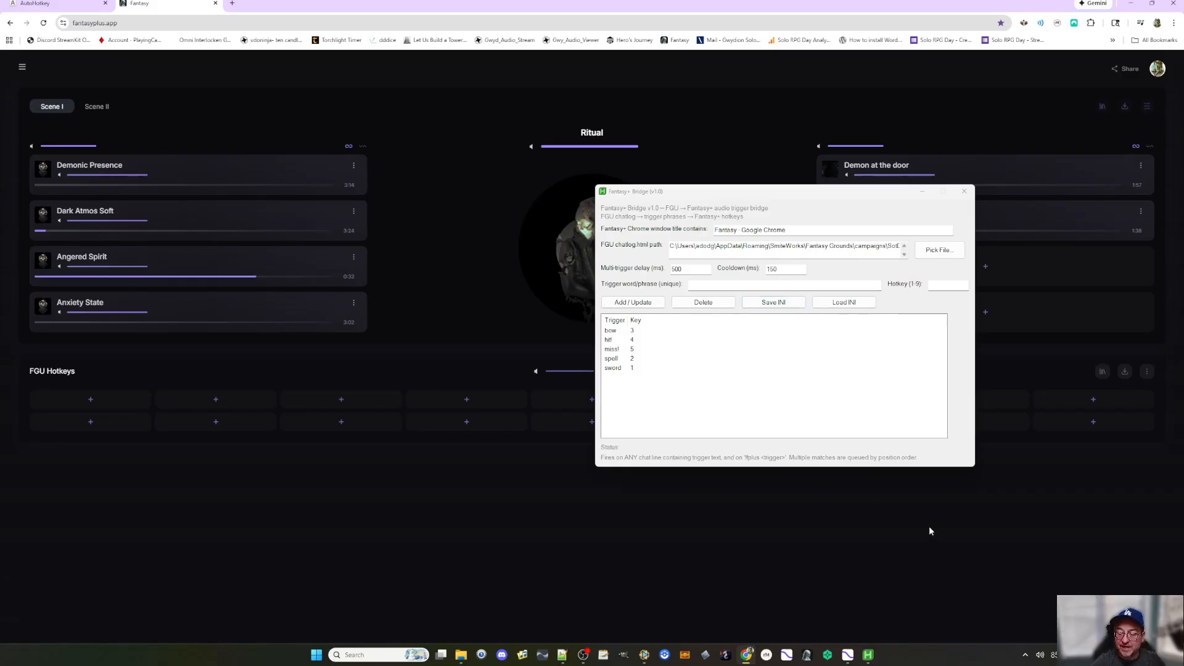
click(1025, 655)
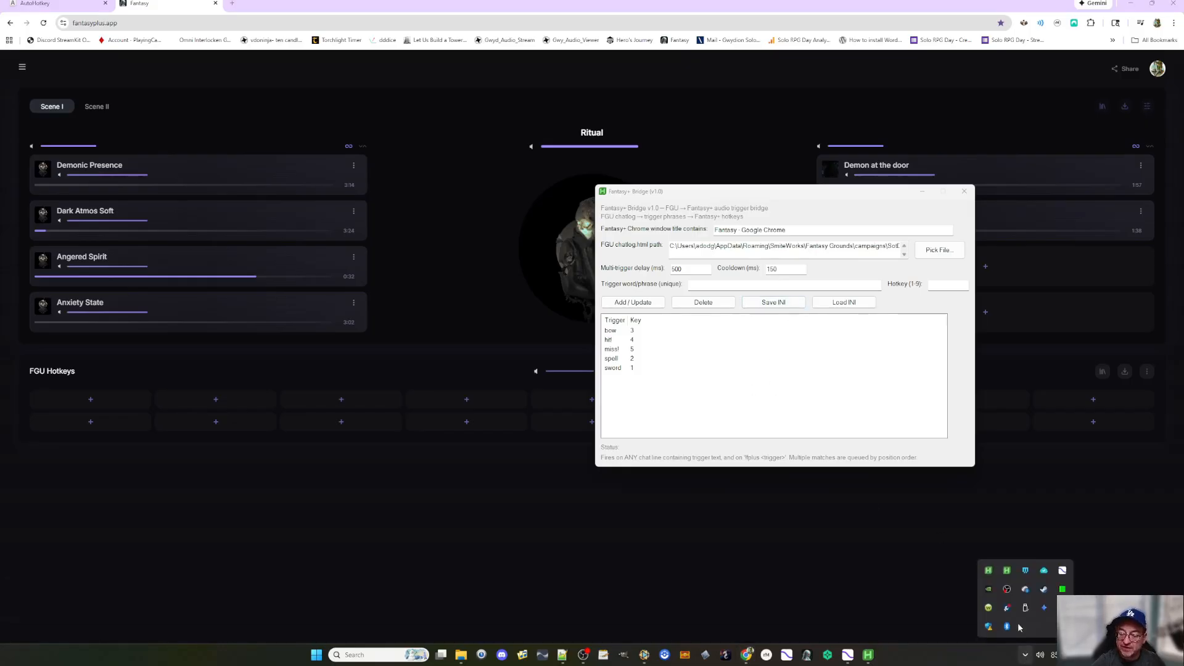
right_click(990, 571)
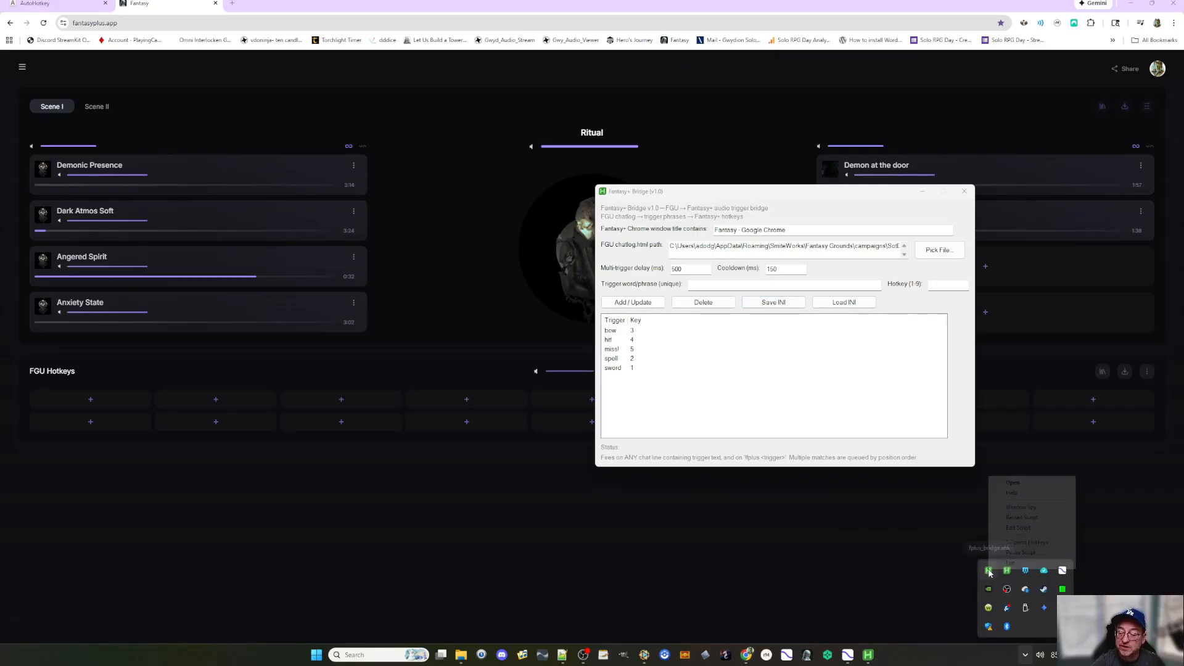
click(1021, 507)
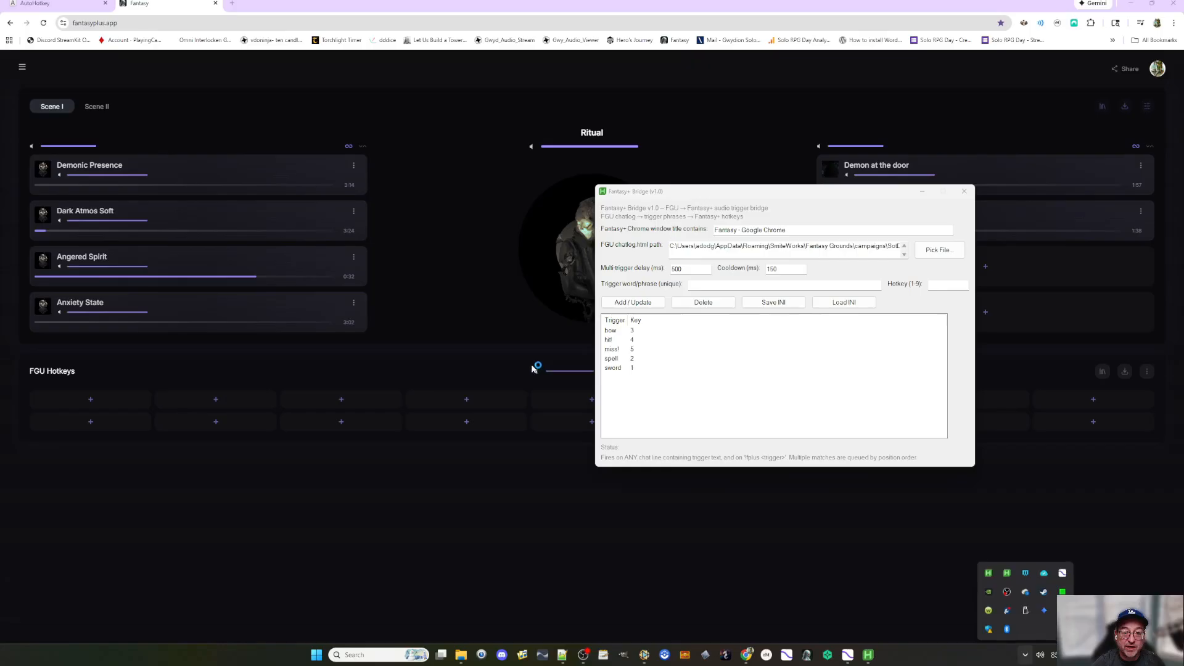
drag(601, 172, 581, 177)
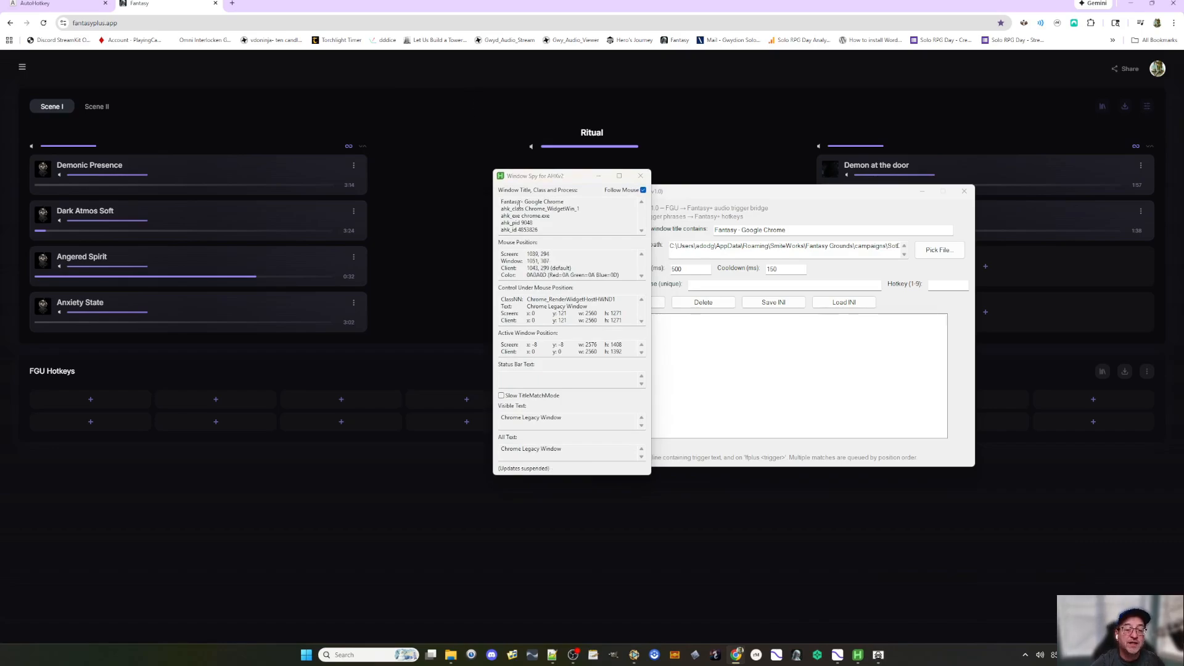
drag(565, 202, 499, 203)
click(640, 175)
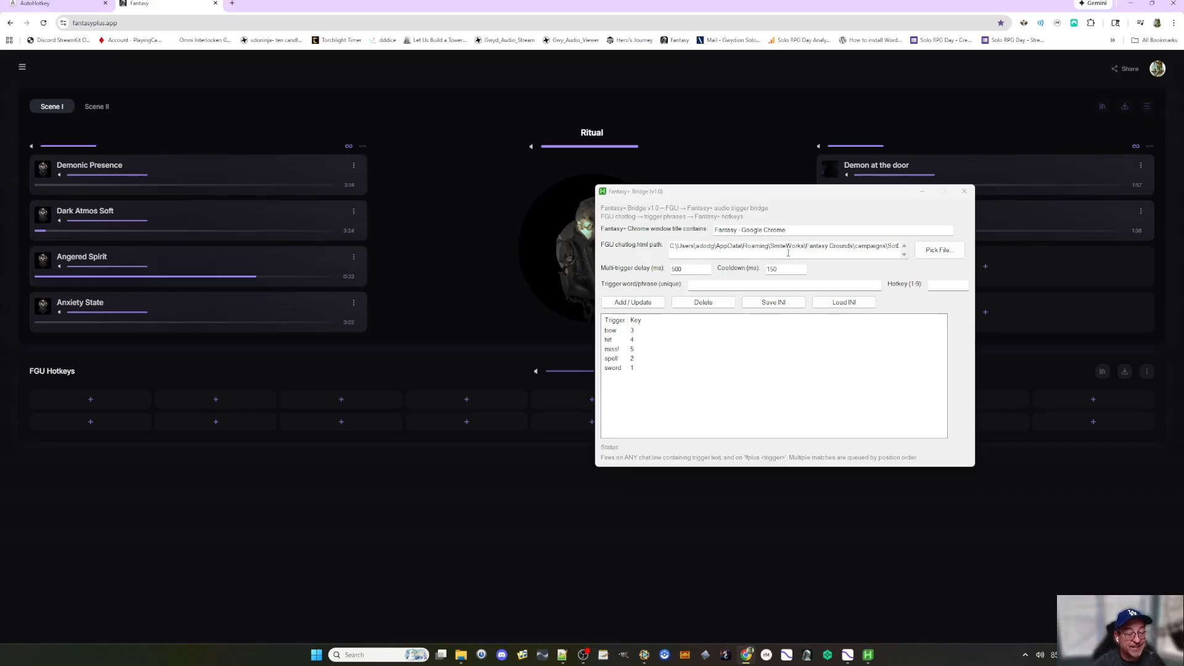
- Check the end of the FGU chatlog.html path and browse for the PF2 Adventure campaign's chatlog.html, closing the file picker without choosing a file
click(888, 256)
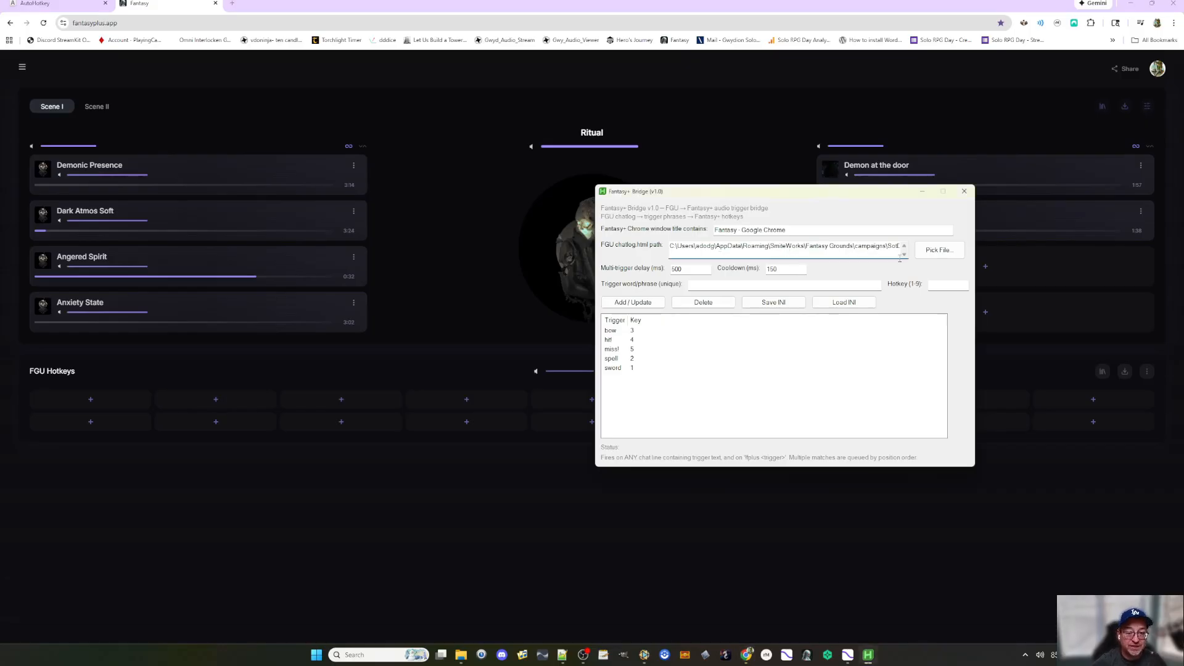
key(End)
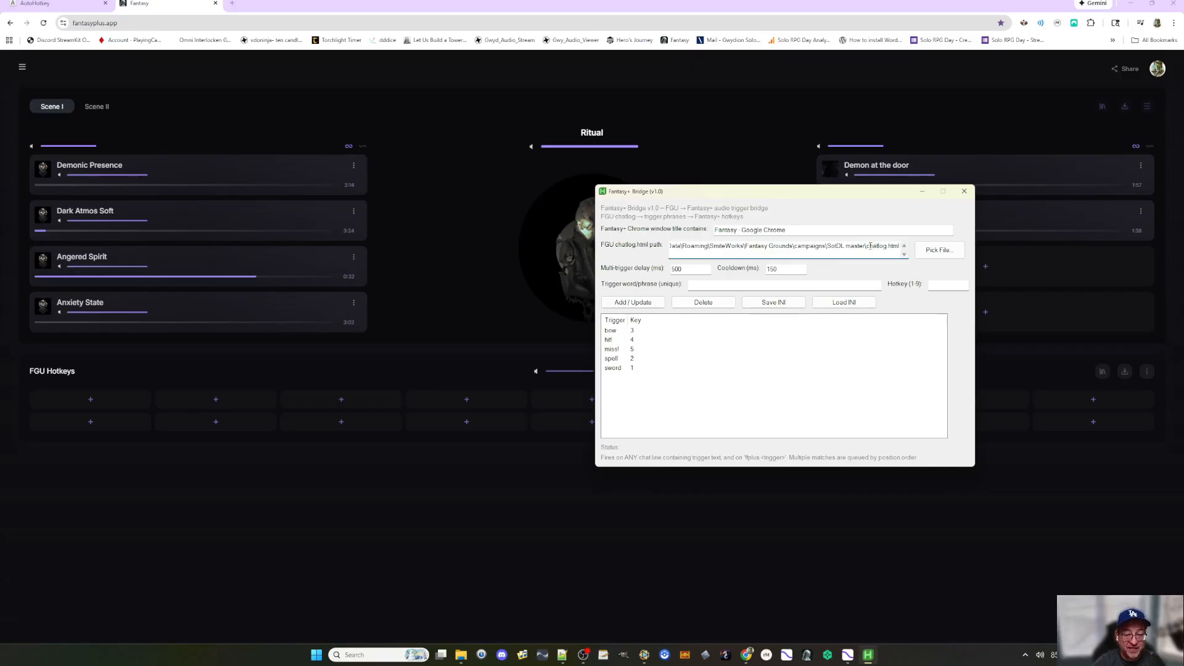
click(928, 253)
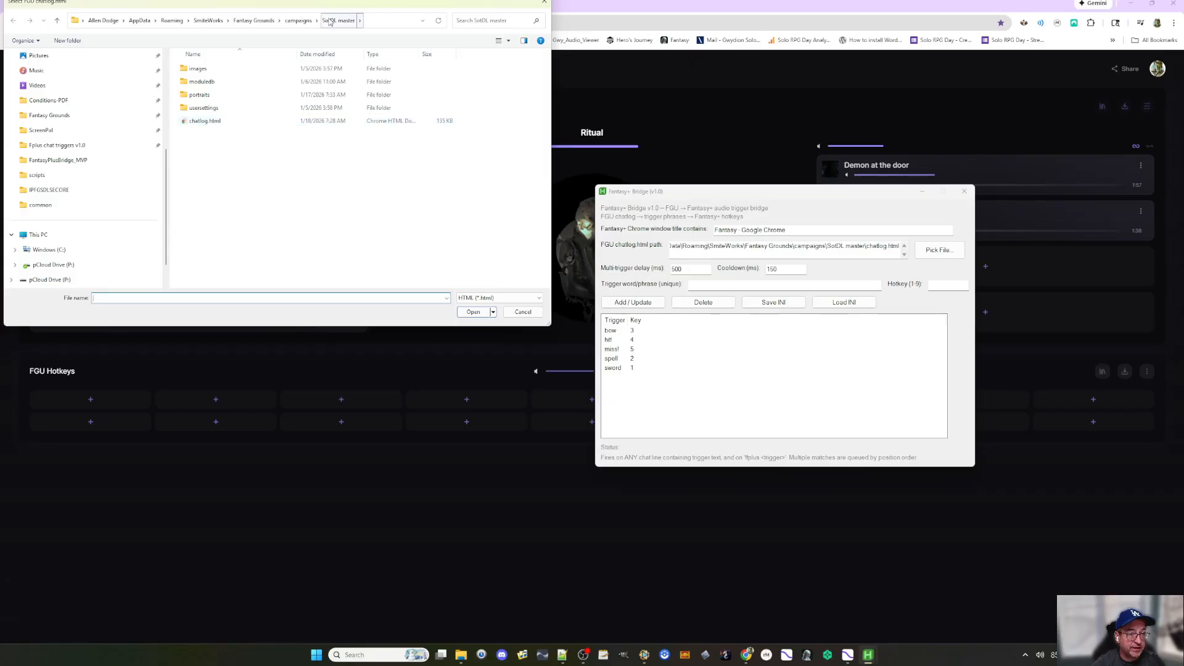
click(299, 21)
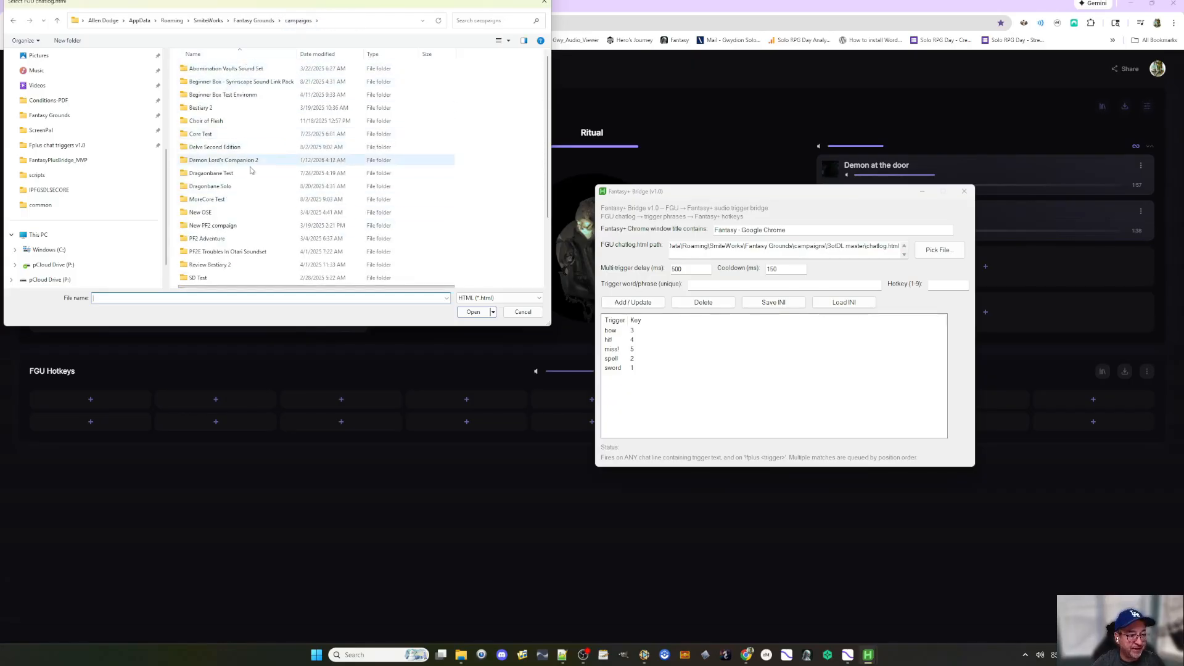
scroll(231, 213, down, 1)
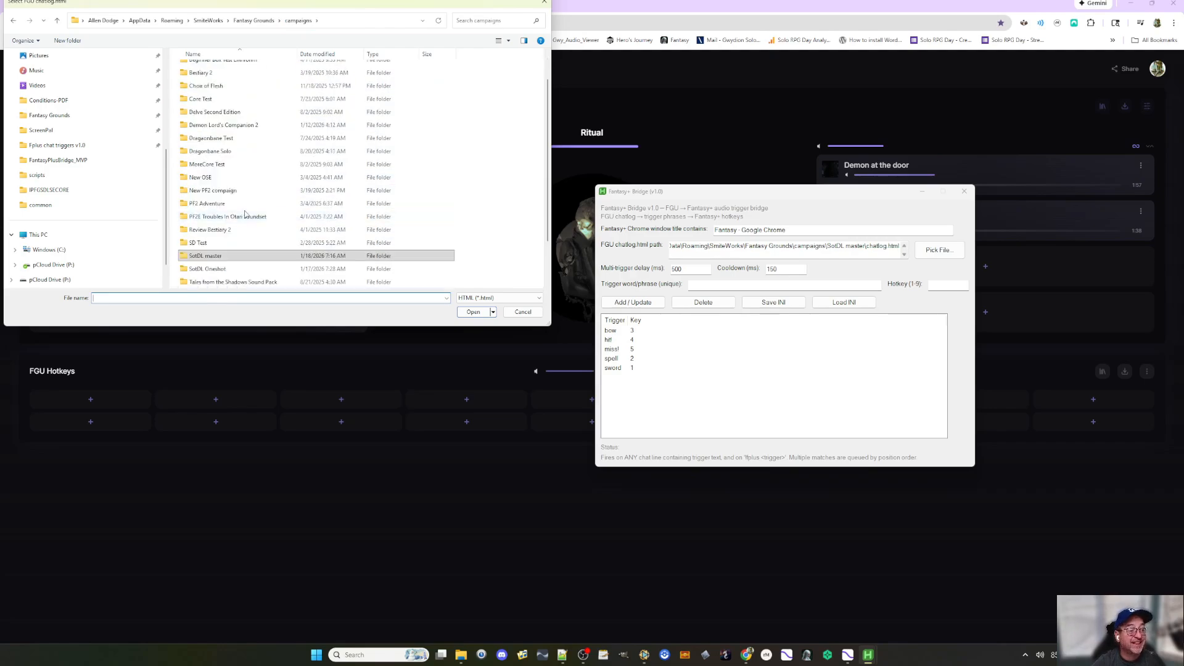
double_click(213, 205)
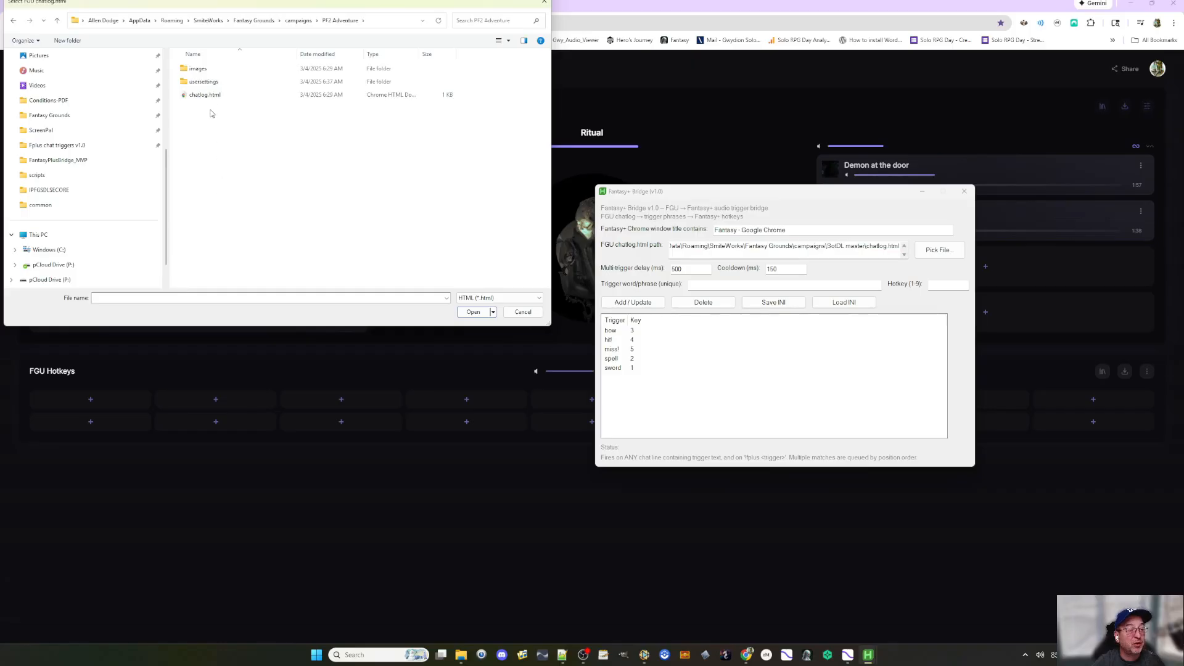
click(540, 8)
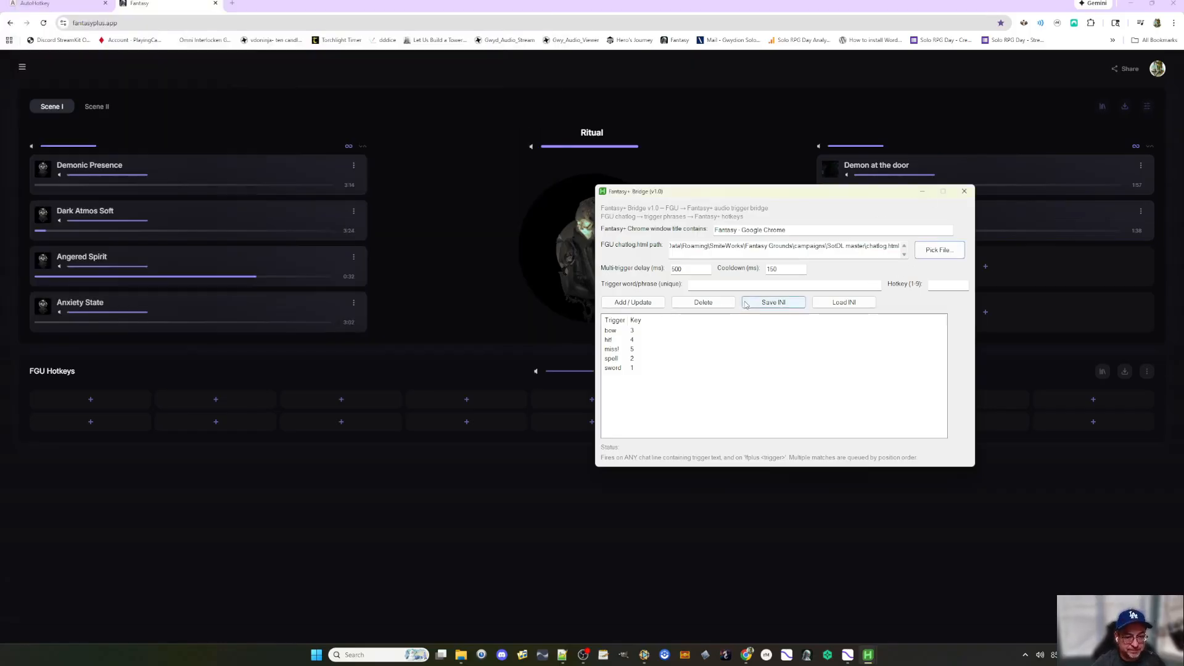
- Switch back to Notepad++ and File Explorer, showing the README beside the Fplus chat triggers v1.0 folder
click(69, 5)
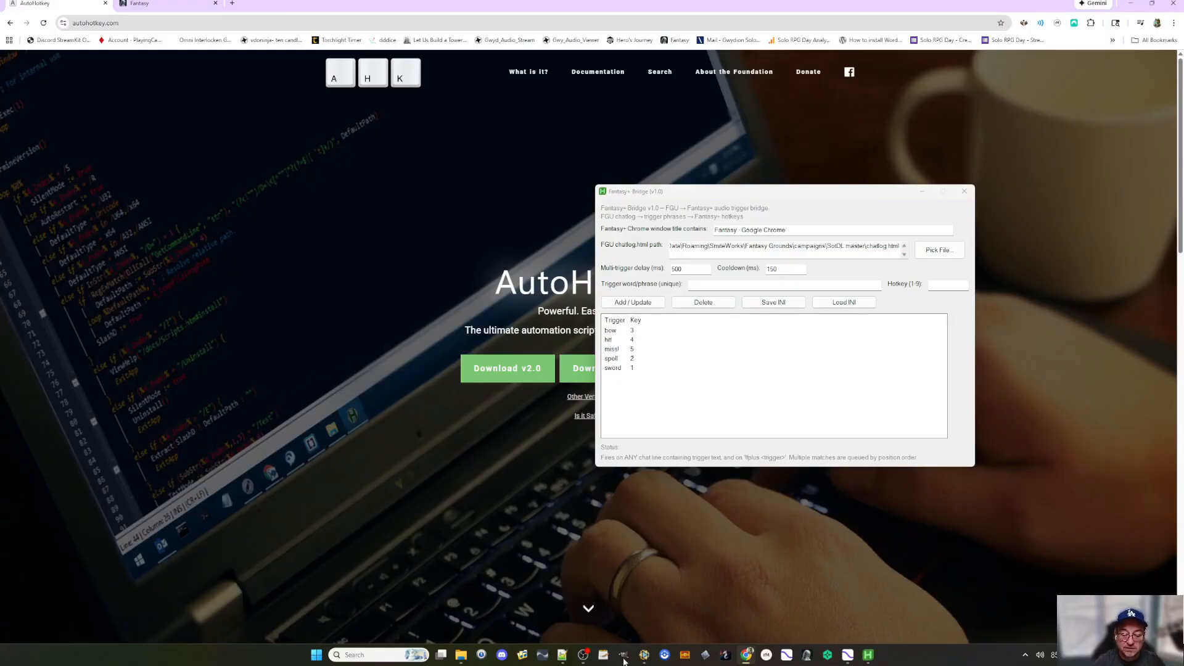
click(564, 657)
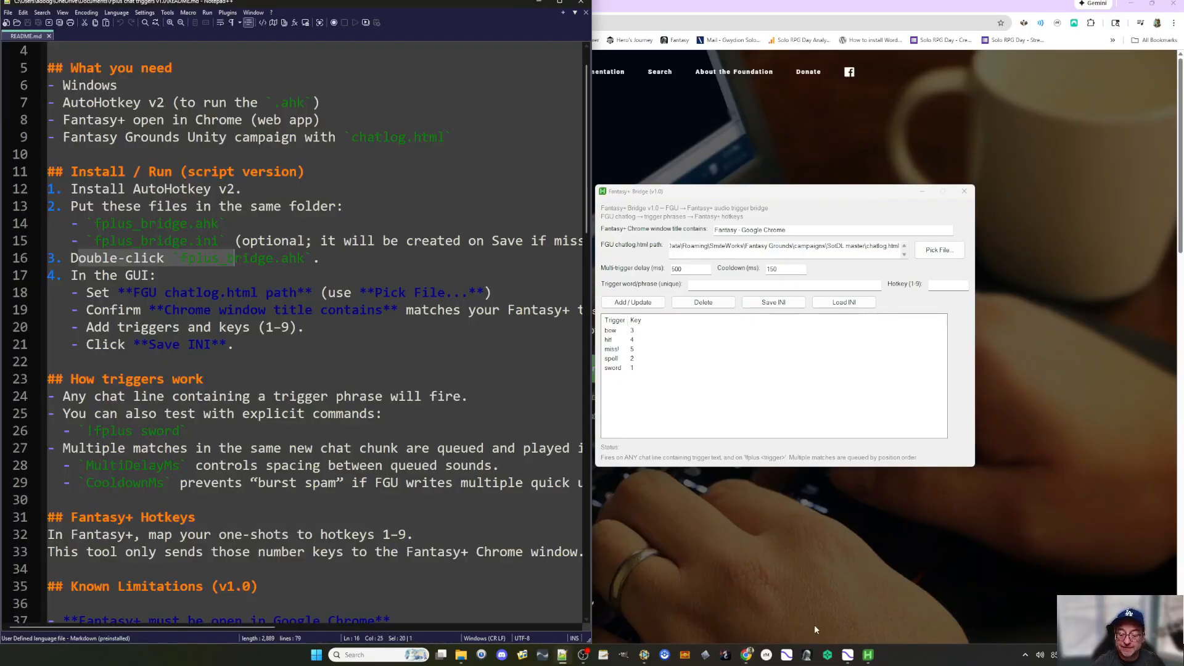
mouse_move(462, 655)
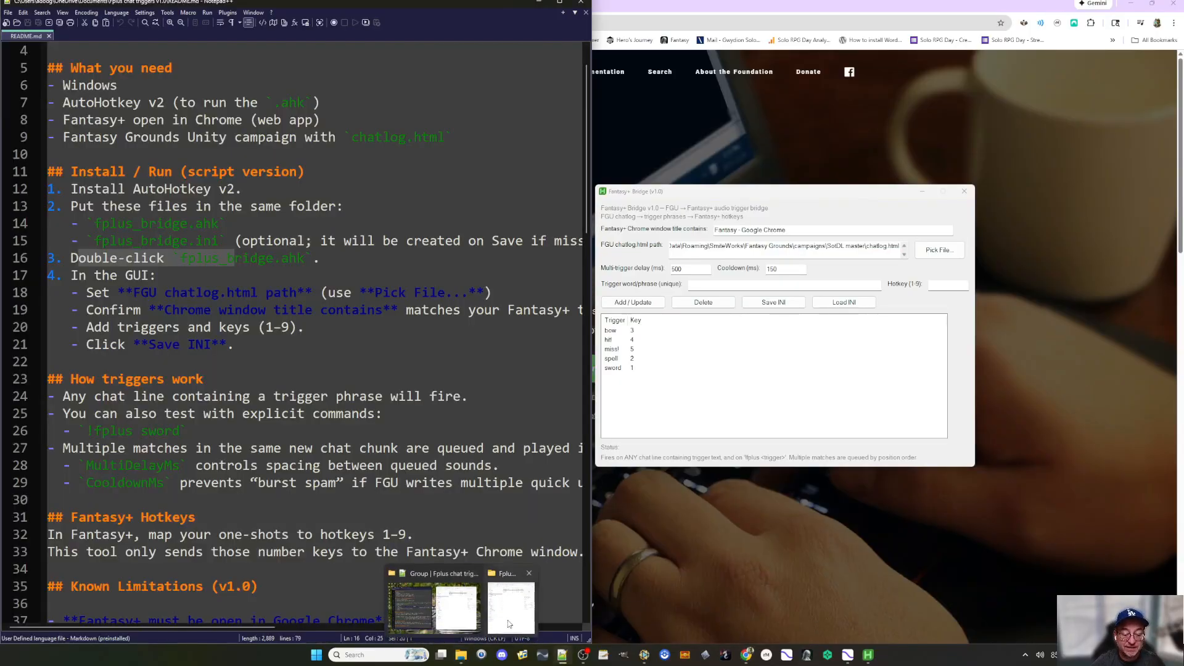
click(469, 602)
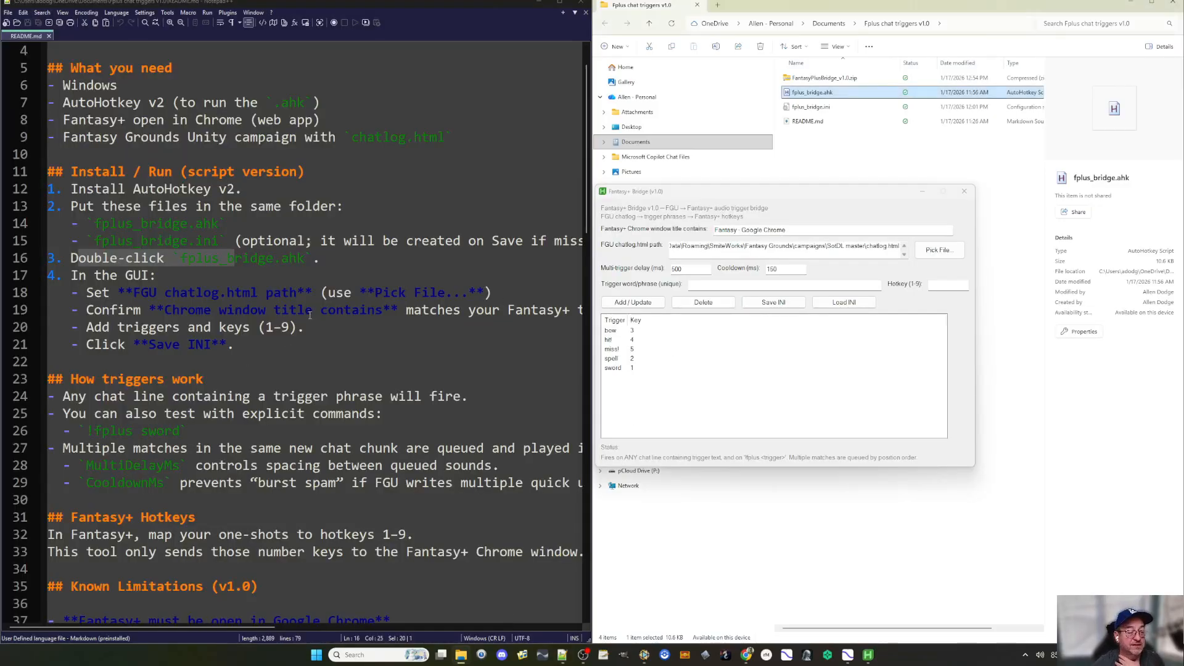
- Read the README's GUI setup and How triggers work sections, highlighting the word sword in the !fplus sword test command
scroll(249, 286, down, 1)
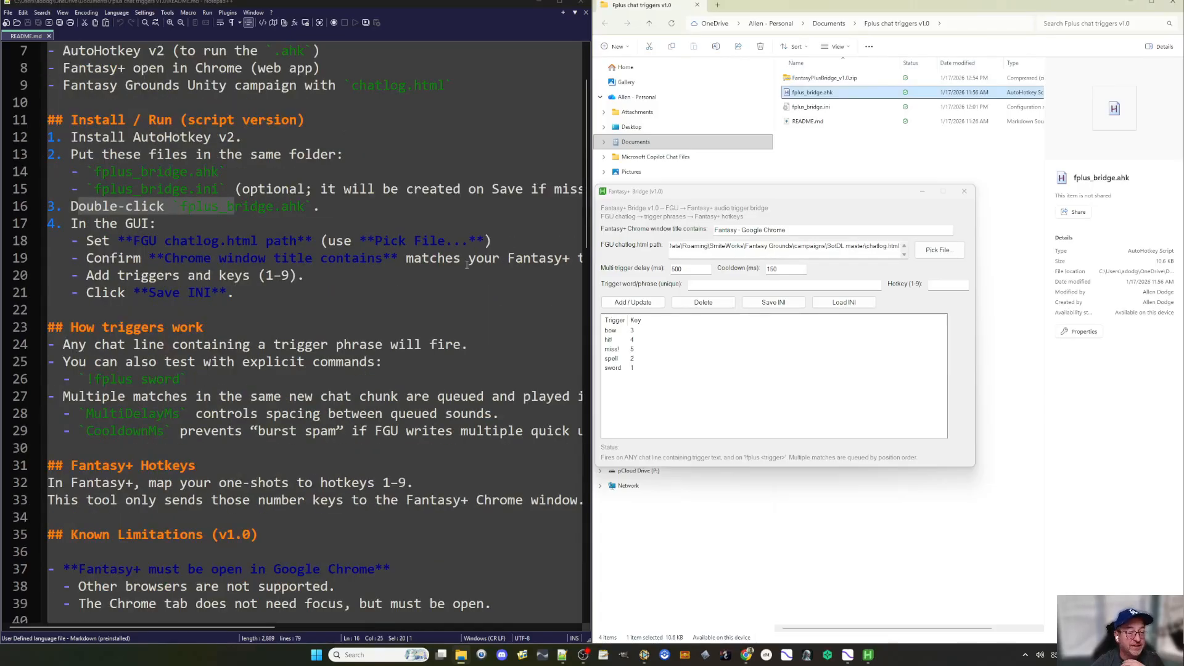
click(466, 261)
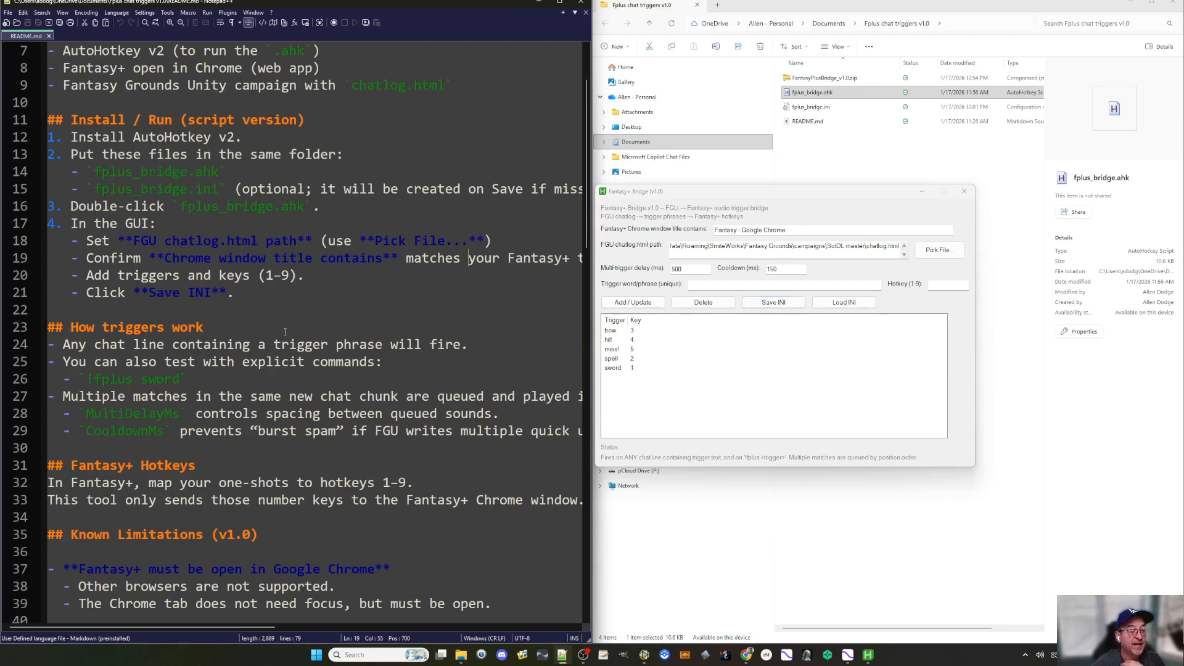
scroll(275, 313, down, 1)
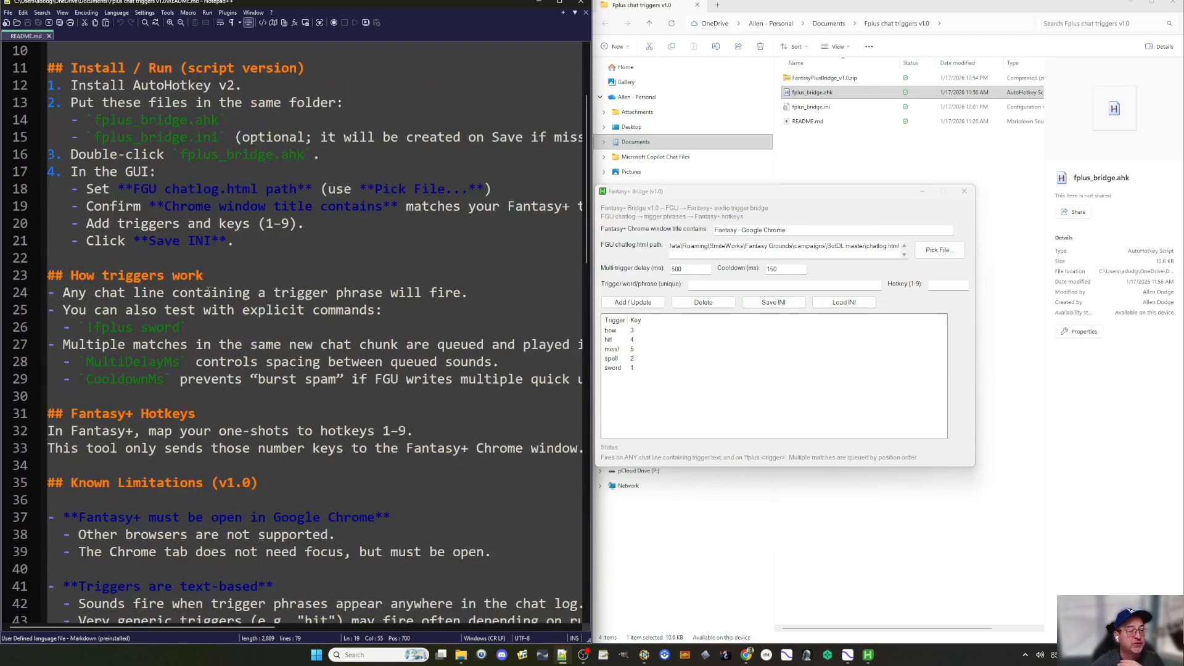
scroll(208, 293, down, 1)
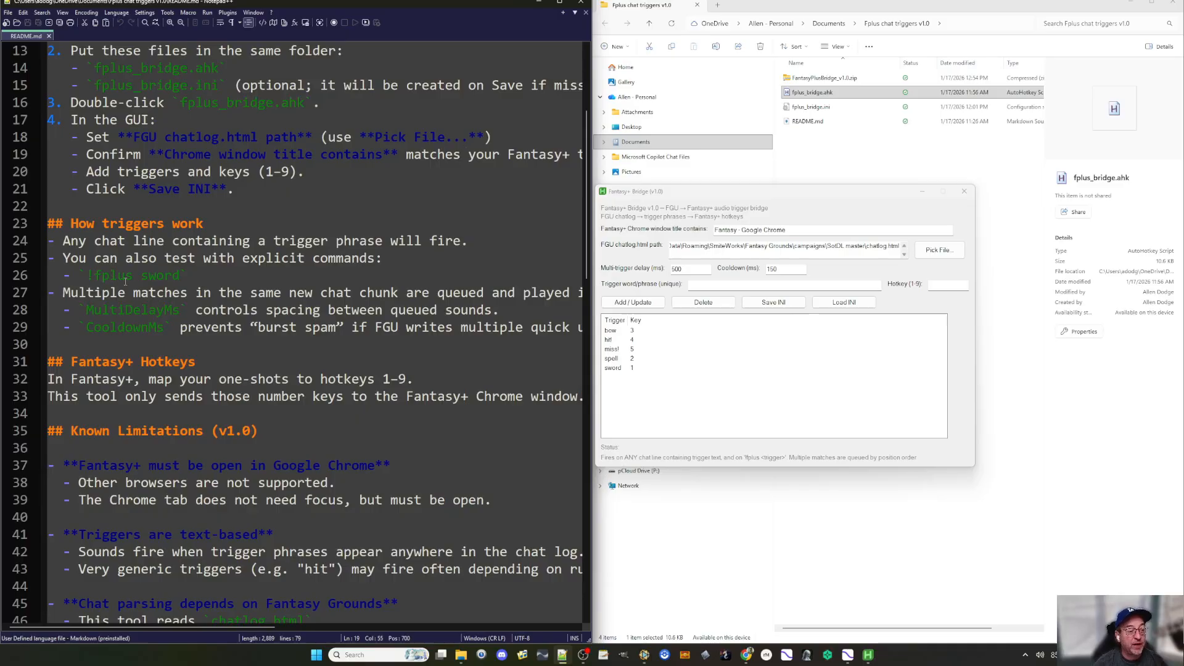
drag(181, 275, 145, 276)
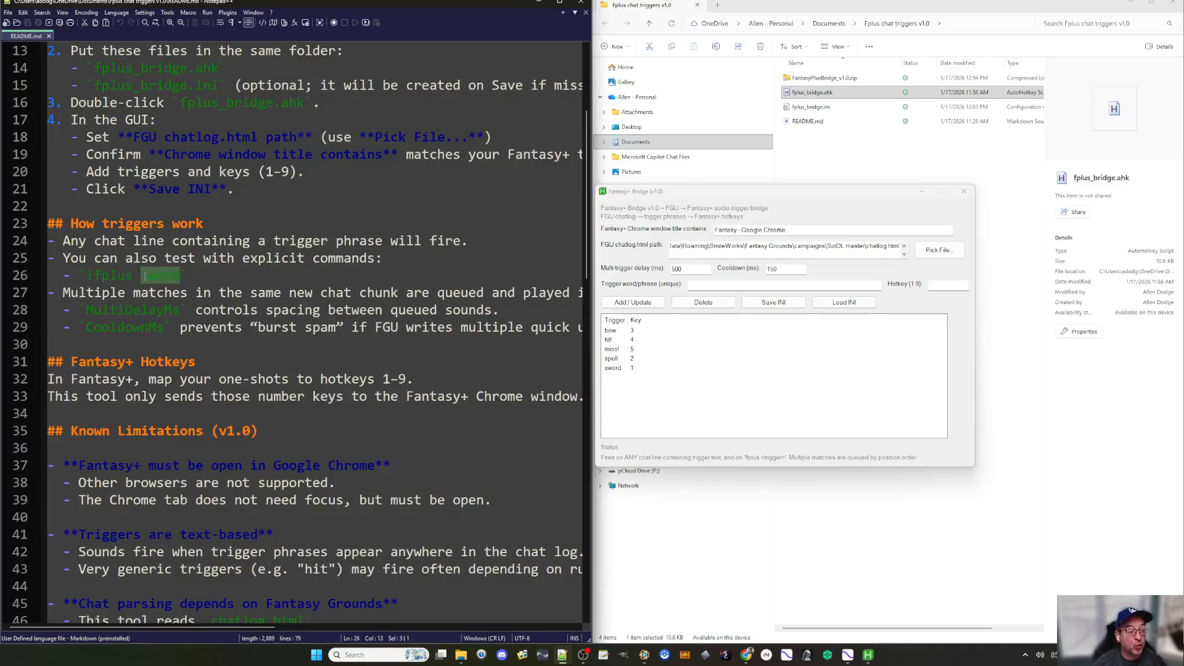
click(179, 351)
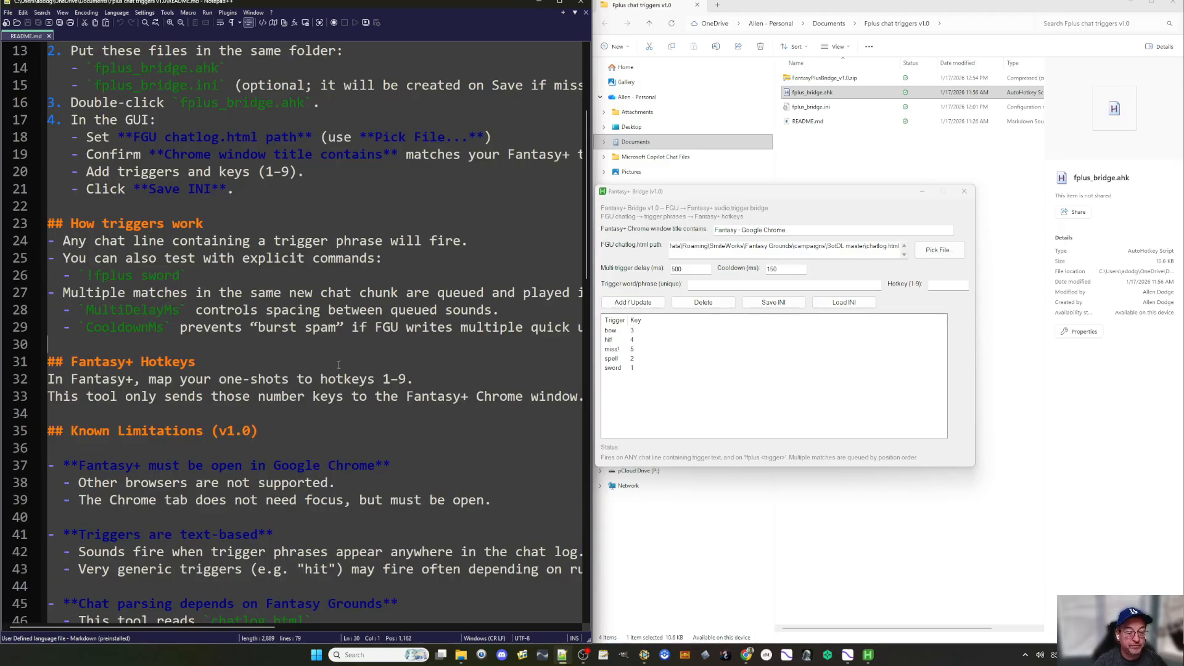
- Compare the README's MultiDelayMs note with the bridge's Multi-trigger delay setting, and look over the Fantasy+ Hotkeys and Known Limitations sections
mouse_move(256, 628)
mouse_down()
mouse_move(302, 629)
mouse_move(258, 627)
mouse_up()
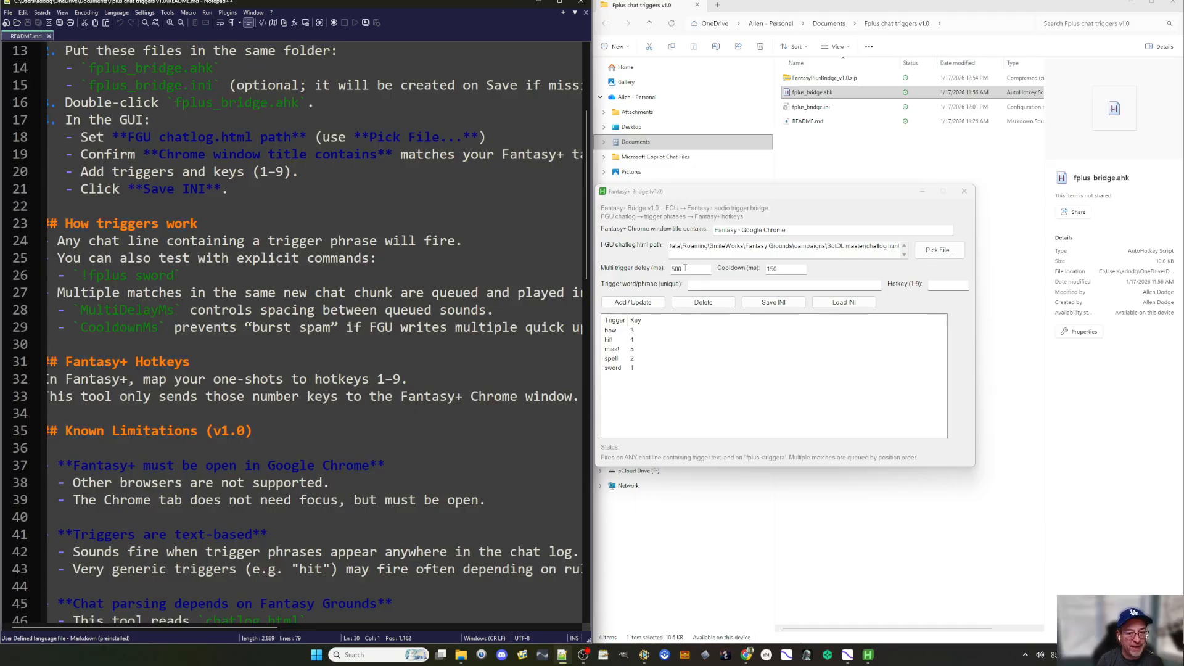
drag(689, 267, 657, 271)
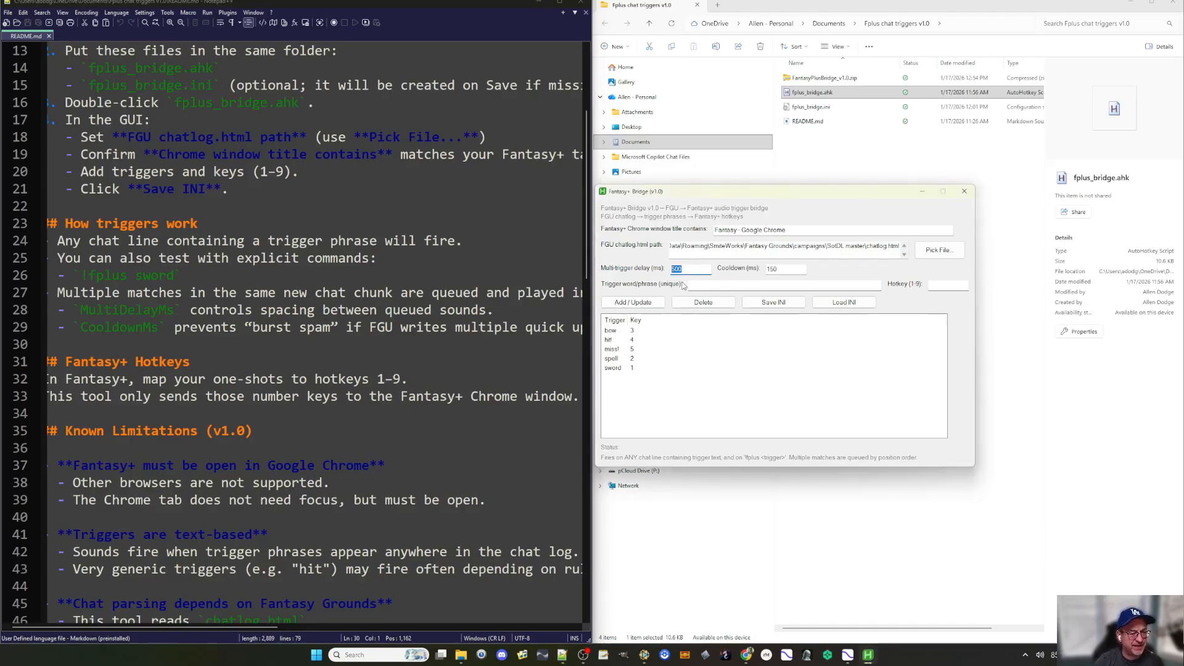
click(383, 345)
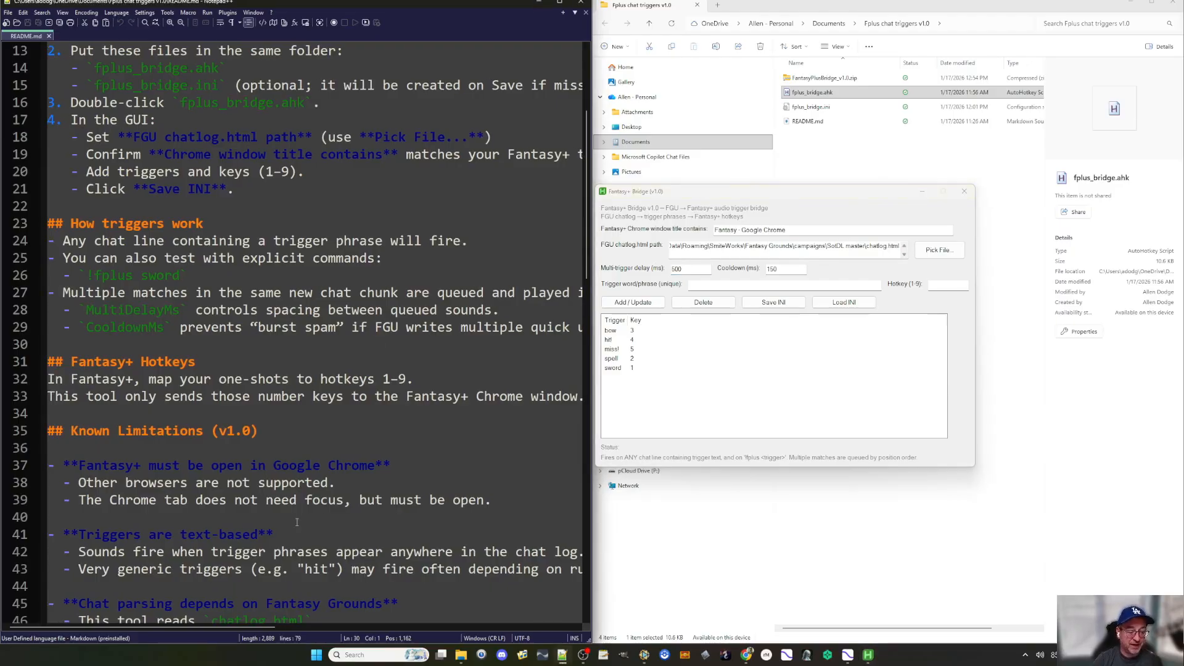
mouse_move(254, 630)
mouse_down()
mouse_move(295, 624)
mouse_move(260, 629)
mouse_up()
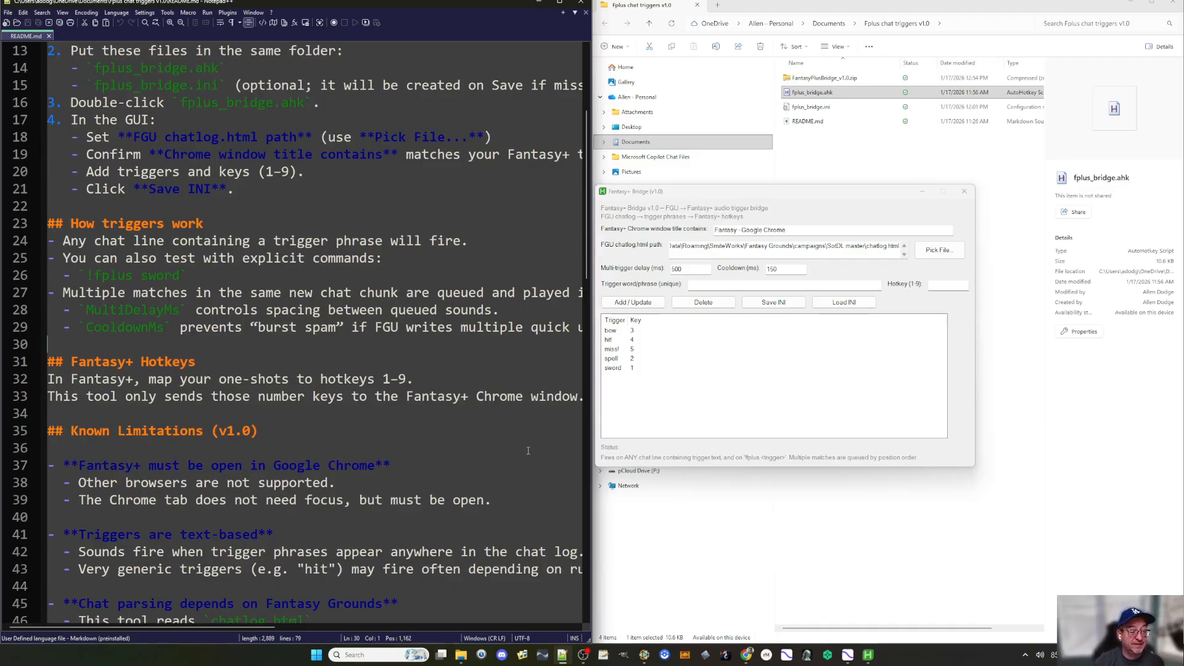
scroll(341, 409, down, 1)
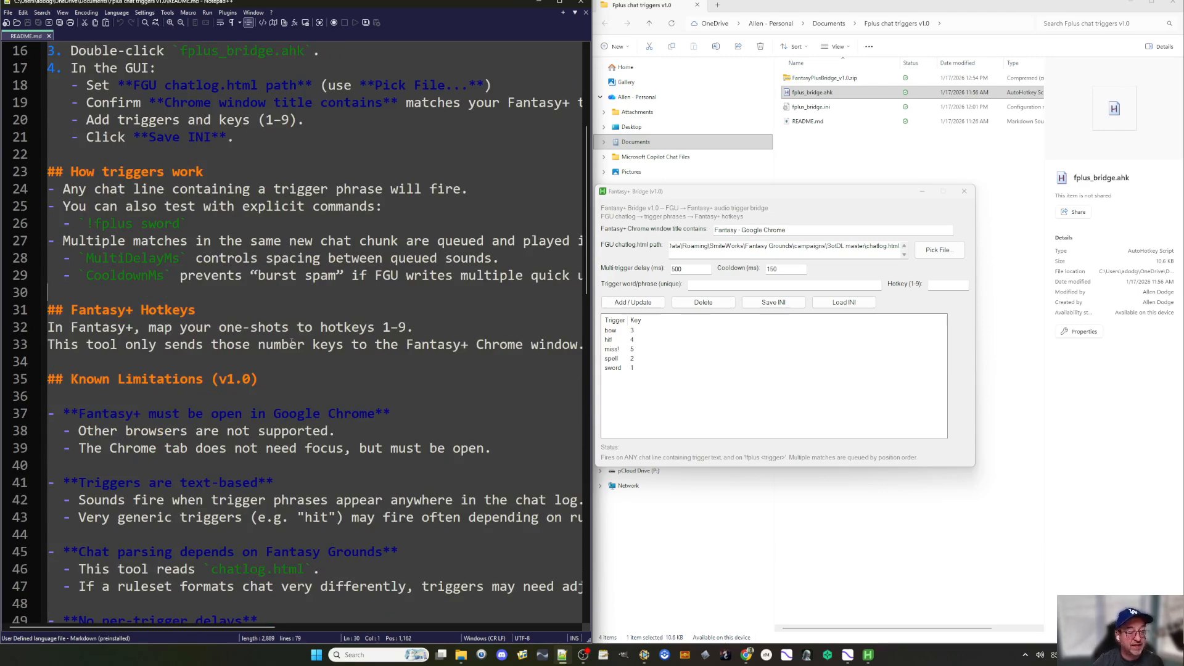
scroll(362, 288, up, 2)
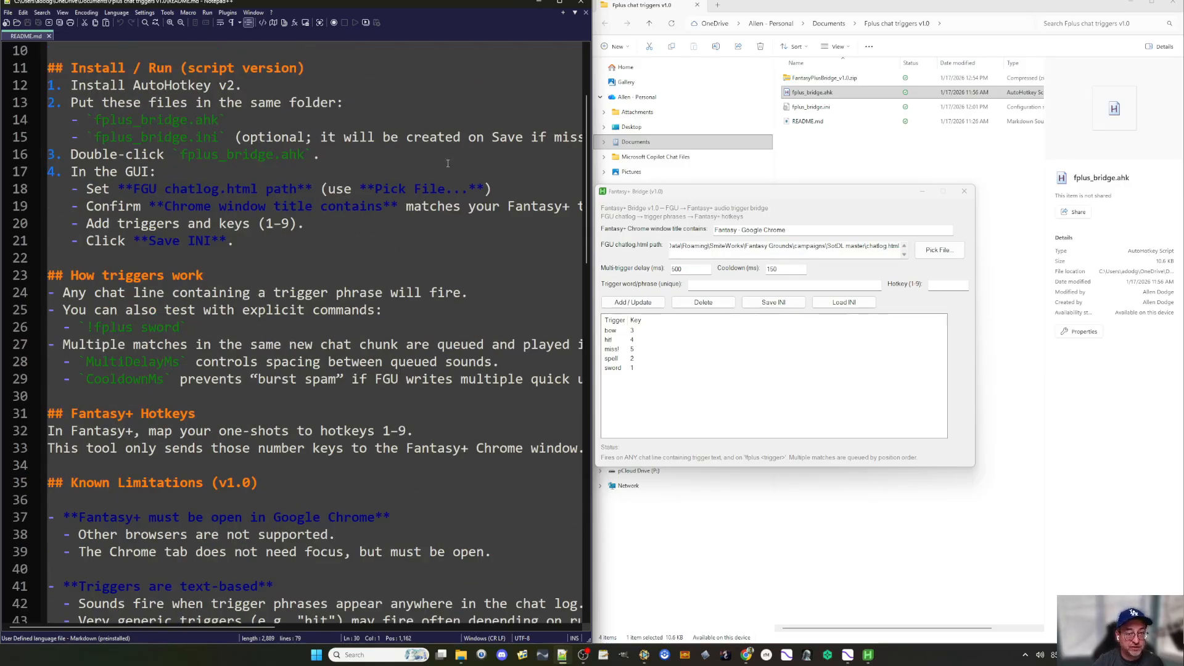
- Minimize the README, switch to the Fantasy Grounds campaign, and minimize the Fantasy+ Bridge window covering the character sheets
click(540, 4)
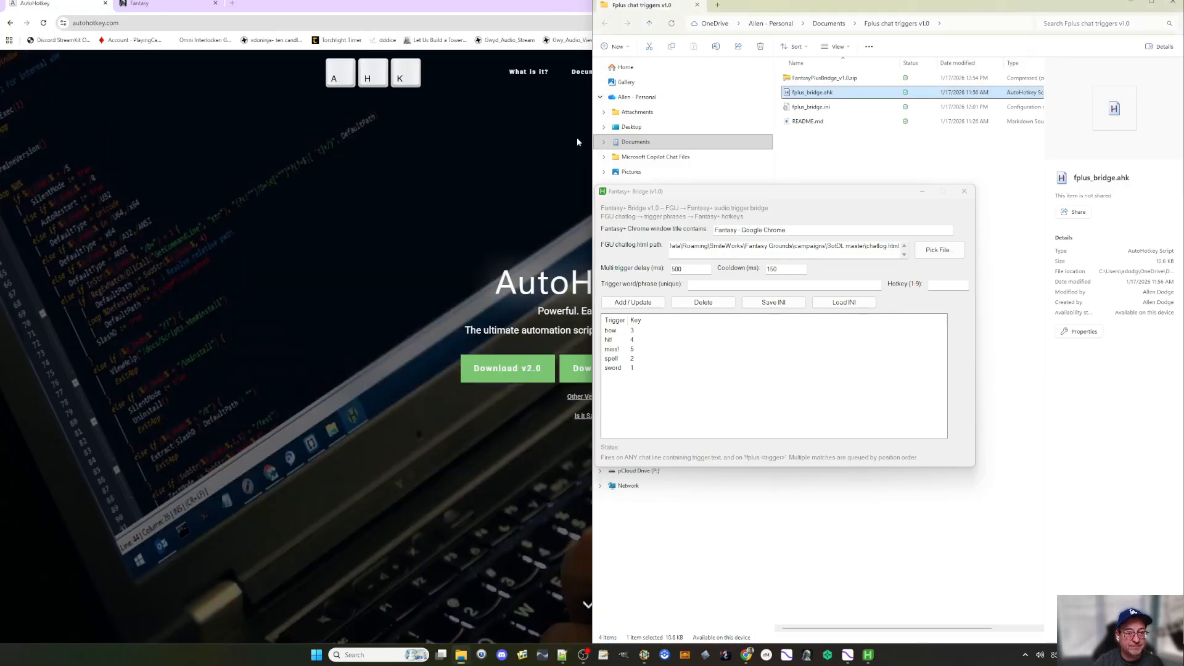
click(645, 656)
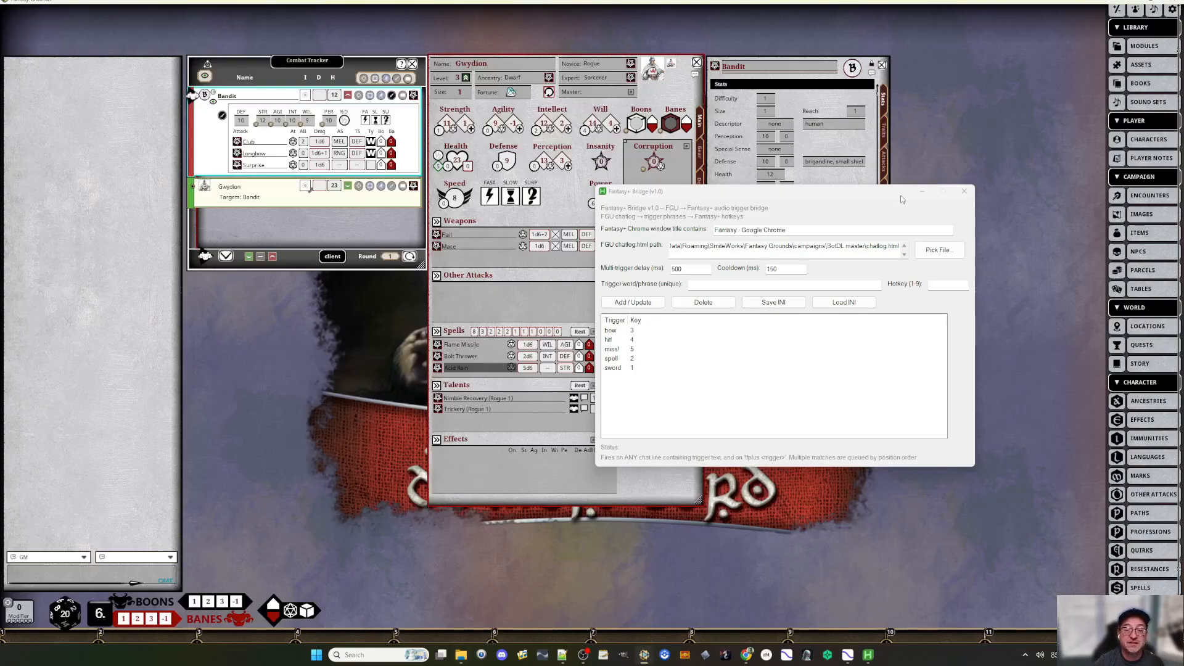
click(921, 193)
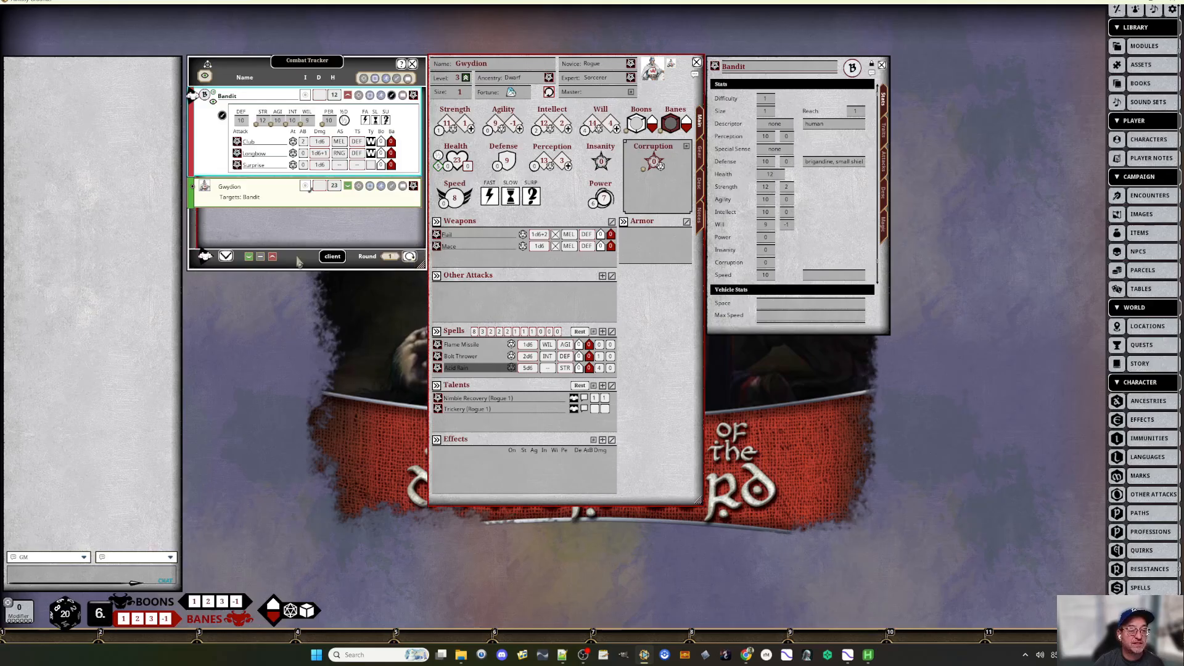
- Advance the Combat Tracker into round 2 and make Gwydion the active actor
click(224, 259)
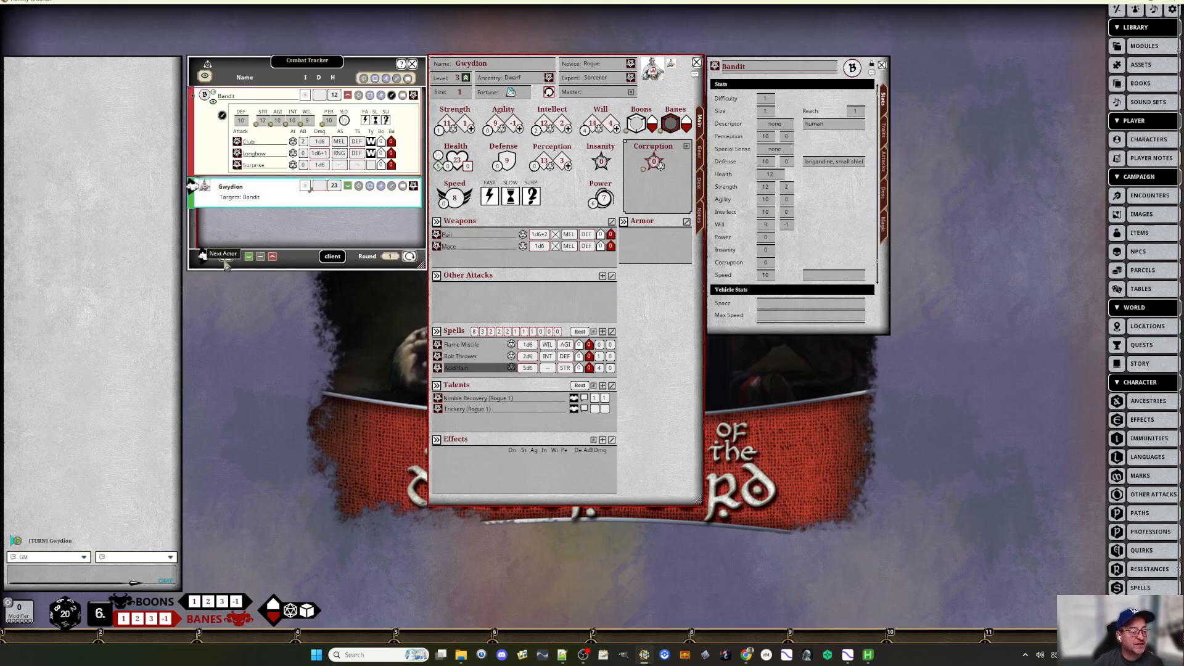
click(225, 261)
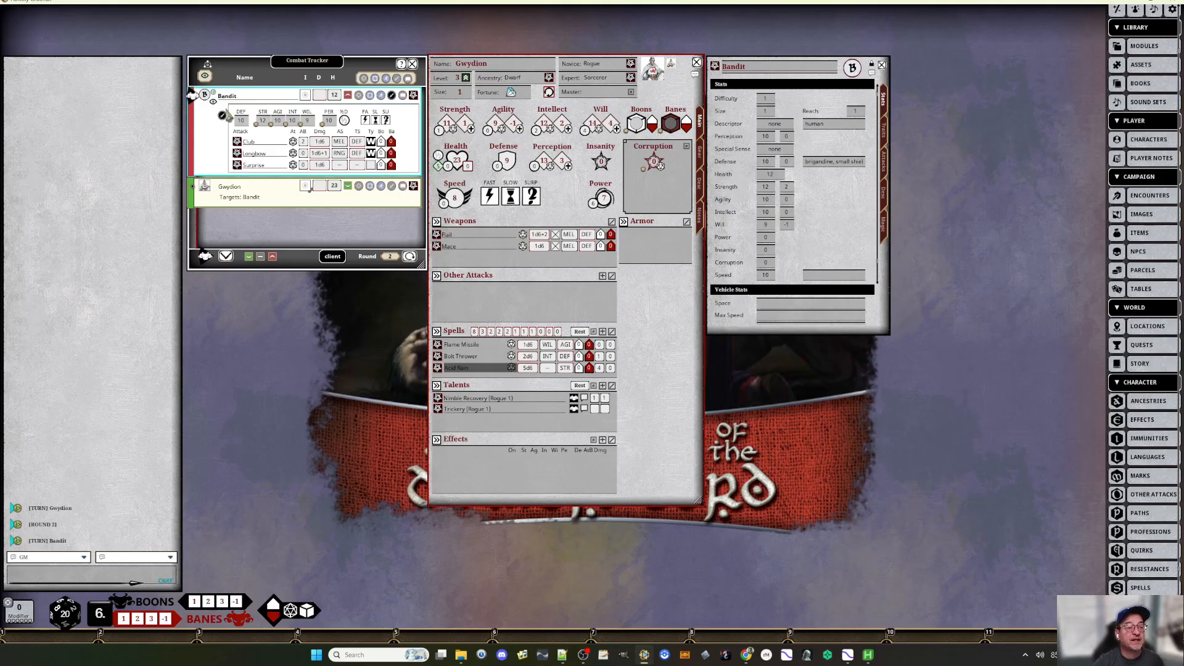
click(193, 189)
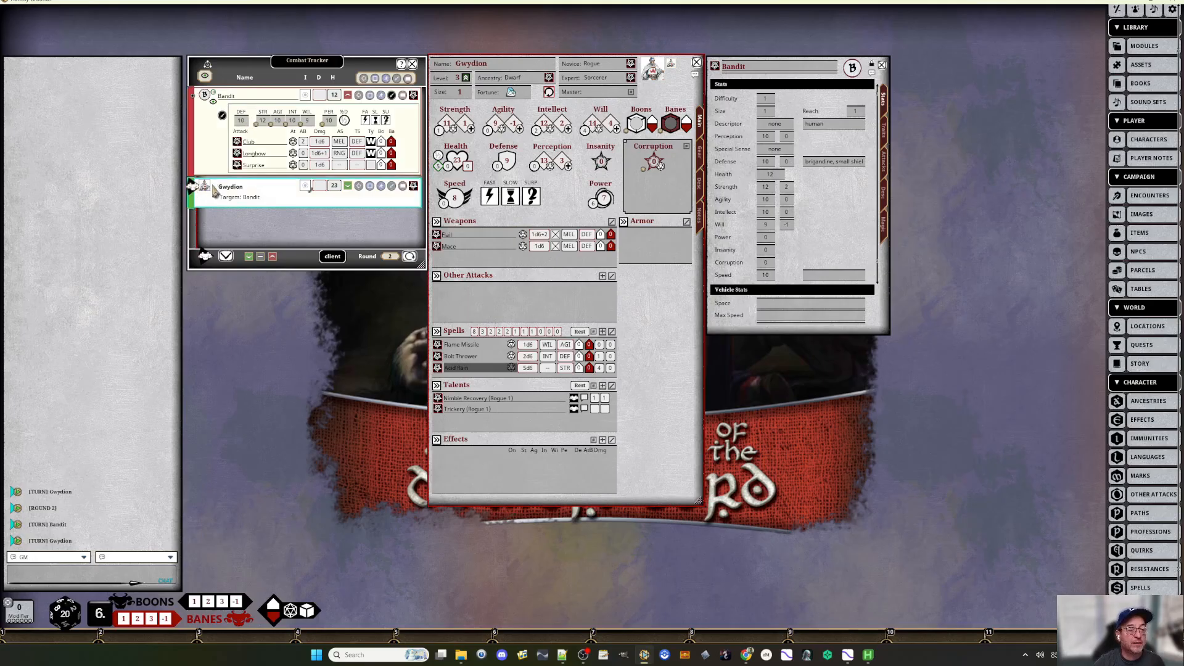
- Roll Gwydion's Flail attack and Flail damage against the Bandit
mouse_move(193, 187)
mouse_down()
mouse_move(199, 124)
mouse_move(190, 188)
mouse_up()
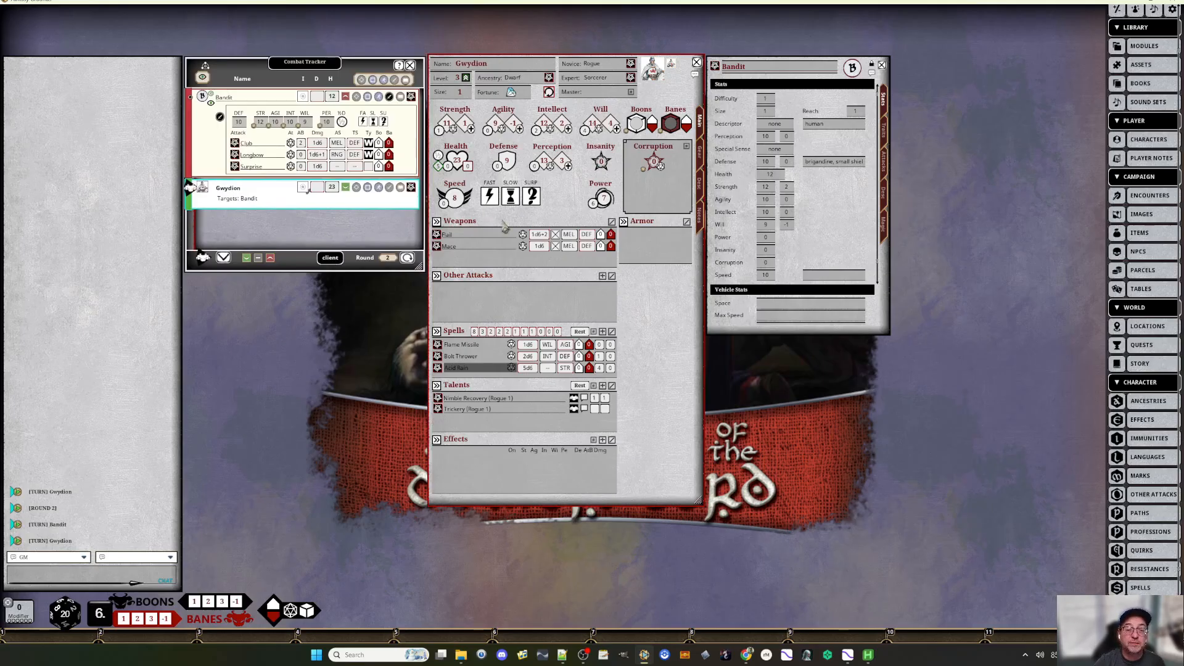
double_click(523, 236)
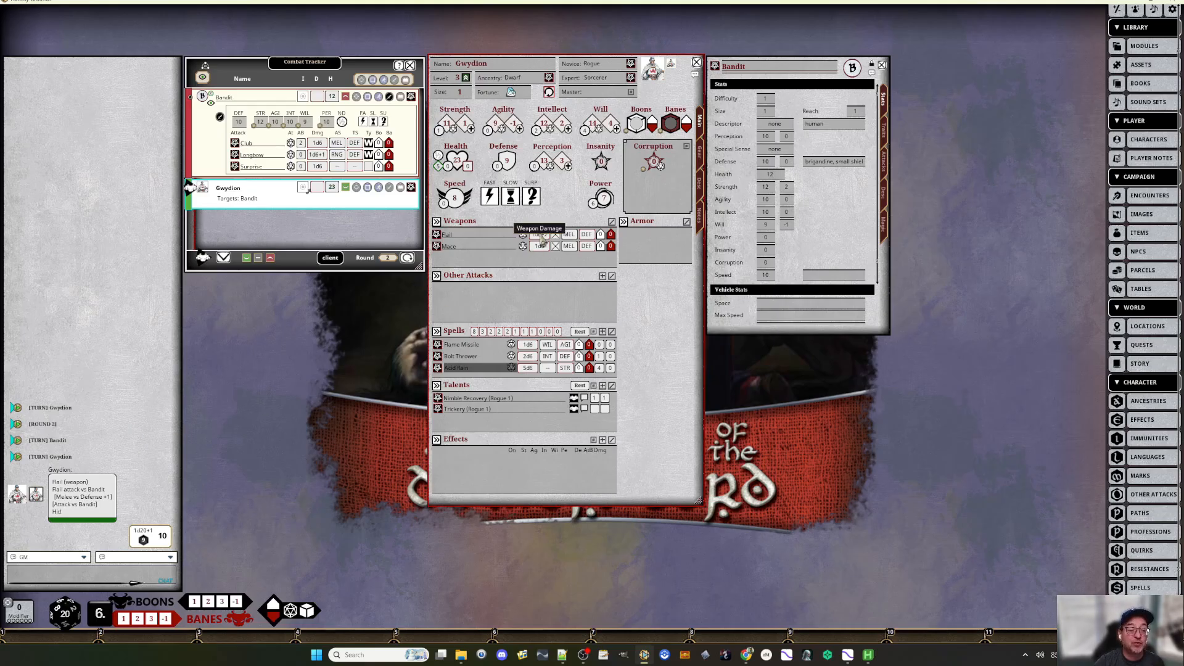
double_click(540, 236)
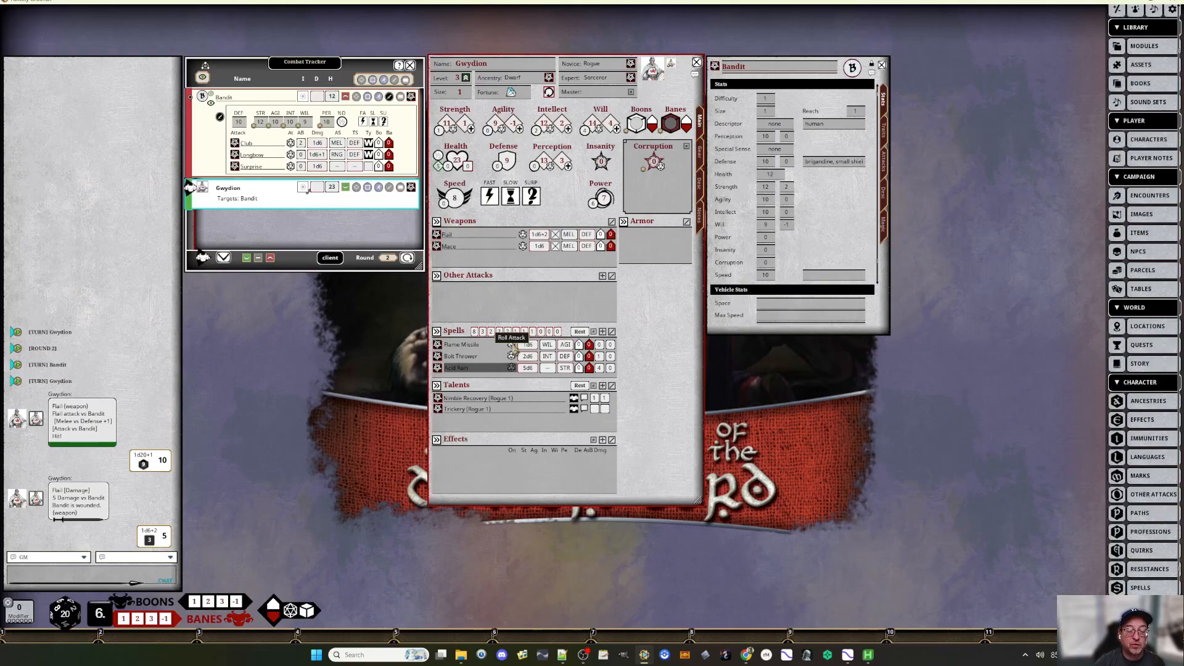
- Roll Gwydion's Flame Missile and Bolt Thrower attacks and damage against the Bandit, and heal 5 damage on Gwydion
double_click(513, 348)
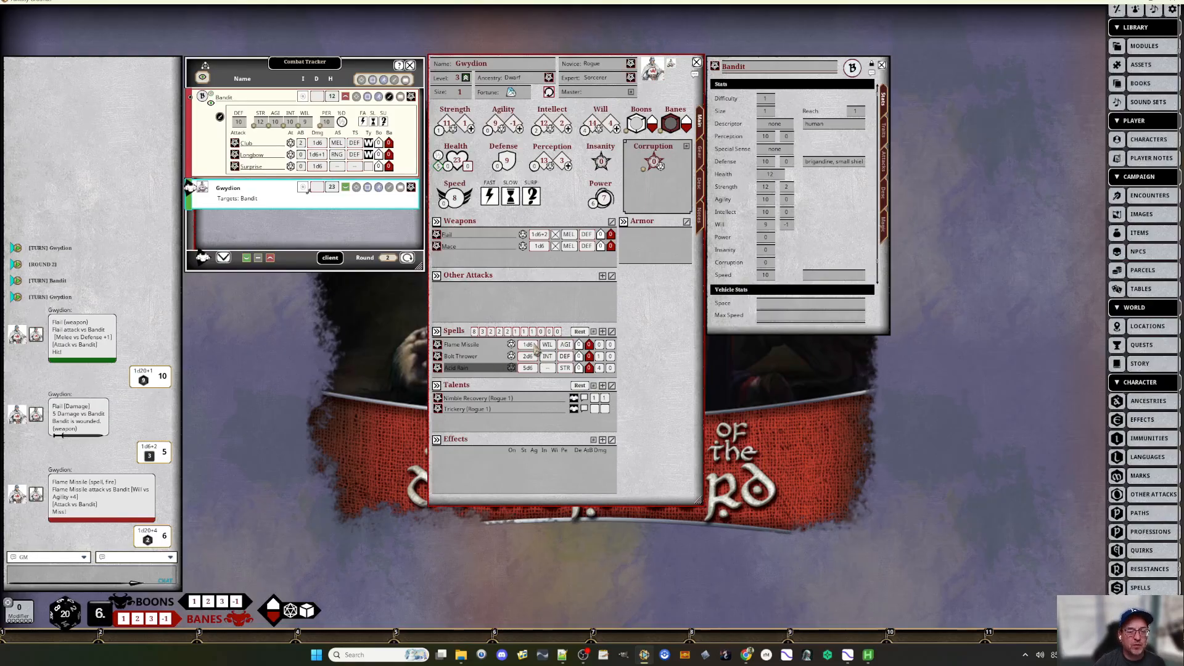
double_click(529, 349)
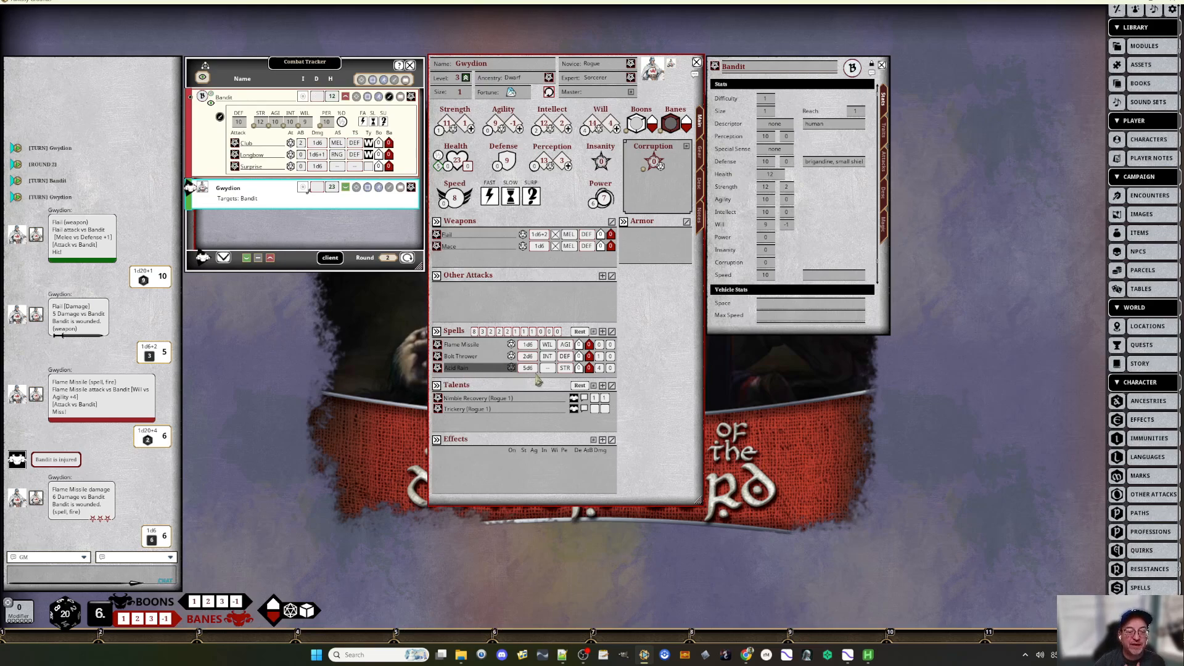
double_click(527, 369)
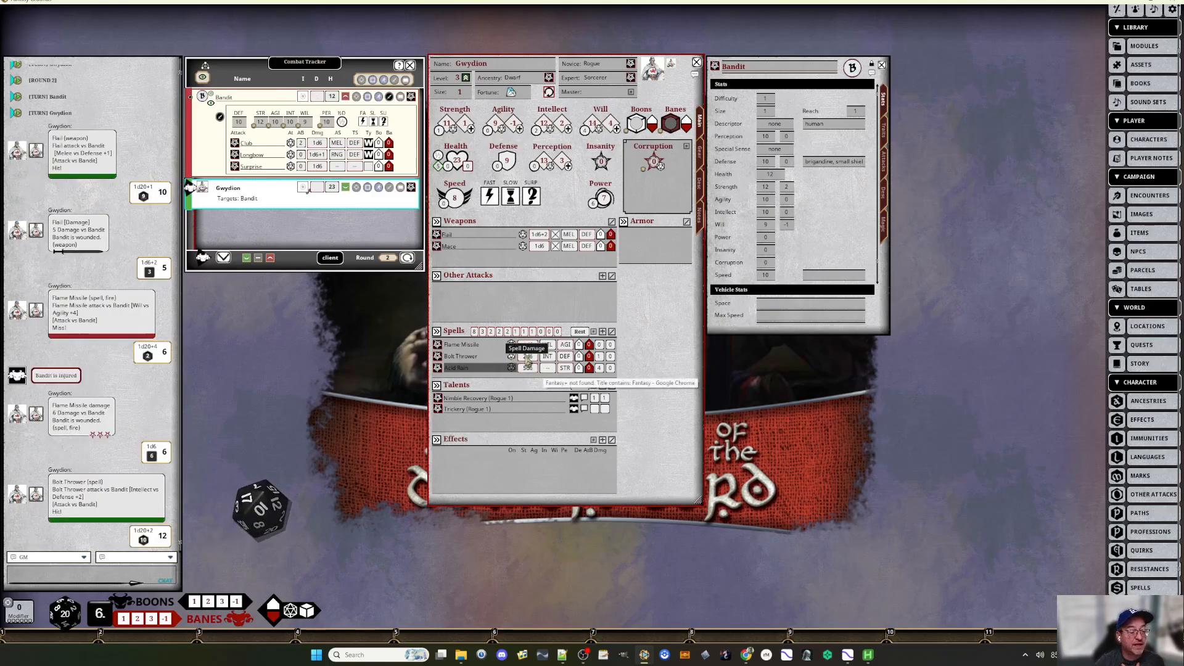
double_click(532, 358)
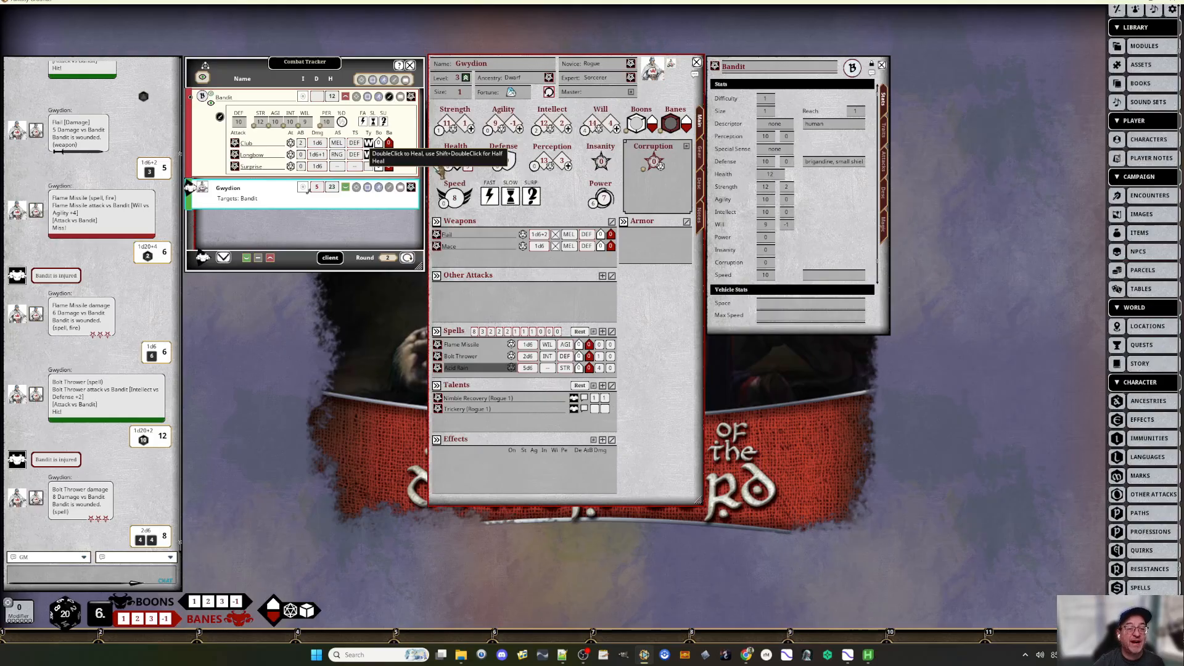
double_click(439, 168)
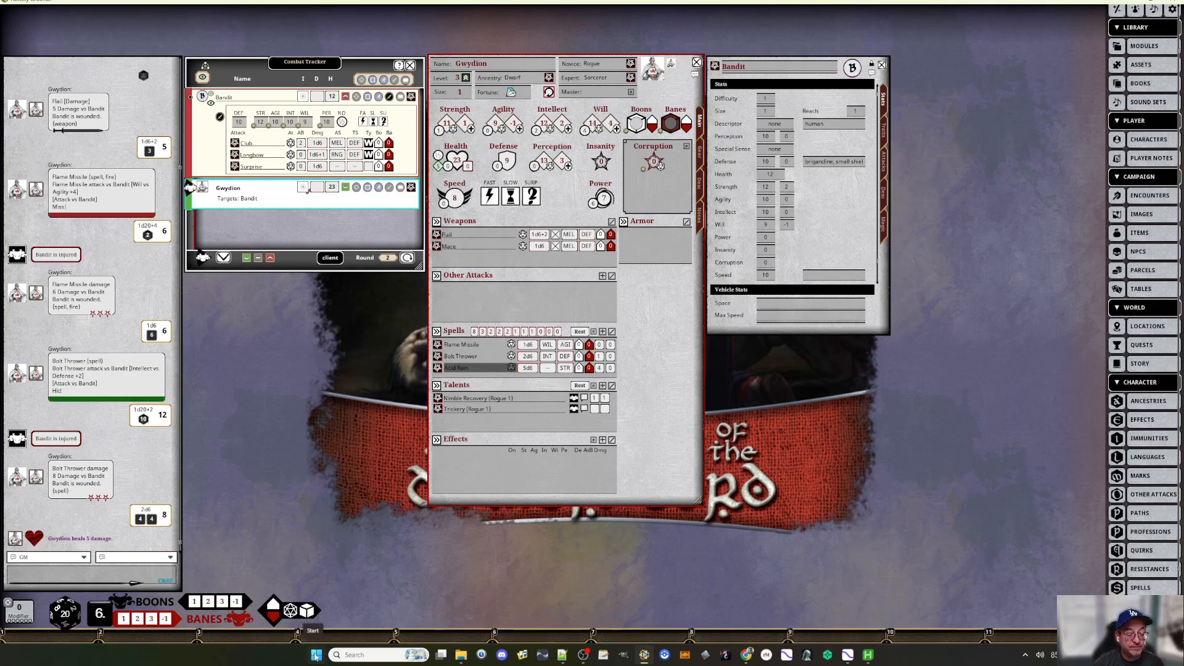
- Restore the Fantasy+ Bridge window and pick chatlog.html in the SotDL master campaign folder as the FGU chatlog path
click(316, 655)
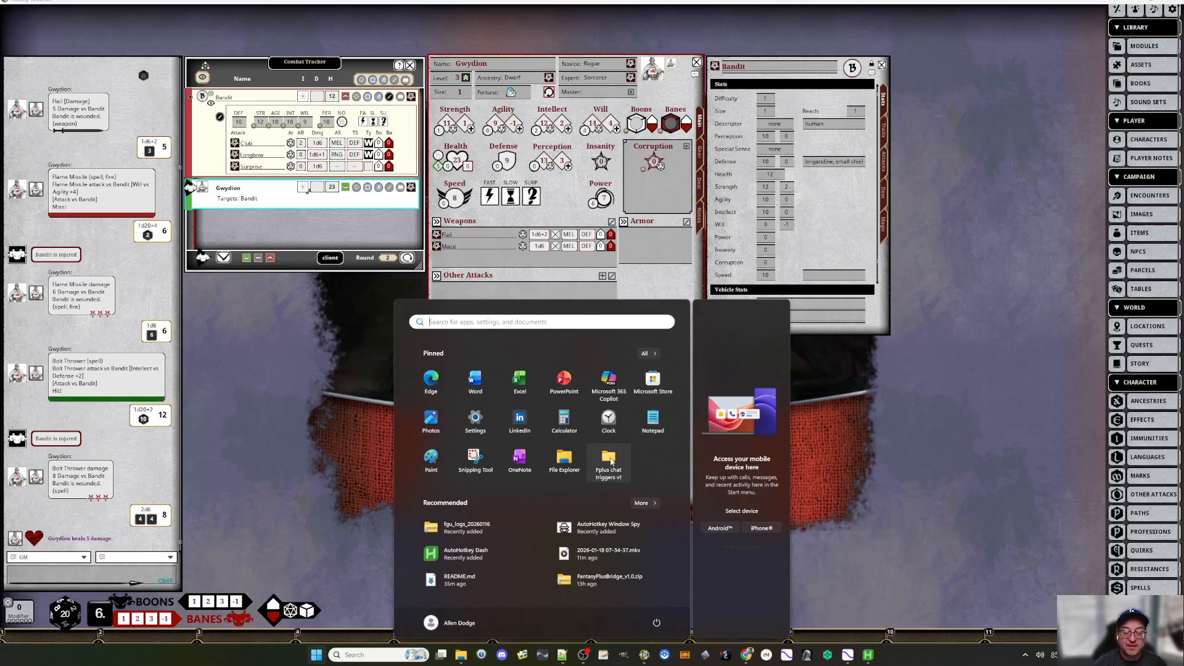
click(609, 461)
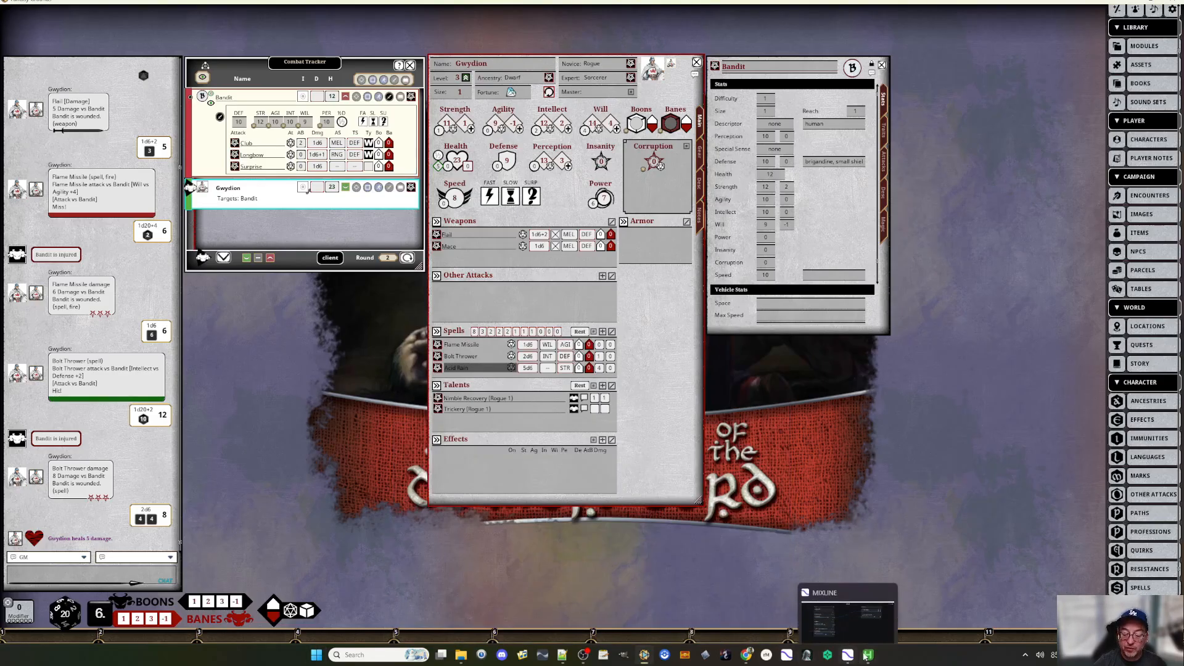
mouse_move(867, 654)
click(859, 613)
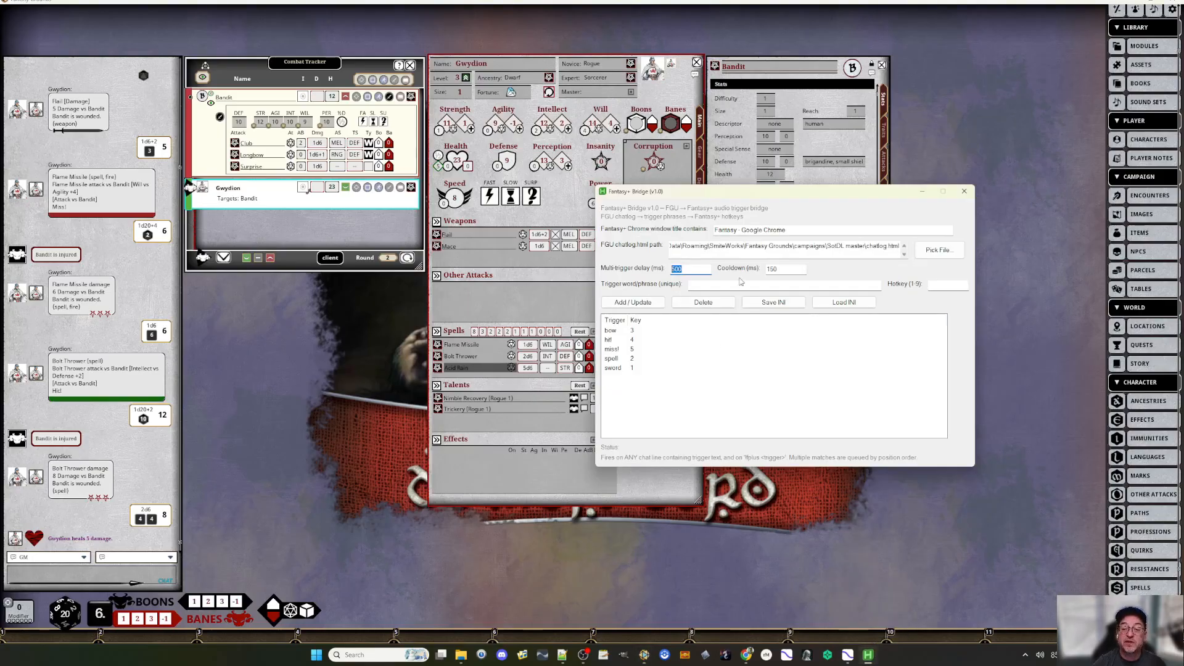
click(938, 250)
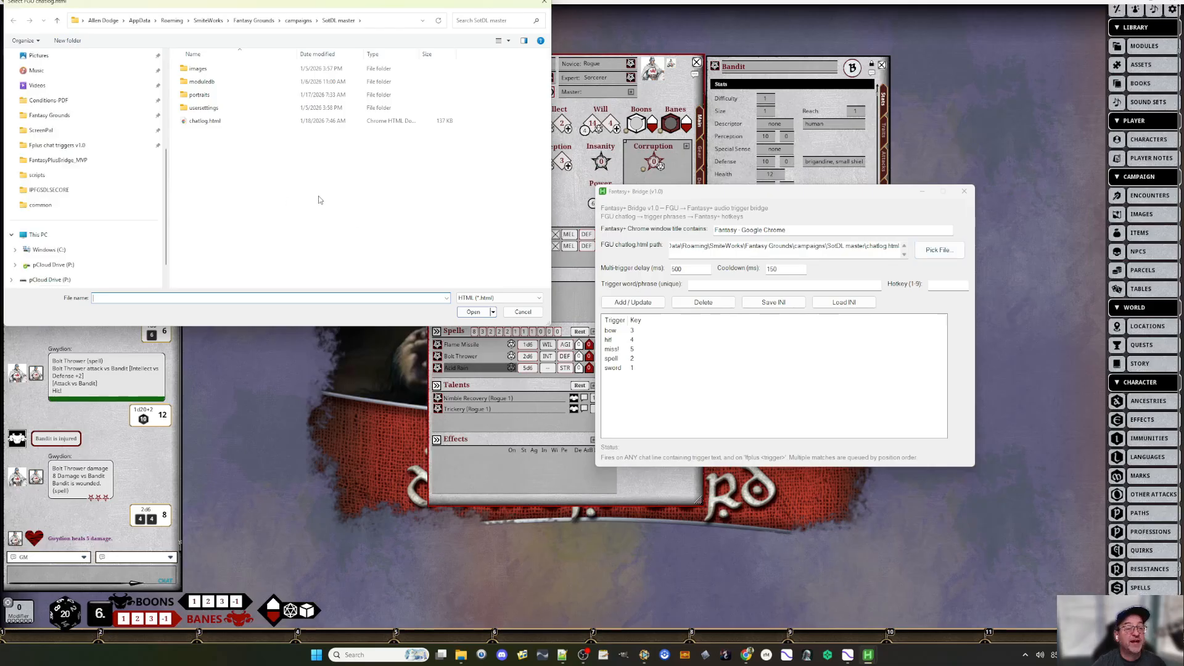
double_click(205, 121)
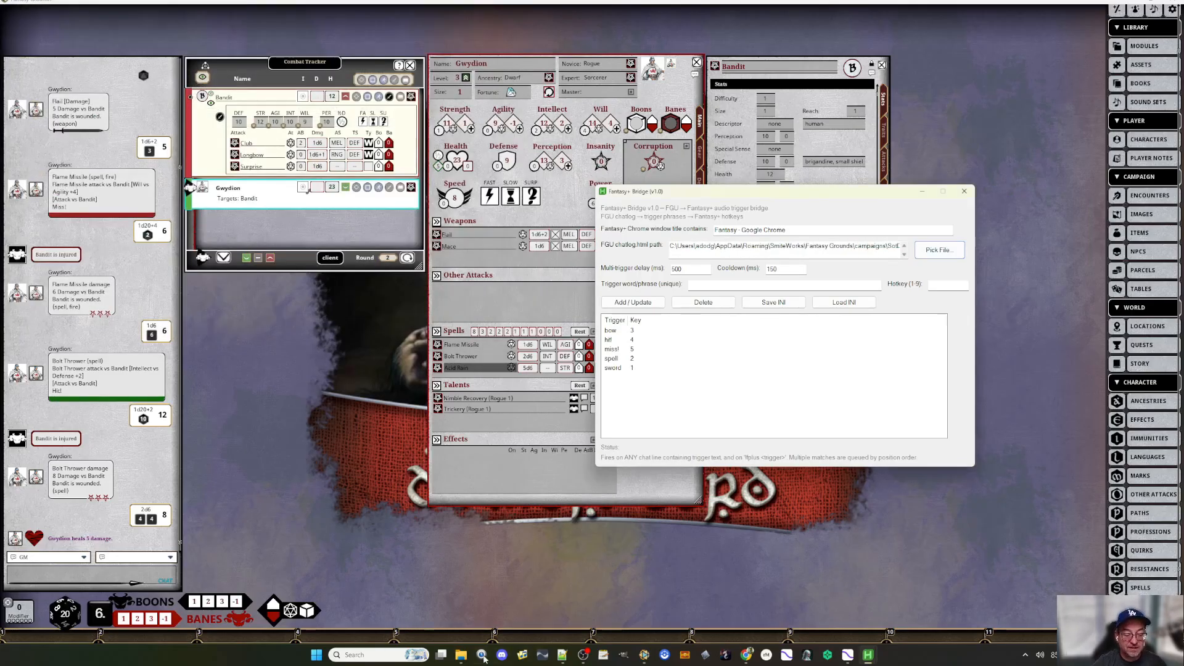
- Minimize the Fantasy+ Bridge window and browse File Explorer from the C: drive through Users and the user's profile to AppData\Roaming
click(461, 654)
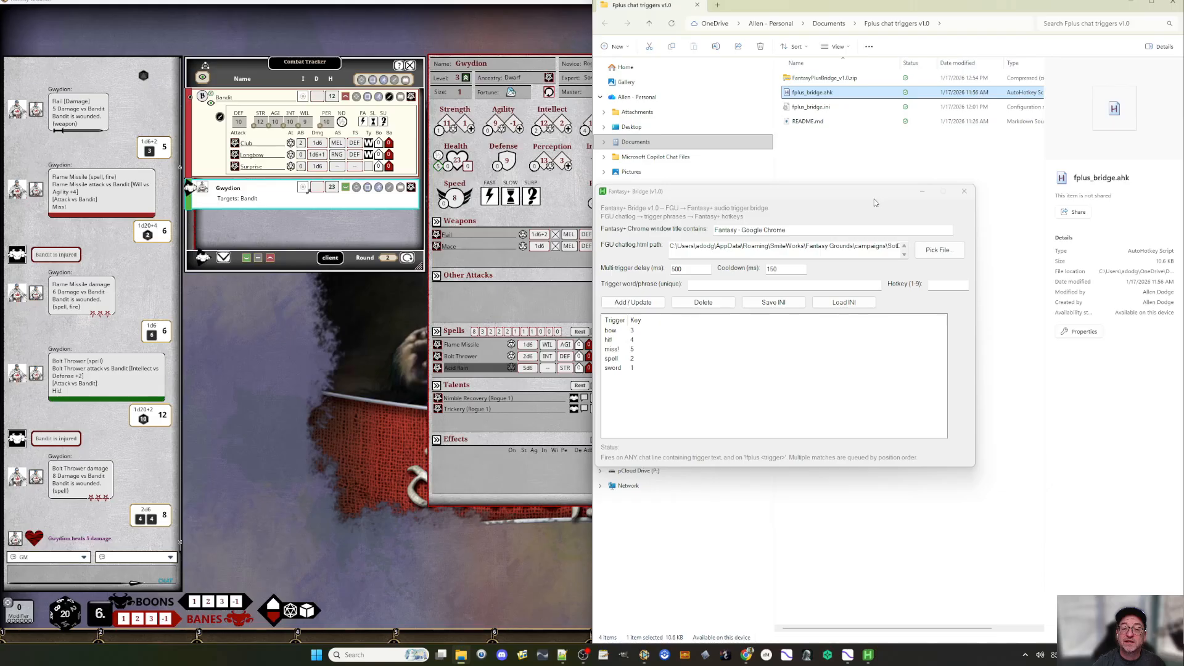
click(922, 191)
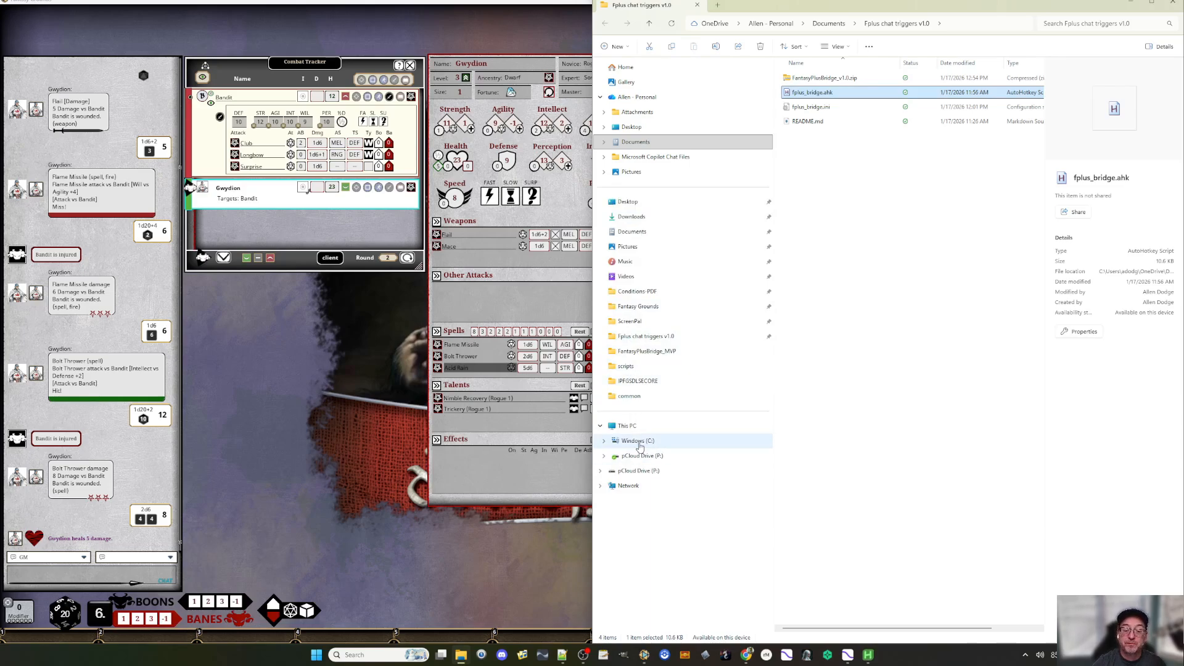
click(637, 440)
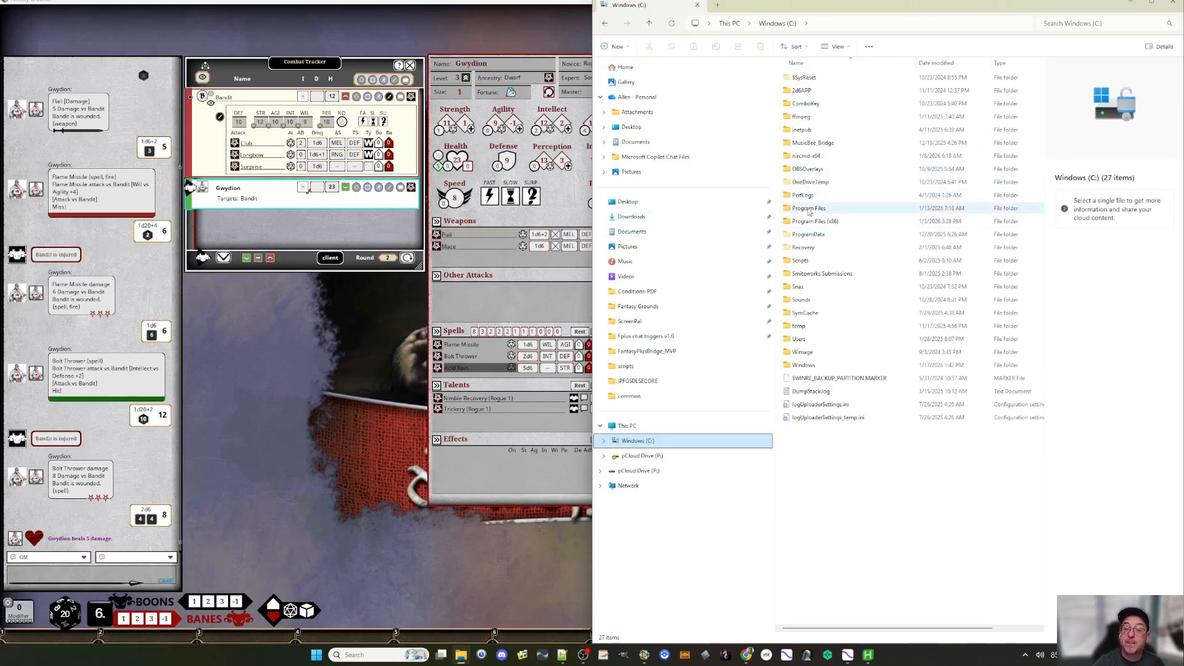
click(810, 236)
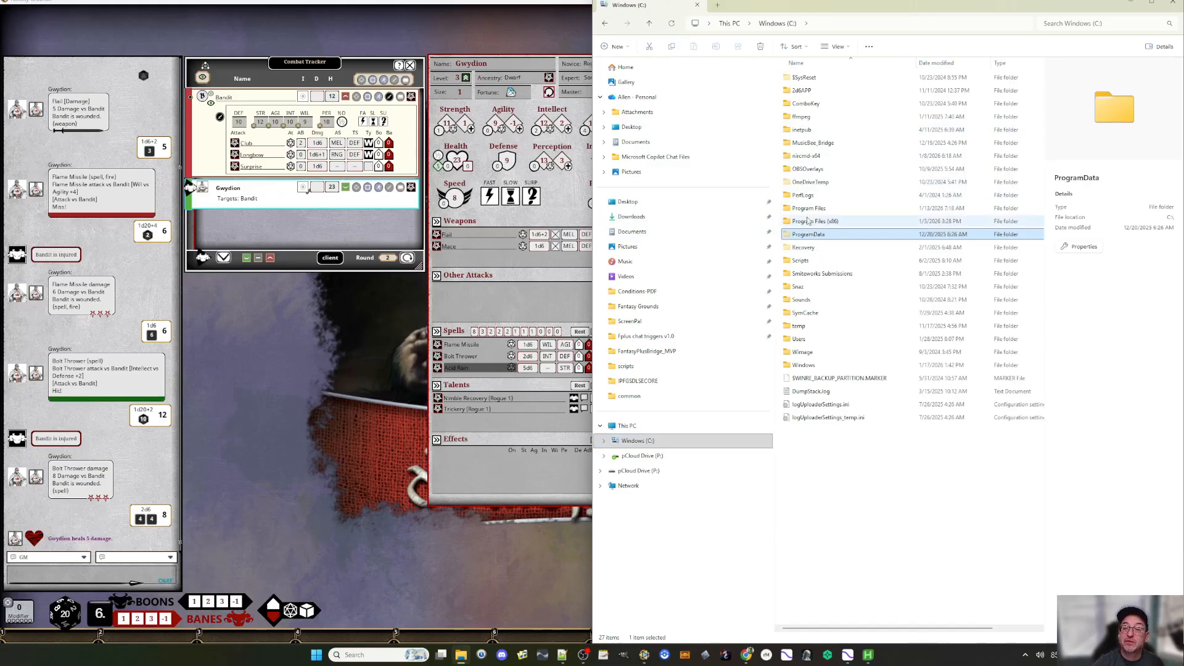
double_click(804, 343)
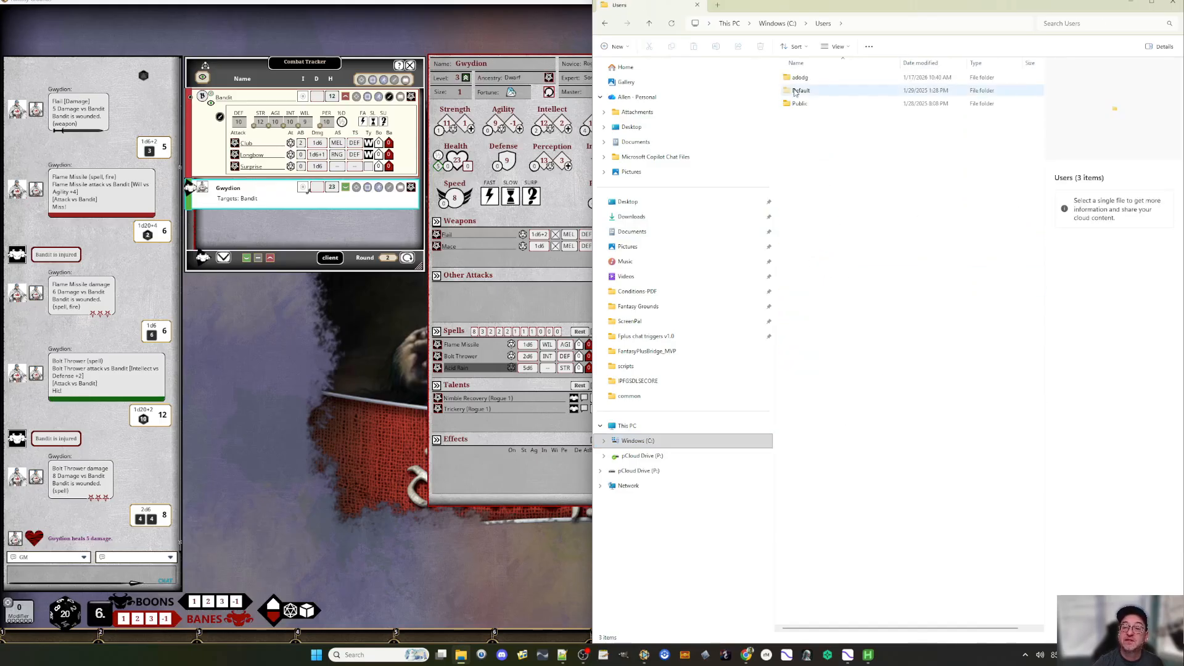
click(801, 90)
click(803, 79)
double_click(803, 79)
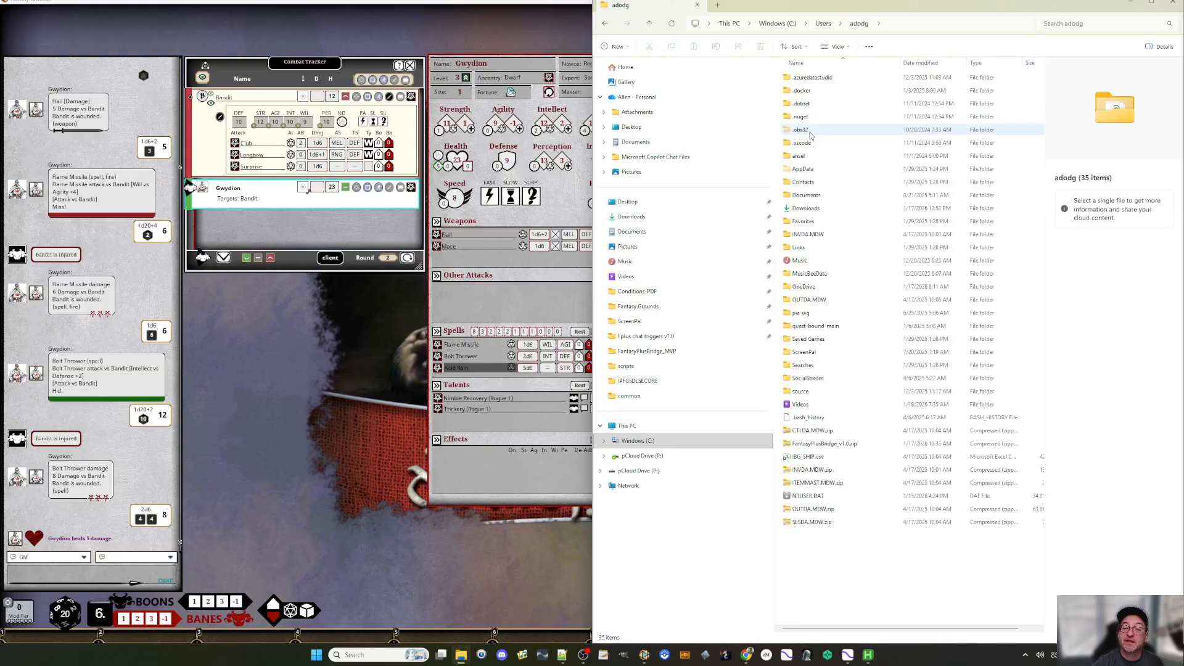
double_click(802, 168)
double_click(804, 104)
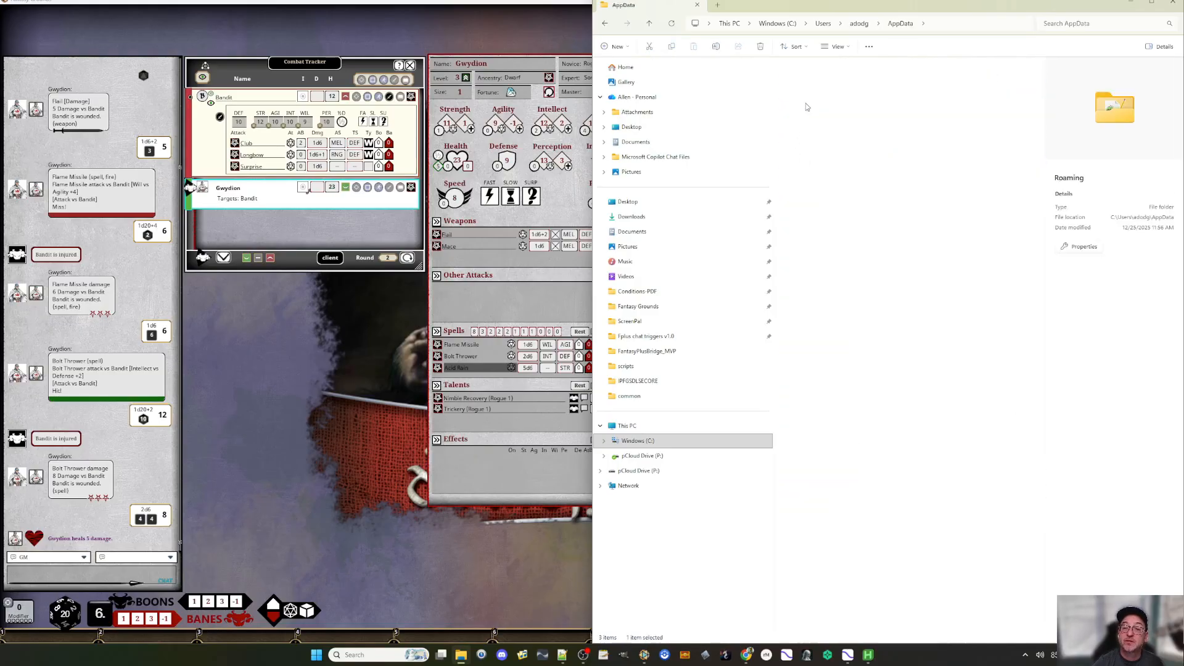
- Browse to SmiteWorks\Fantasy Grounds\campaigns\SotDL master and open chatlog.html in Chrome
scroll(810, 419, down, 4)
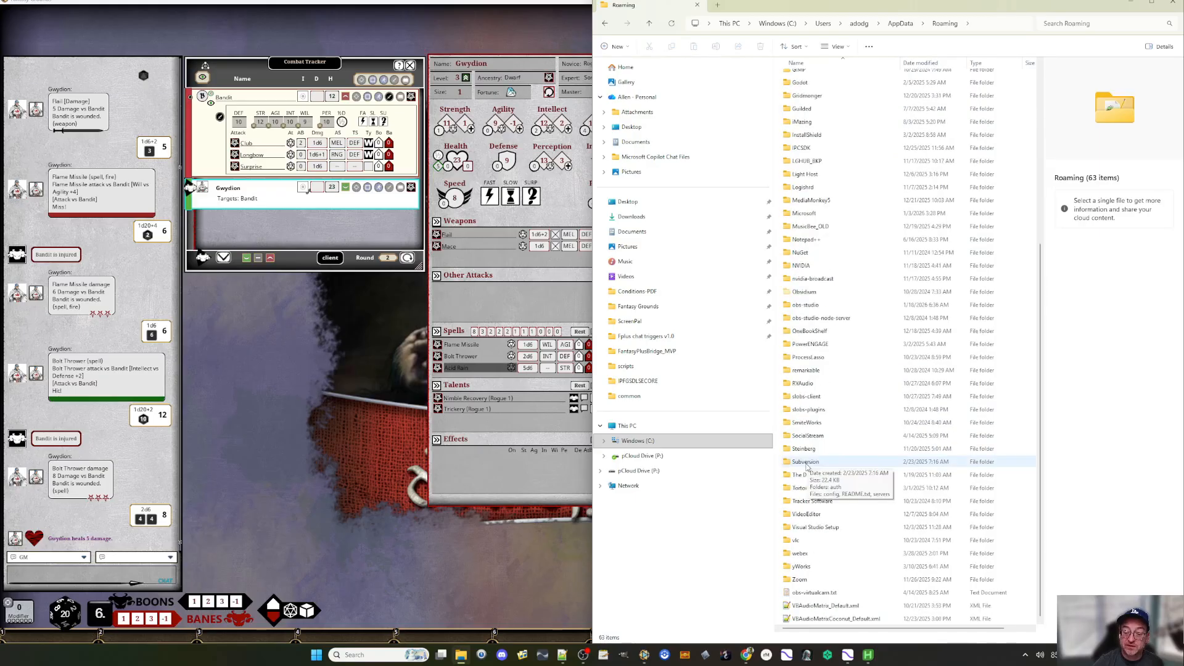
double_click(810, 421)
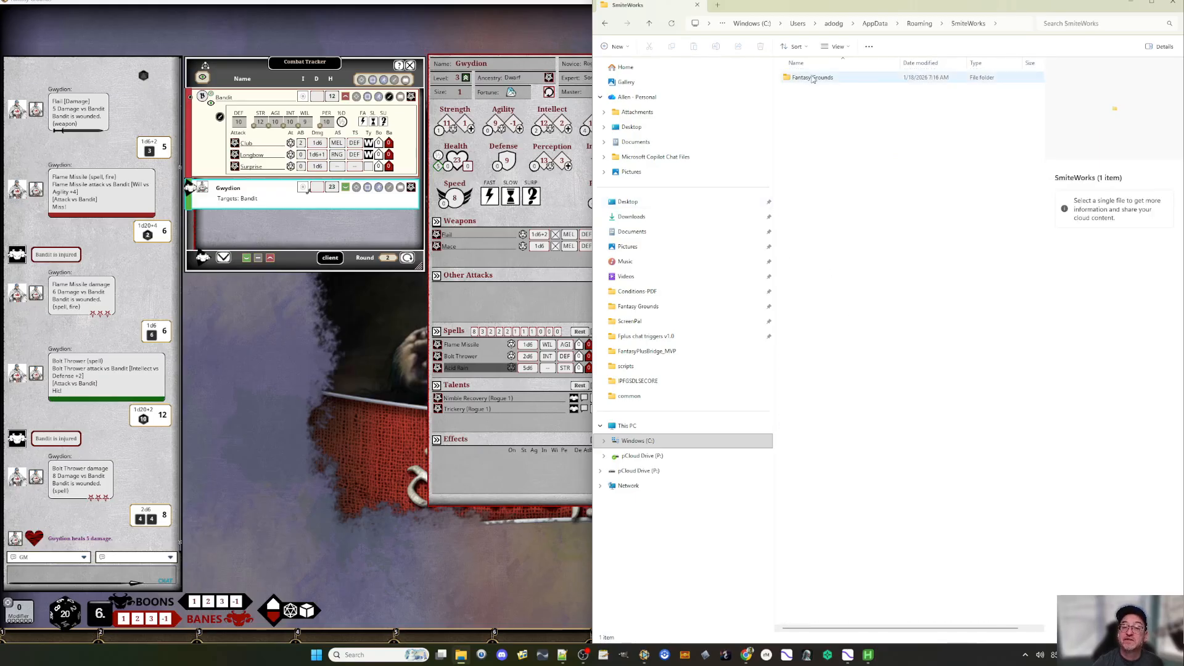
double_click(805, 77)
double_click(806, 91)
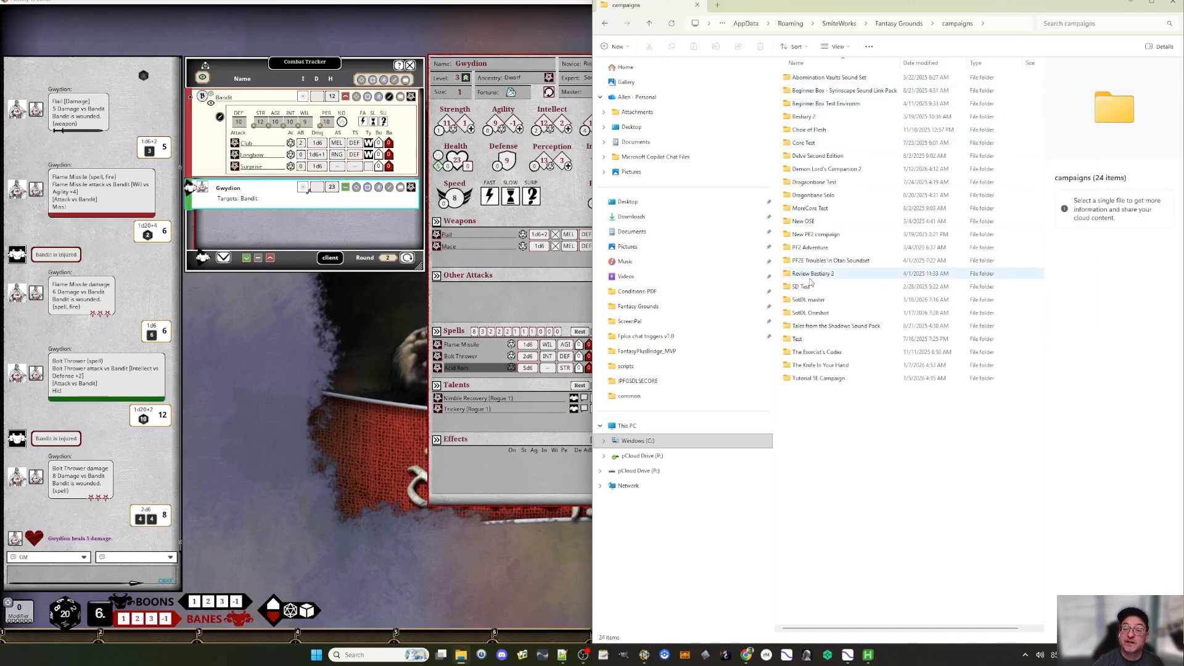
double_click(809, 299)
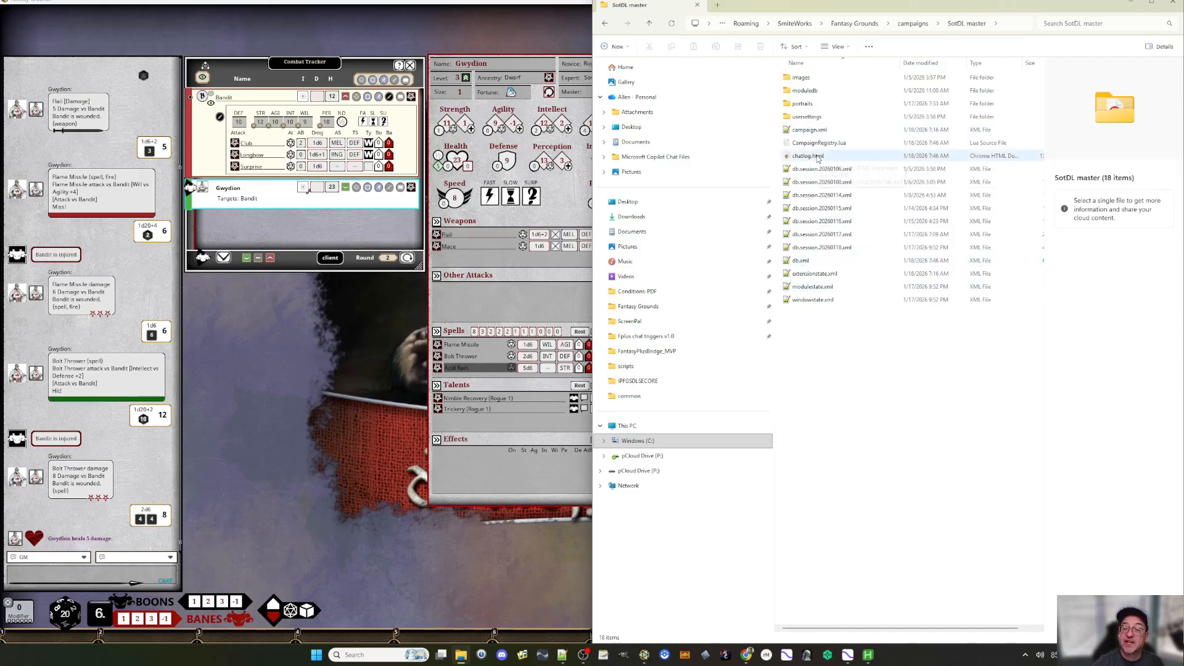
double_click(808, 156)
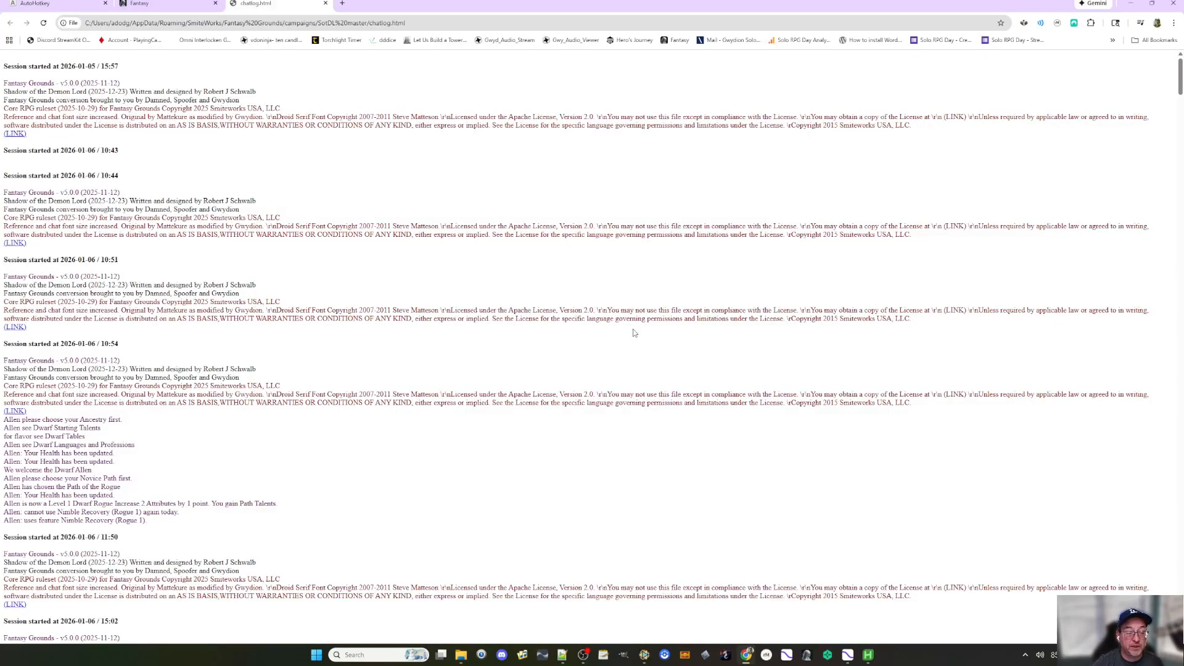
- Enlarge the chat log to 200% and examine the most recent session's entries at its end
key(ctrl+plus)
key(ctrl+plus)
key(ctrl+plus)
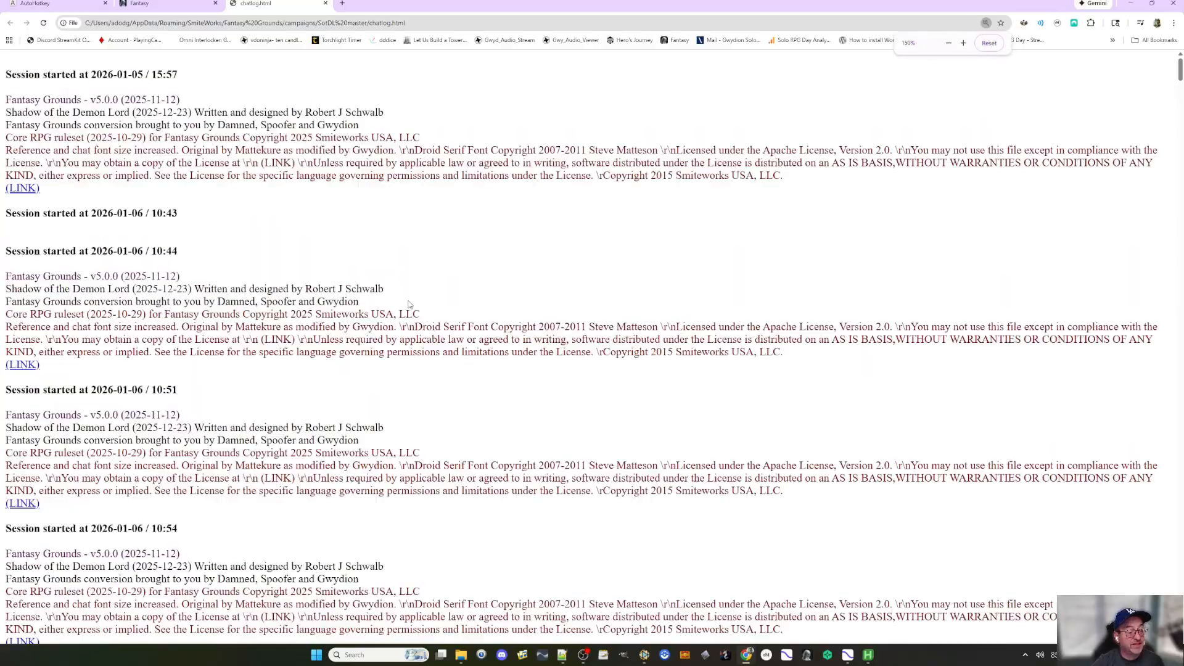
key(ctrl+plus)
key(ctrl+plus)
scroll(740, 309, down, 10)
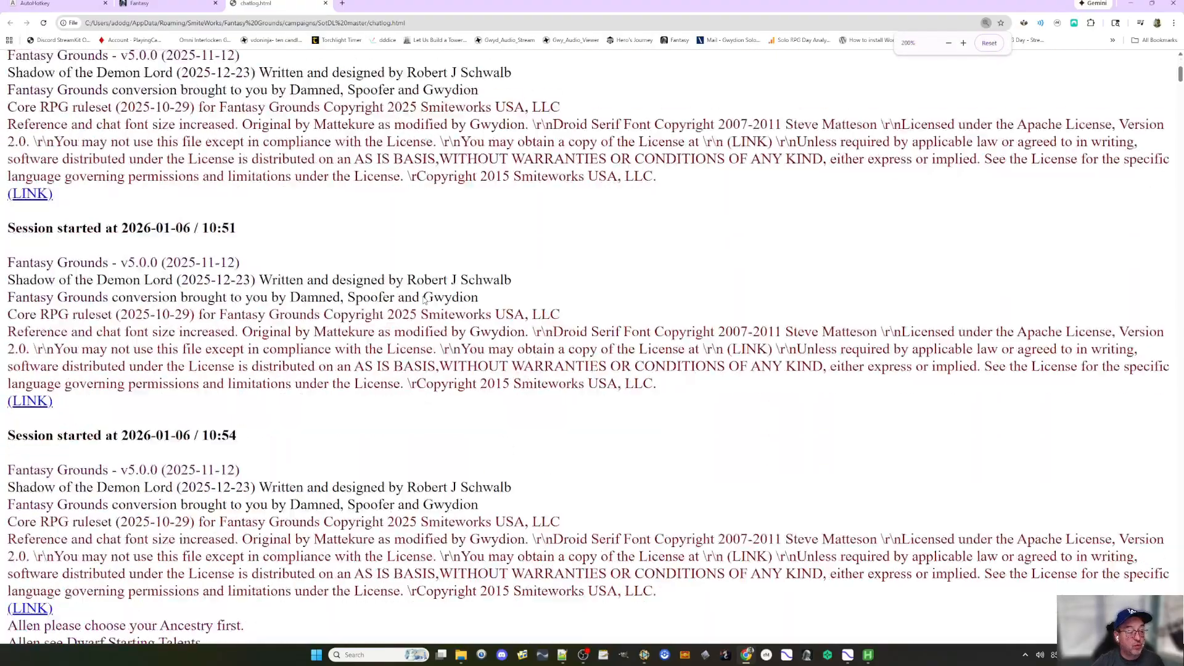
drag(1180, 83, 1134, 638)
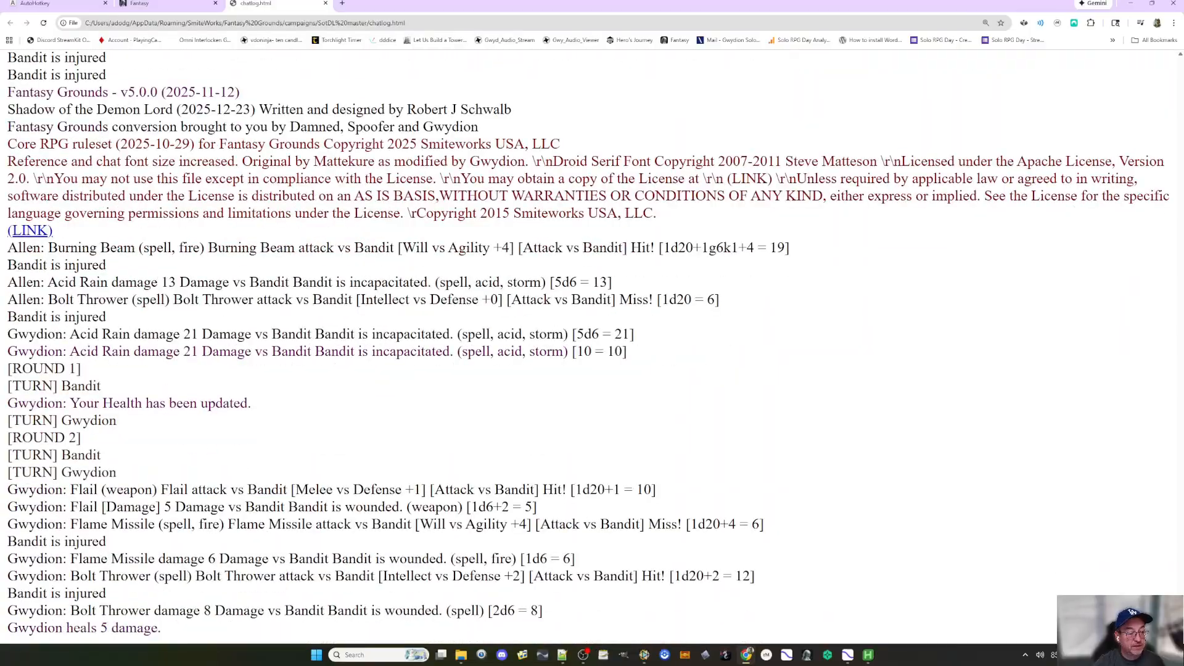
scroll(534, 401, up, 2)
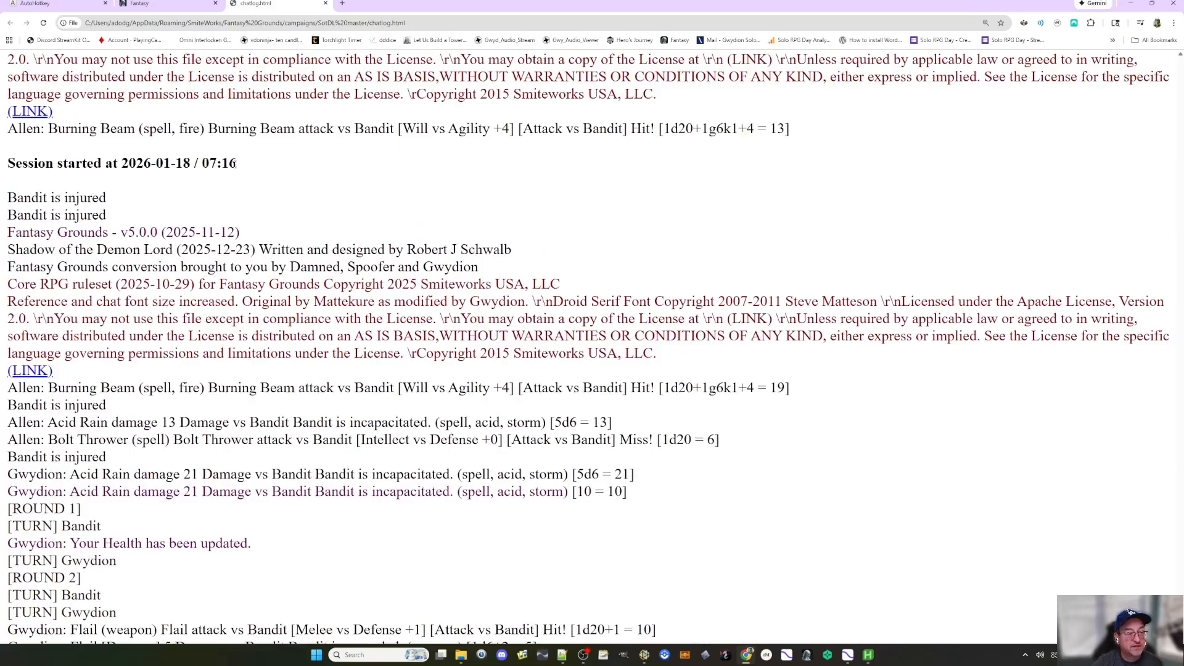
scroll(237, 163, down, 2)
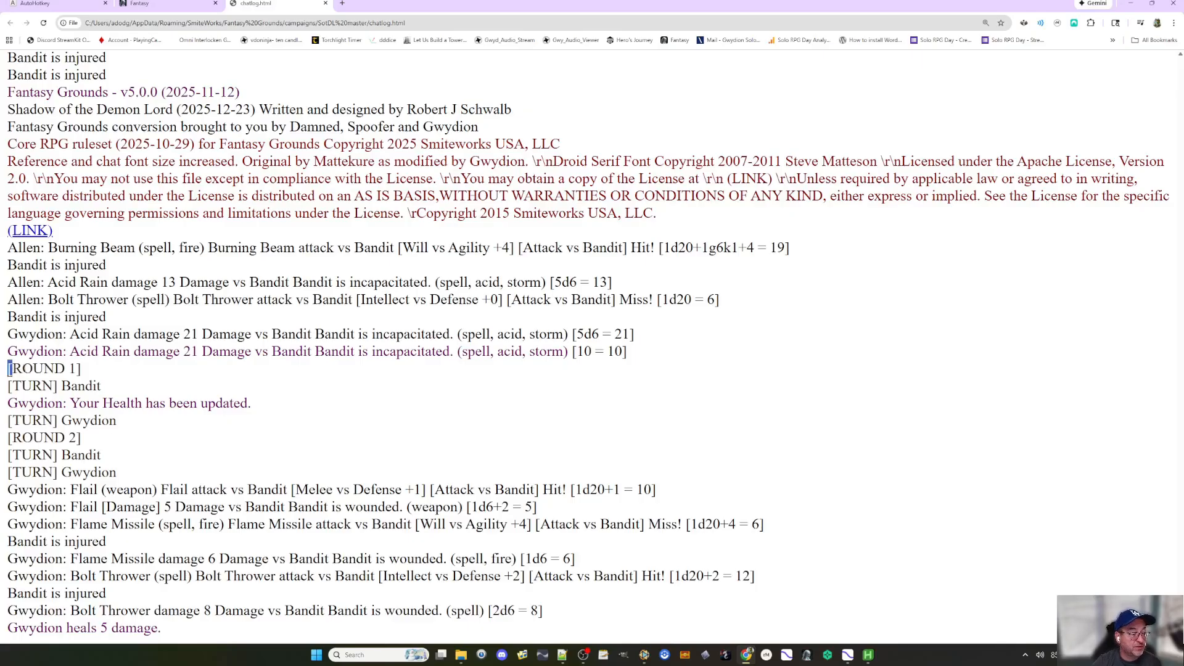
- Highlight the [ROUND 1] entry and Gwydion's Flail attack line in the chat log as possible trigger text
drag(9, 369, 105, 372)
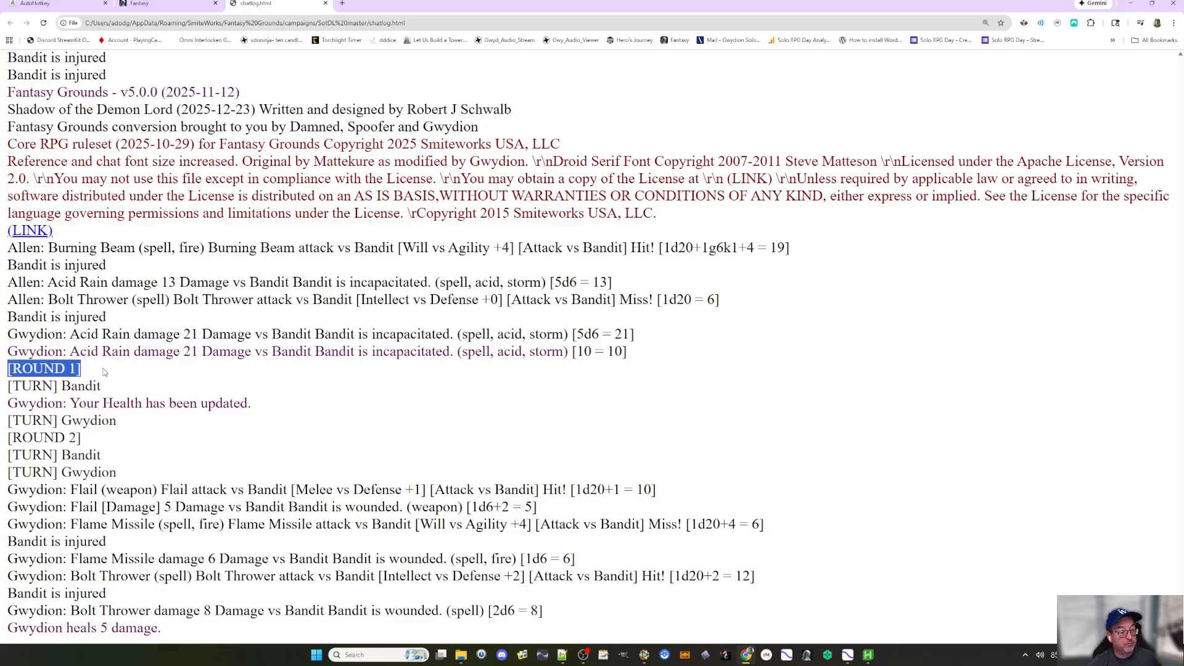
click(128, 371)
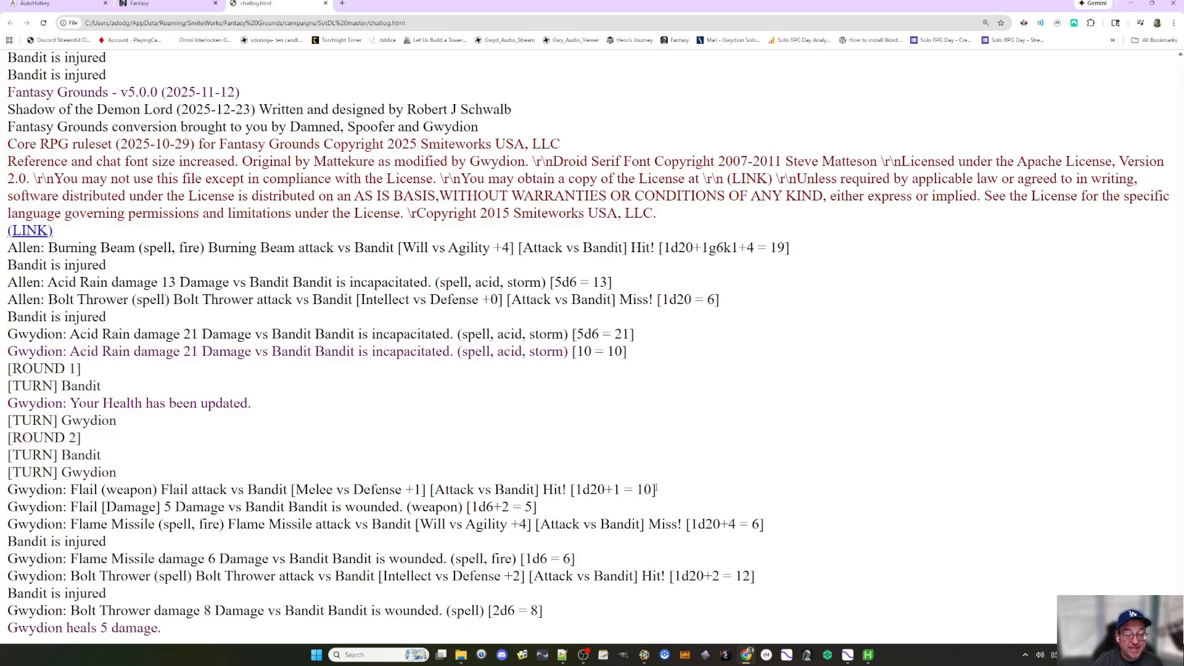
drag(656, 489, 8, 490)
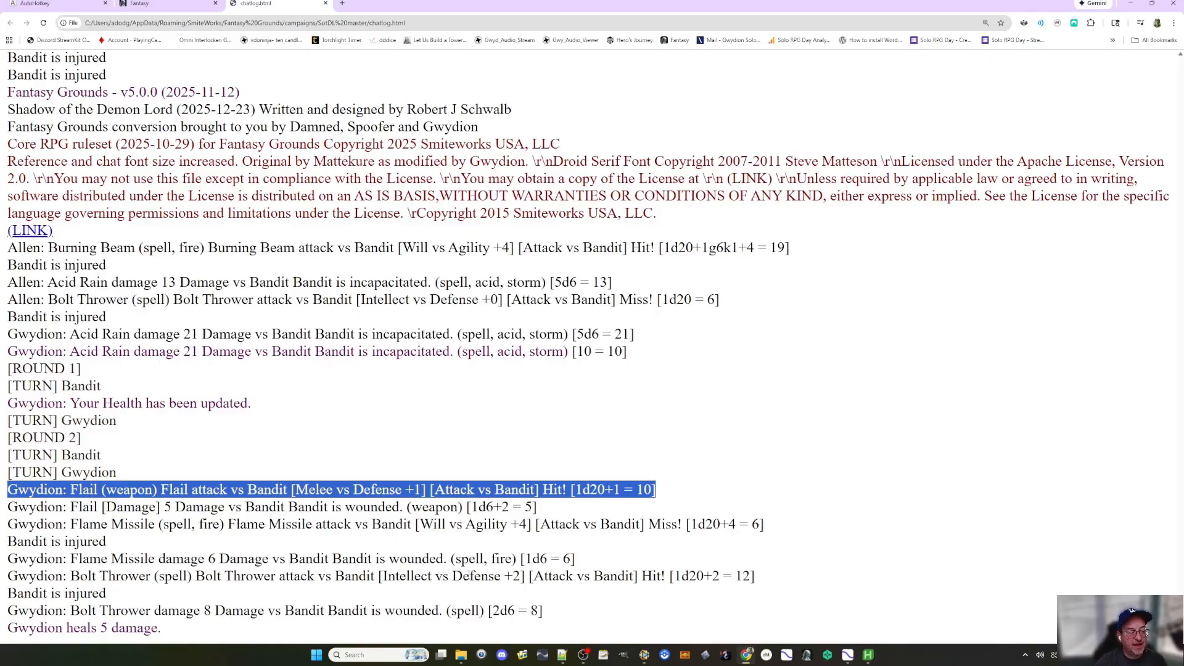
- Switch to Fantasy Grounds, open the Items list and search it for "bow"
click(643, 654)
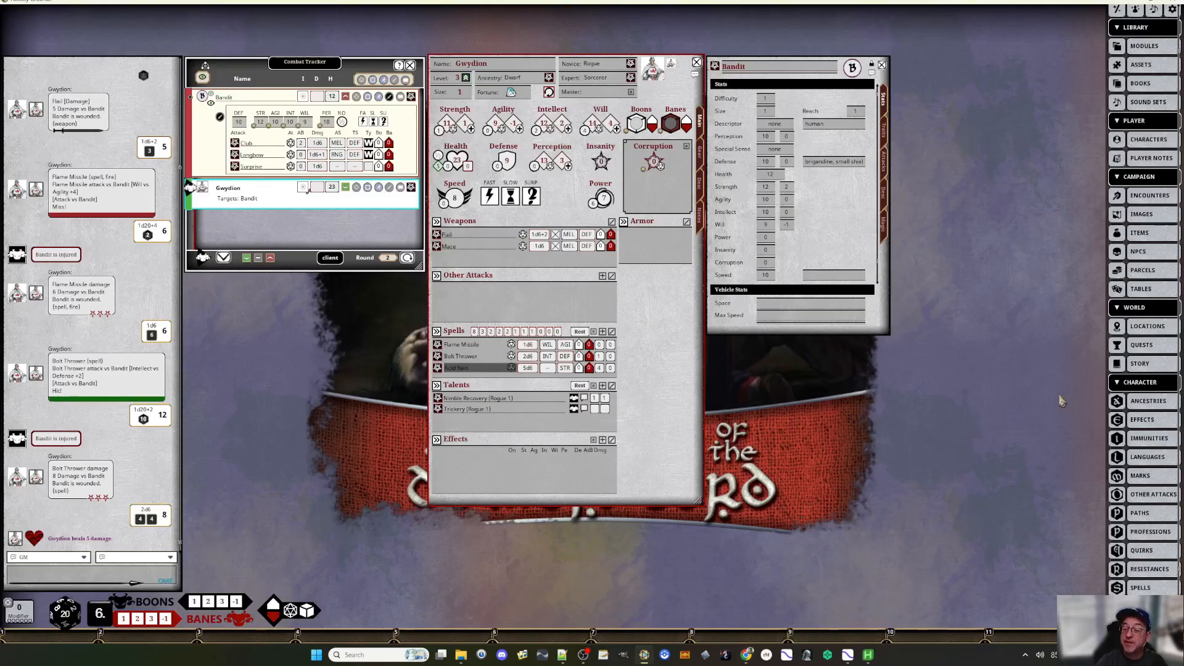
click(1139, 233)
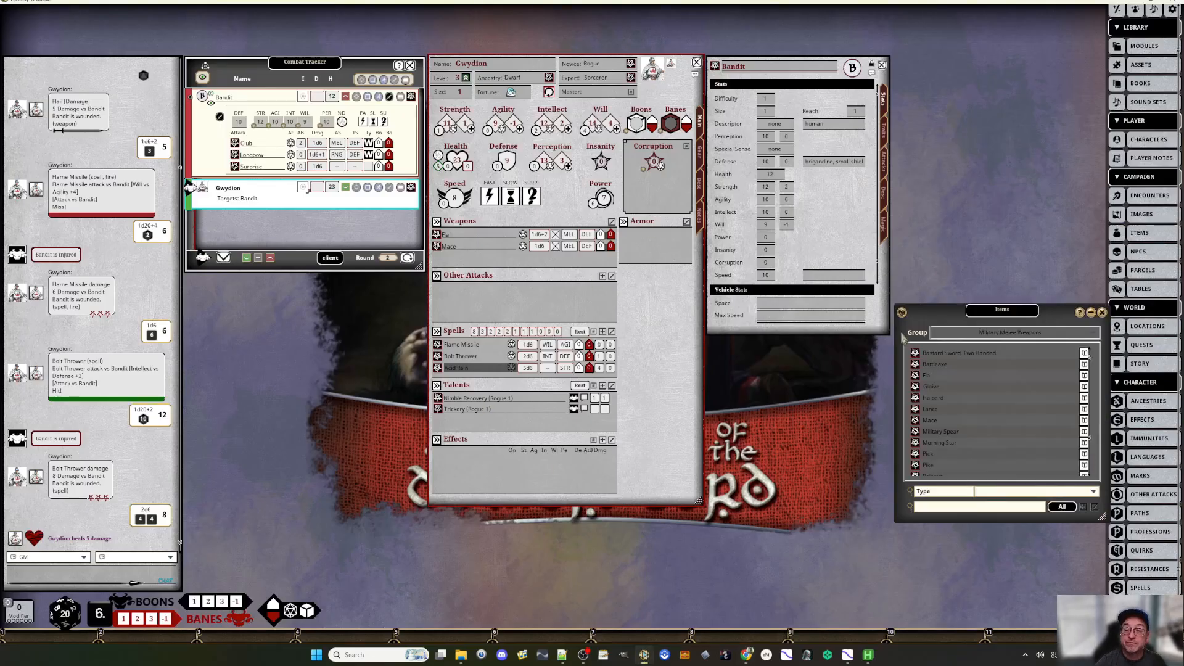
click(954, 506)
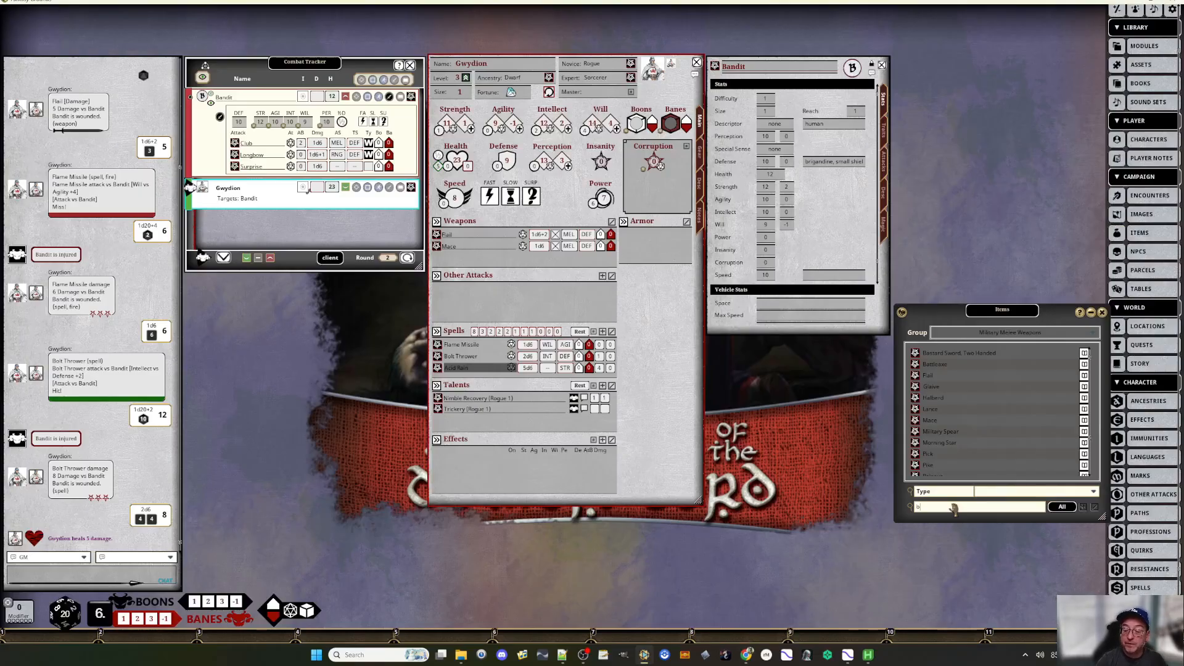
text(bow)
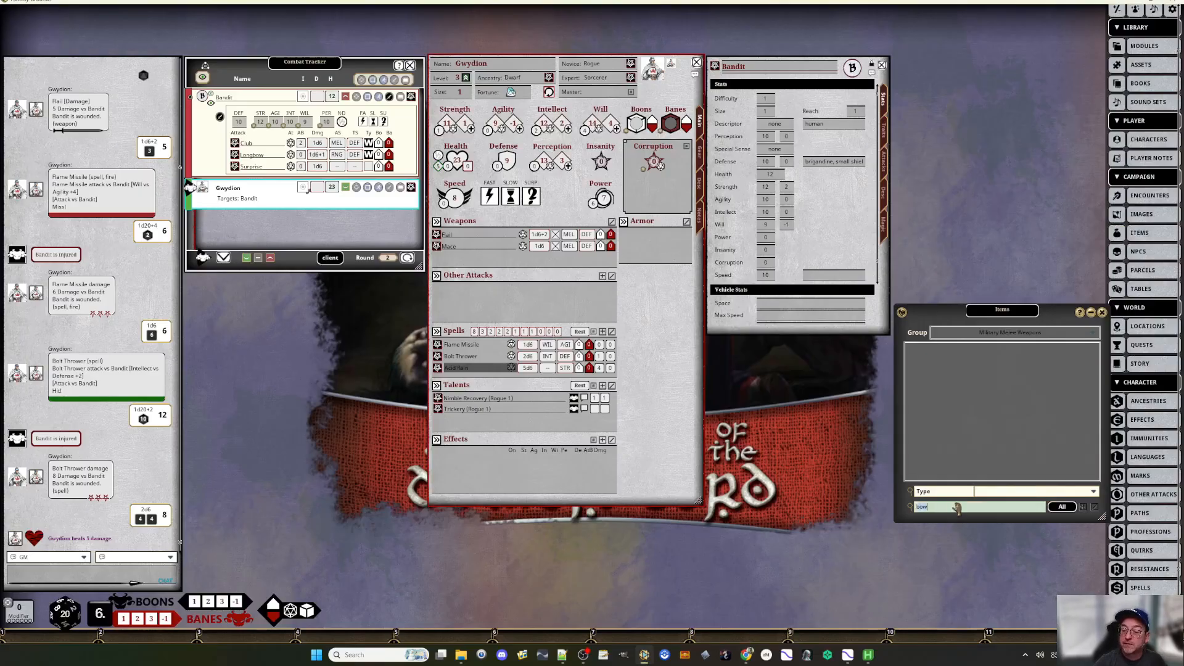
key(BackSpace)
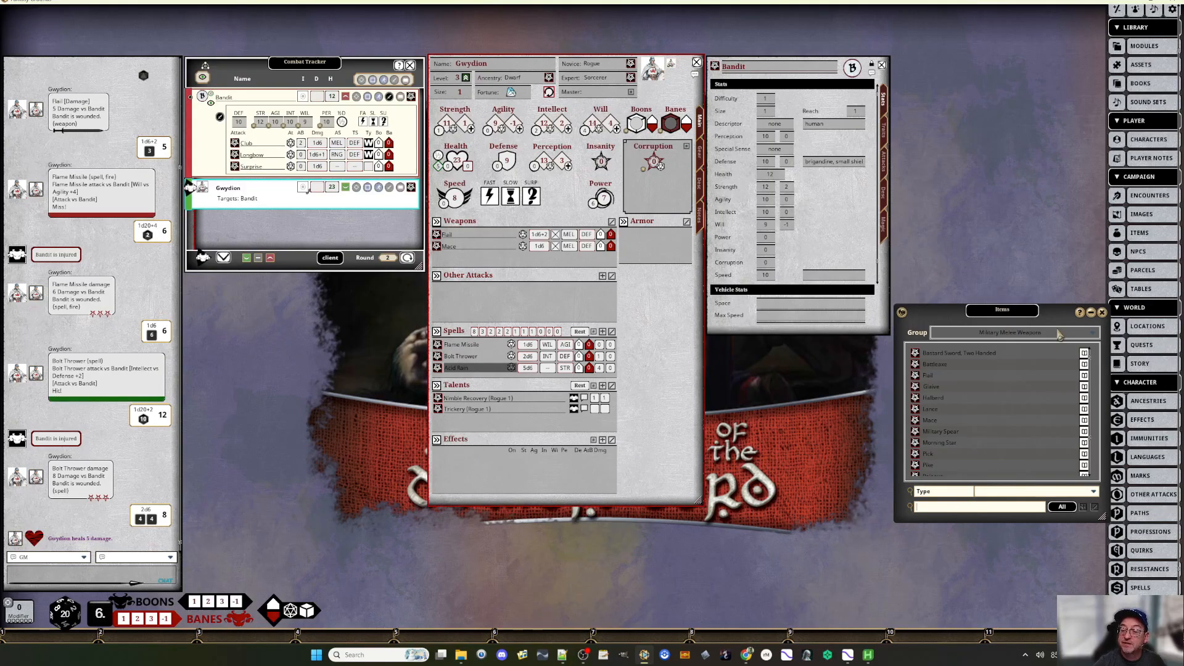
- Show the items of all groups and add the Bow to Gwydion's weapons, closing the Items list
click(1058, 334)
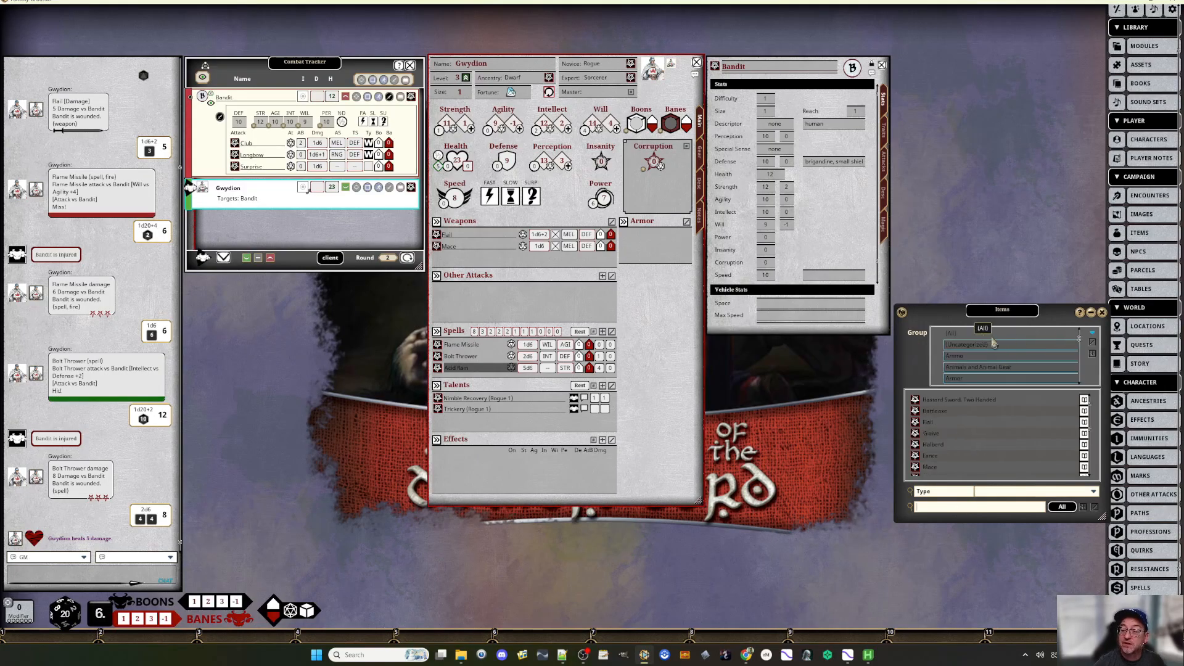
click(990, 336)
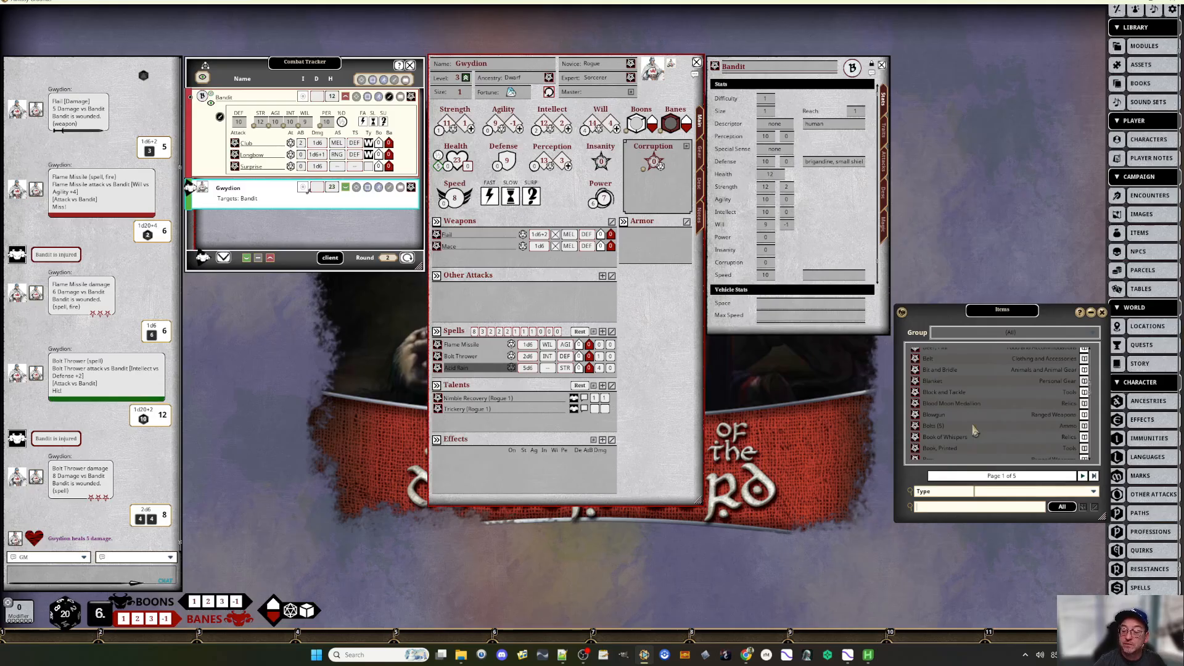
scroll(973, 430, down, 2)
drag(915, 417, 567, 253)
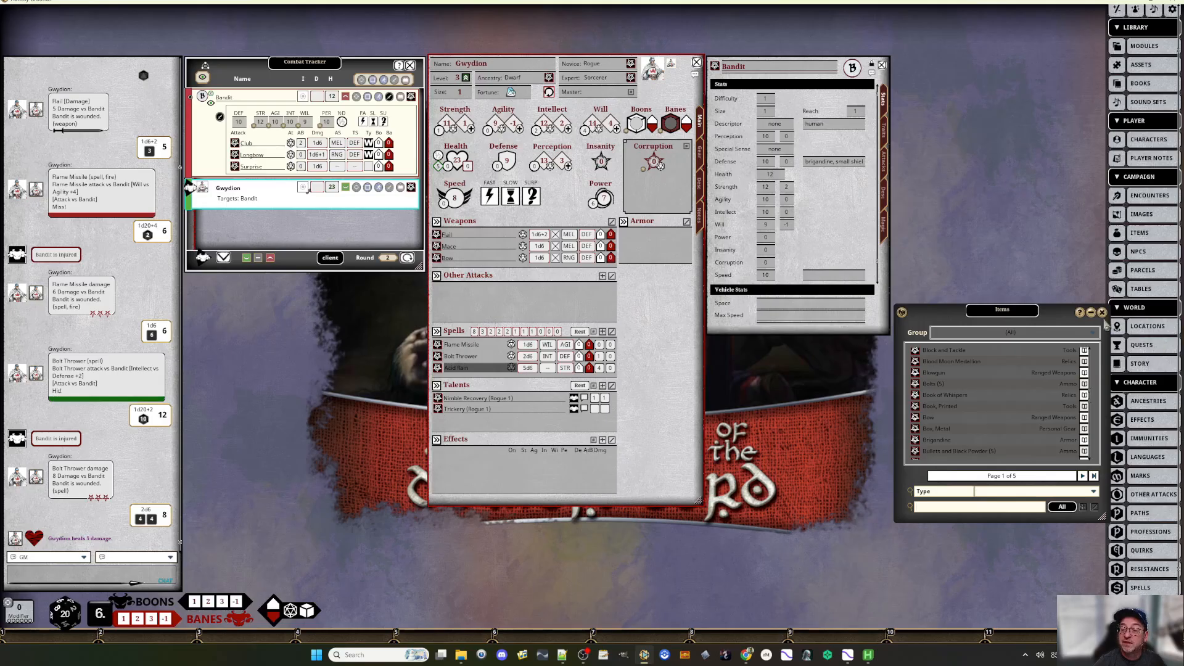
click(1102, 312)
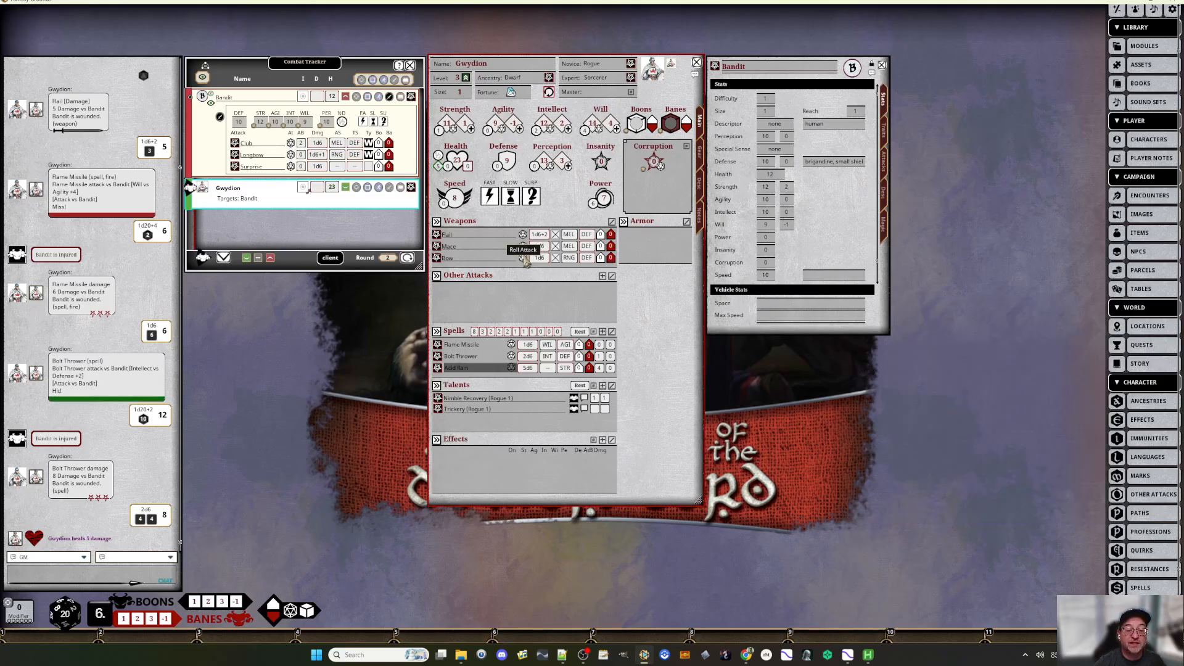
- Roll Gwydion's Bow attack against the Bandit and reload the chat log in Chrome
click(524, 258)
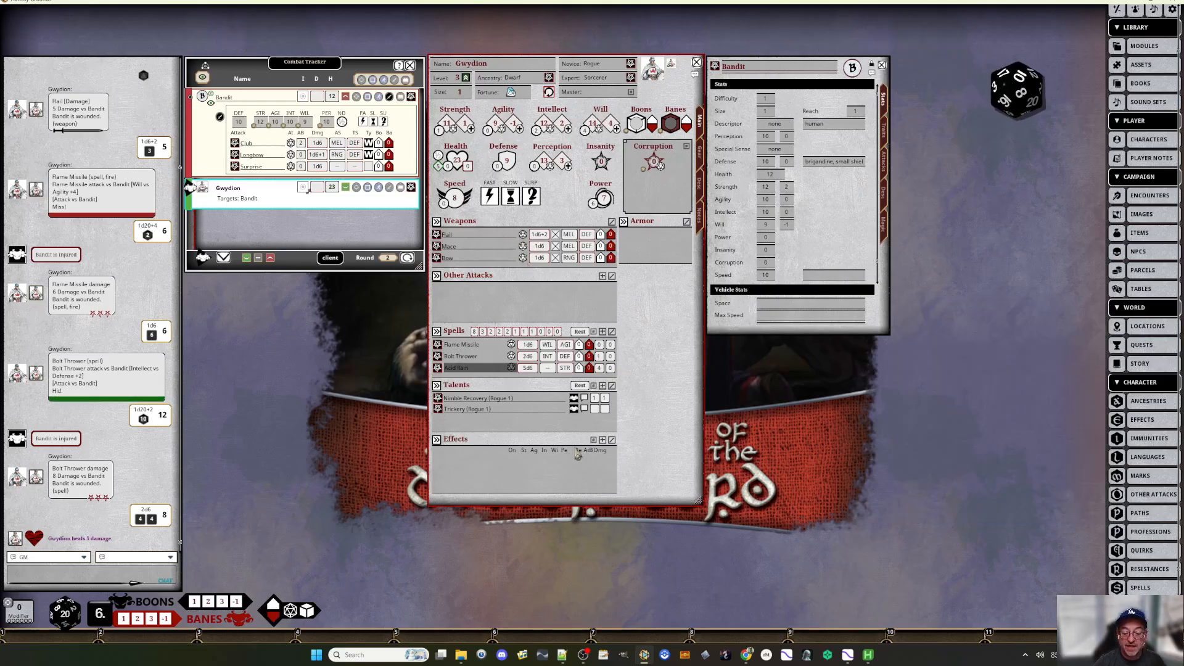
mouse_move(747, 654)
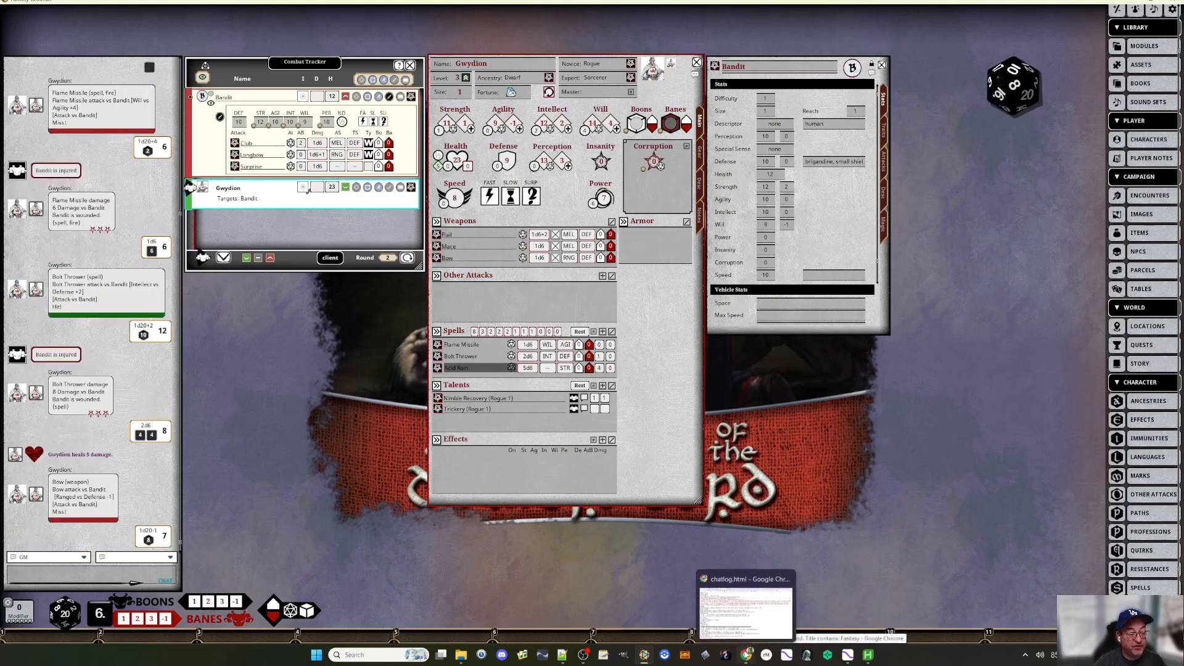
click(784, 616)
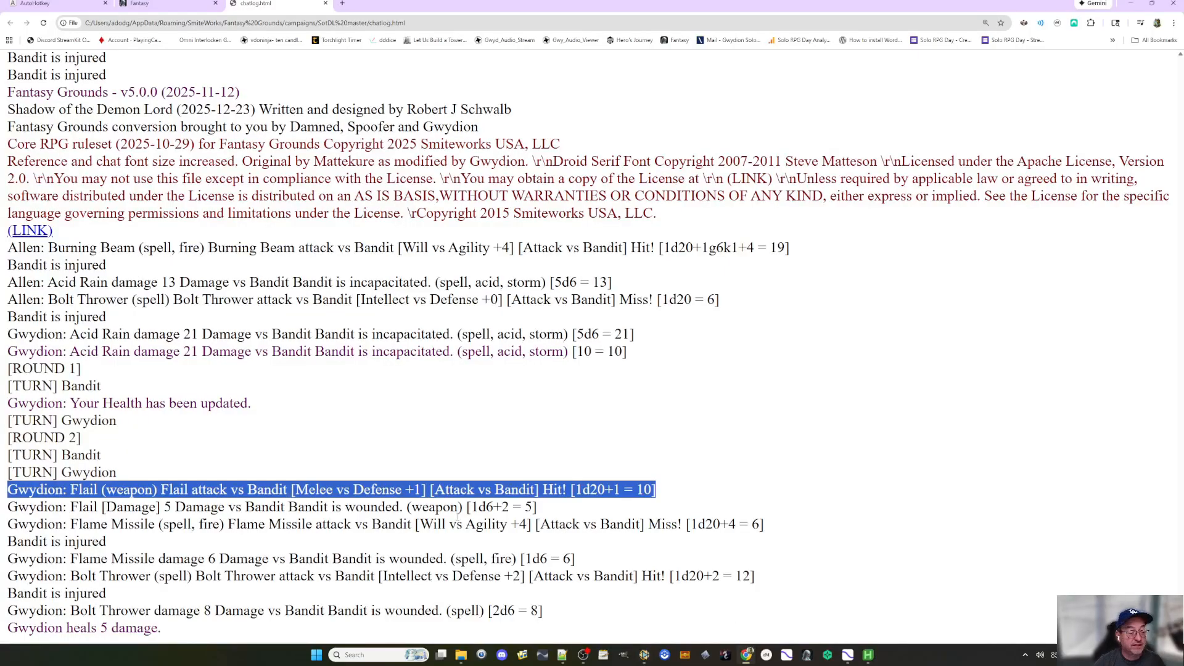
click(43, 22)
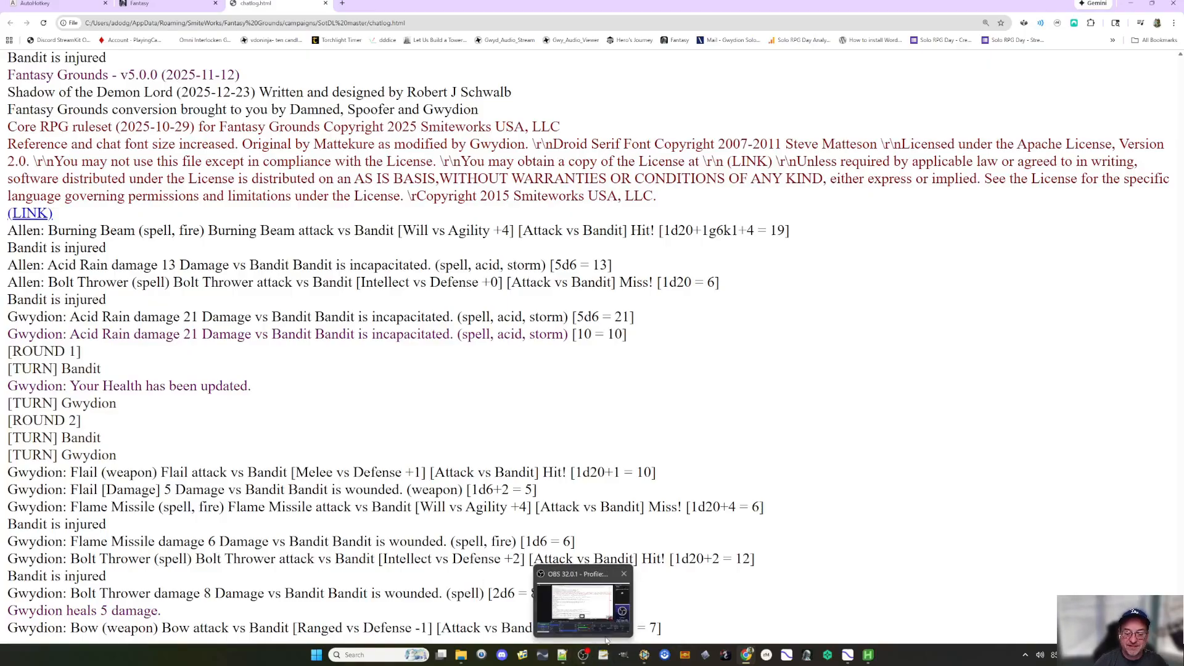
- Bring up the Fantasy+ Bridge window over the chat log and sort its triggers by key in ascending order
click(869, 654)
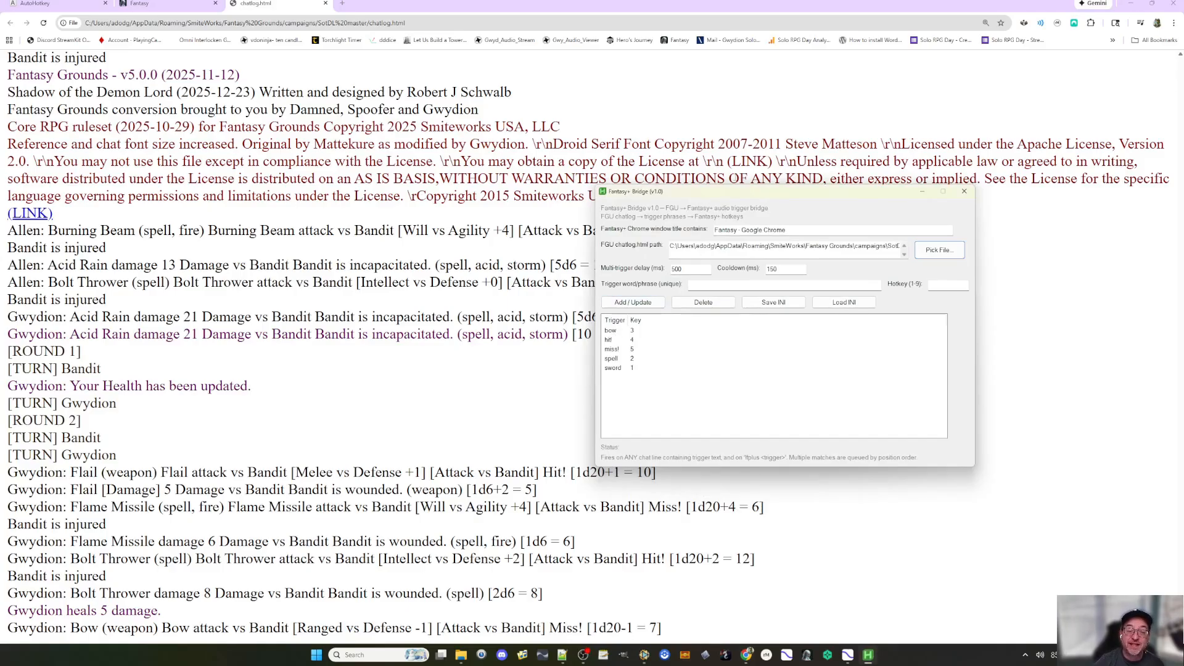
drag(758, 190, 741, 218)
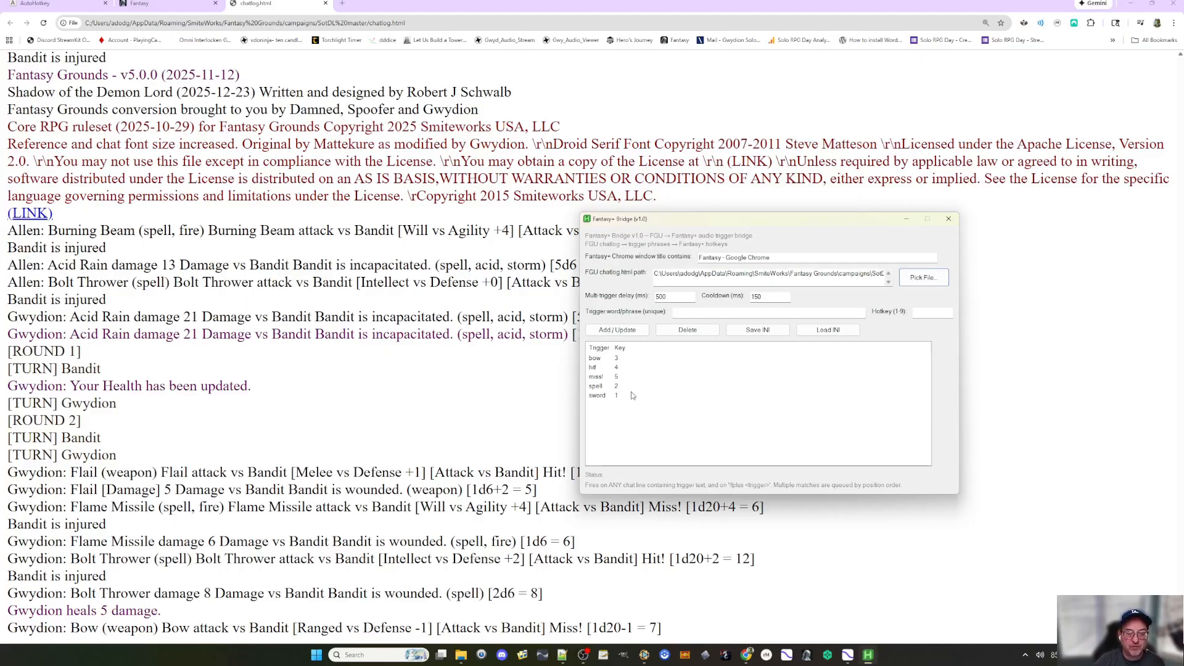
click(628, 349)
click(626, 349)
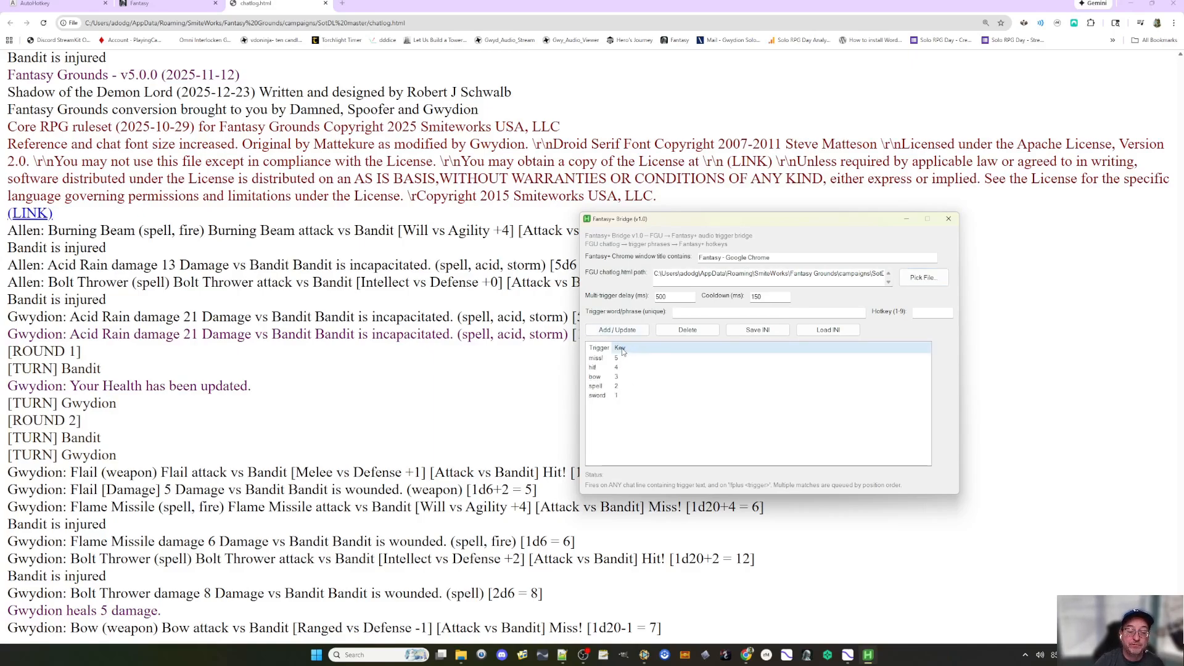
click(626, 350)
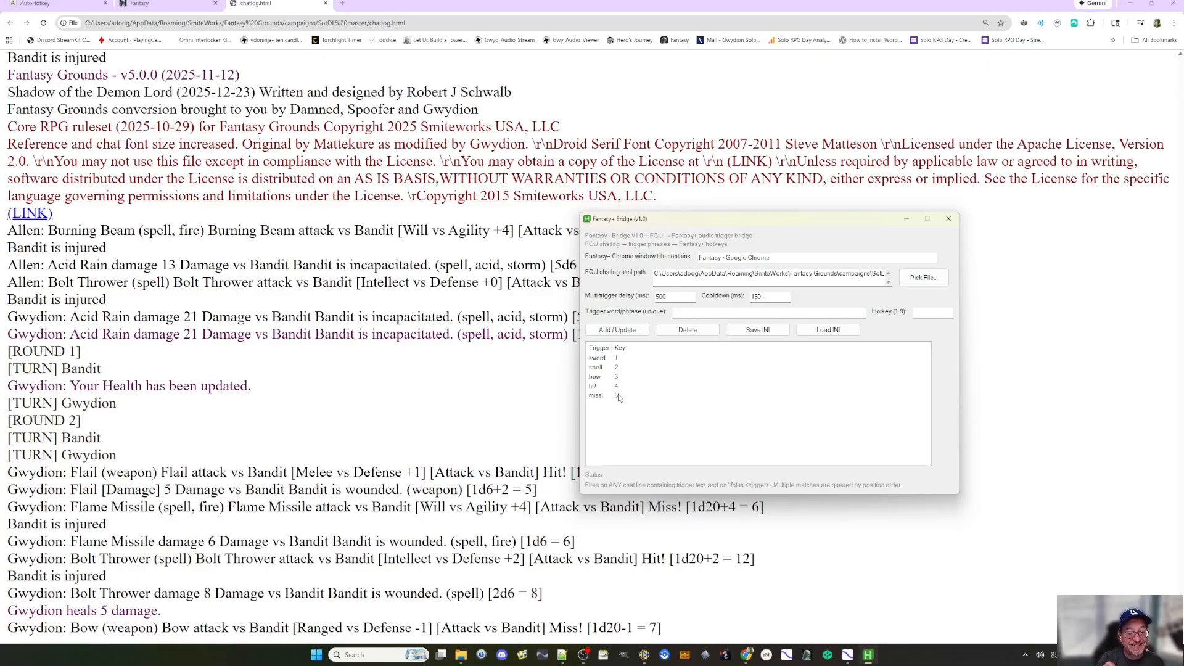
- Delete all existing triggers from the list: sword, bow, hit!, spell and miss!
click(615, 360)
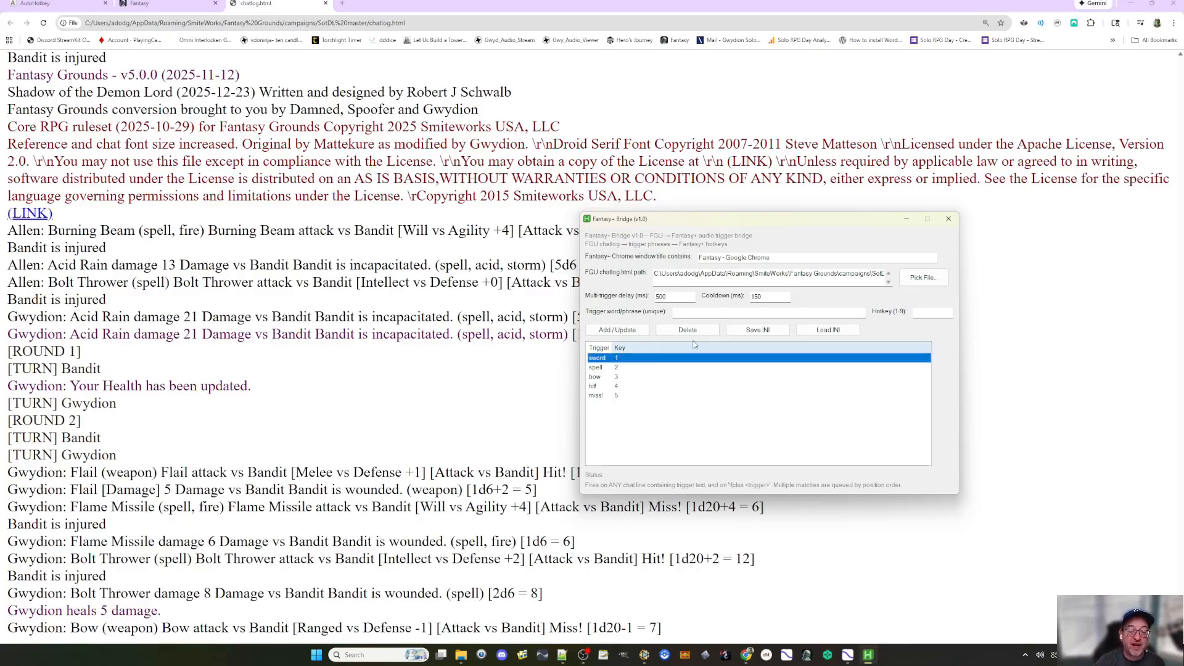
click(700, 328)
click(601, 357)
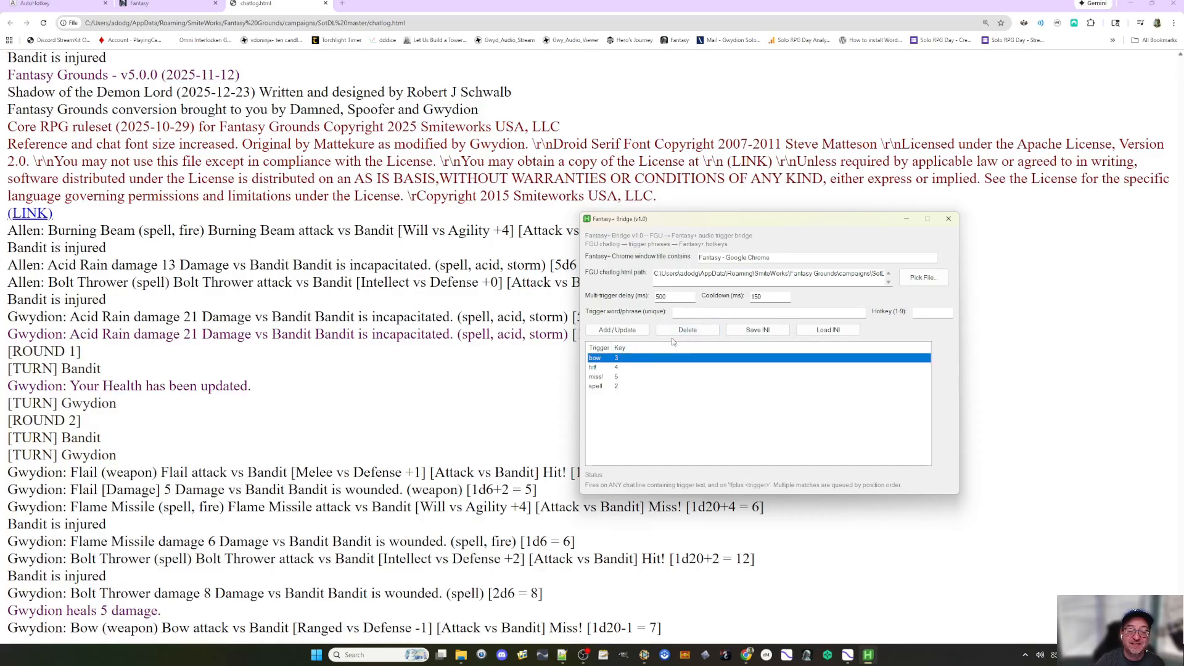
click(688, 330)
click(601, 358)
click(687, 330)
click(603, 368)
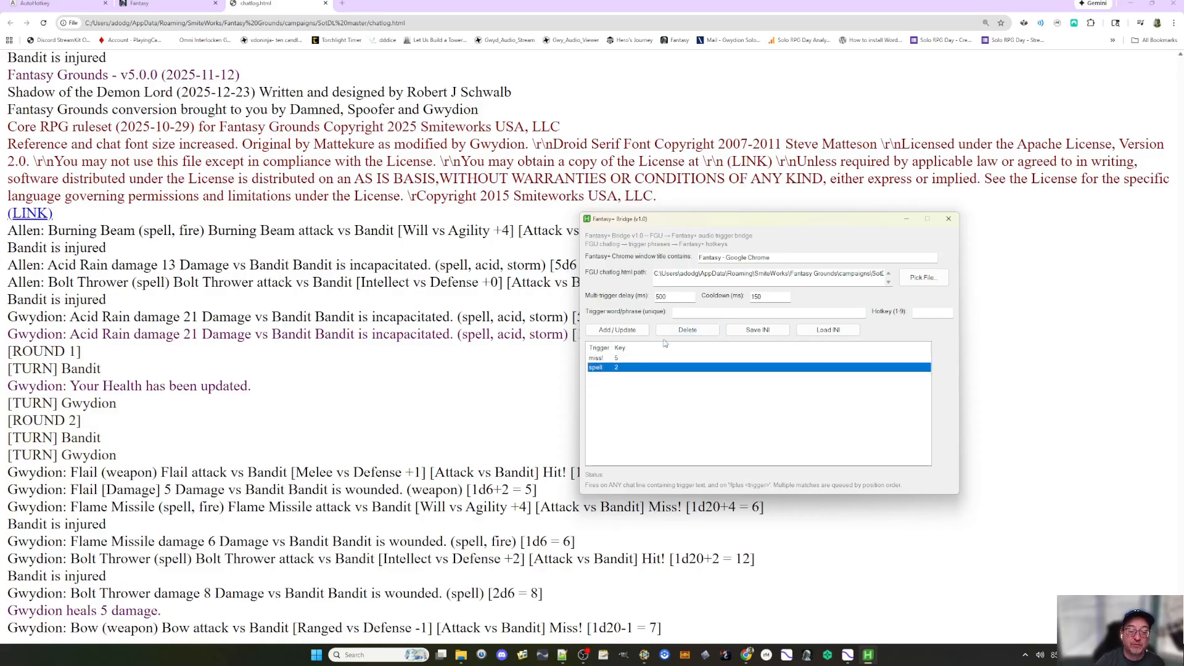
click(687, 330)
click(602, 358)
click(687, 330)
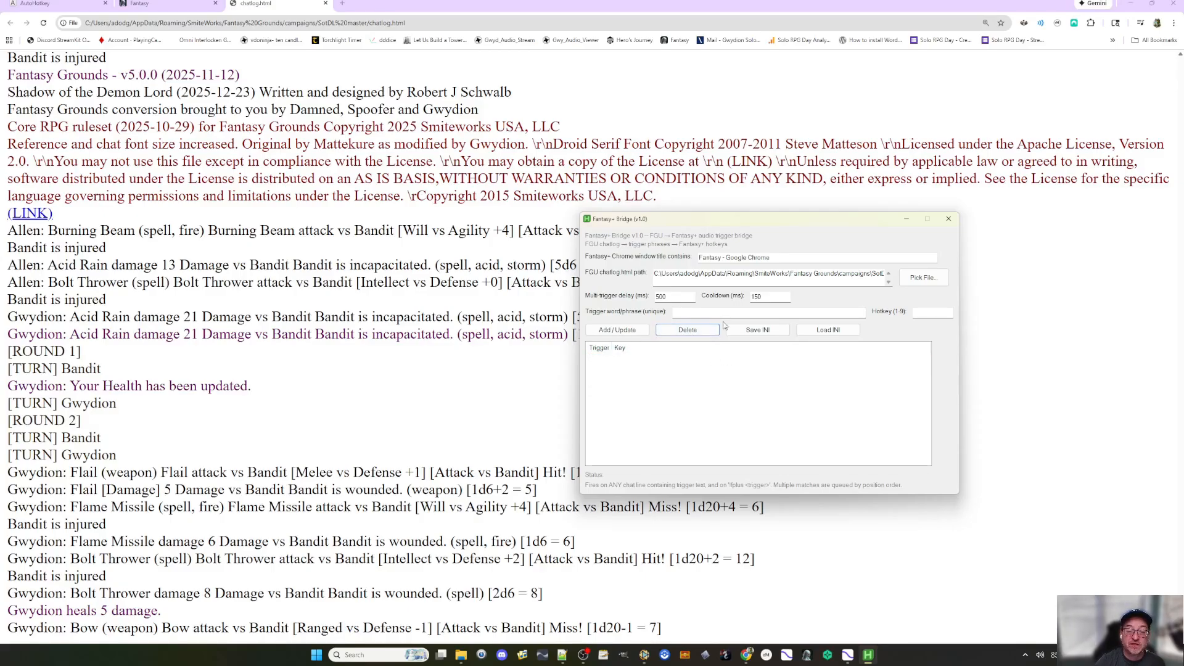
- Add the trigger phrase "Melle vs" with hotkey 1 and widen the Trigger column to fit the phrase
click(729, 312)
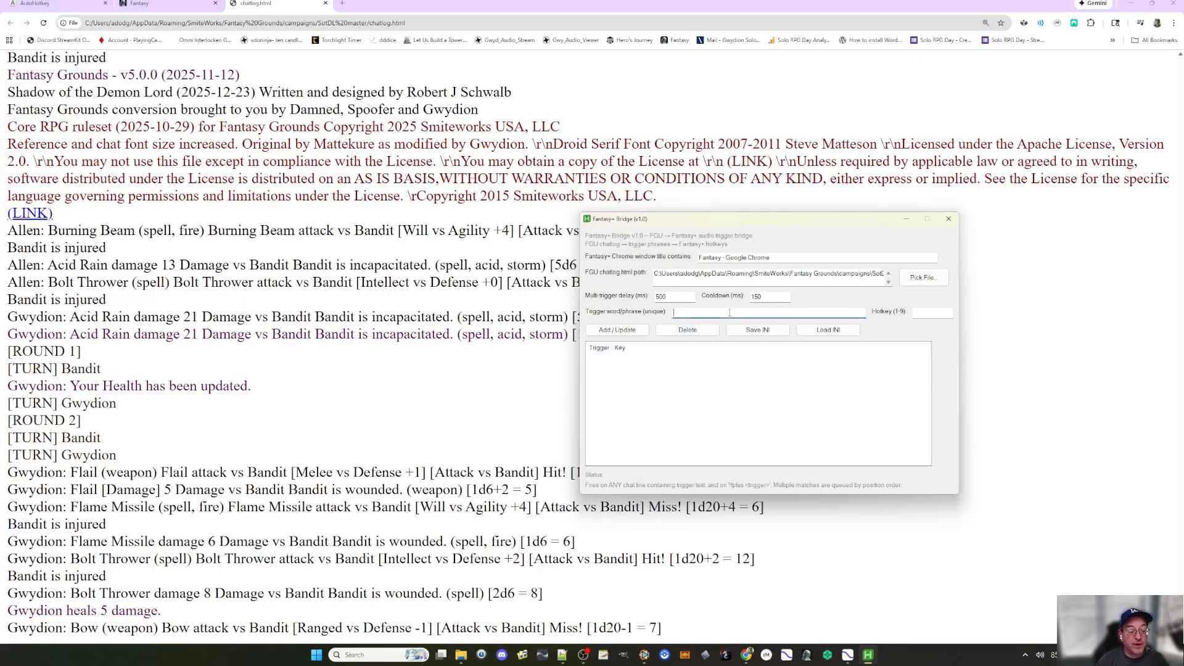
text(Melle vs)
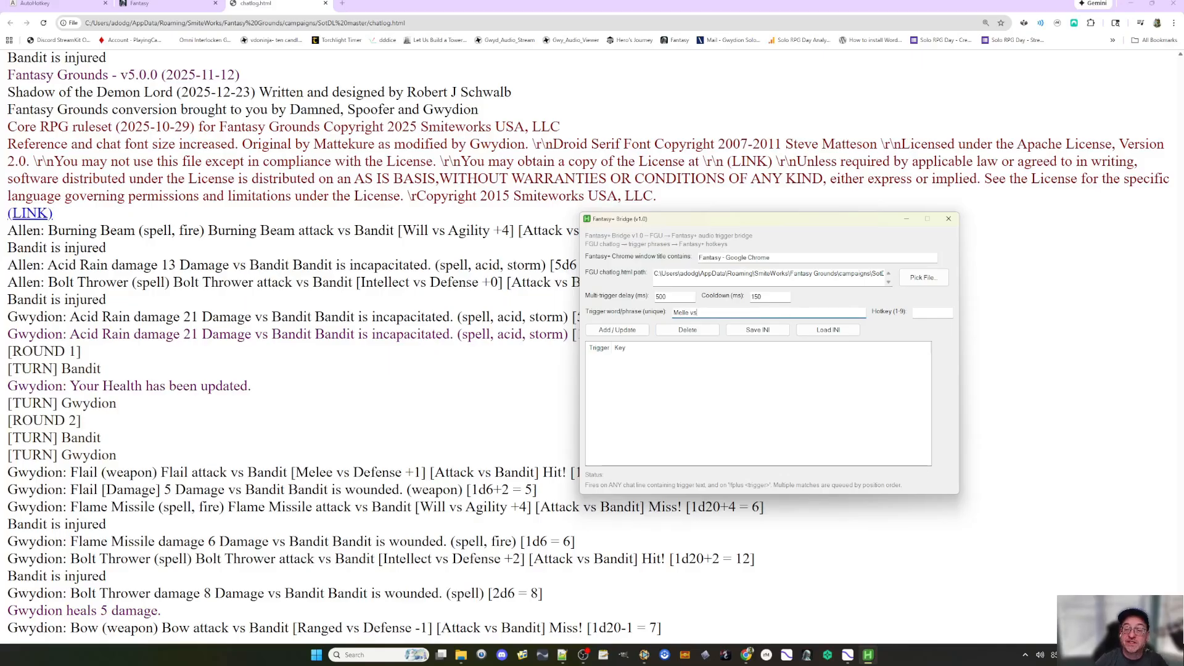
click(931, 313)
text(1)
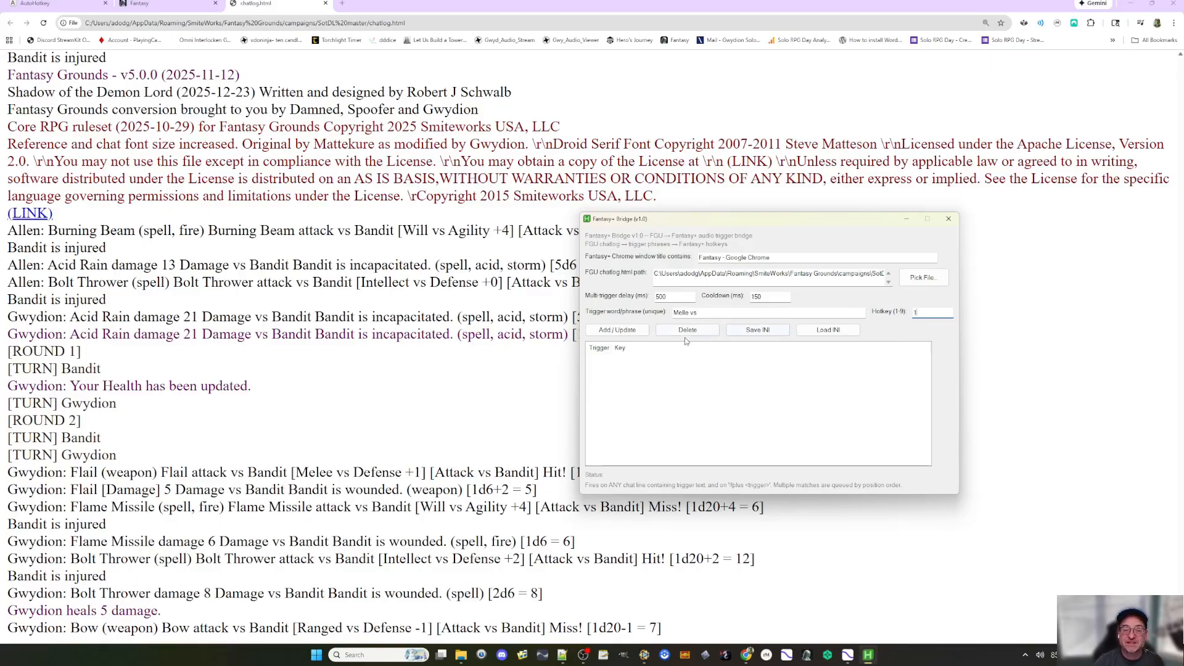
click(624, 333)
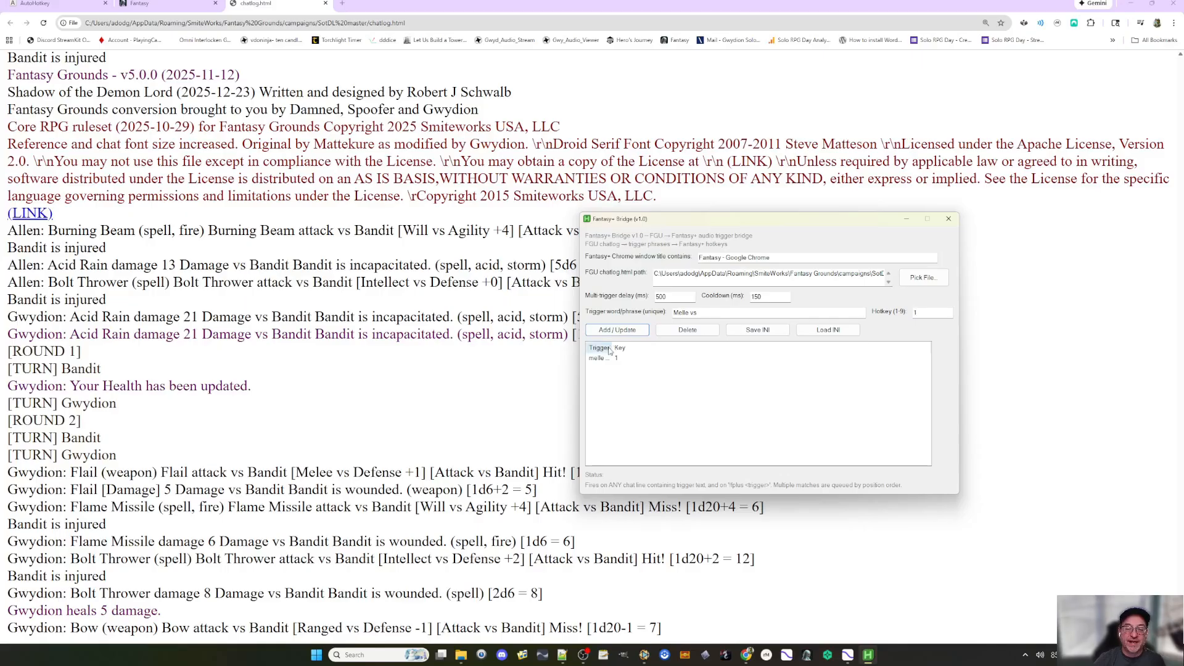
drag(614, 347, 651, 347)
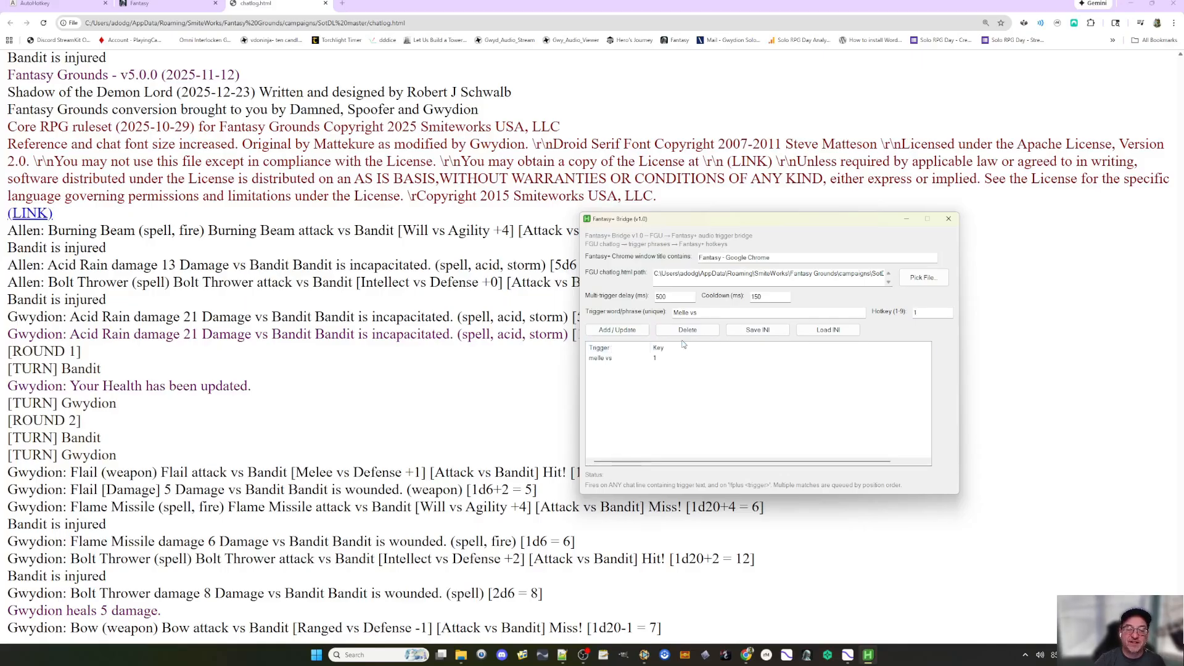
- Replace the misspelled trigger with the phrase "Melee vs" on hotkey 1
triple_click(704, 311)
text(Melee)
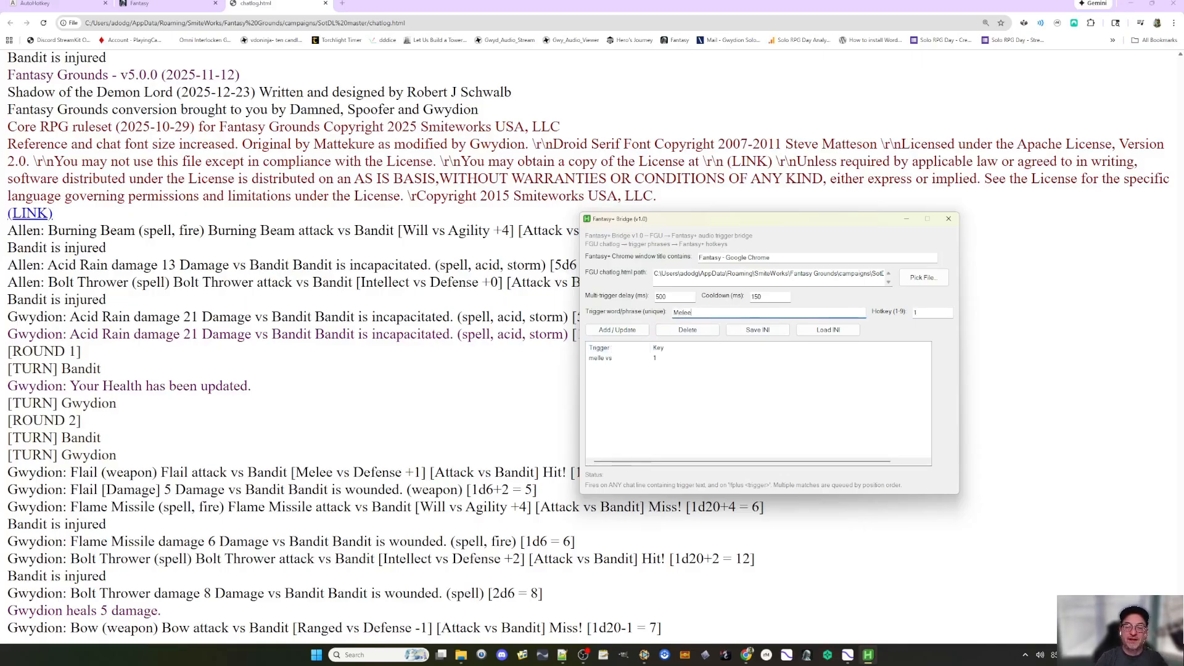
click(611, 358)
click(688, 330)
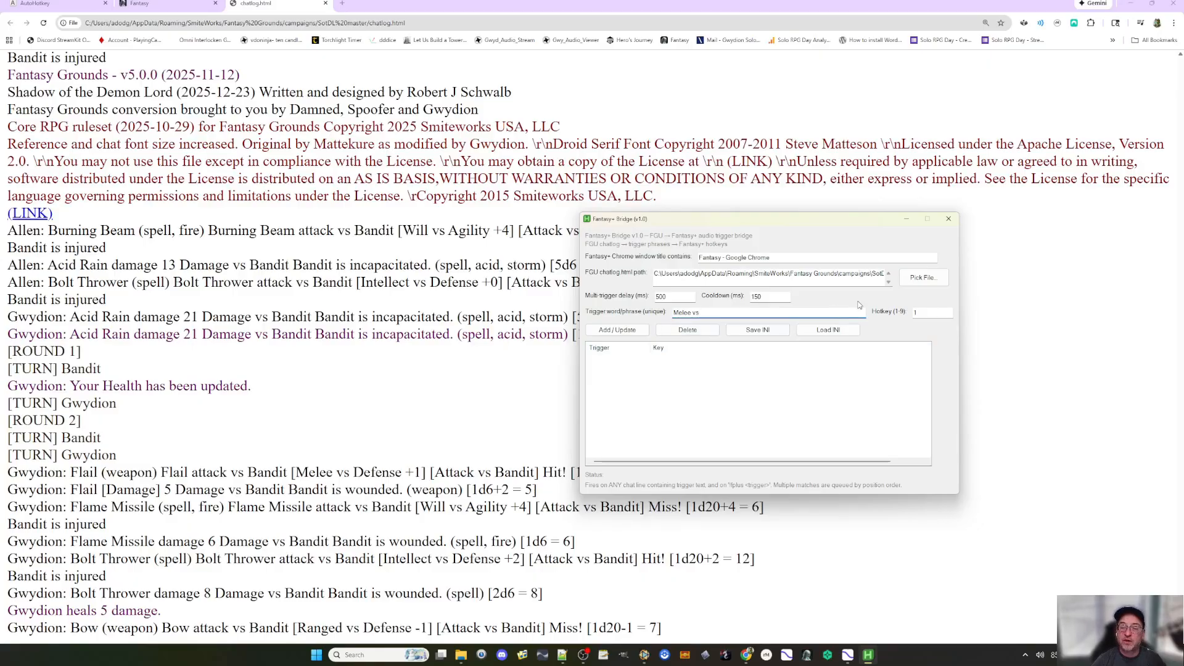
click(619, 333)
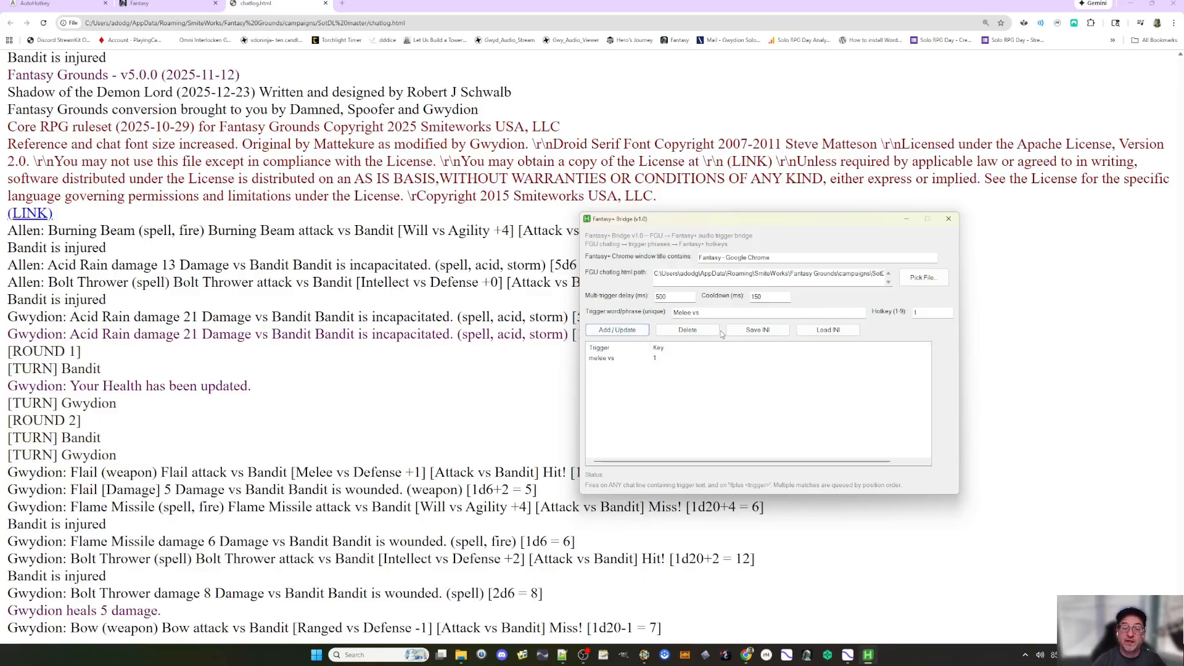
- Try adding the trigger phrase "Ranged vs" on hotkey 1 and delete that entry from the list
drag(745, 313, 618, 319)
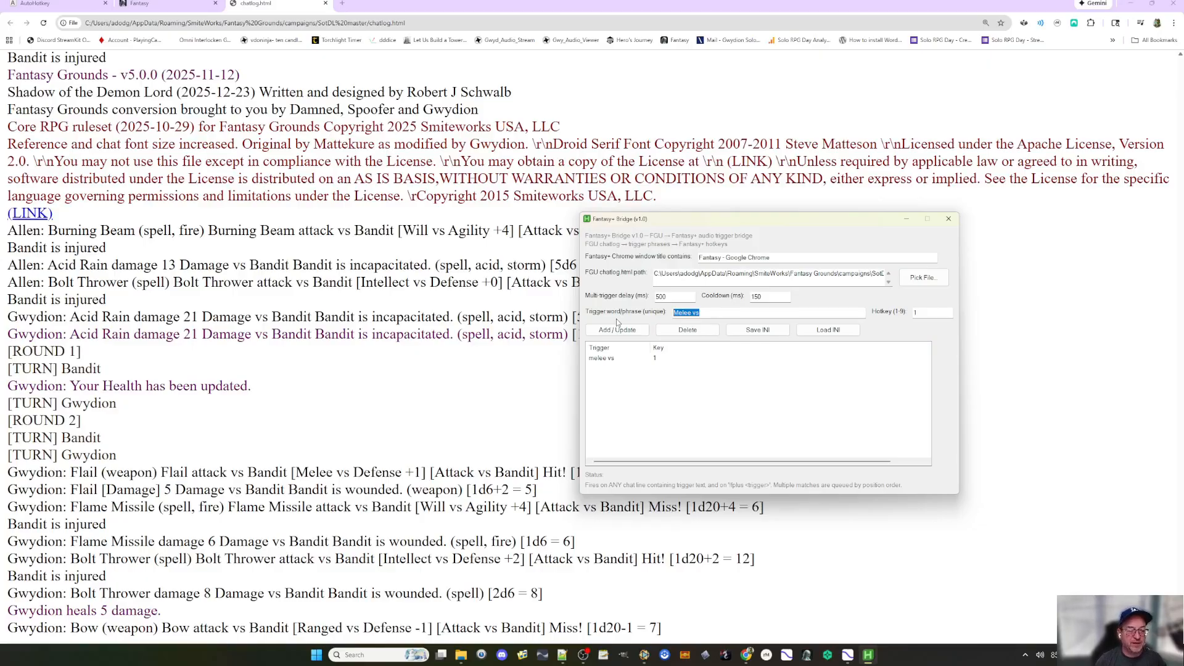
text(Ran)
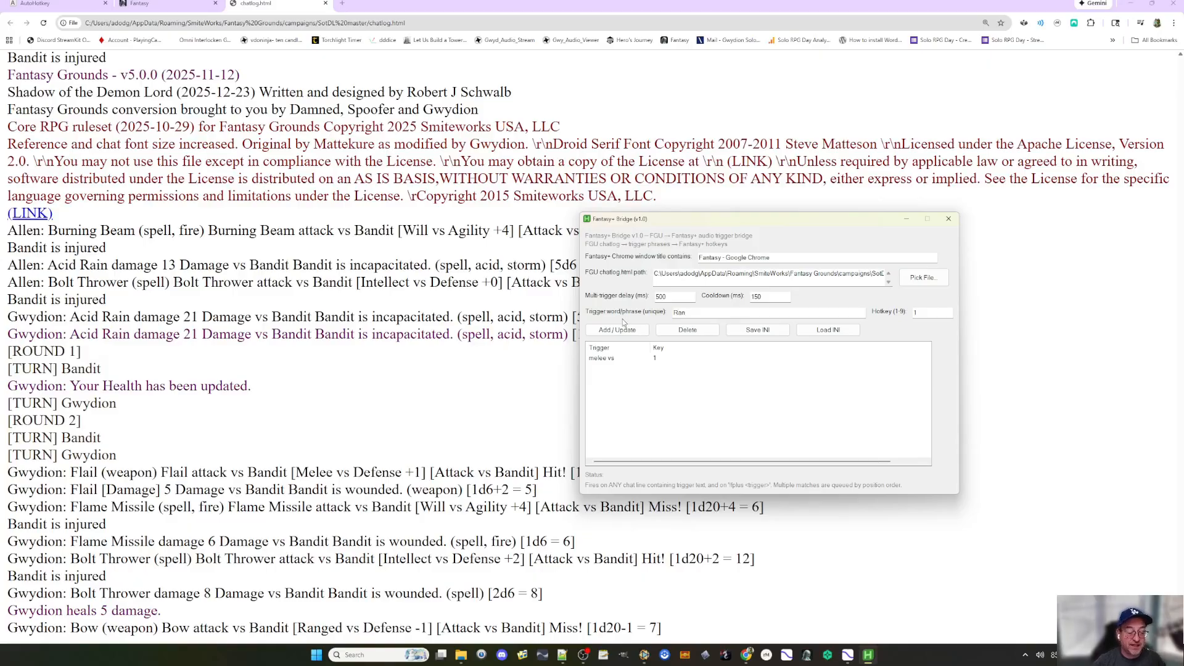
text(ged)
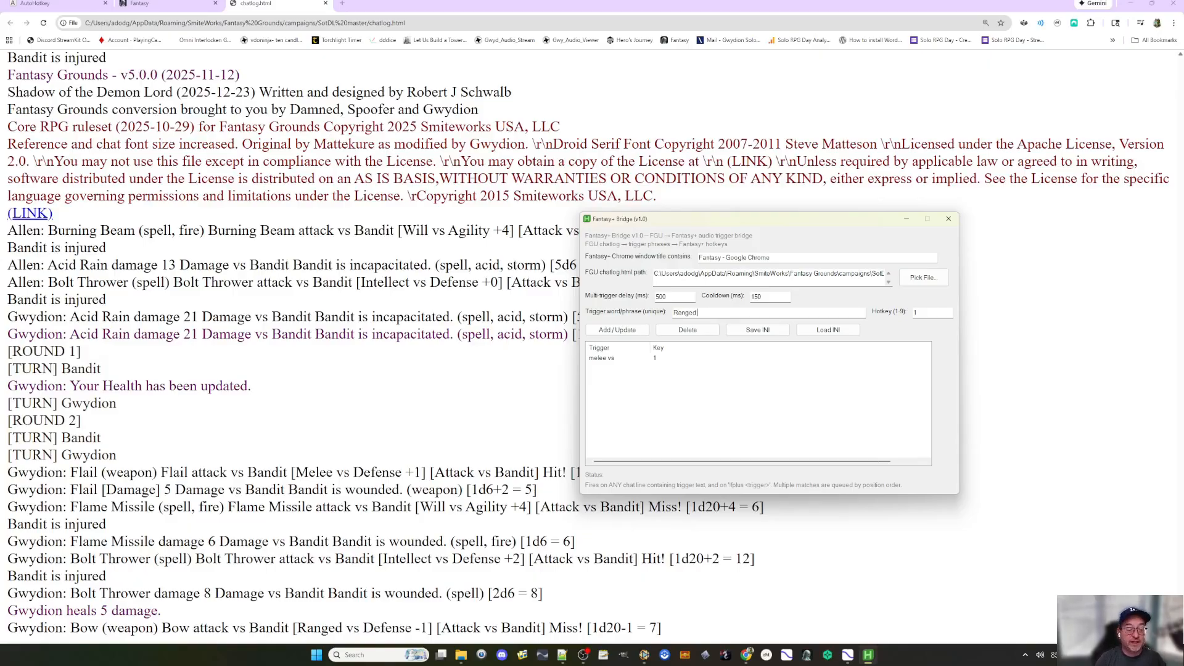
text( vs)
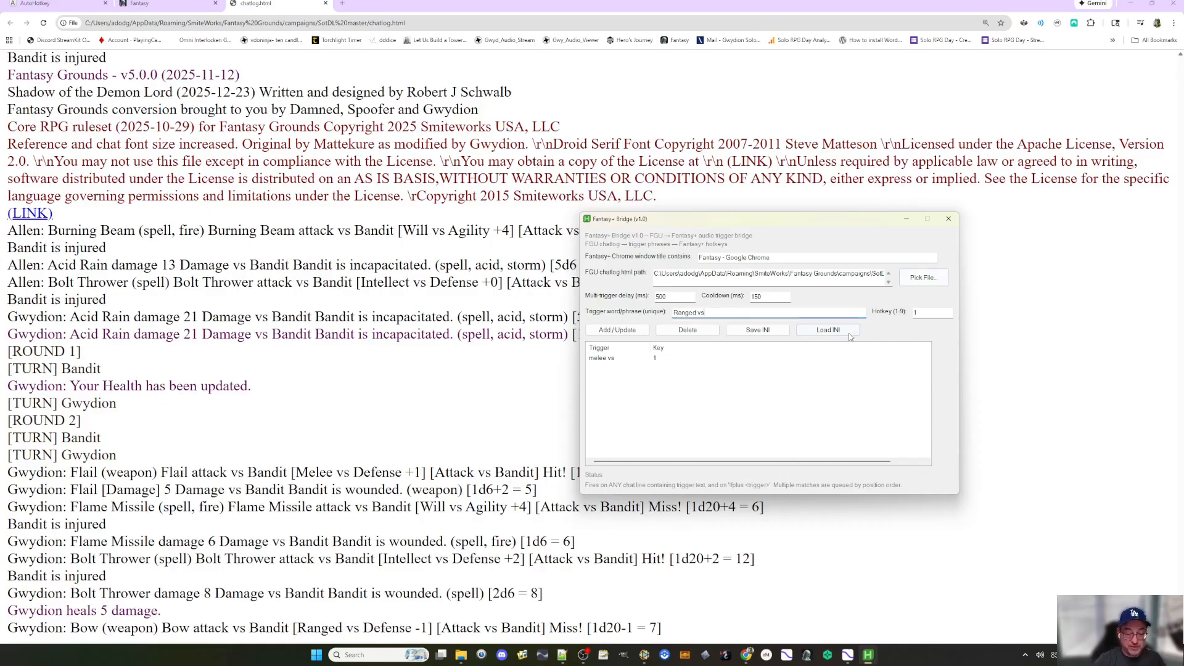
click(628, 337)
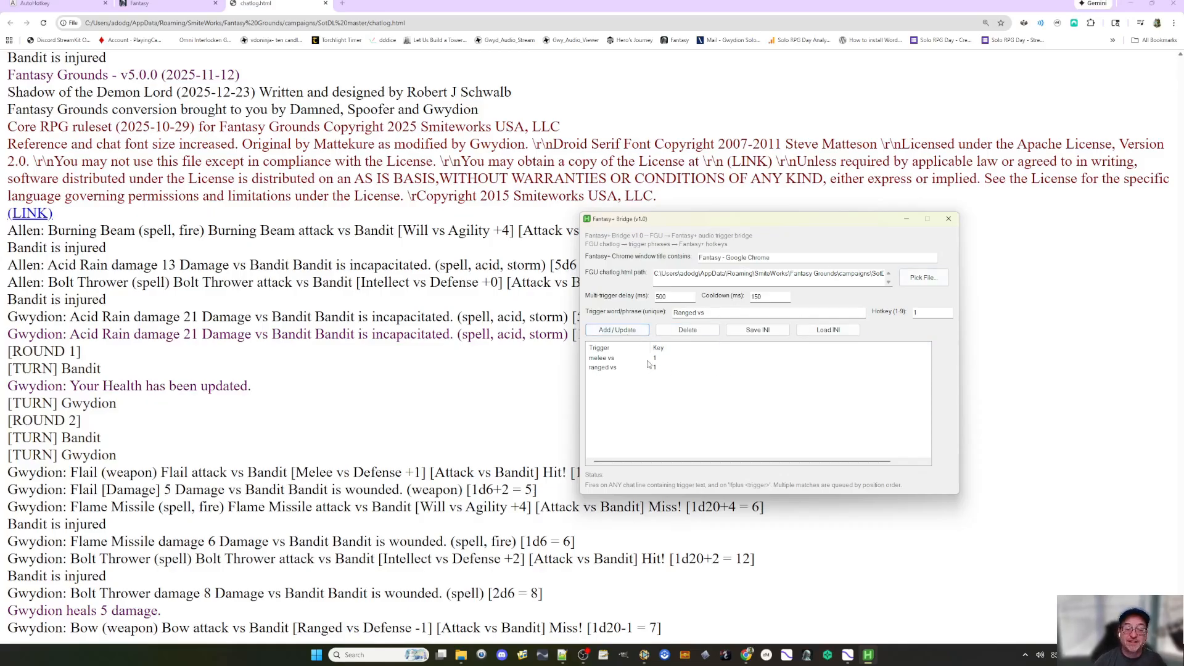
click(672, 369)
click(688, 330)
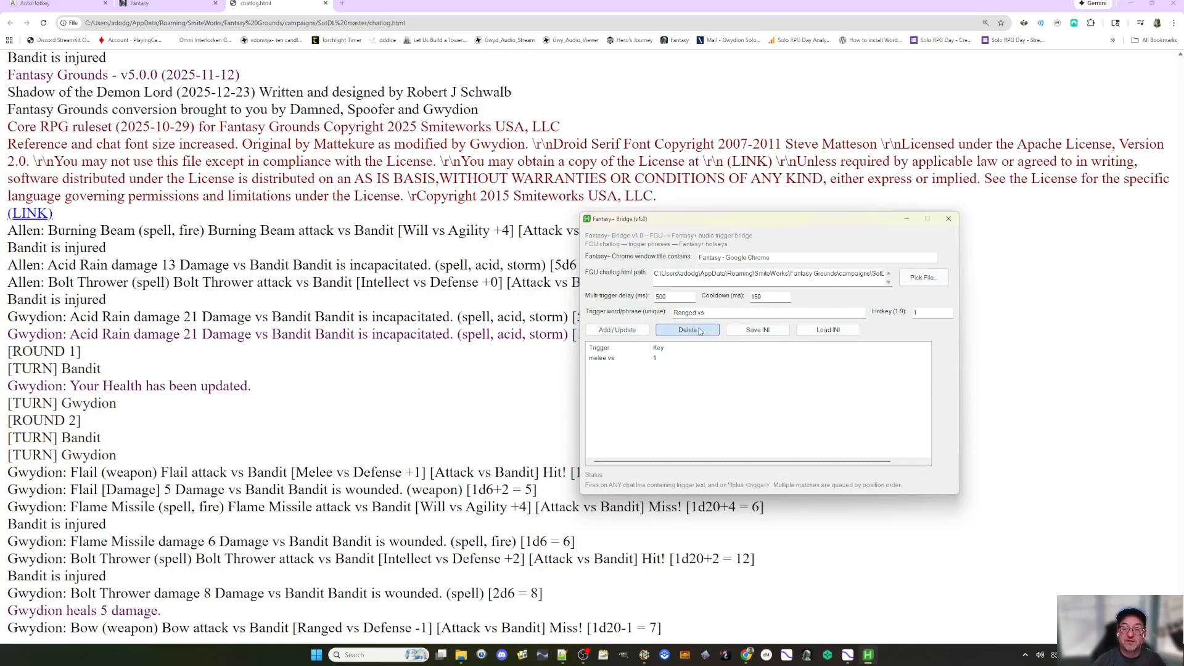
- Add the trigger phrase "Ranged vs" with hotkey 2 and move the bridge window clear of the latest chat log lines
double_click(919, 313)
text(2)
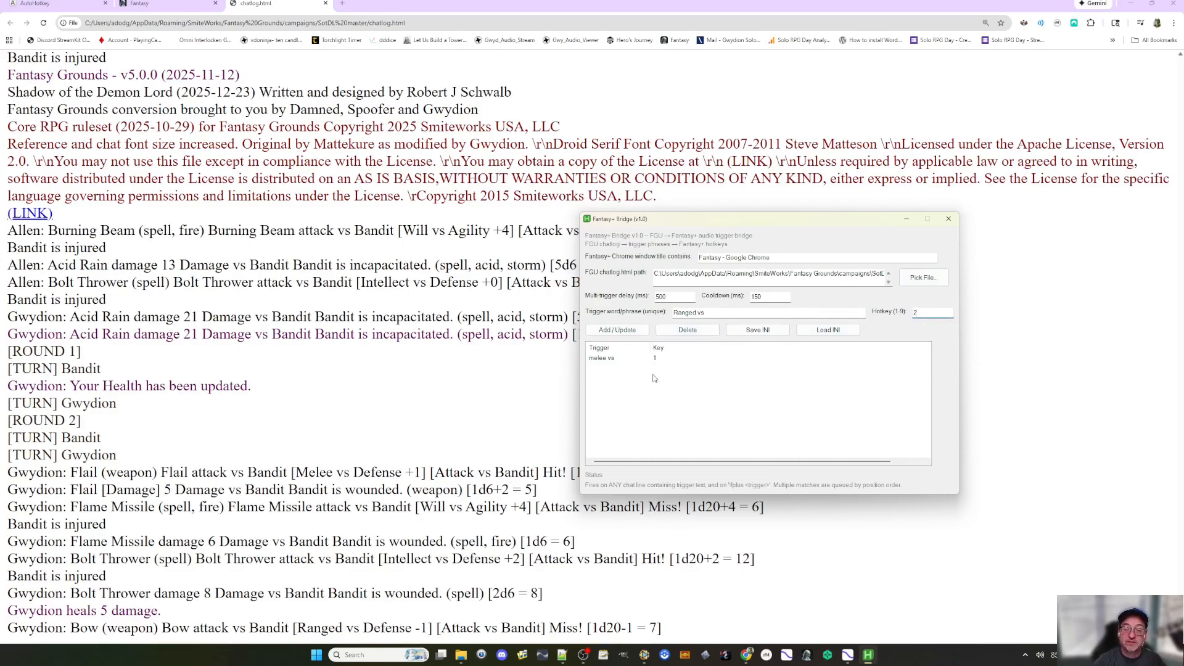
click(647, 332)
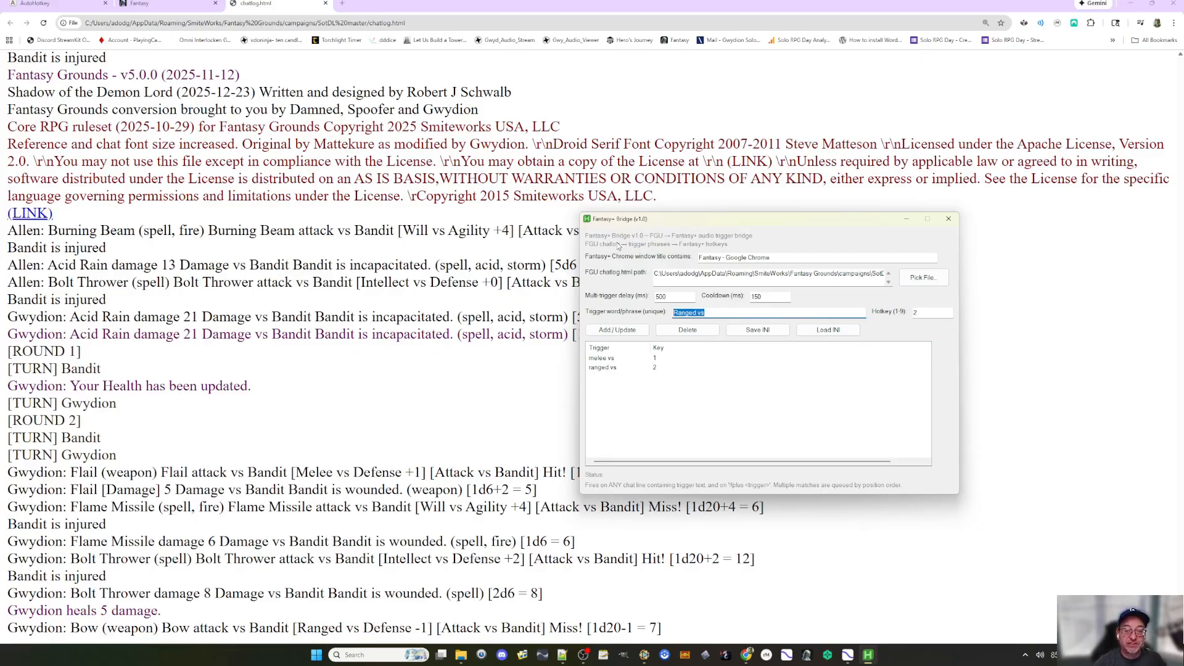
drag(713, 223, 786, 189)
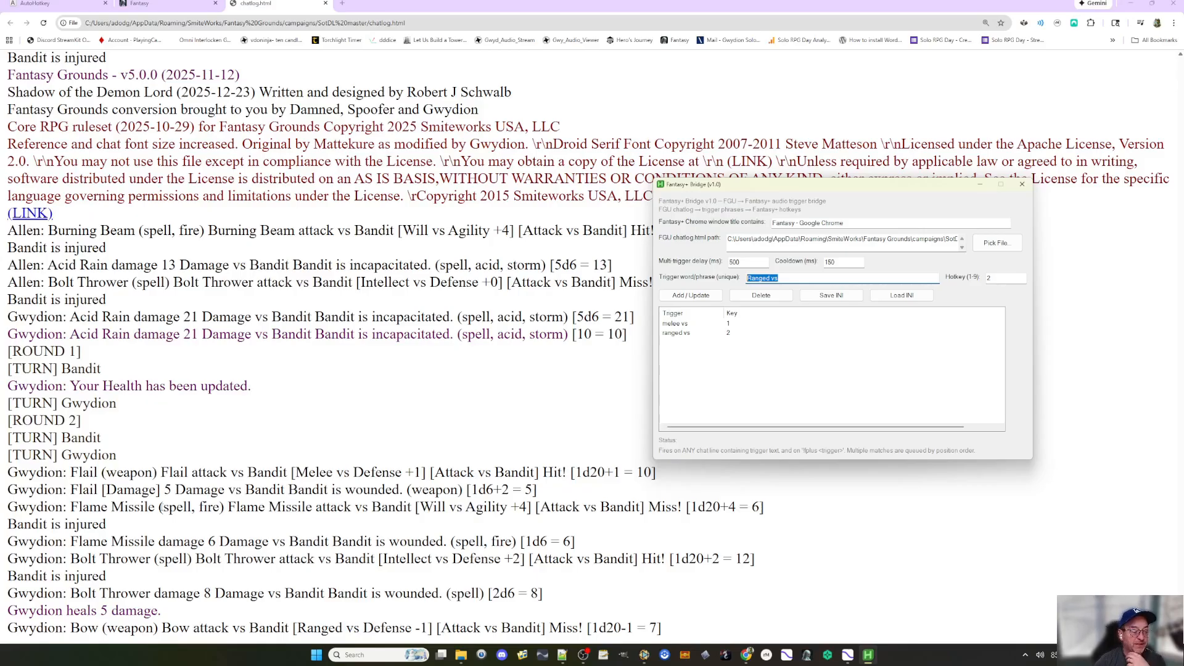
- Add the damage tag from the chat log, "[Damage]", as a trigger on hotkey 3 and save the settings to the INI
drag(160, 507, 219, 507)
click(214, 537)
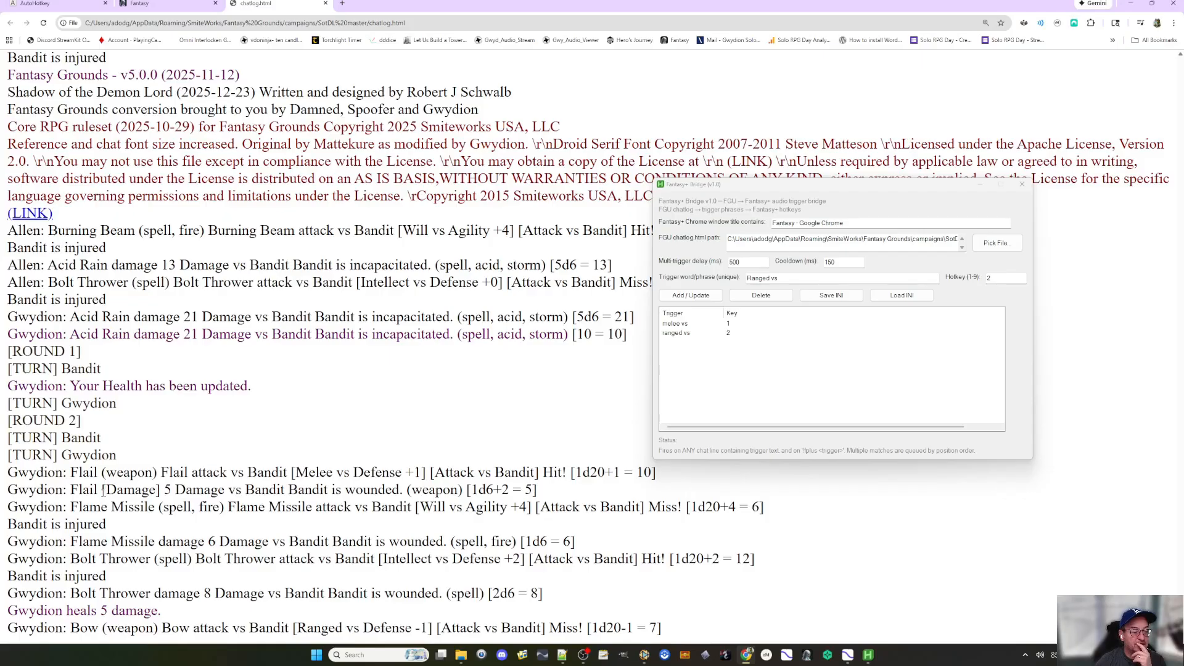
drag(104, 489, 165, 489)
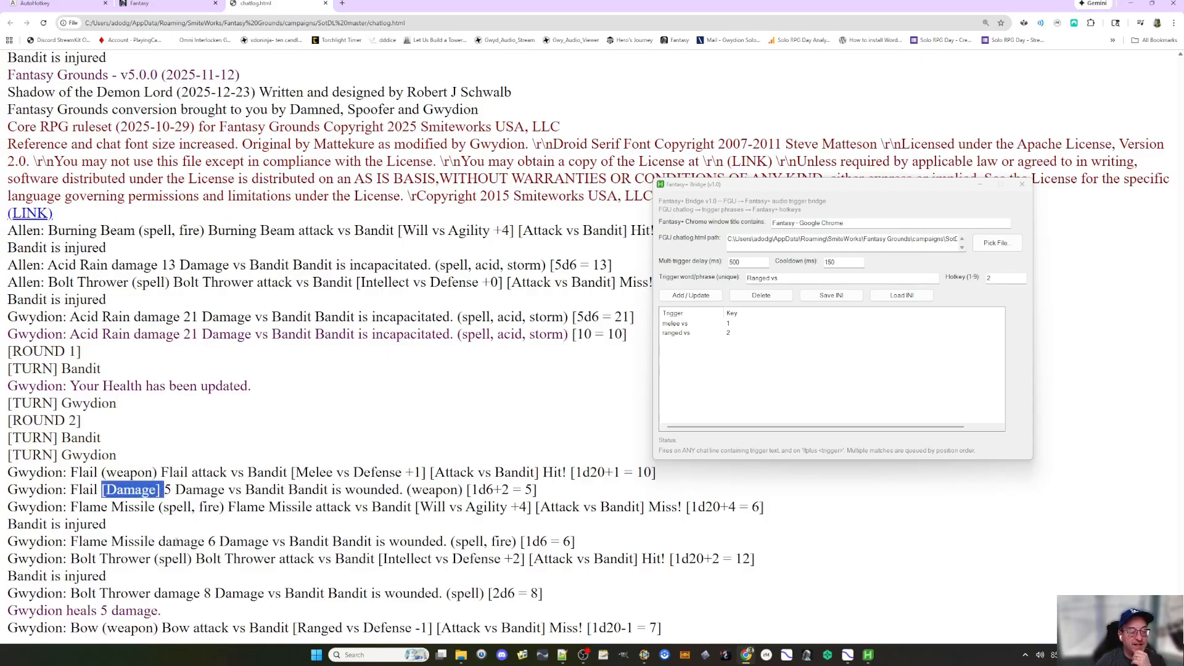
click(162, 505)
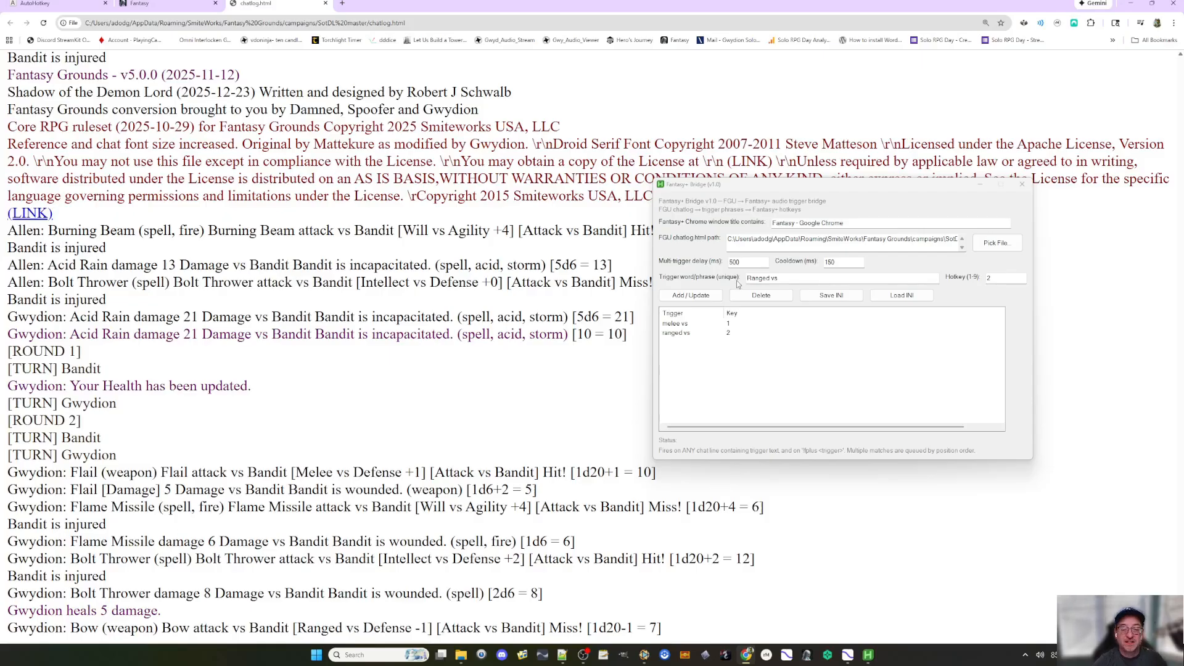
click(714, 347)
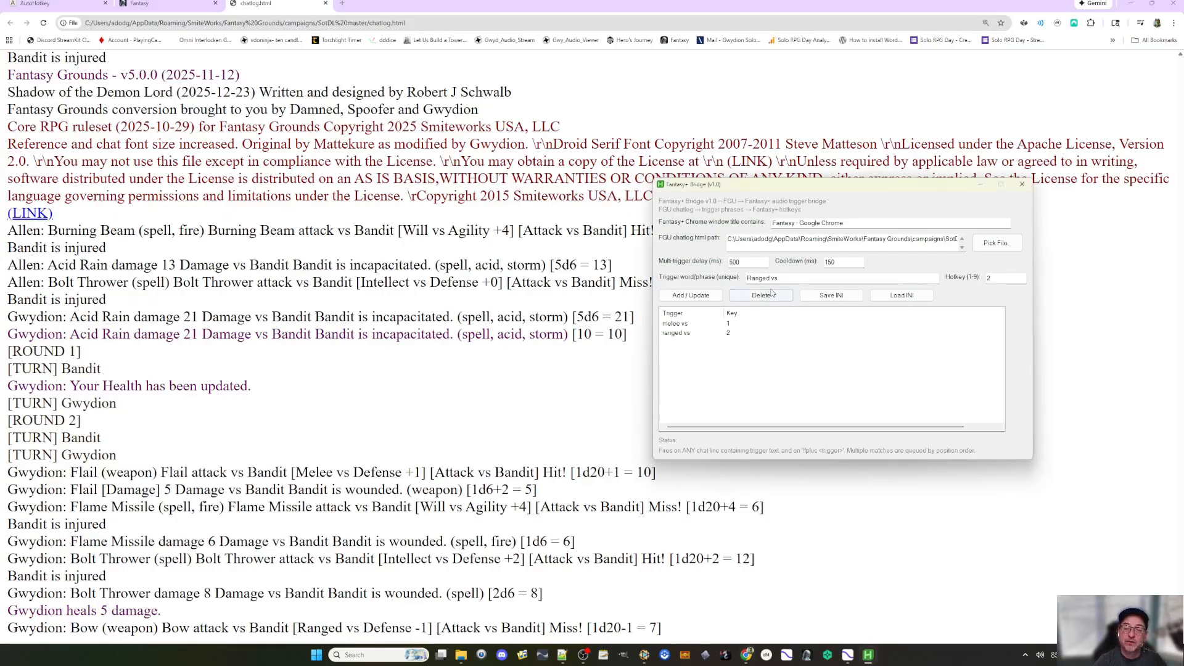
drag(797, 279, 738, 279)
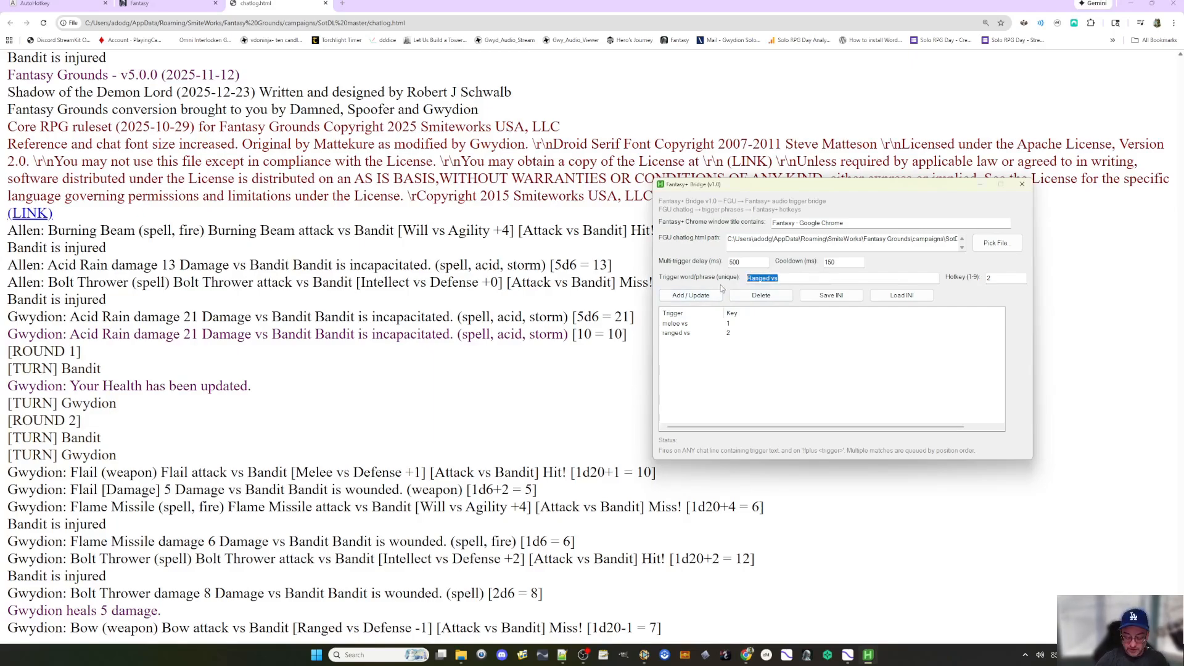
text([Damage)
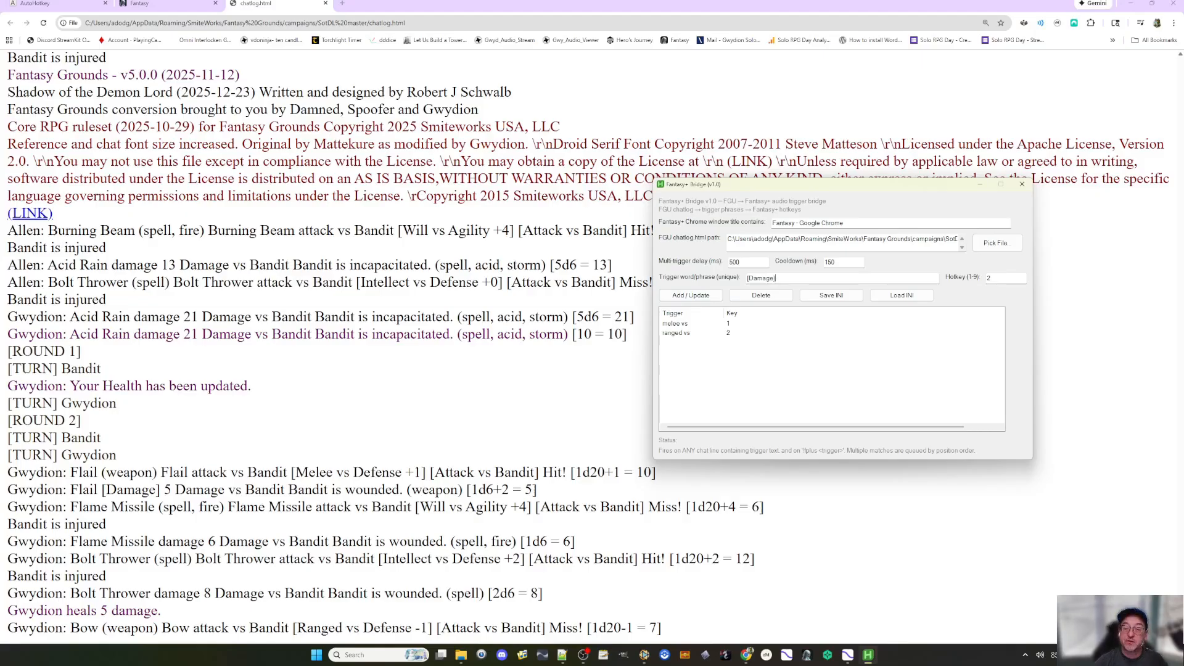
click(1008, 279)
click(712, 295)
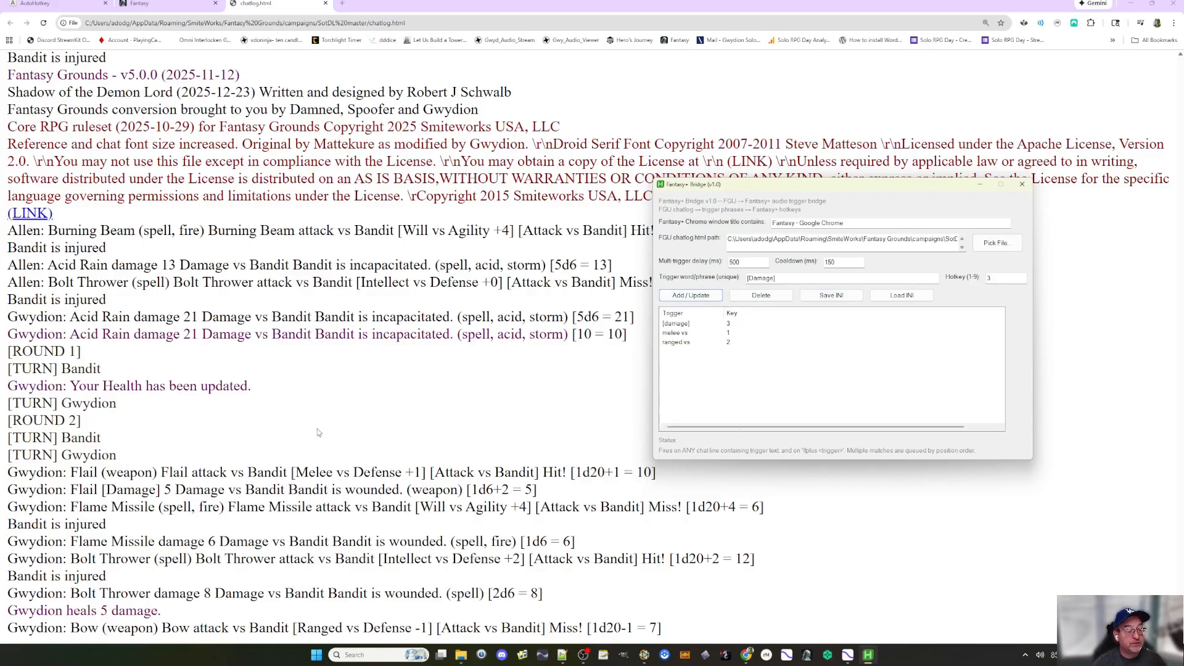
click(832, 296)
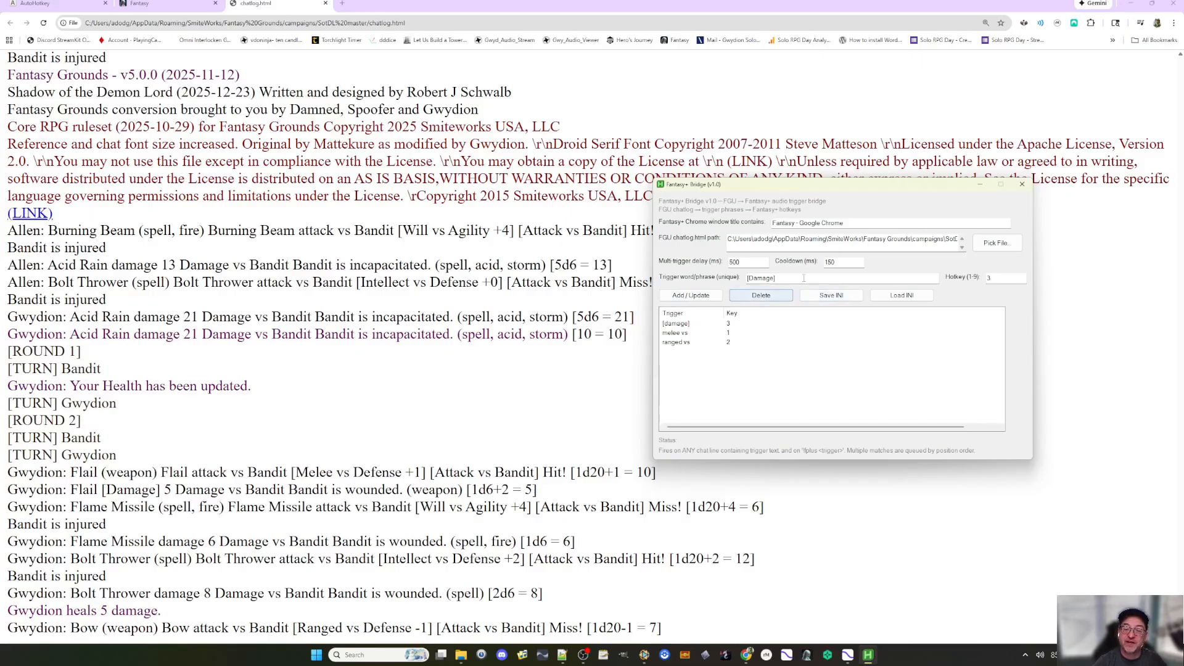
- Add the trigger word "ROUND" with hotkey 4
click(824, 278)
key(ctrl+a)
text(R)
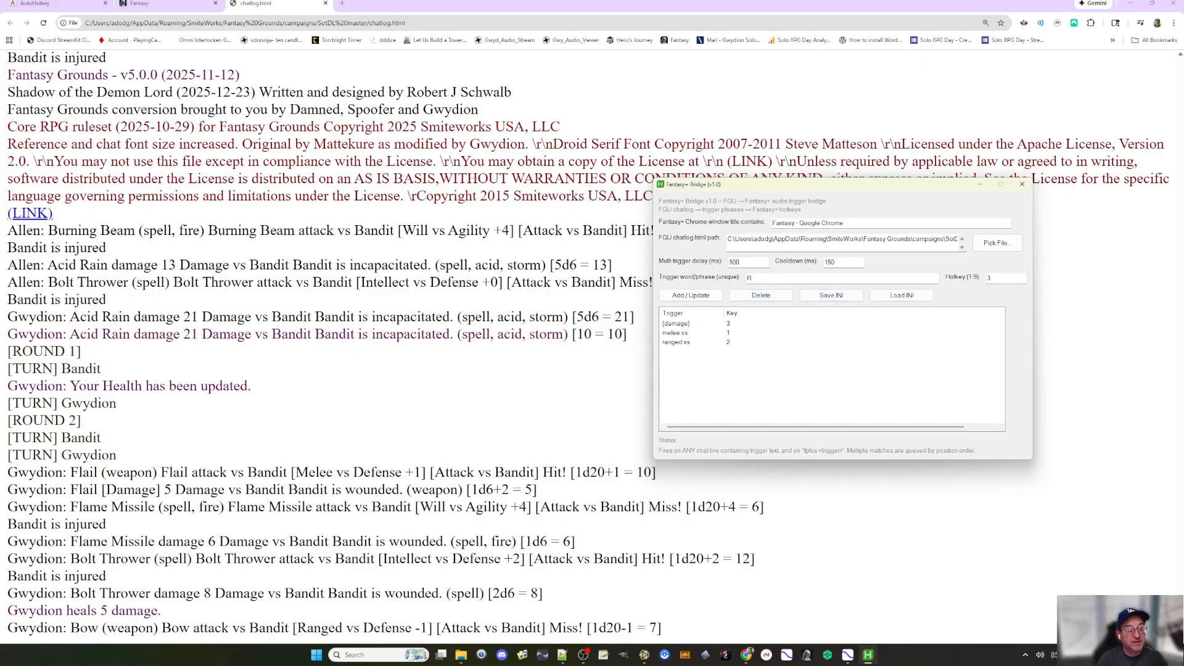
key(Caps_Lock)
text(OUND)
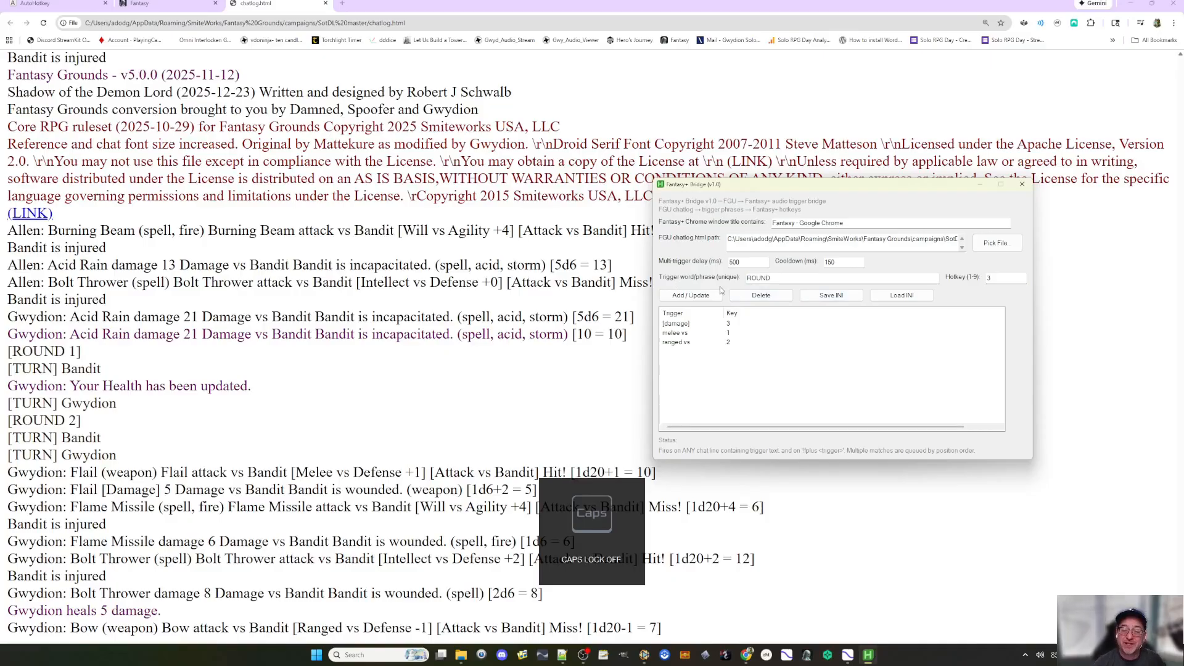
drag(994, 277, 972, 285)
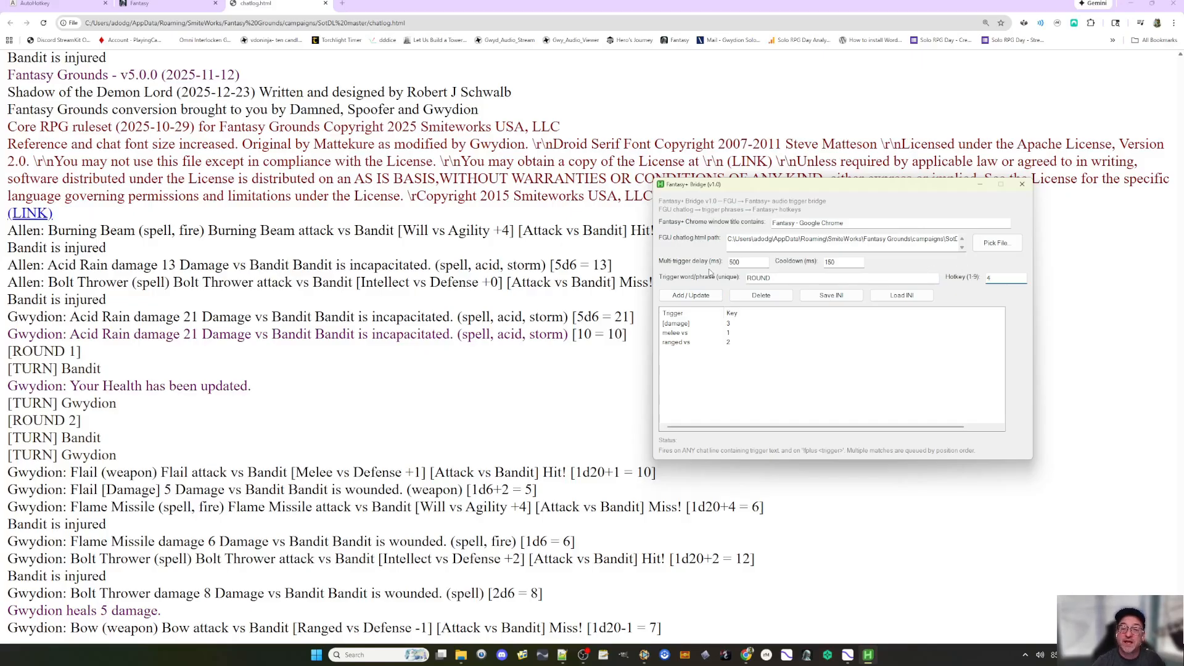
click(709, 299)
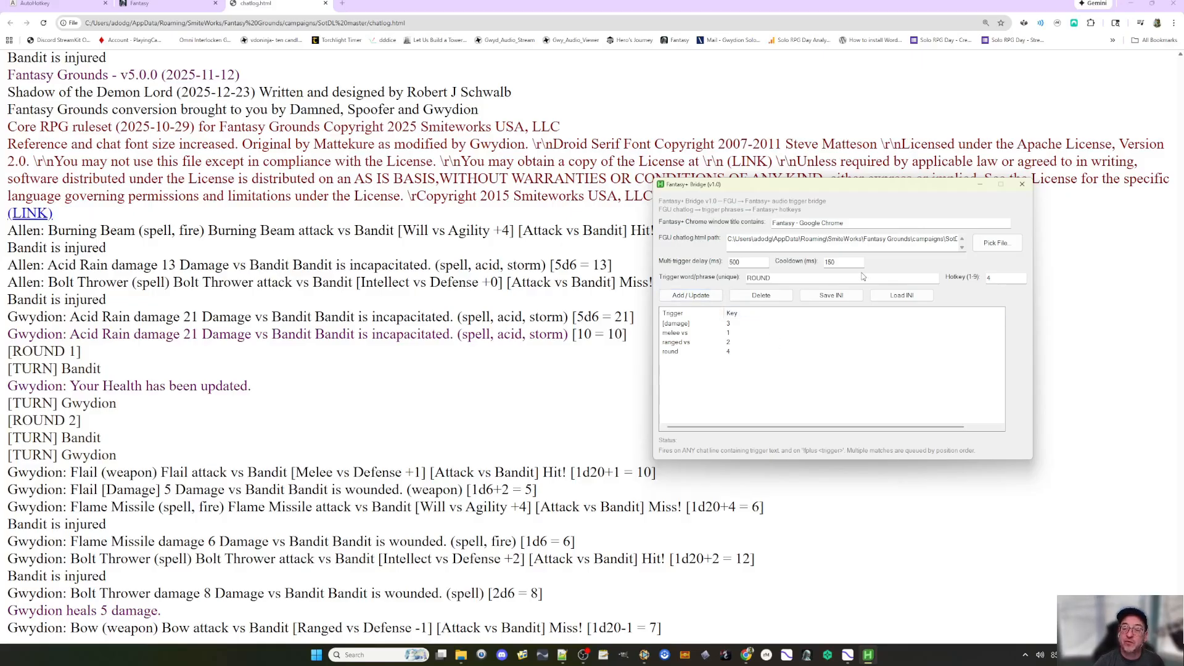
- Add the trigger word "heals" with hotkey 5
drag(775, 278, 724, 277)
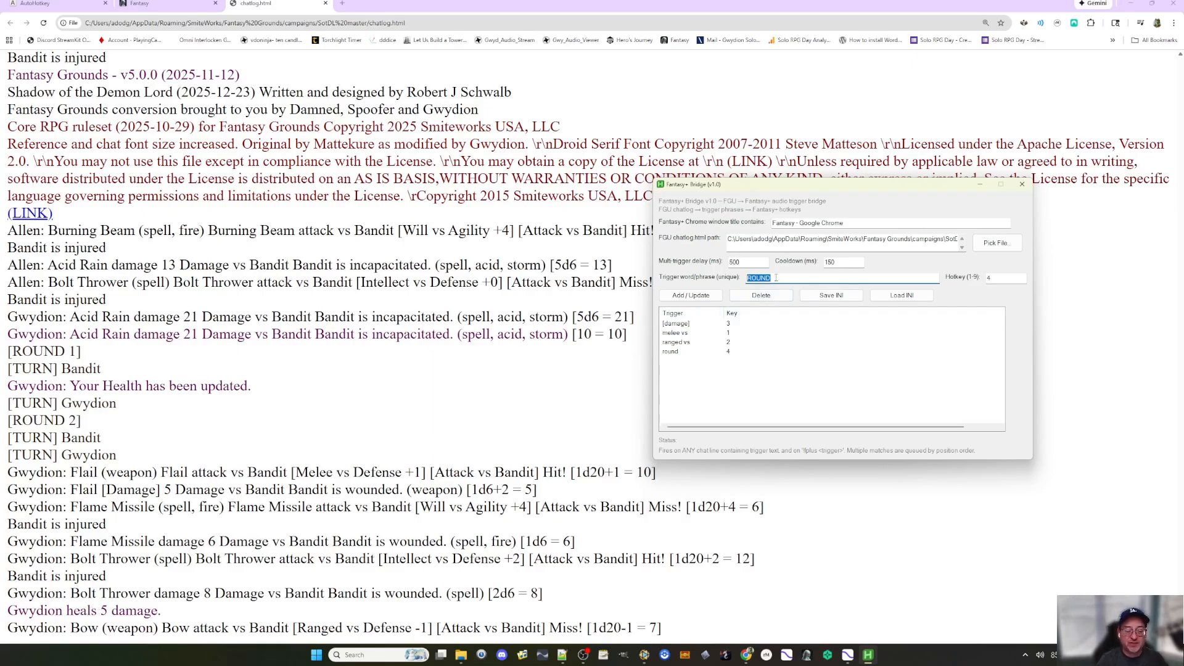
text(heals)
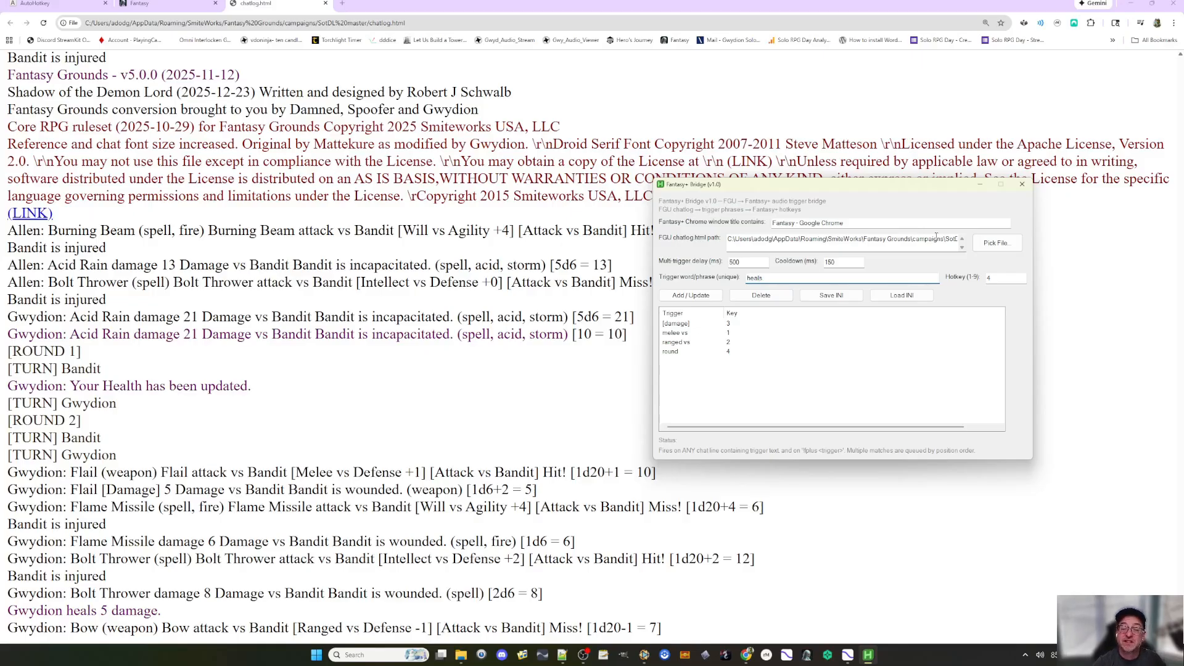
drag(1006, 279, 985, 285)
text(5)
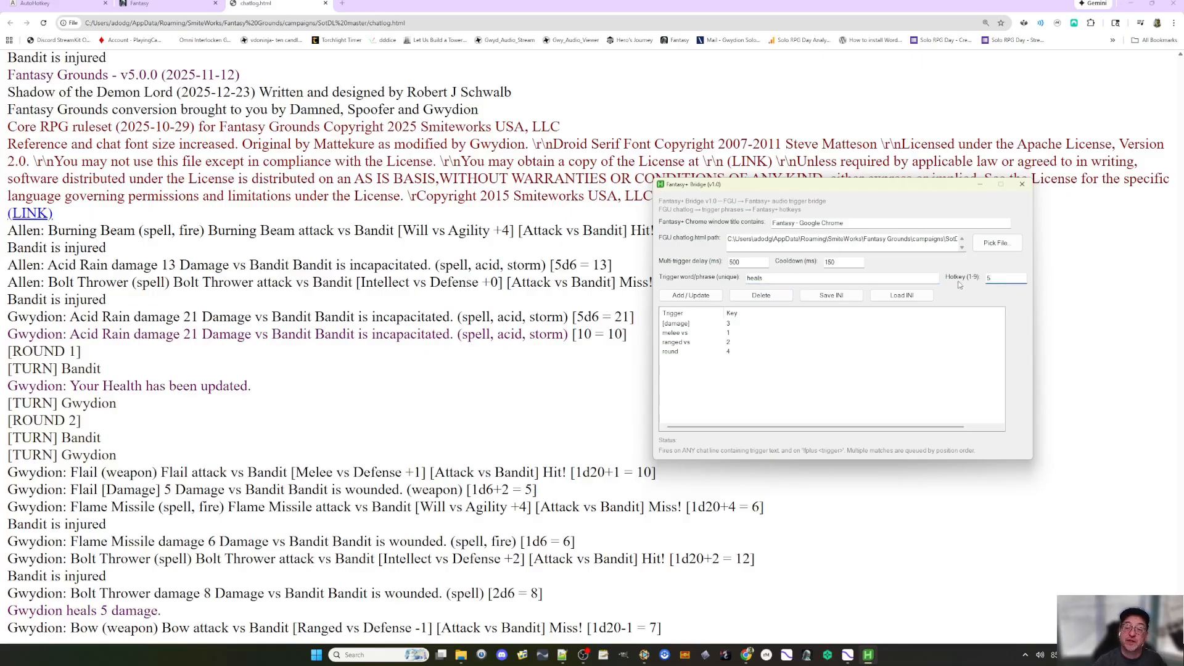
click(691, 295)
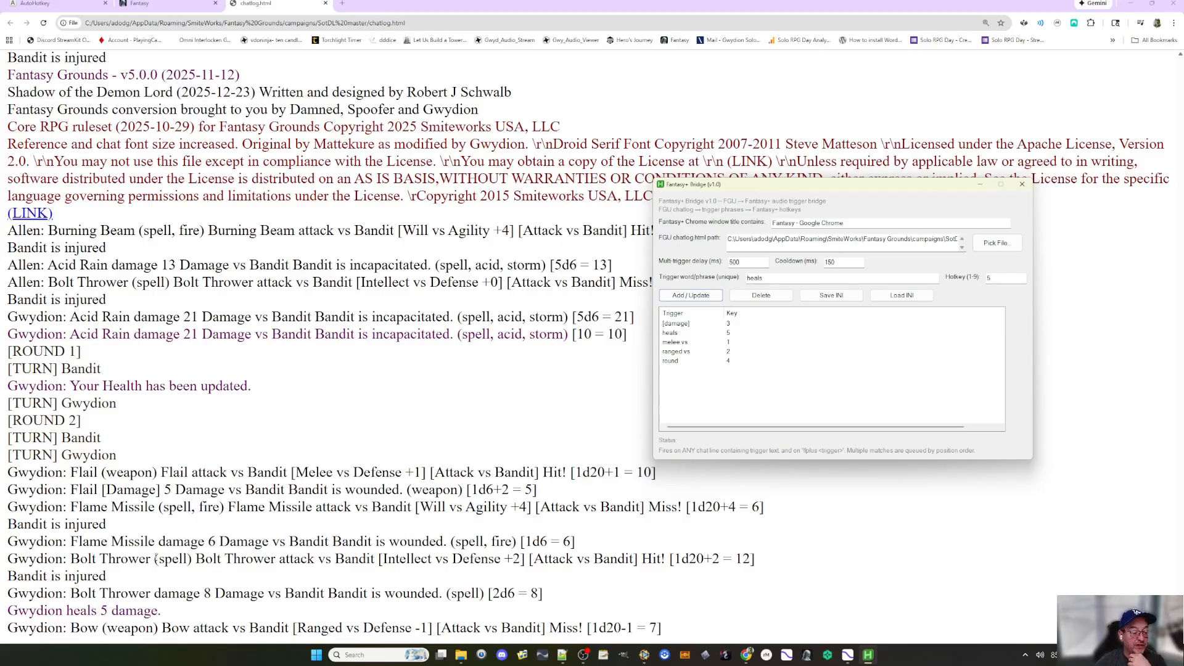
- Add the spell tag from the chat log as trigger "(spell", without a closing parenthesis, on hotkey 6
drag(155, 559, 185, 559)
click(281, 592)
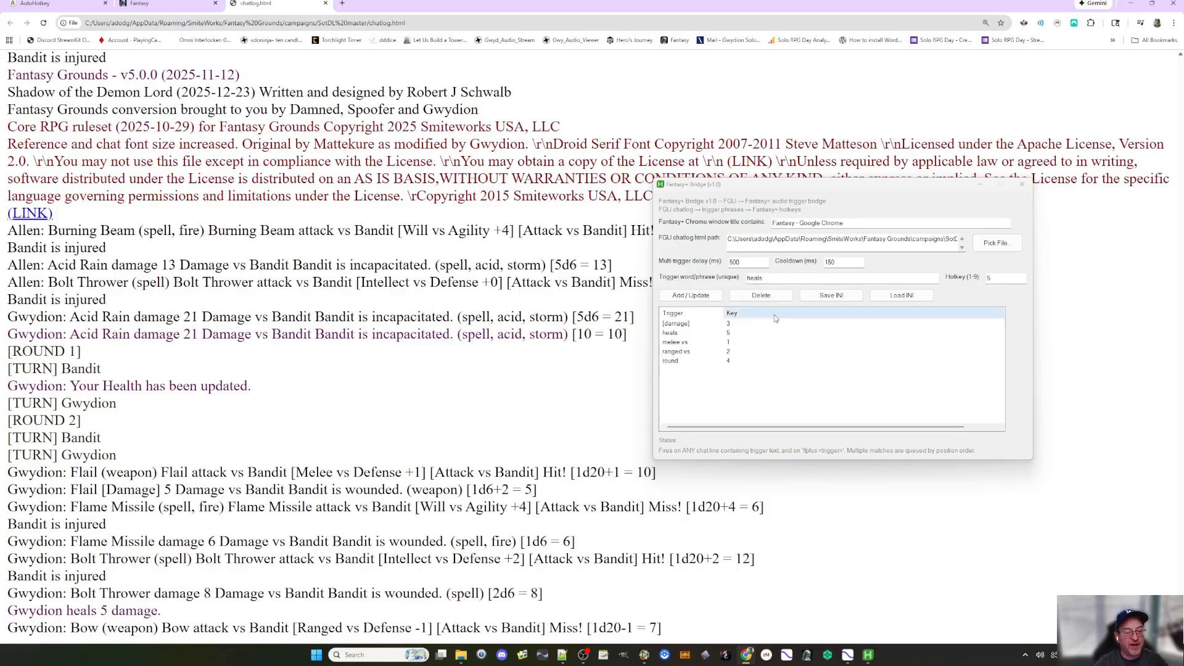
click(733, 279)
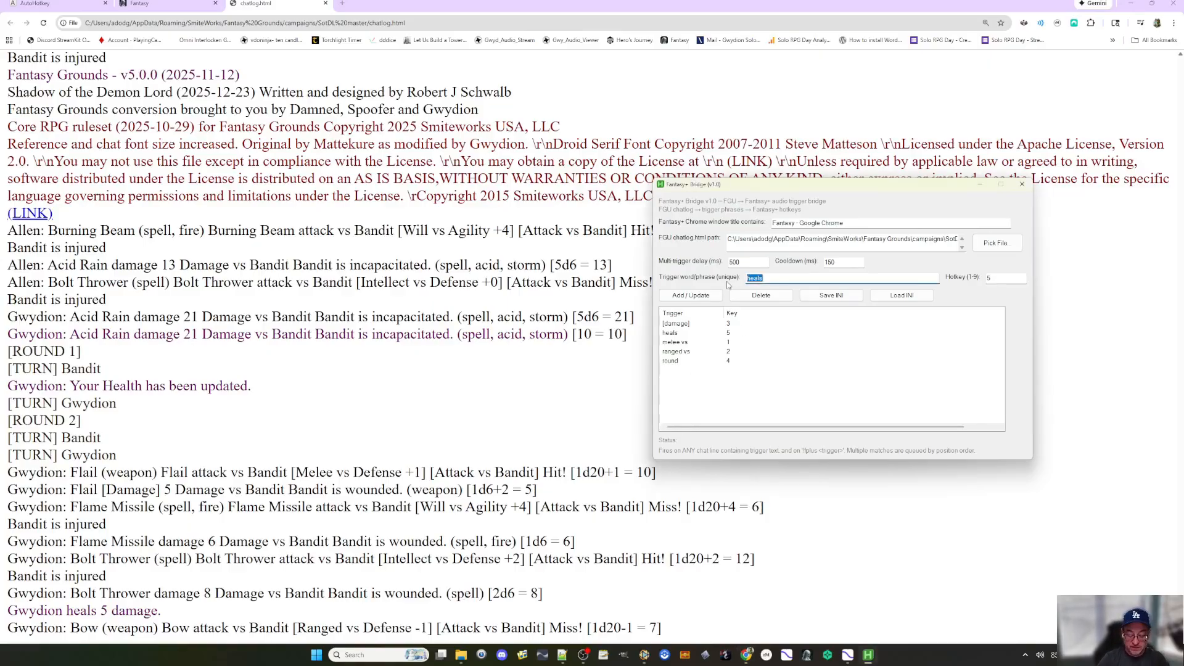
text([)
text(spell)
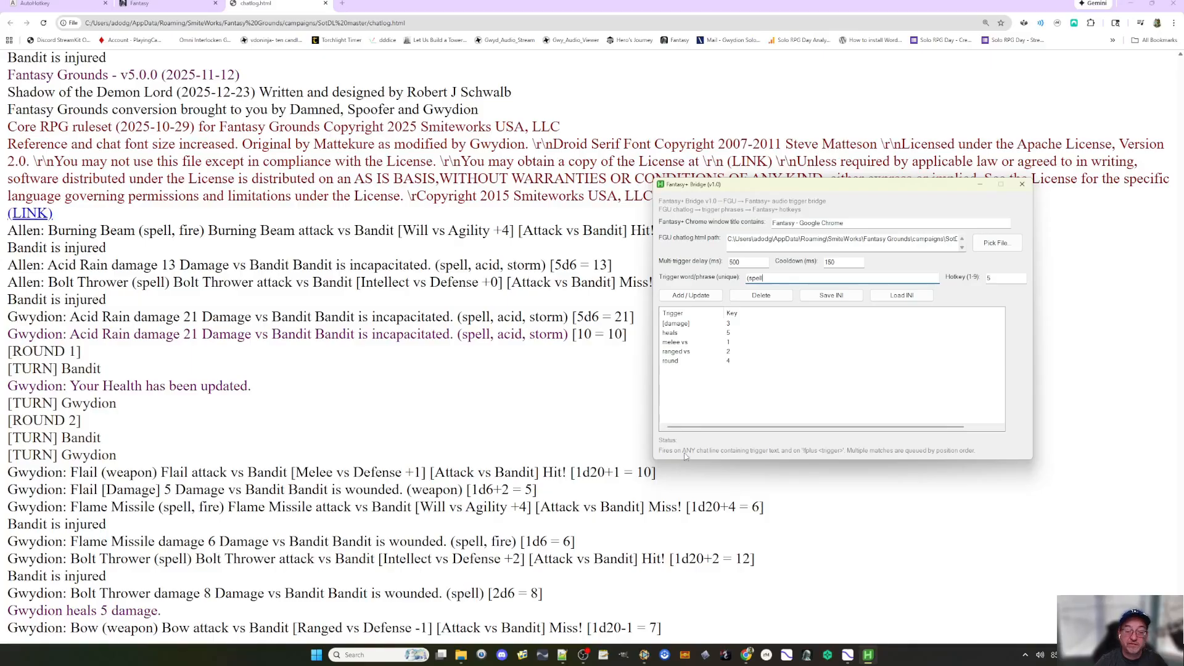
click(1002, 284)
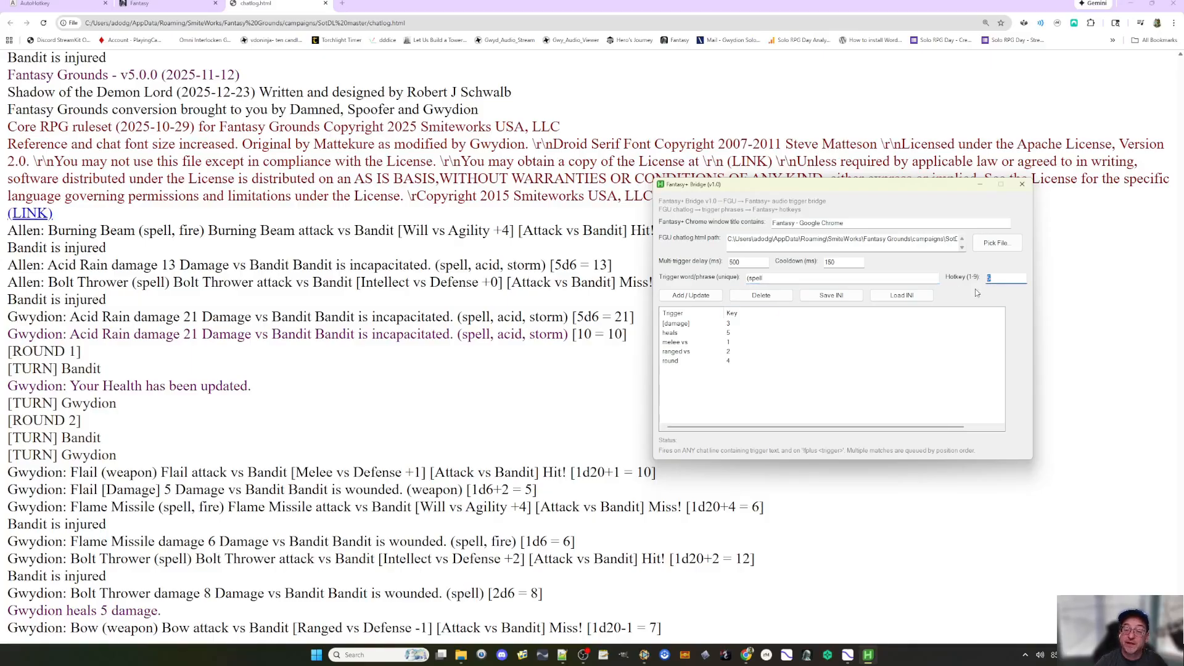
key(BackSpace)
text(6)
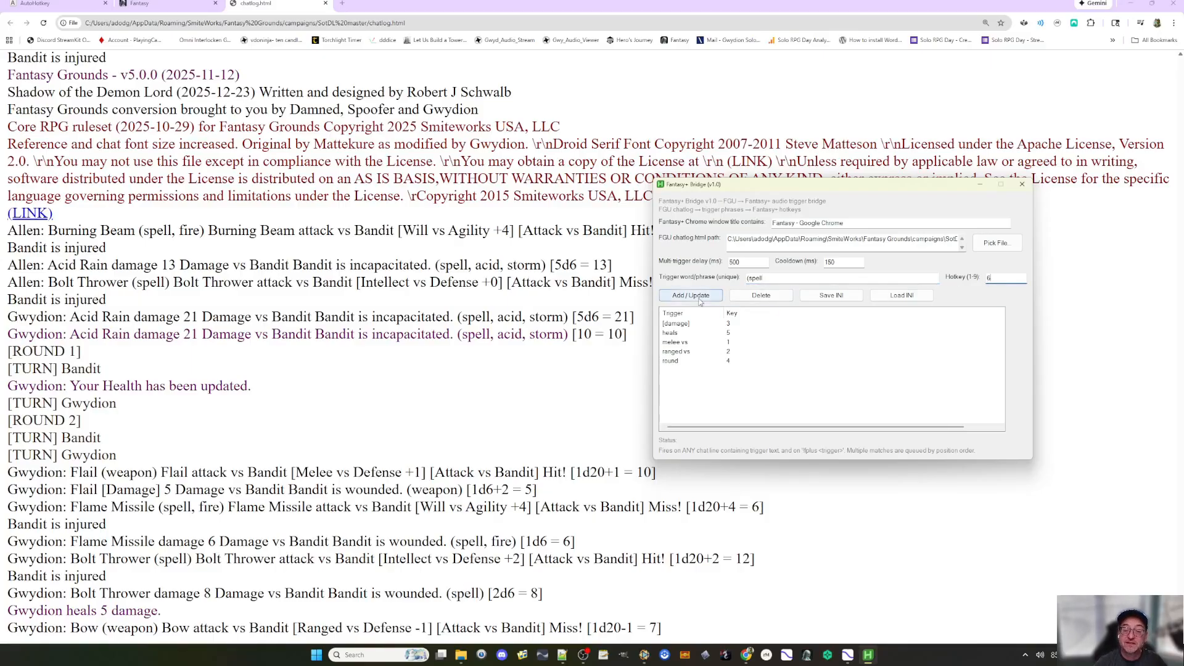
click(700, 298)
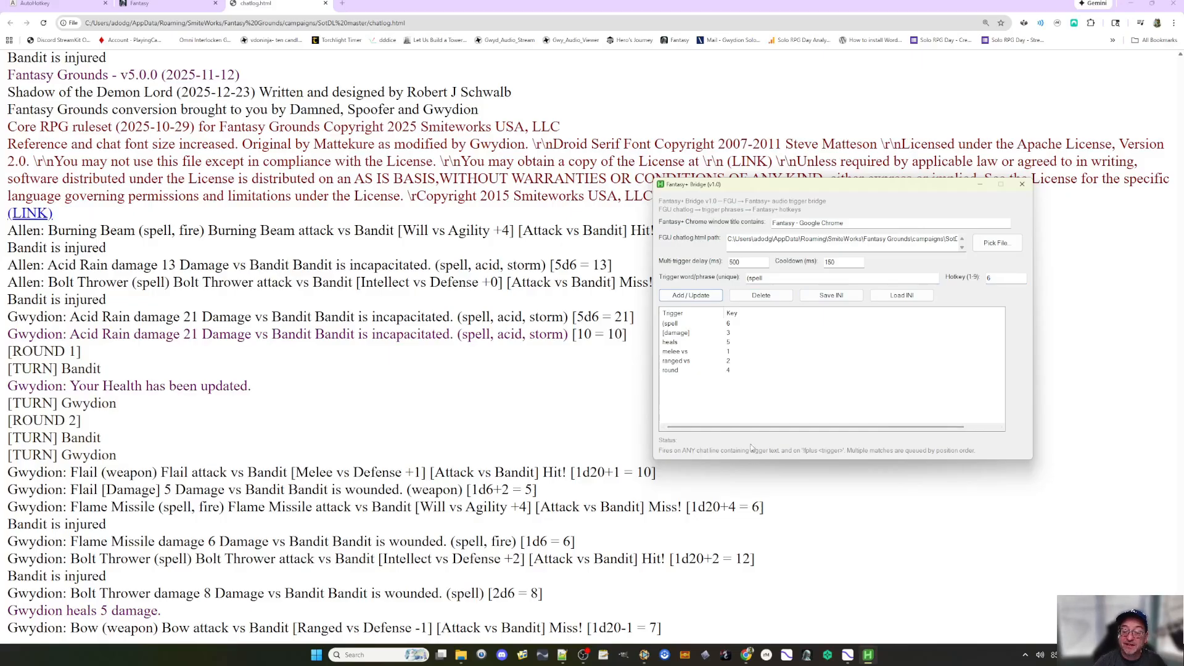
- Save the trigger settings to the INI and sort the trigger list by key in ascending order
click(822, 297)
click(641, 357)
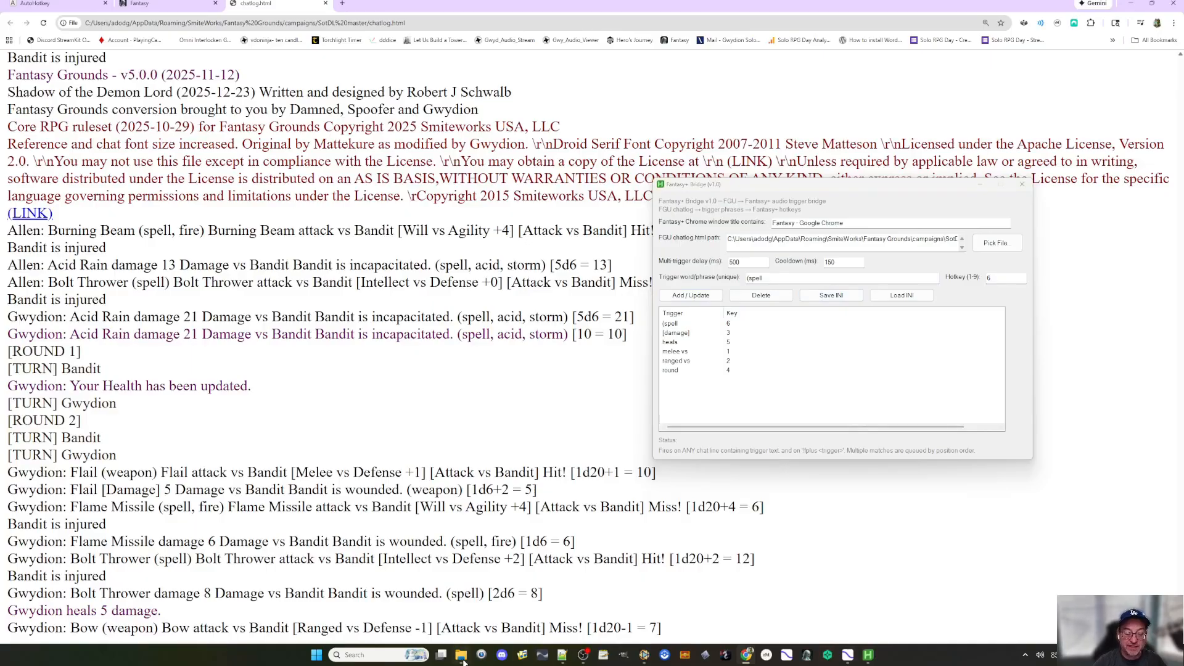
mouse_move(461, 655)
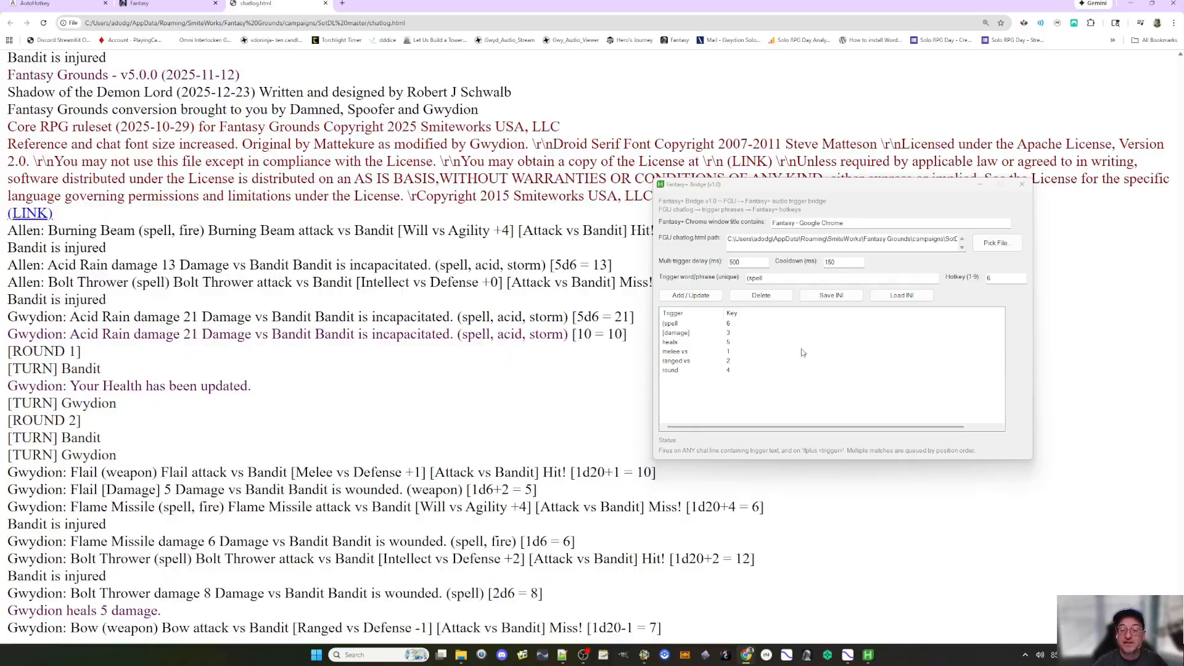
click(803, 343)
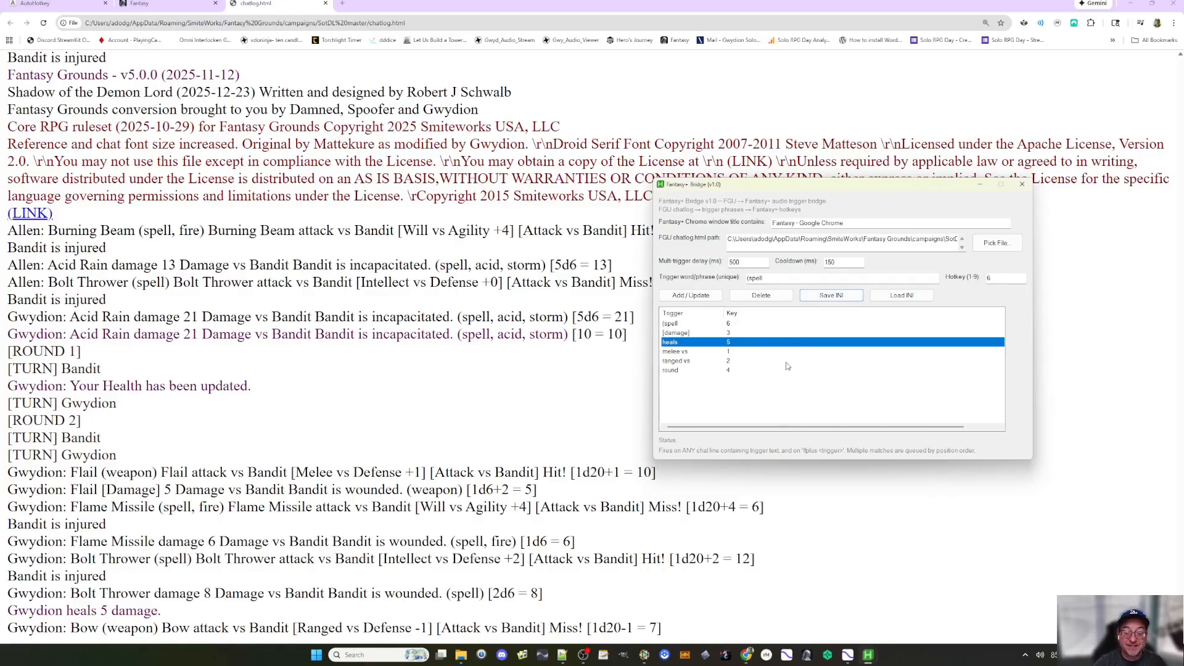
click(743, 314)
click(747, 314)
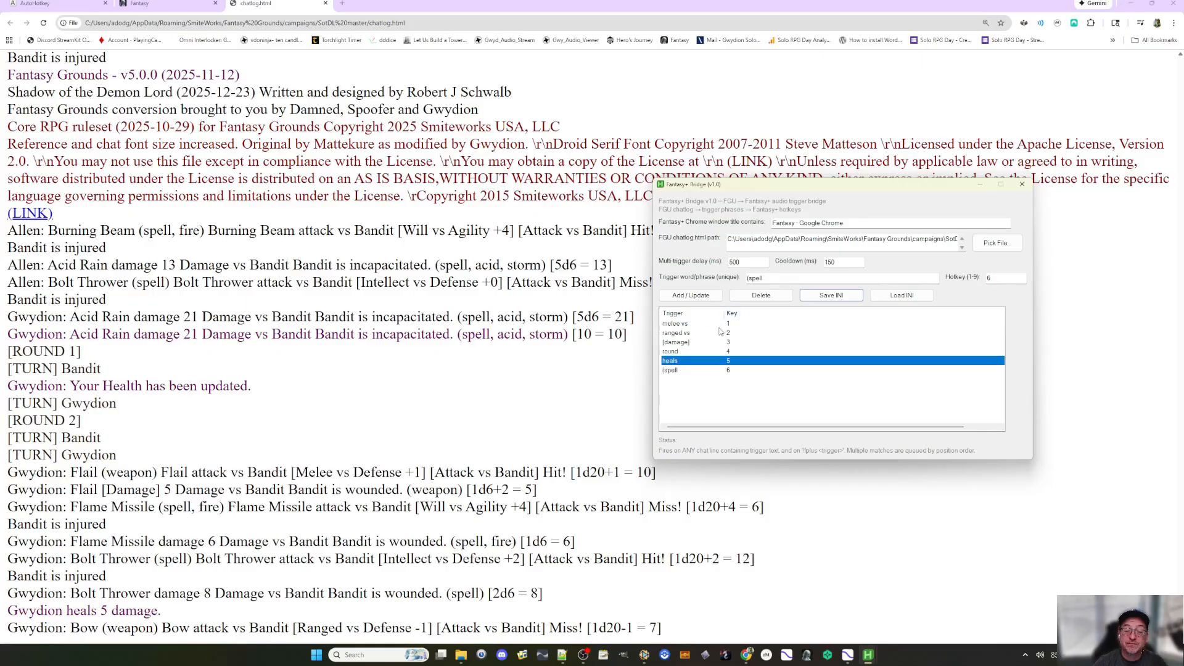
- Minimize Fantasy+ Bridge, switch to Fantasy+, and search the one-shots for "sword" for the first FGU Hotkeys slot
click(985, 184)
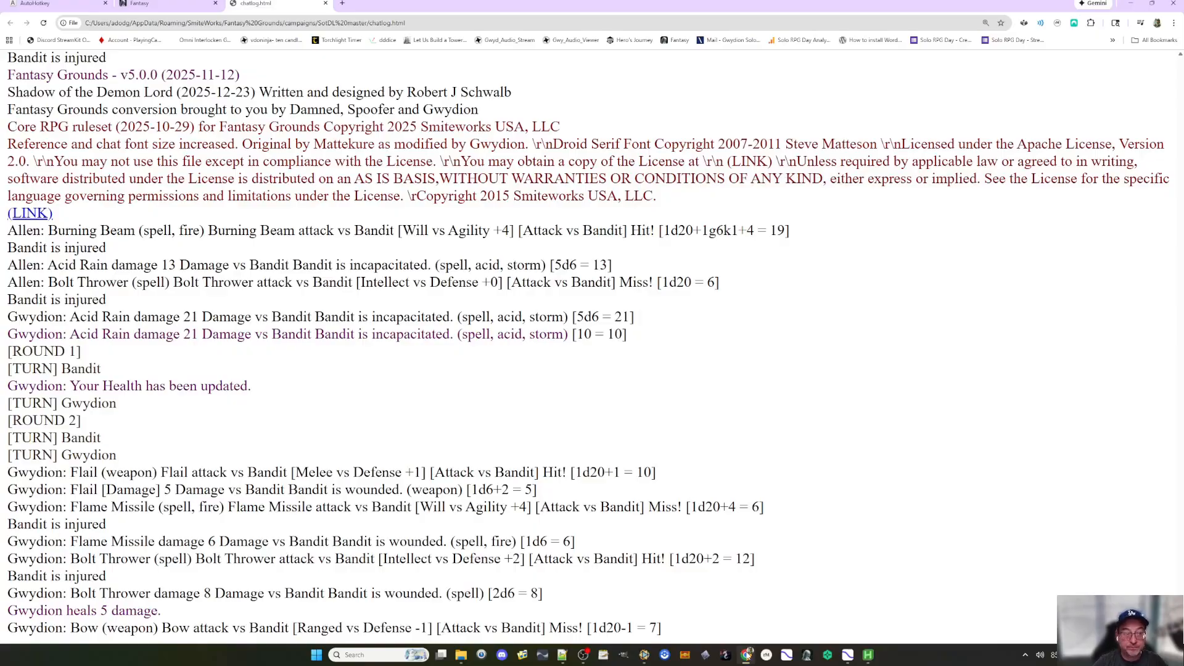
click(165, 4)
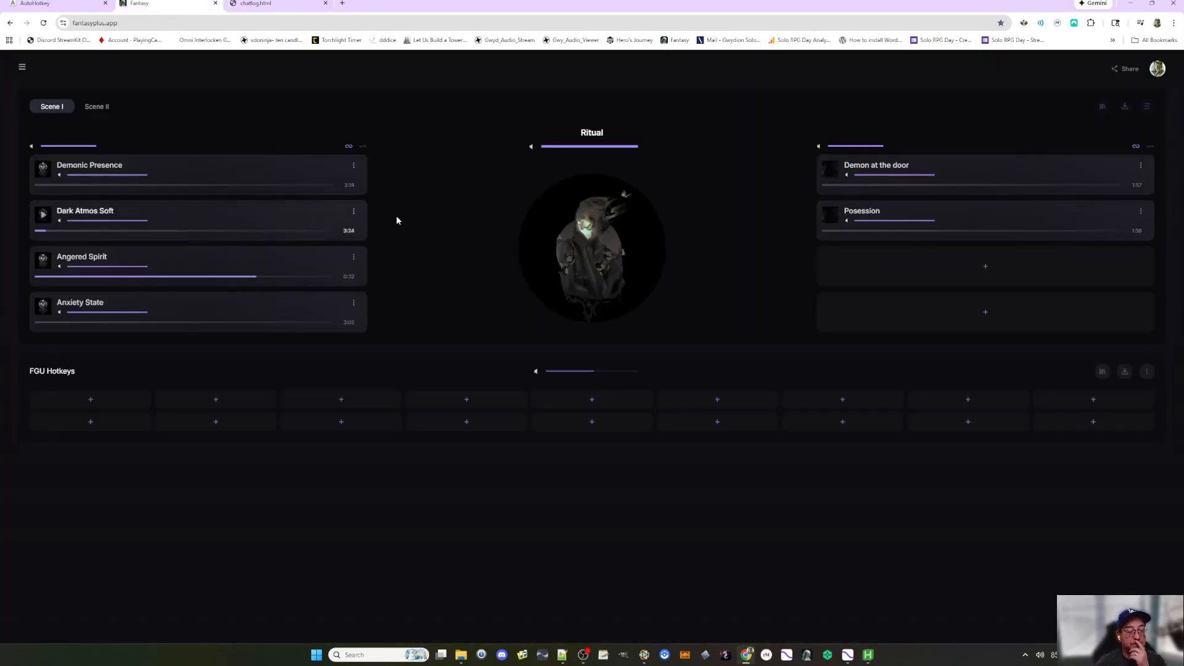
click(90, 399)
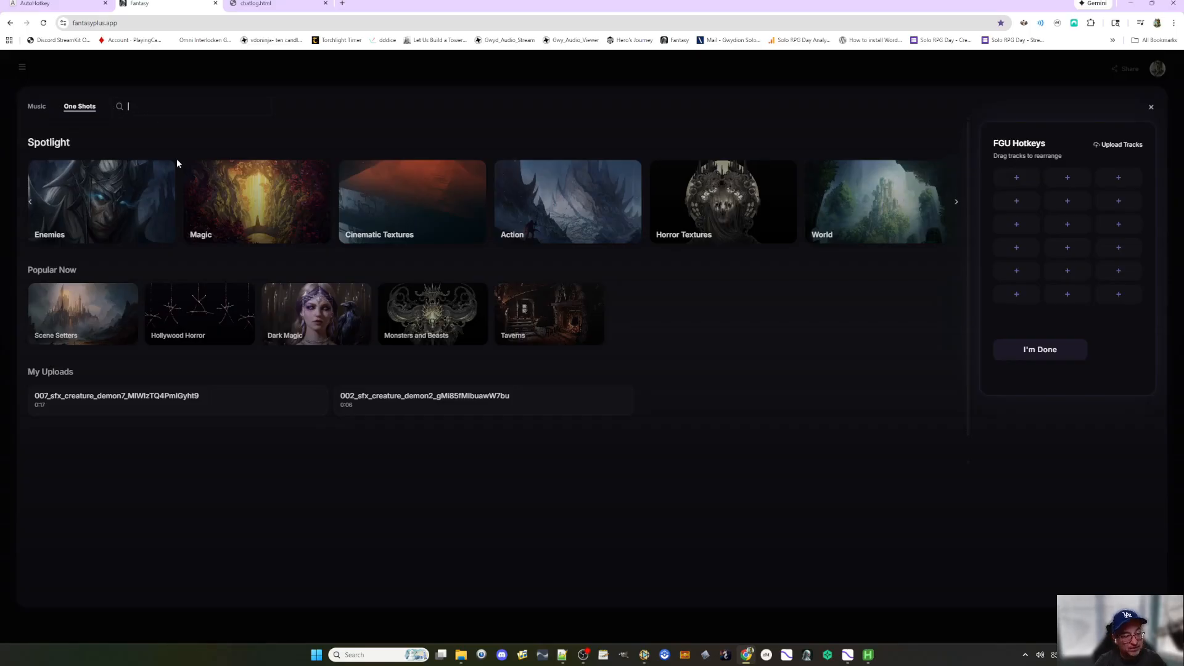
text(sword)
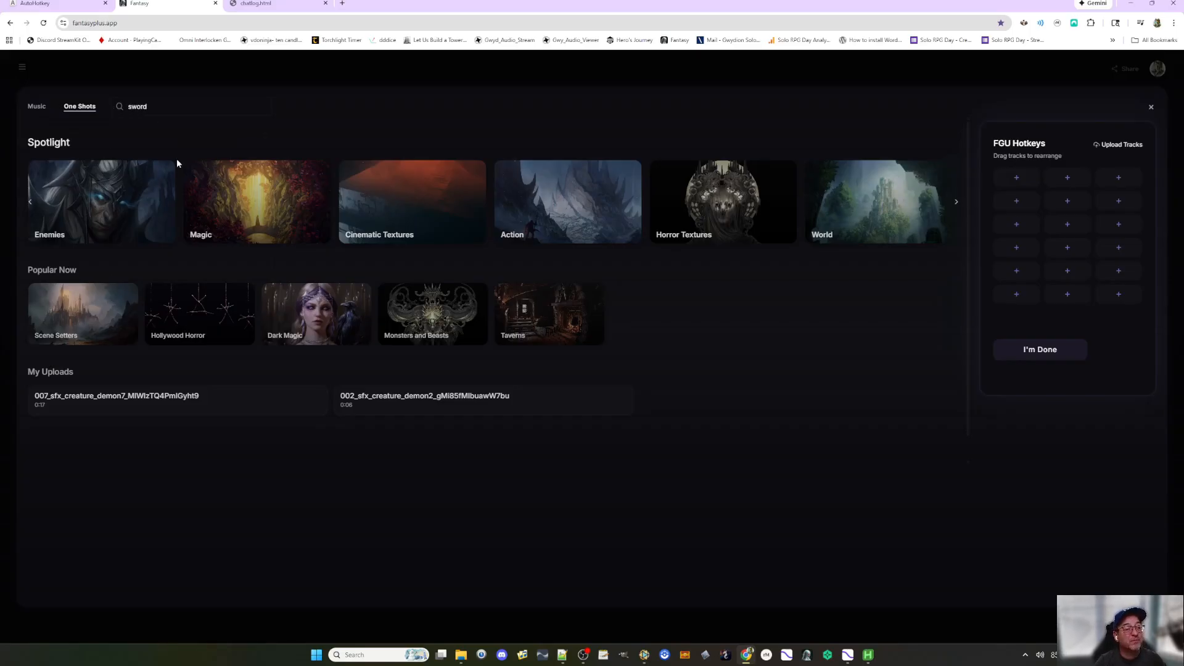
- Look through the sword one-shots and preview Bloody Sword Strike
scroll(180, 249, down, 2)
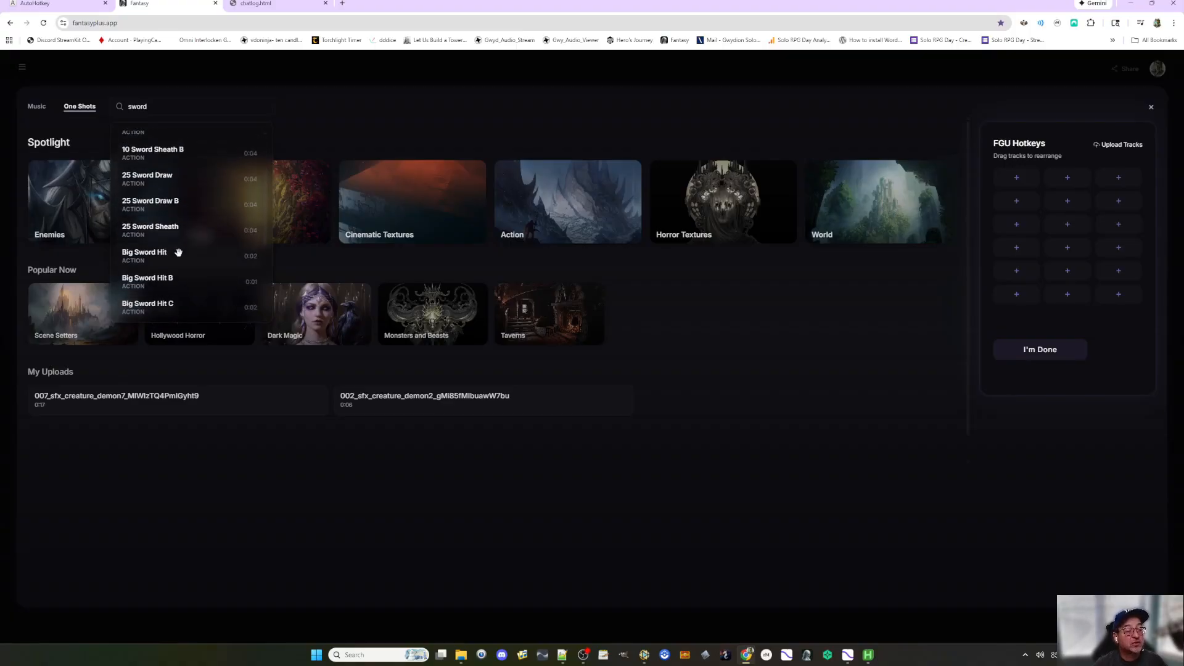
scroll(188, 271, down, 3)
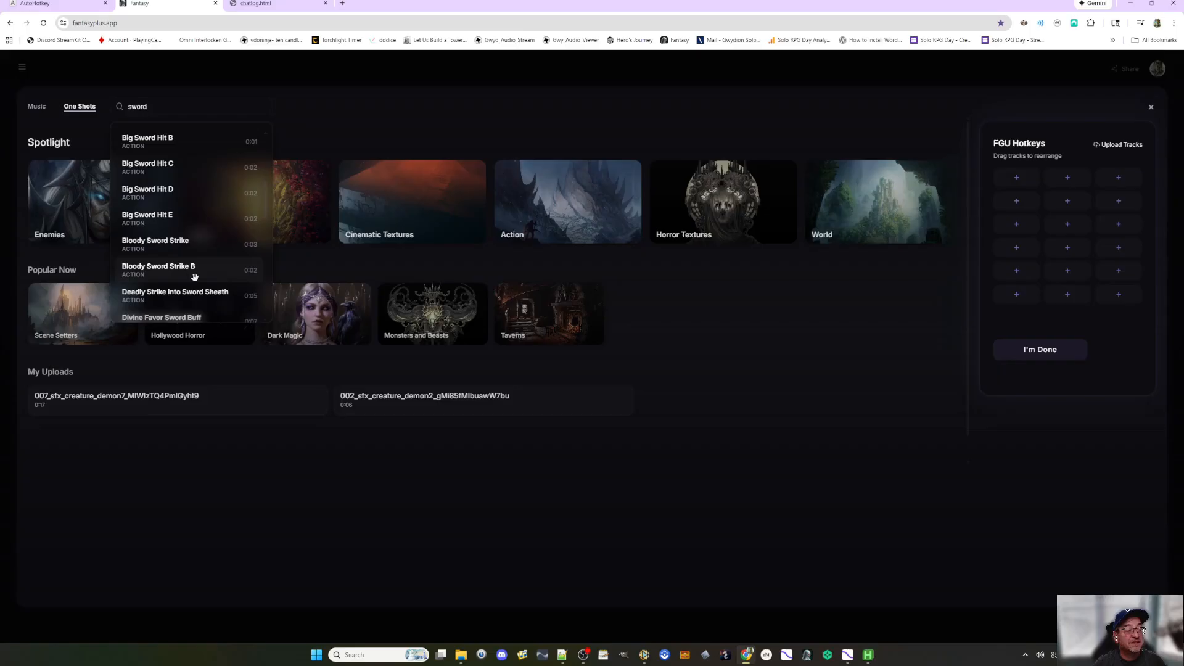
scroll(197, 275, down, 1)
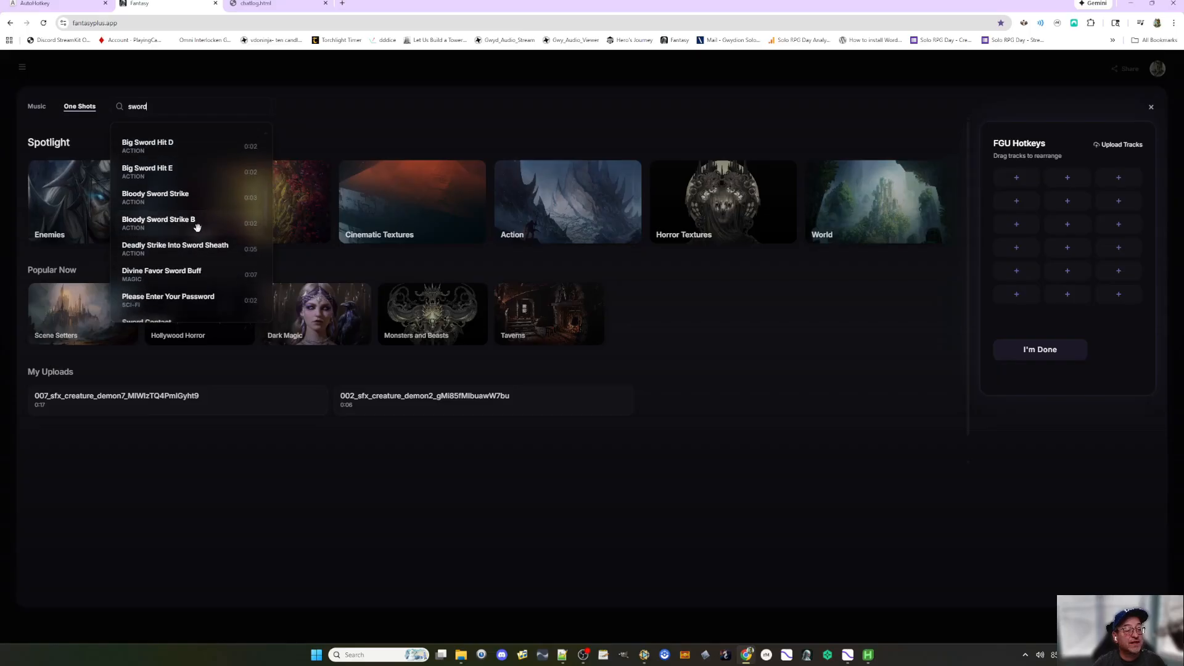
scroll(196, 228, down, 1)
scroll(193, 237, up, 1)
click(161, 194)
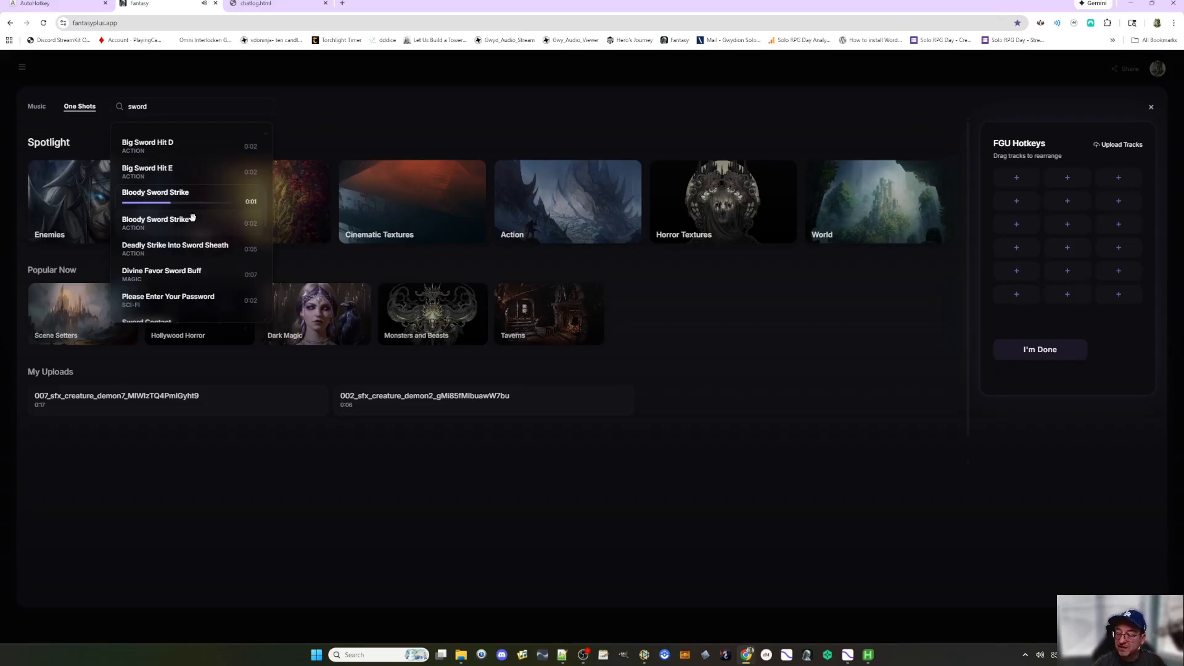
- Preview the Sword Woosh, Sword Woosh B, Sword Woosh C and Sword Woosh D one-shots
scroll(183, 236, down, 4)
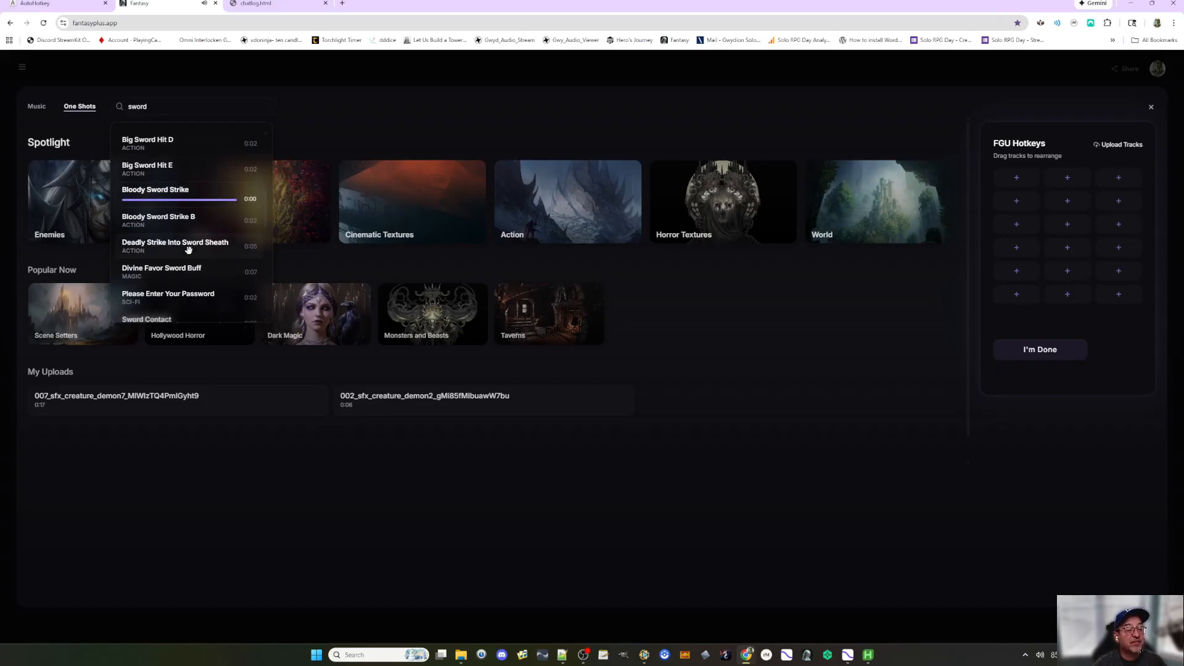
scroll(195, 255, down, 3)
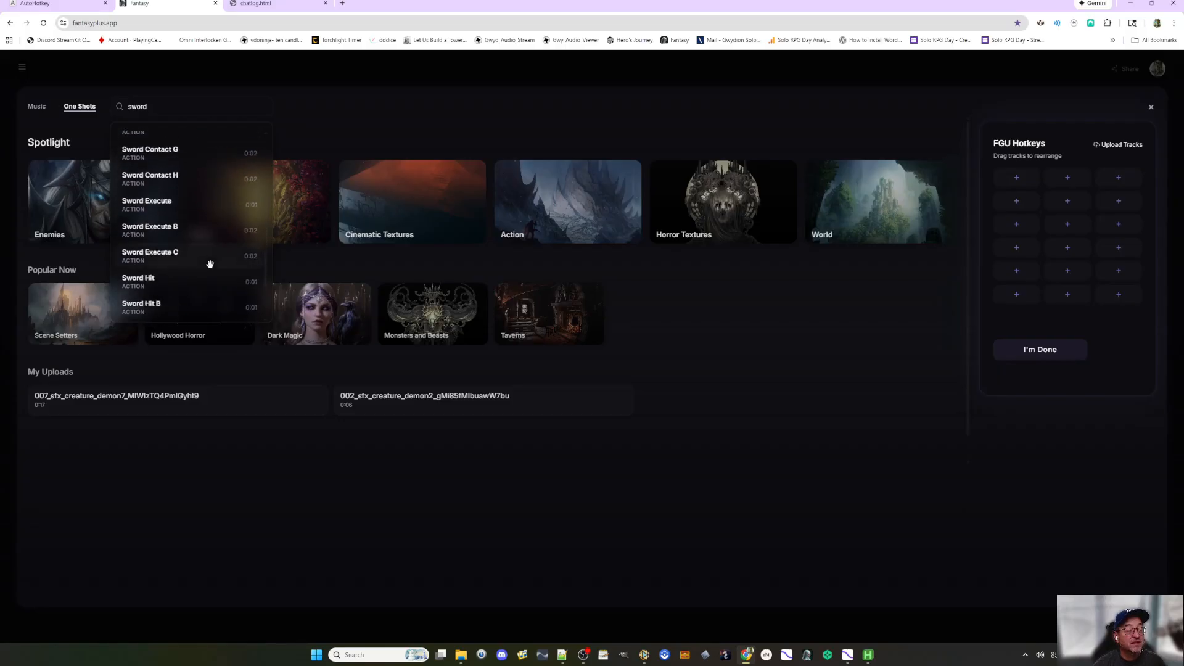
scroll(202, 265, down, 7)
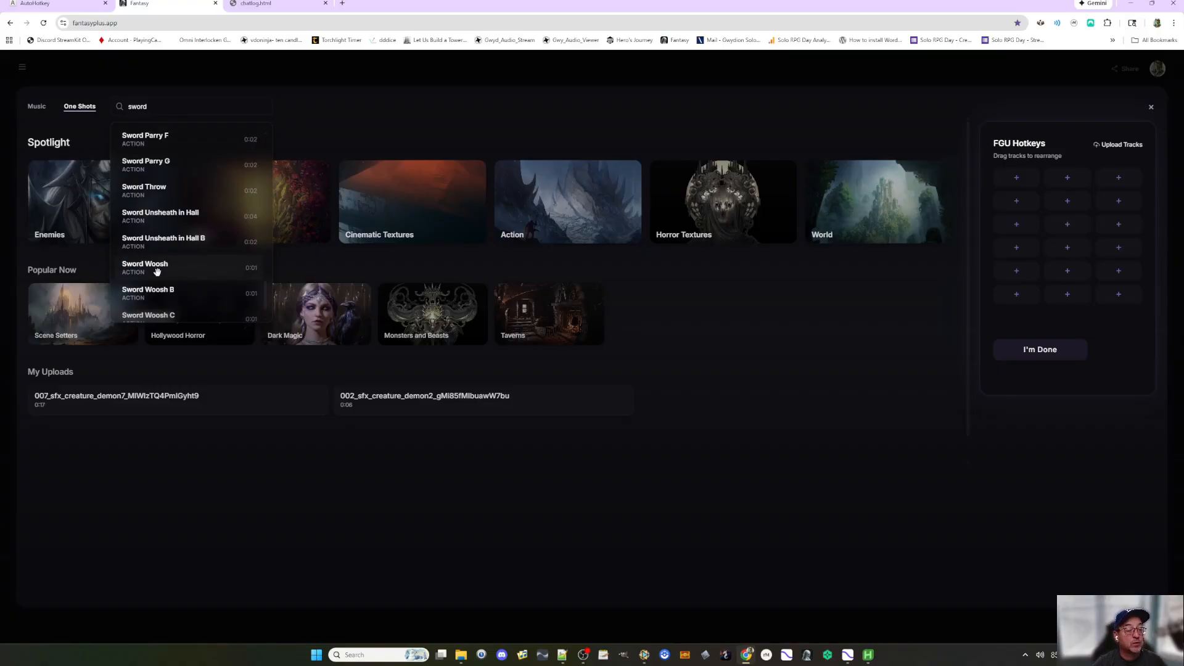
click(157, 264)
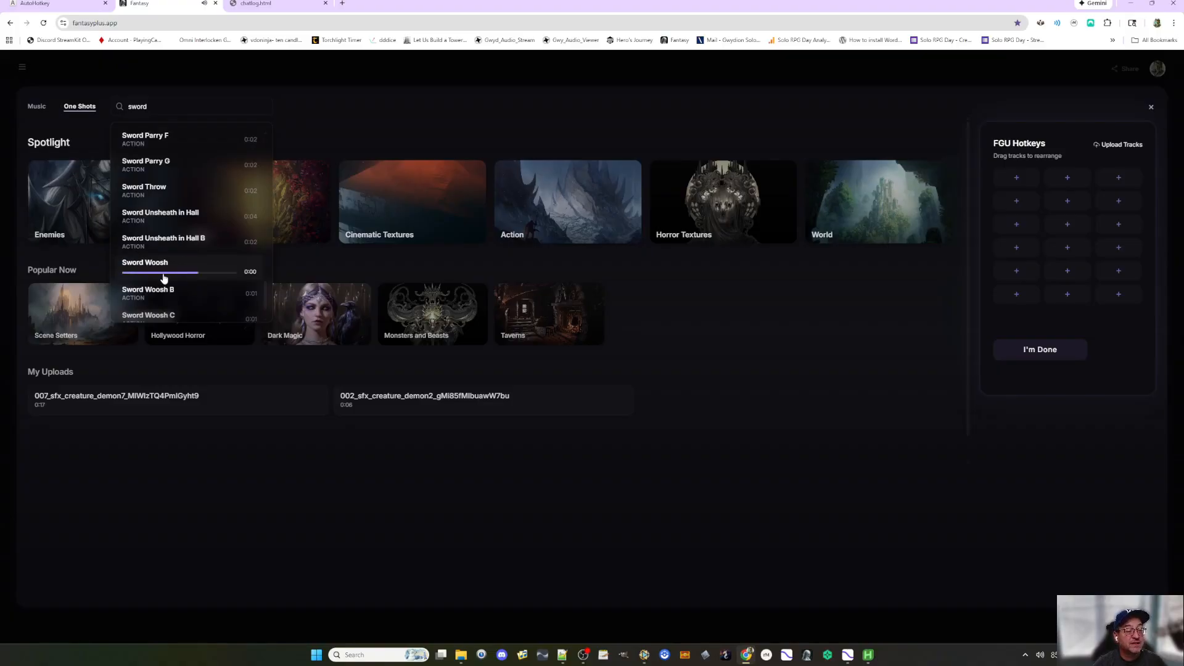
click(150, 290)
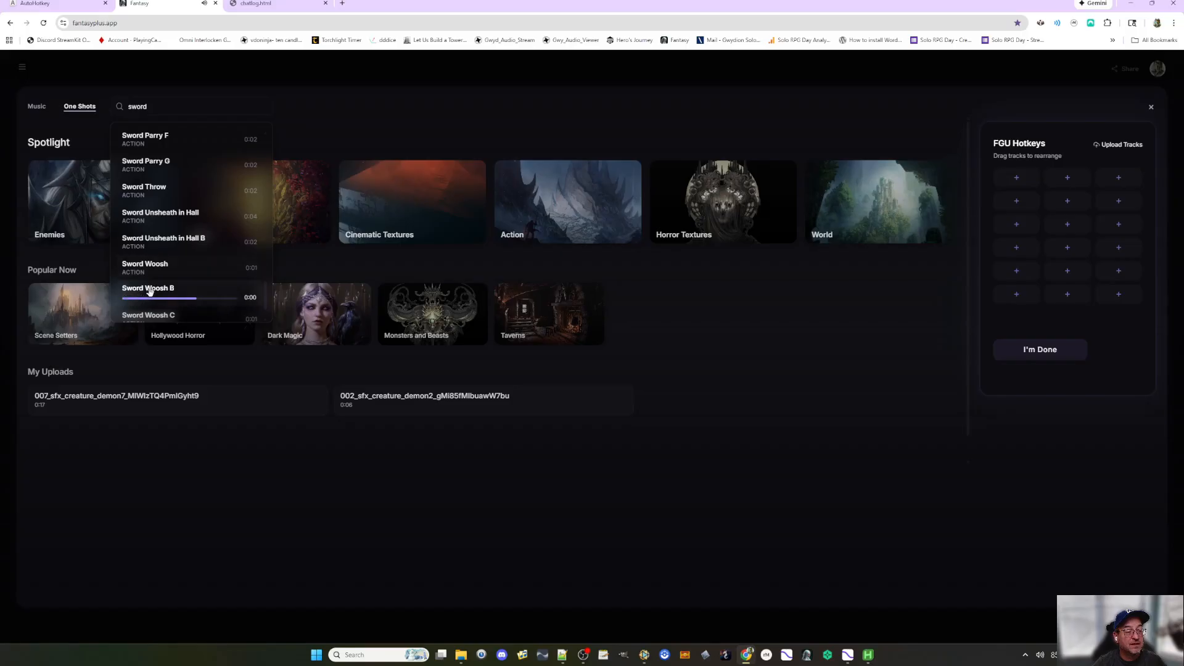
scroll(150, 291, down, 2)
click(164, 281)
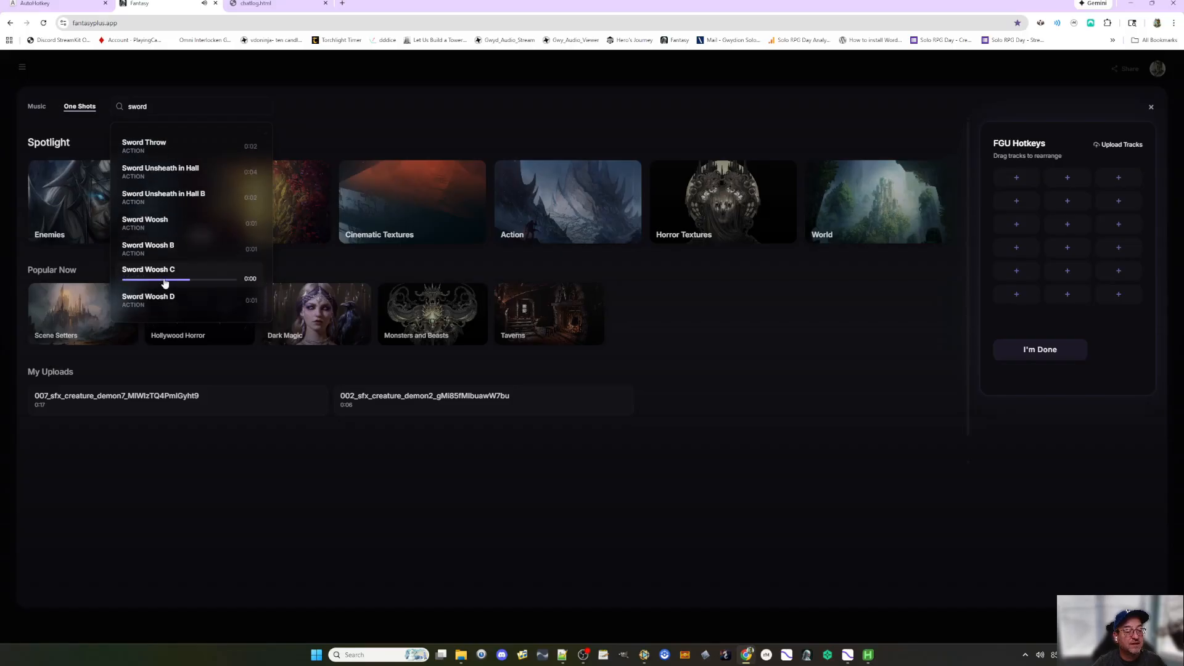
click(157, 297)
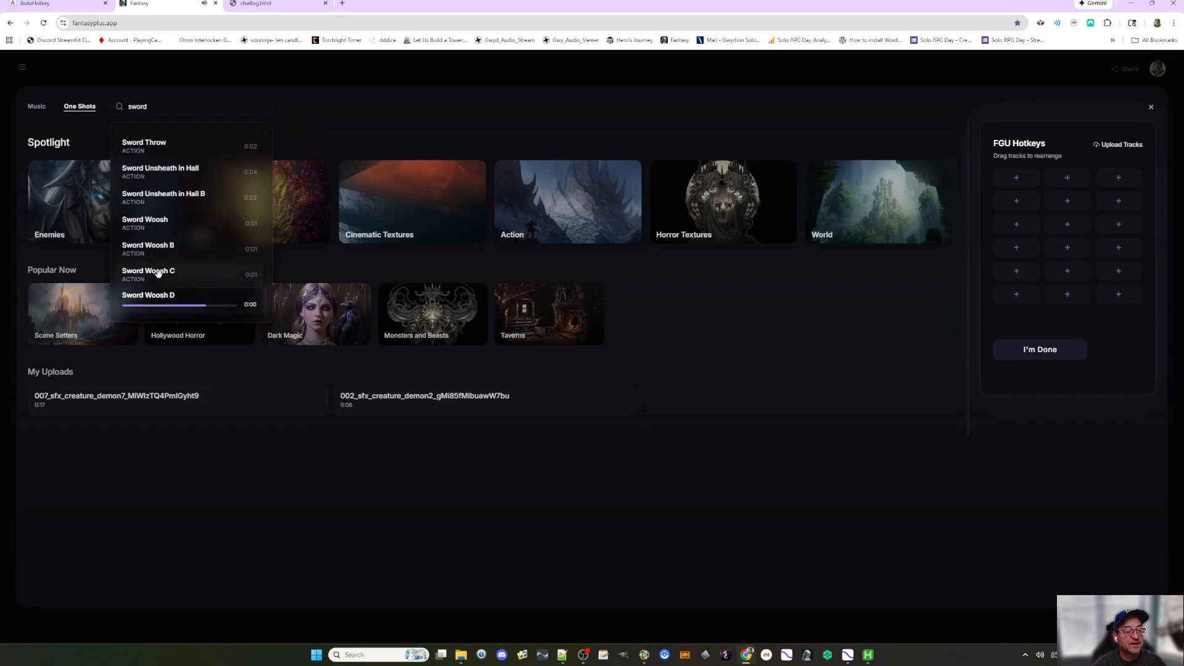
- Replay Sword Woosh and assign it to the first FGU Hotkeys slot
click(148, 227)
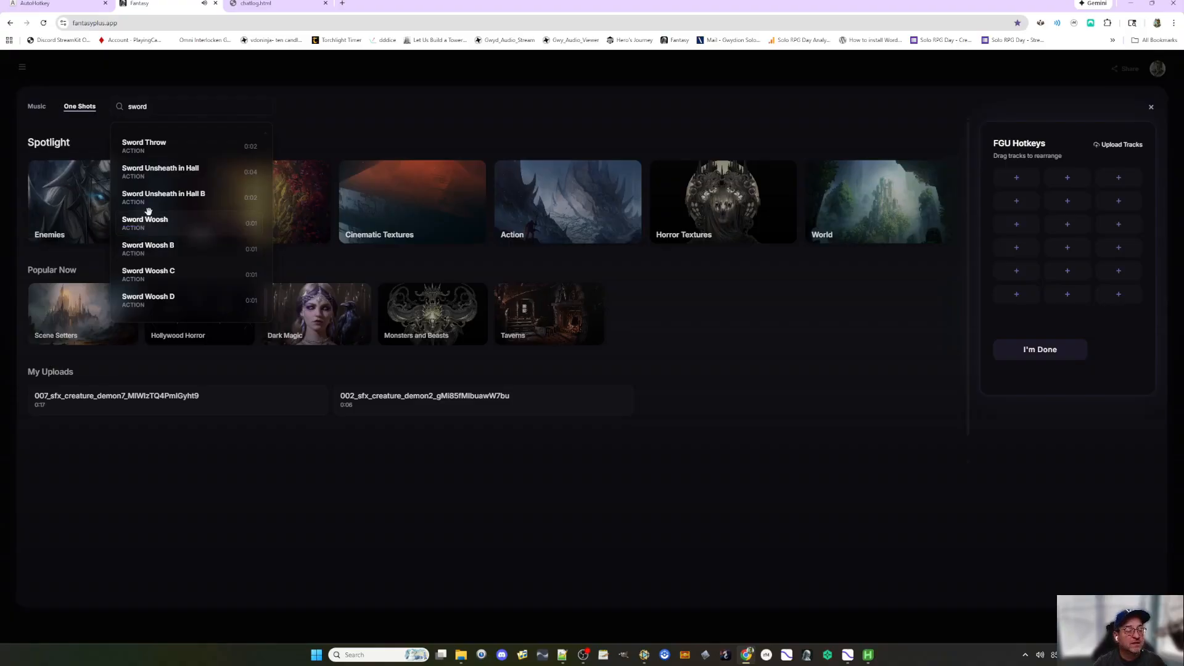
click(163, 227)
drag(151, 222, 1016, 179)
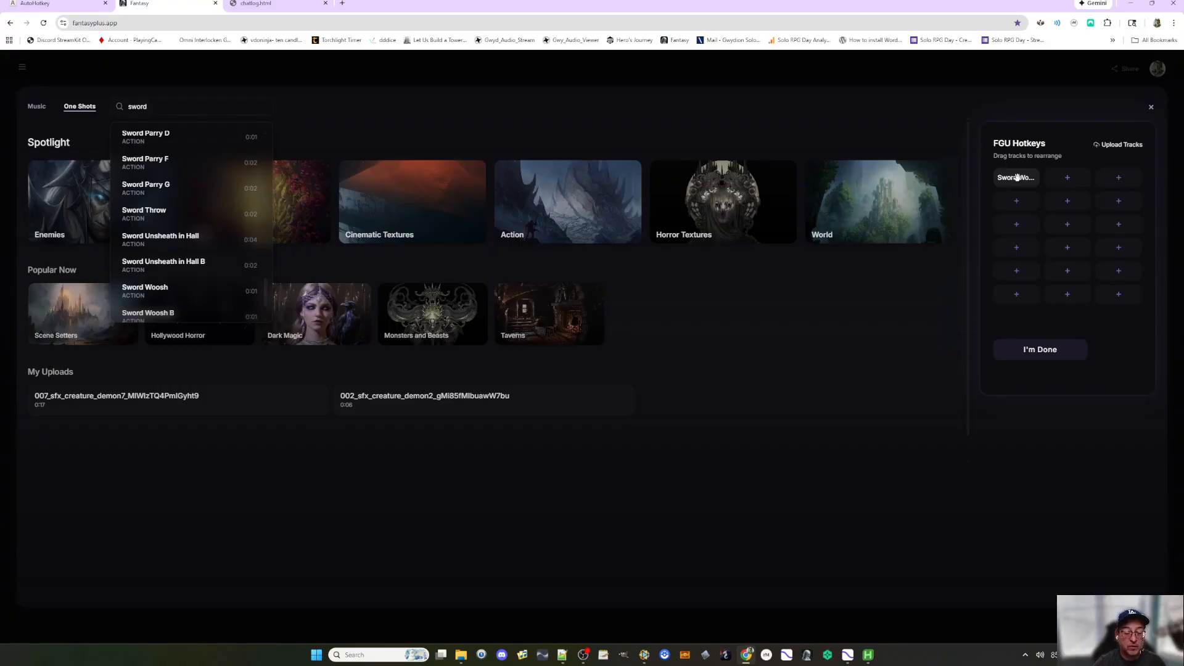
- Search the one-shots for "bow" and look through the crossbow sounds
drag(150, 100, 115, 110)
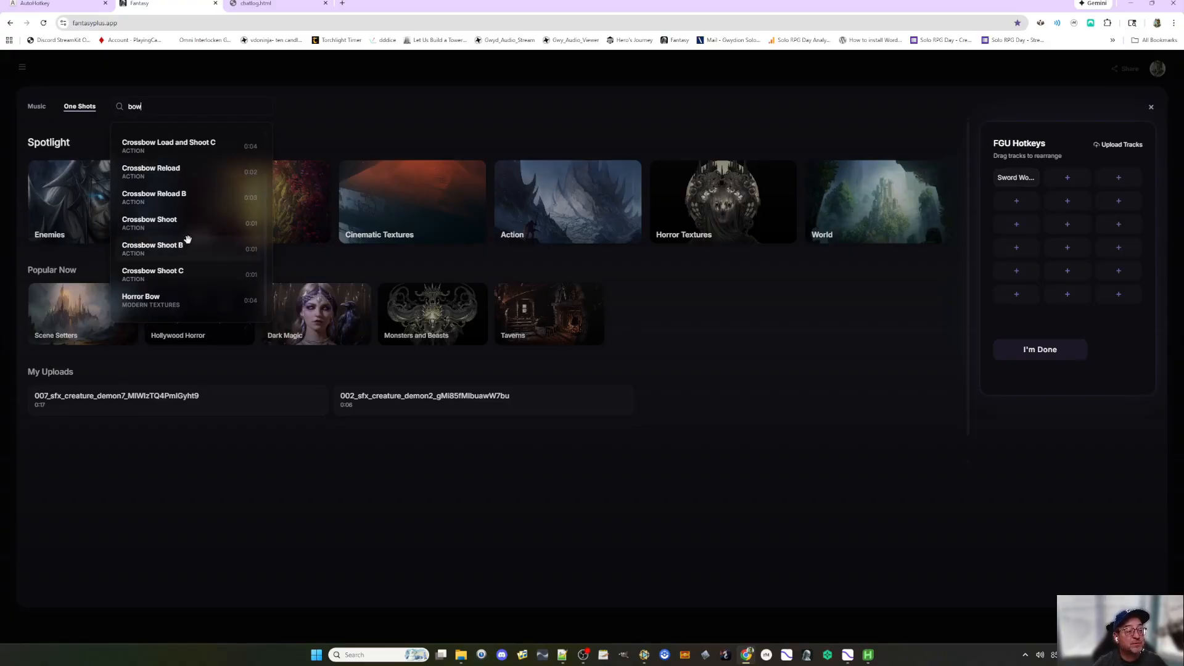
scroll(188, 239, up, 2)
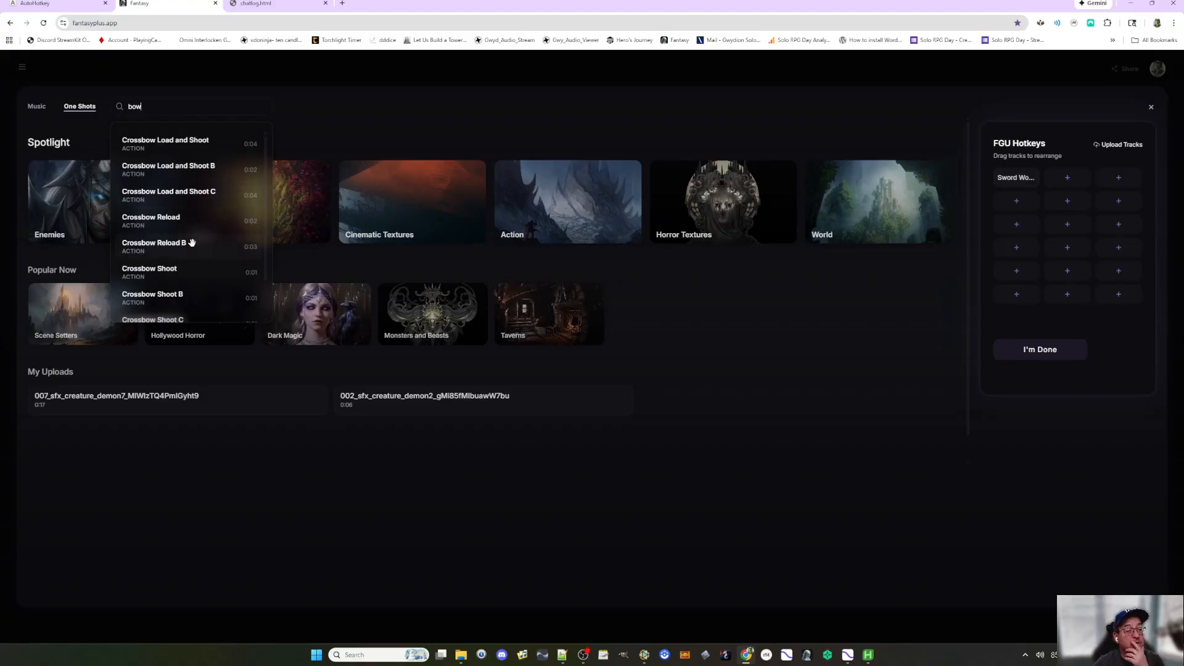
scroll(191, 243, down, 2)
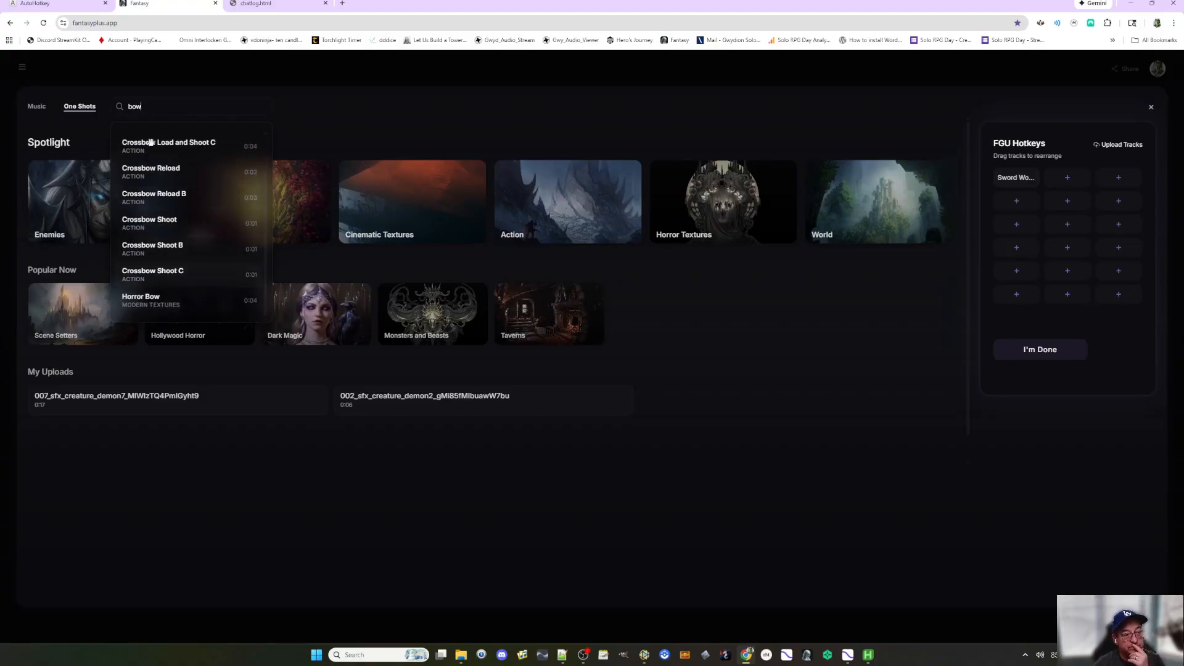
- Search the one-shots for "arrow" instead and preview Arrow Single
key(BackSpace)
key(BackSpace)
key(BackSpace)
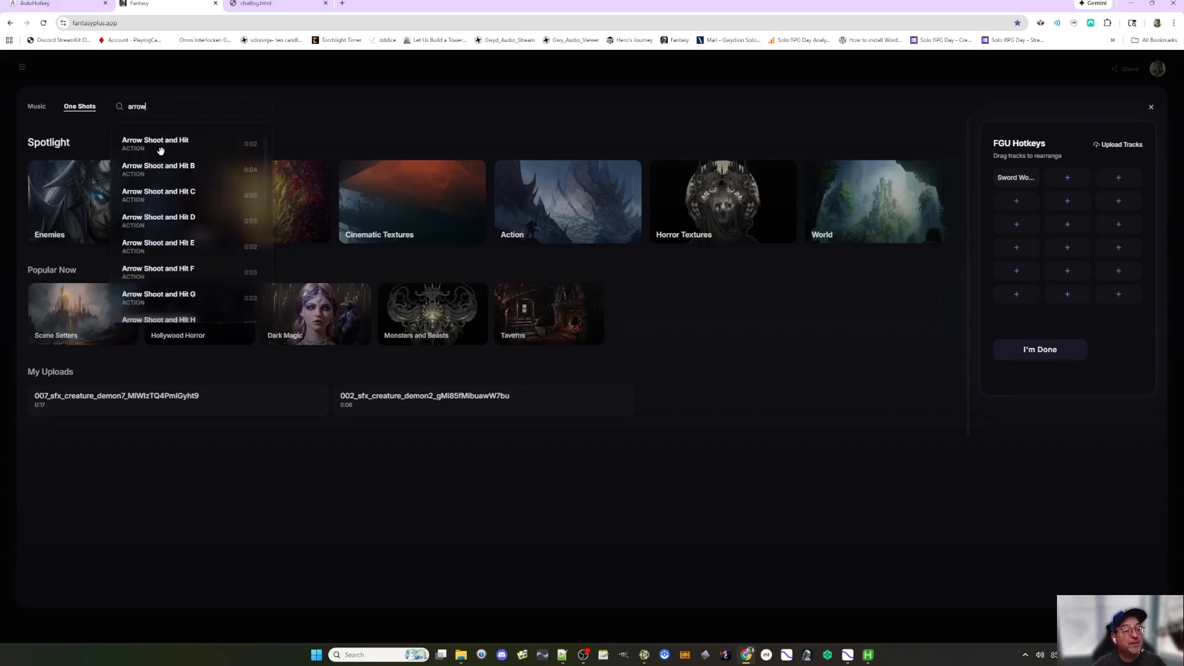
scroll(186, 224, down, 3)
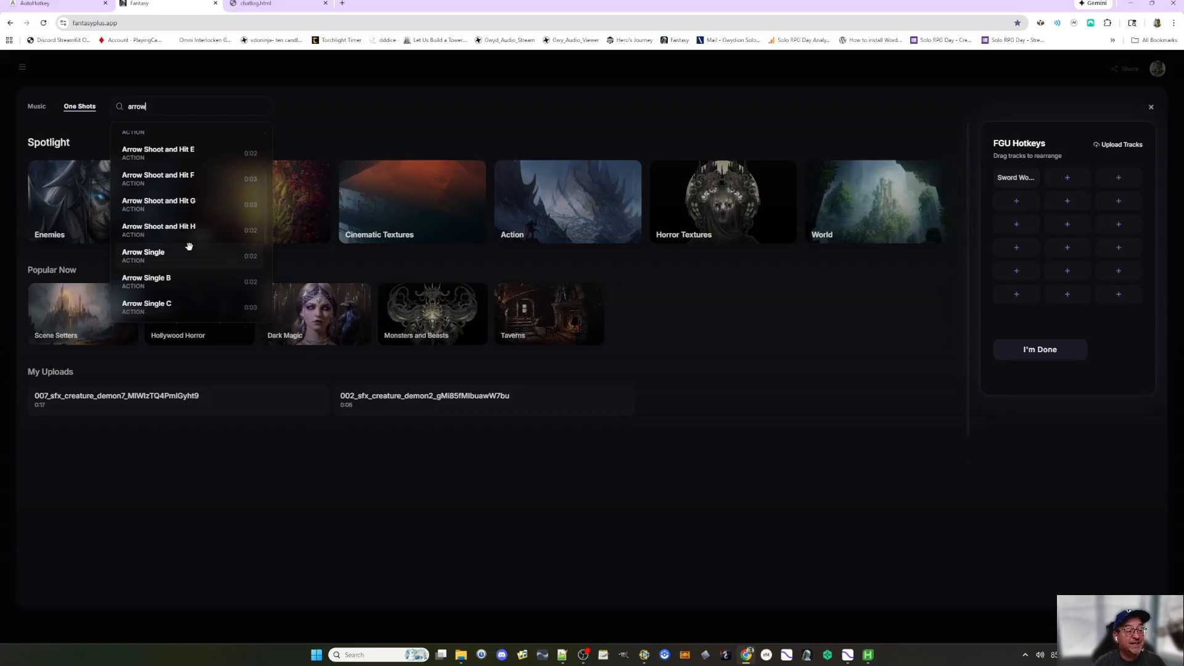
click(175, 251)
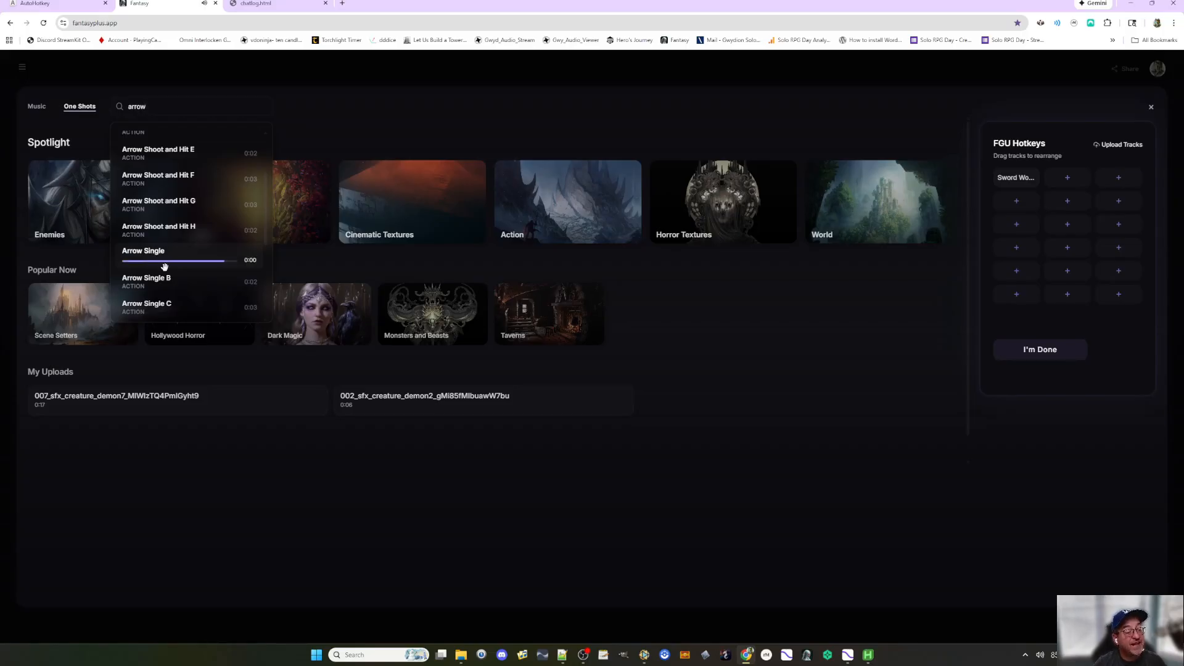
scroll(170, 265, down, 1)
scroll(182, 259, down, 2)
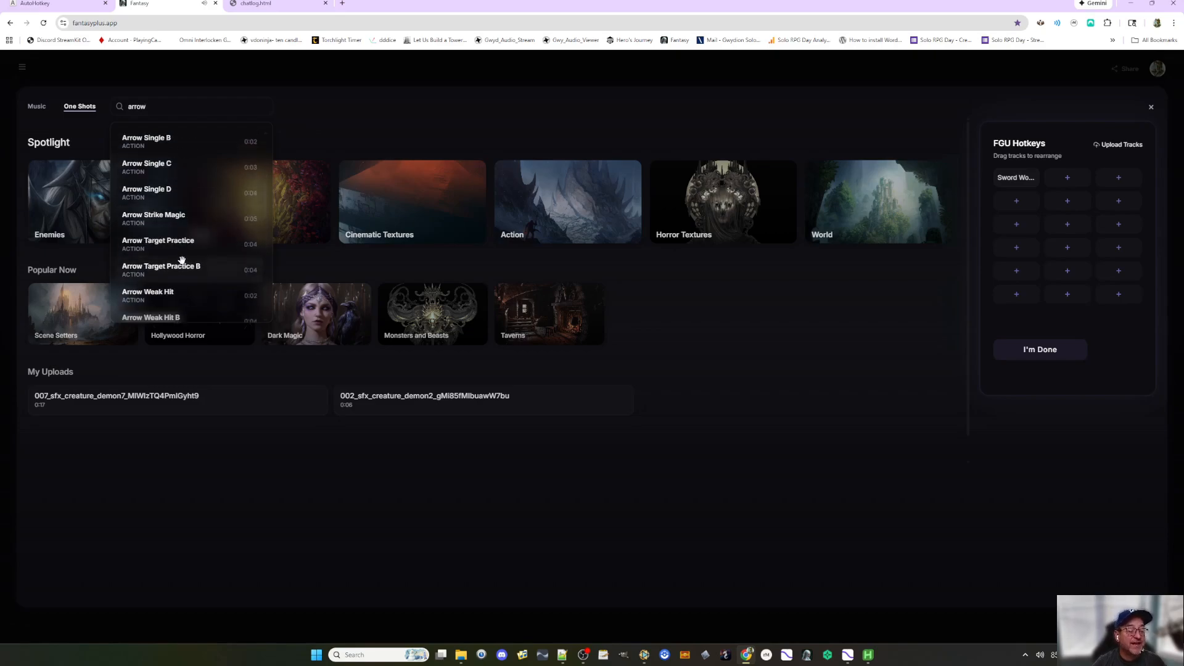
- Replay Arrow Single and assign it to the second FGU Hotkeys slot
scroll(182, 260, up, 1)
scroll(164, 222, up, 1)
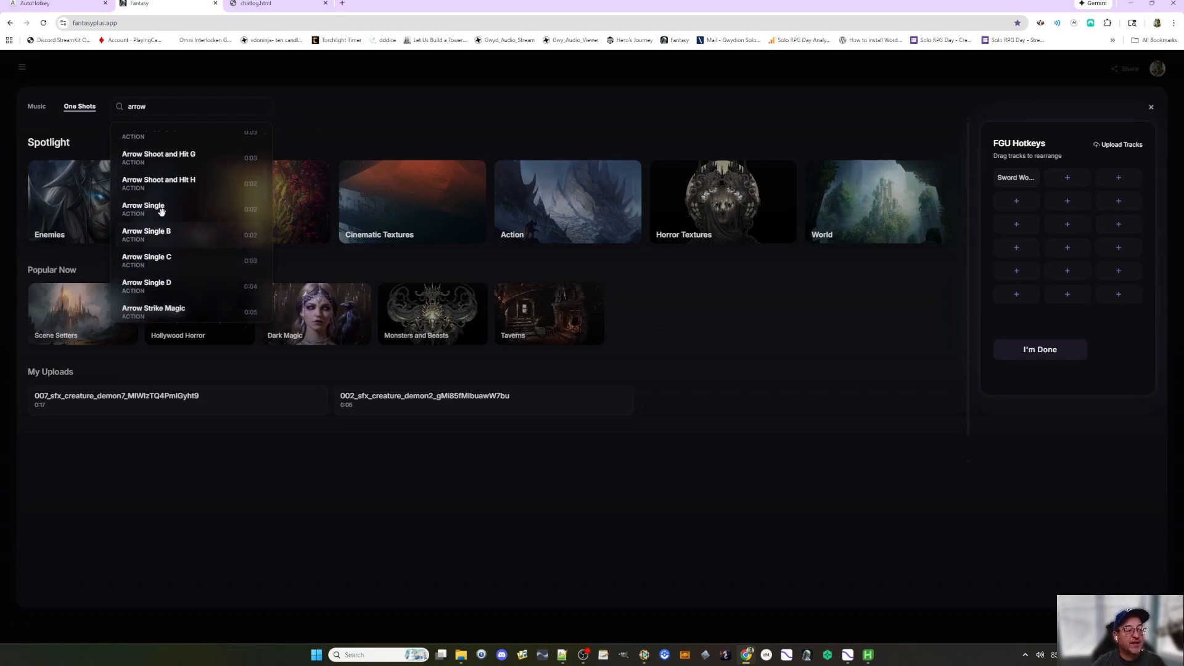
click(164, 217)
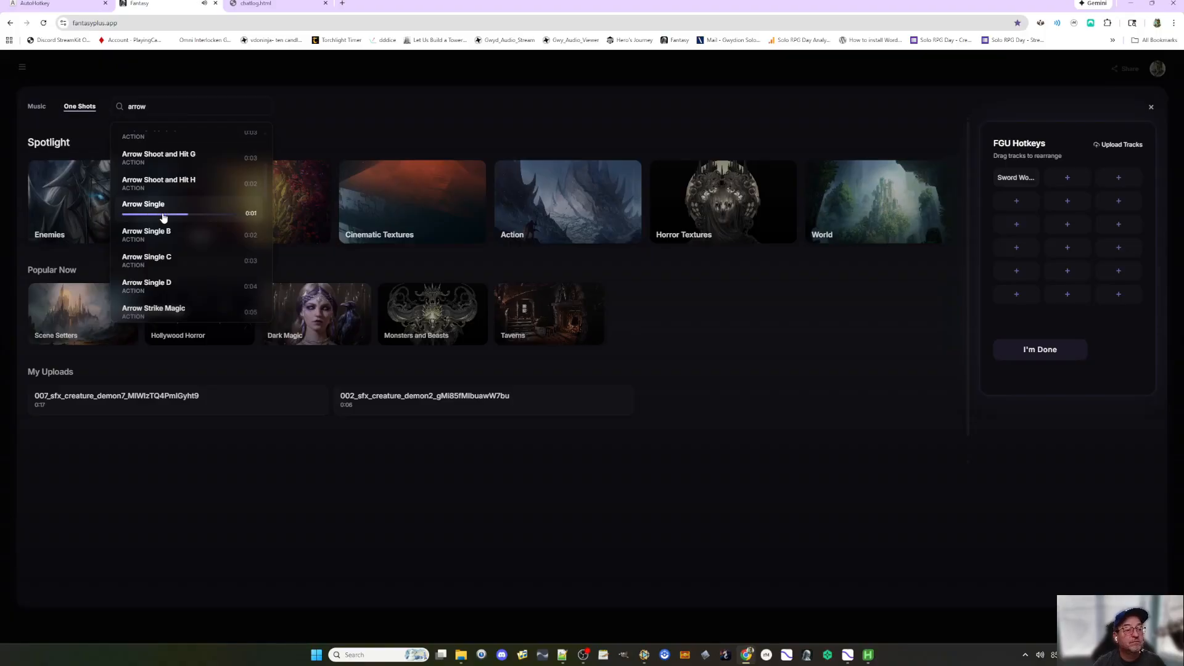
drag(151, 204, 1074, 176)
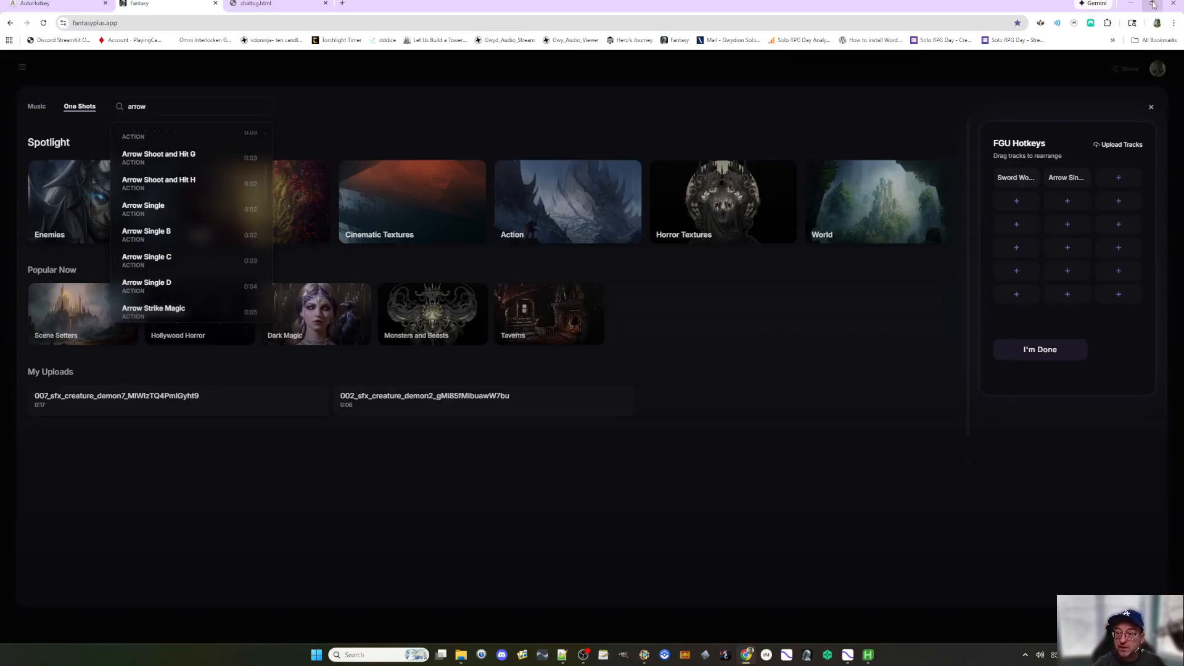
- Snap the Fantasy+ browser window to half the screen and place the Fantasy+ Bridge window beside it
mouse_move(1153, 4)
click(1033, 60)
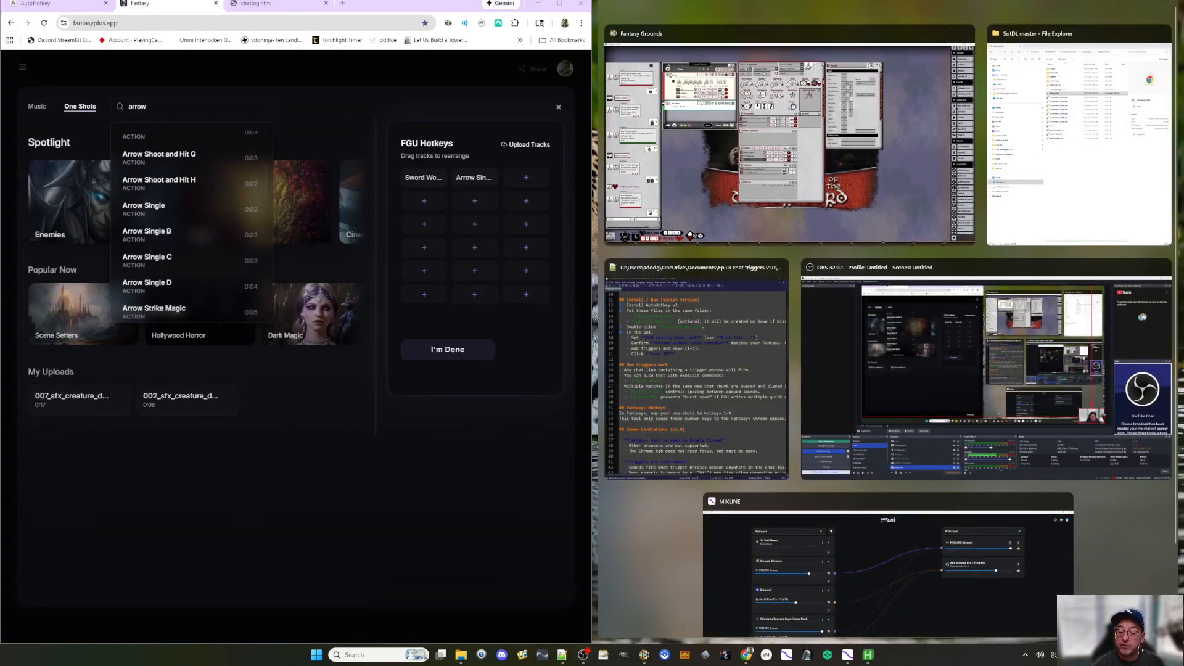
mouse_move(869, 655)
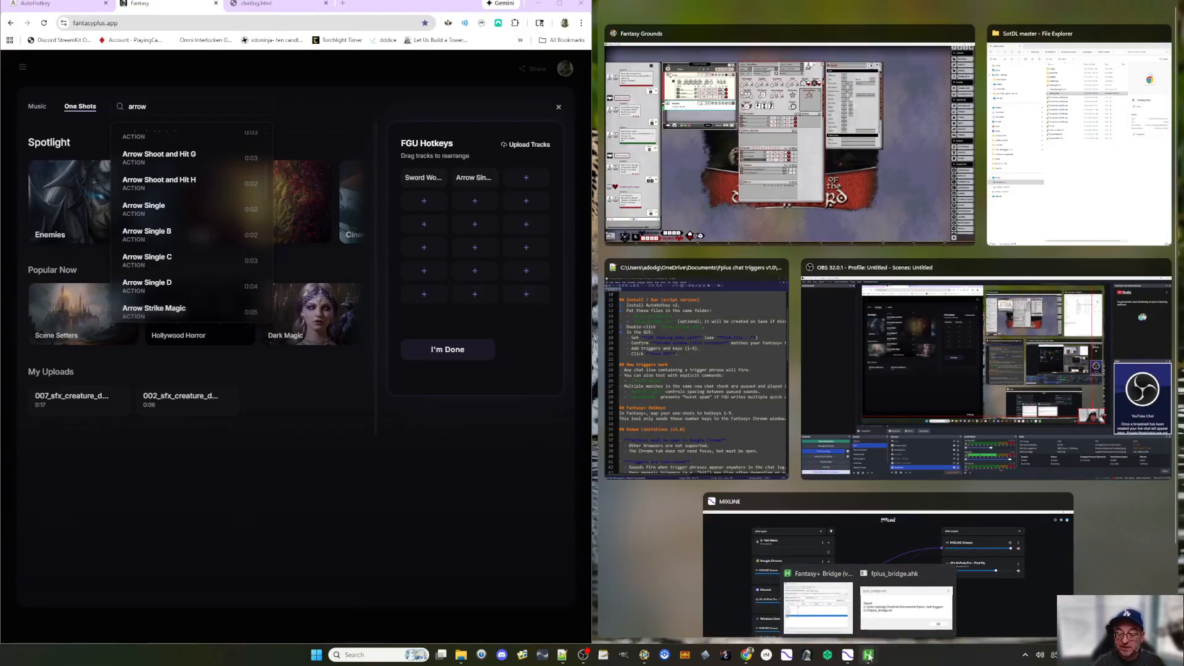
click(888, 613)
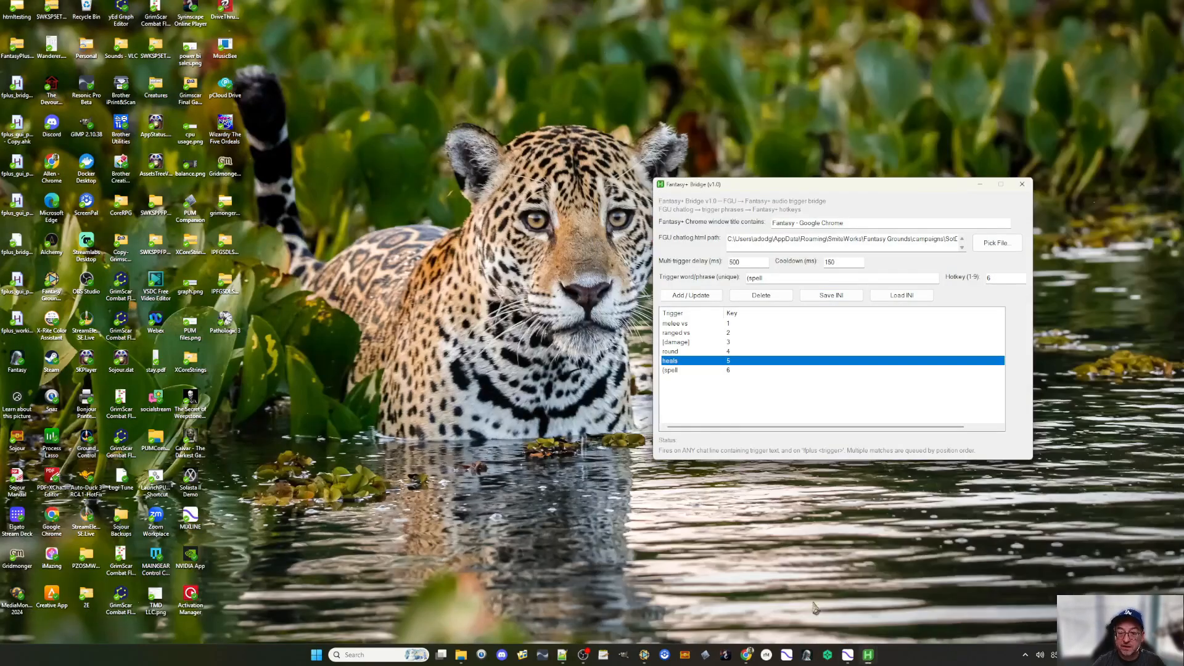
drag(833, 185, 771, 122)
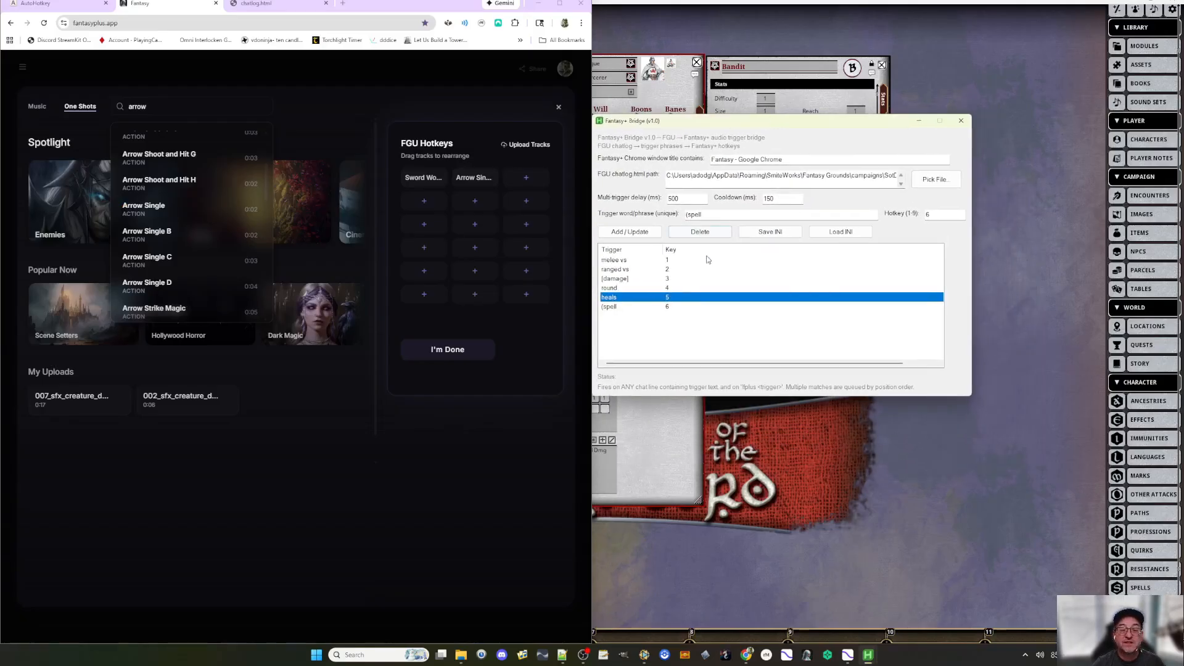
- Search the one-shots for "strike" to find a sound matching the [damage] trigger on hotkey 3
click(620, 268)
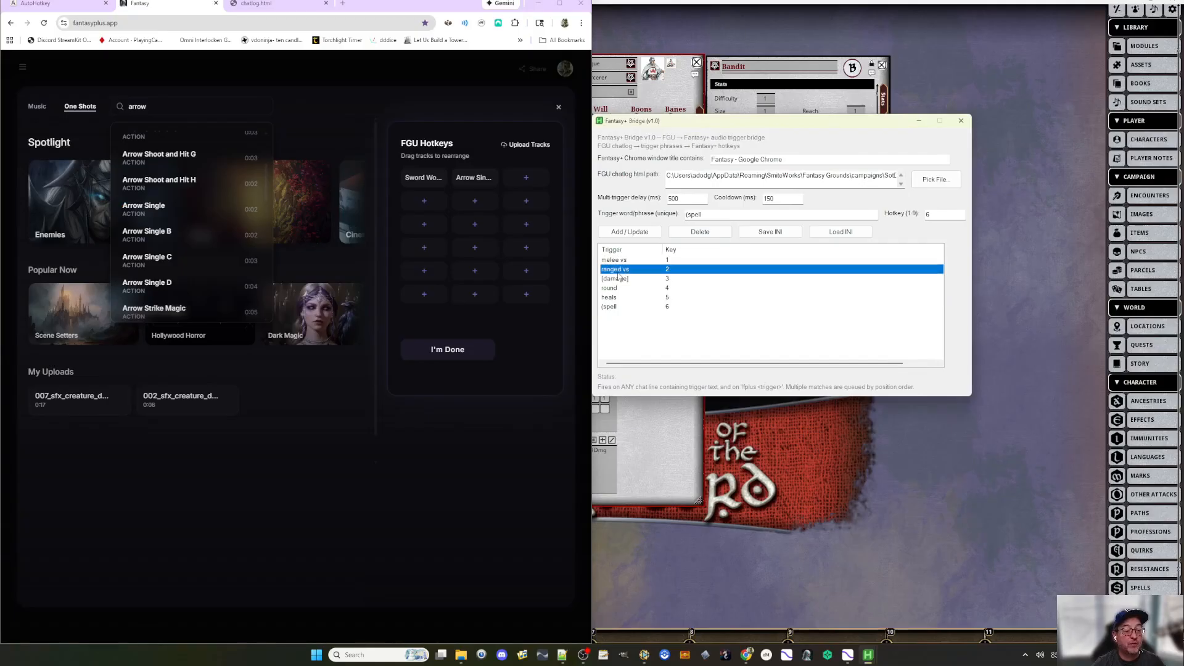
click(625, 281)
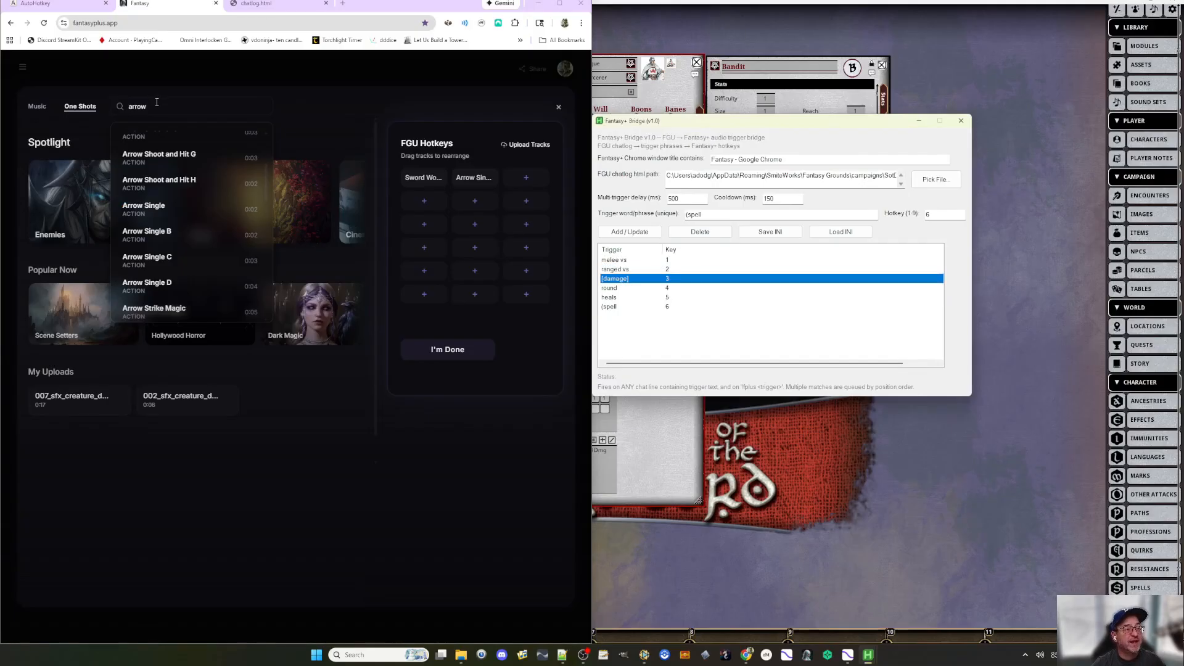
drag(157, 102, 118, 109)
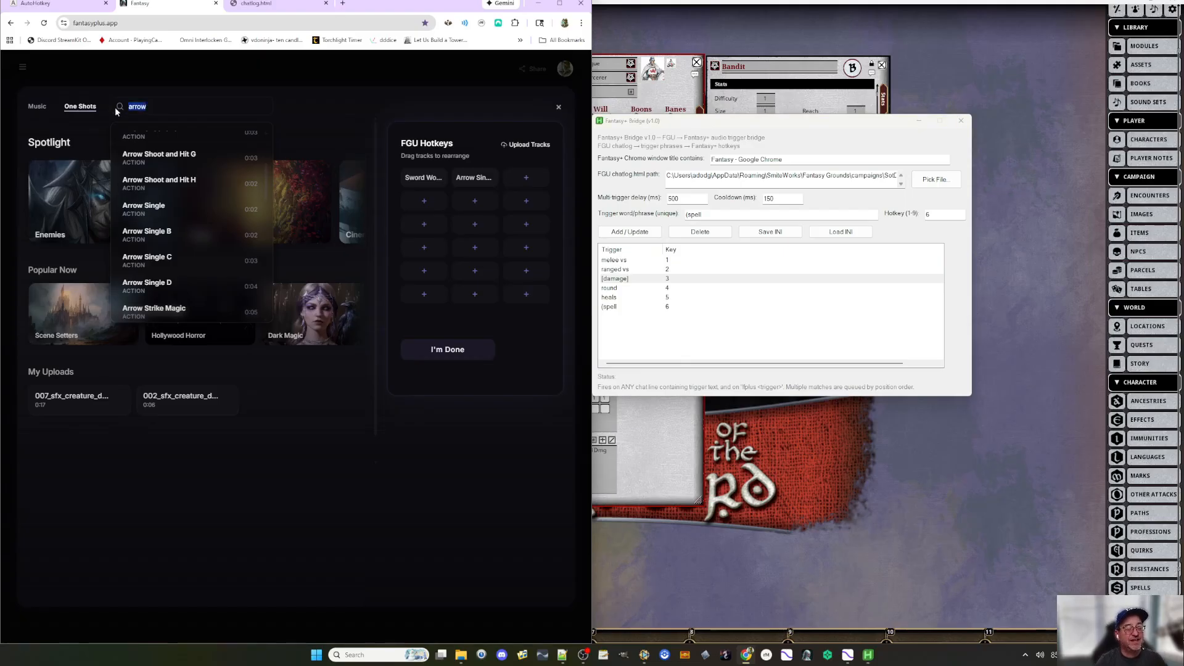
text(st)
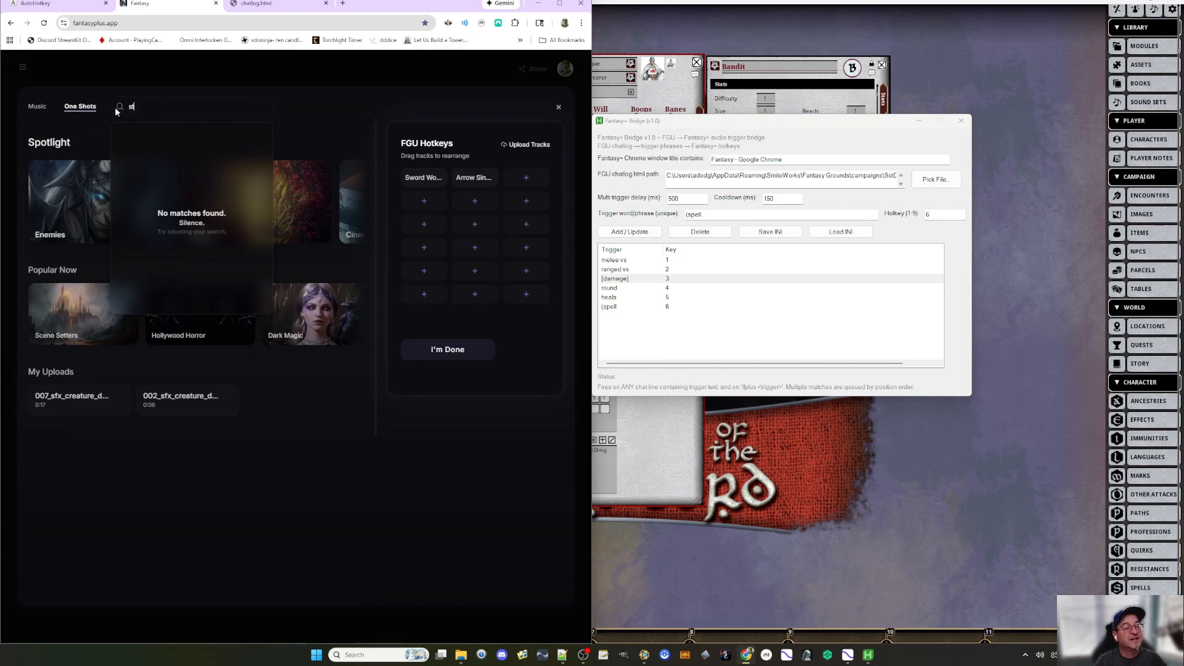
text(ikerike)
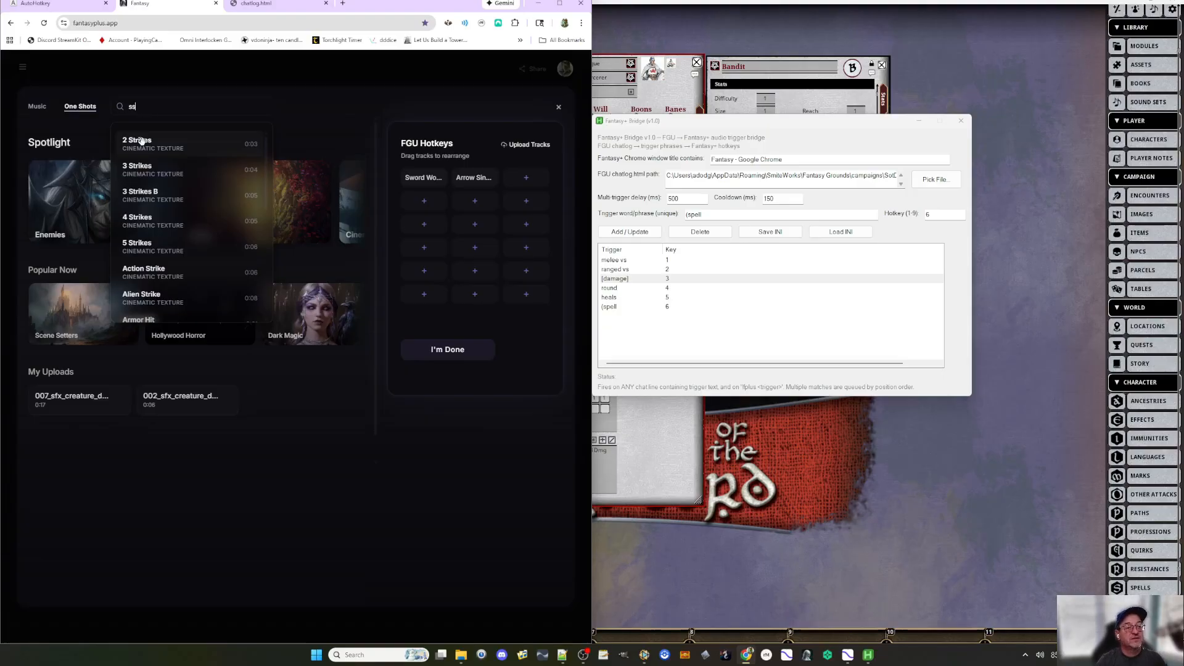
- Search the one-shots for "knife" and assign Bloody Knife Hit to the third FGU Hotkeys slot
key(BackSpace)
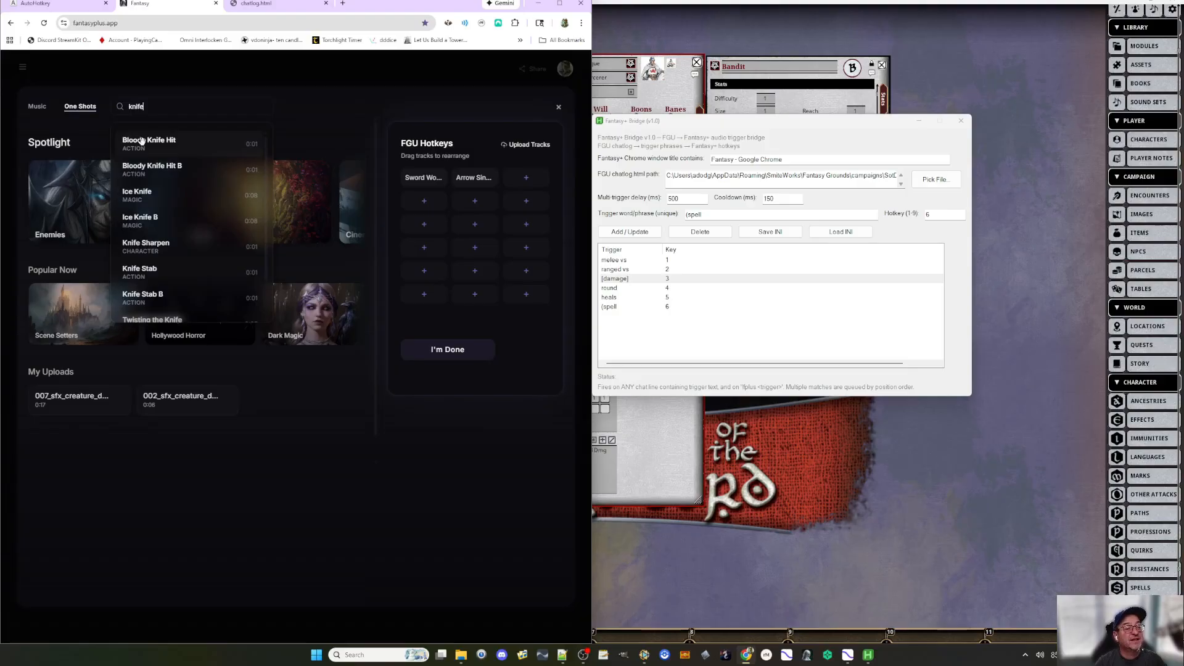
click(172, 142)
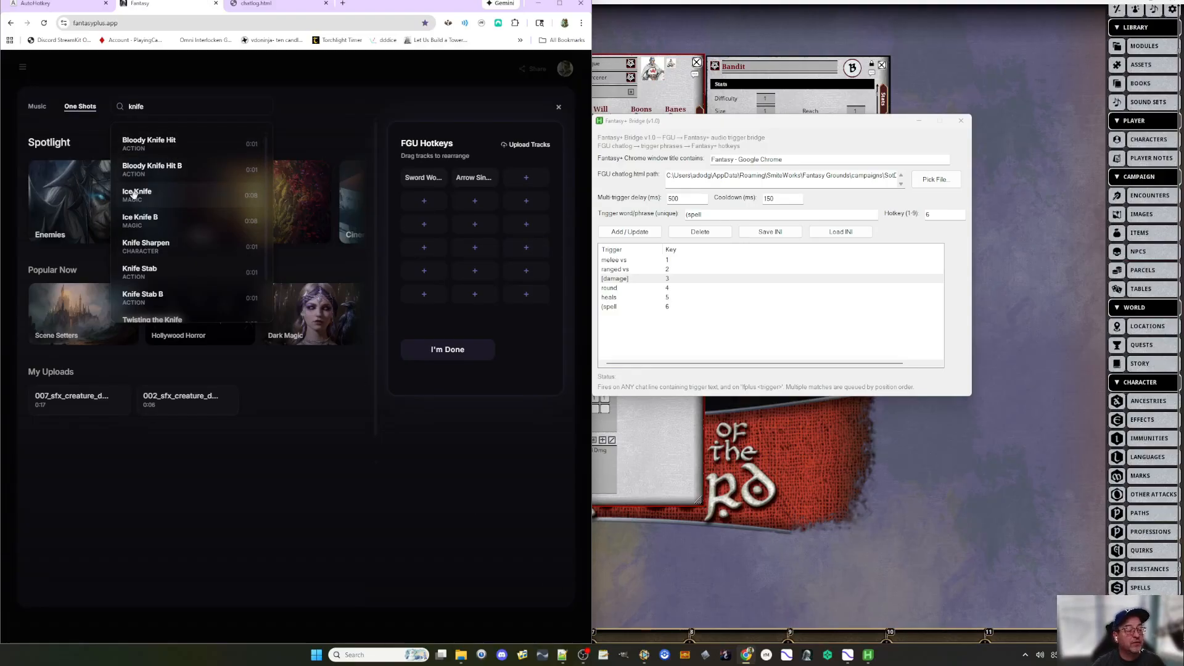
drag(151, 145, 525, 177)
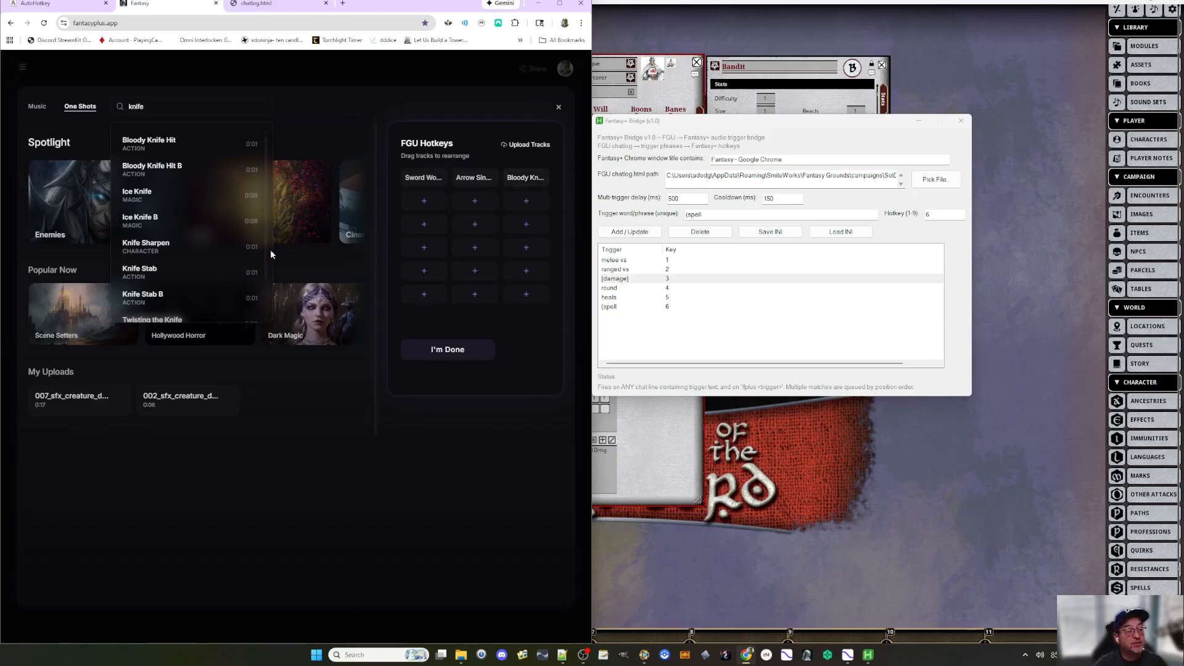
- Search the one-shots for "brahm" and then "brah", and clear the search text
drag(146, 106, 120, 111)
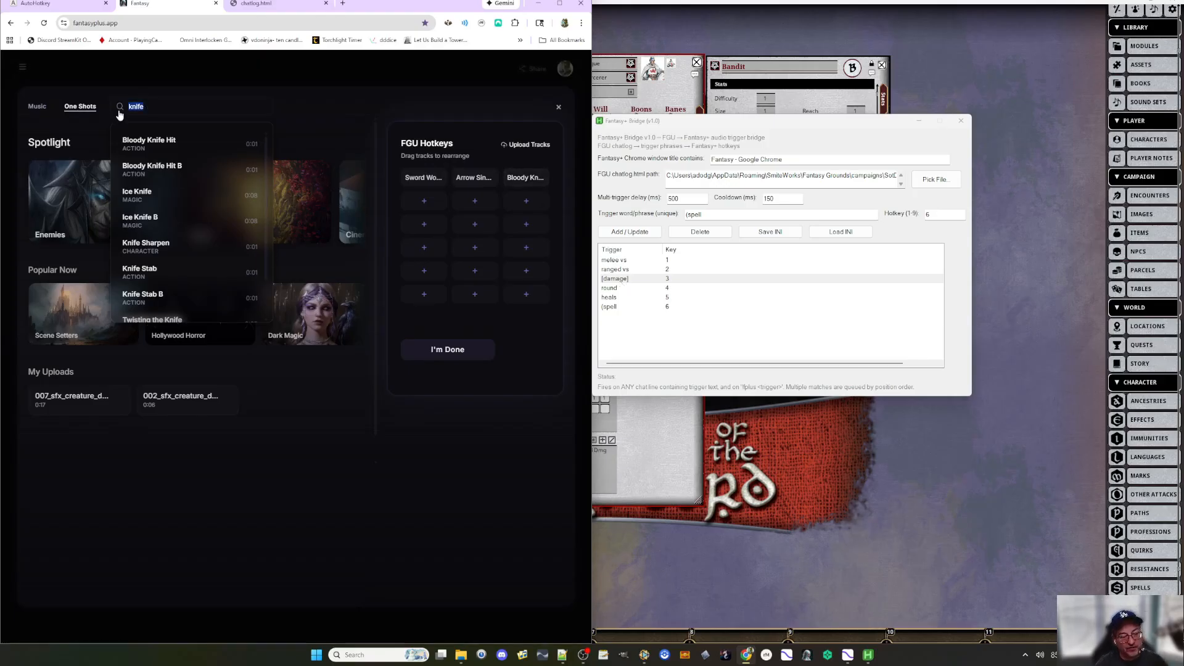
key(BackSpace)
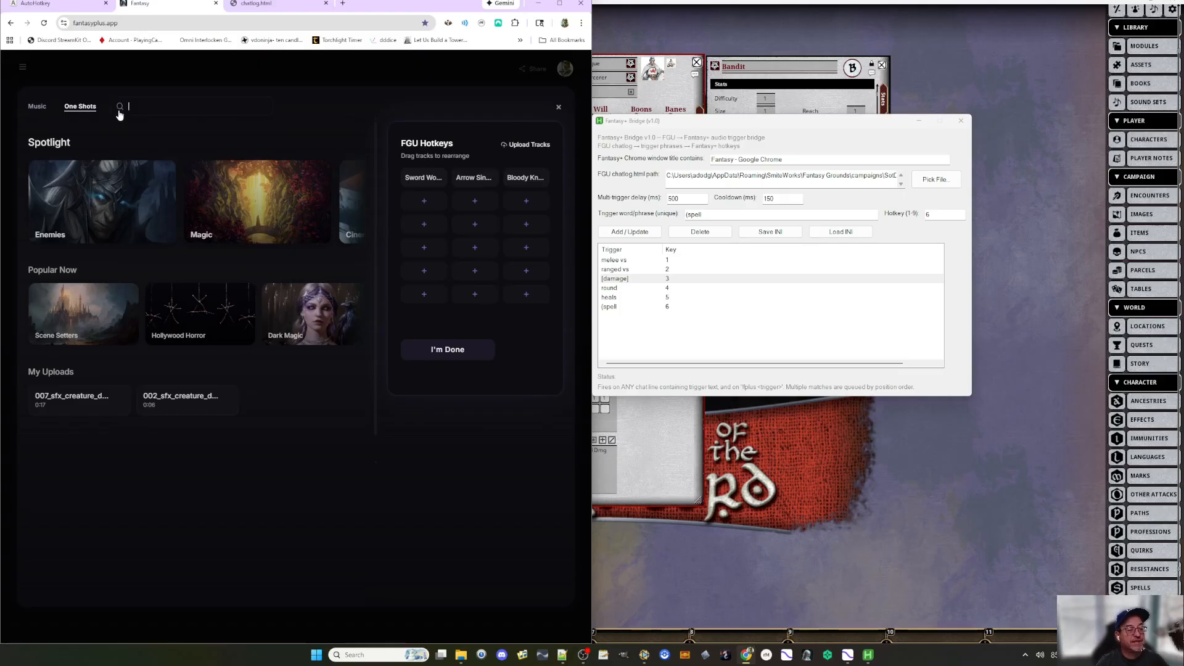
text(brahm)
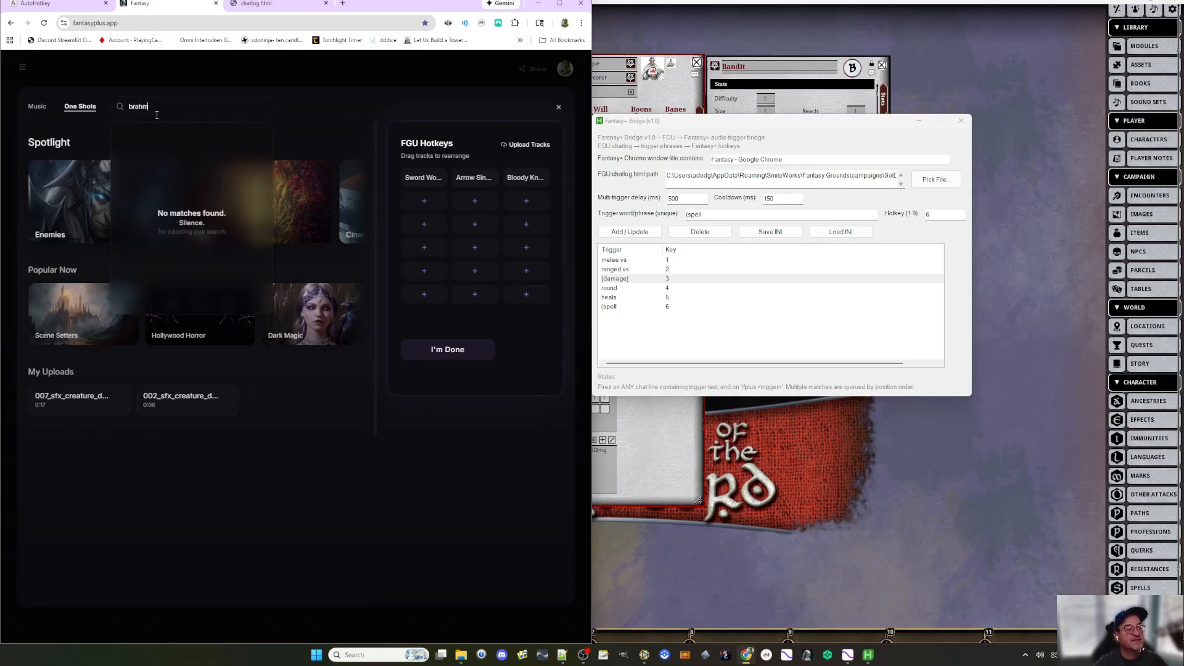
key(BackSpace)
key(BackSpace)
key(BackSpace)
key(BackSpace)
key(BackSpace)
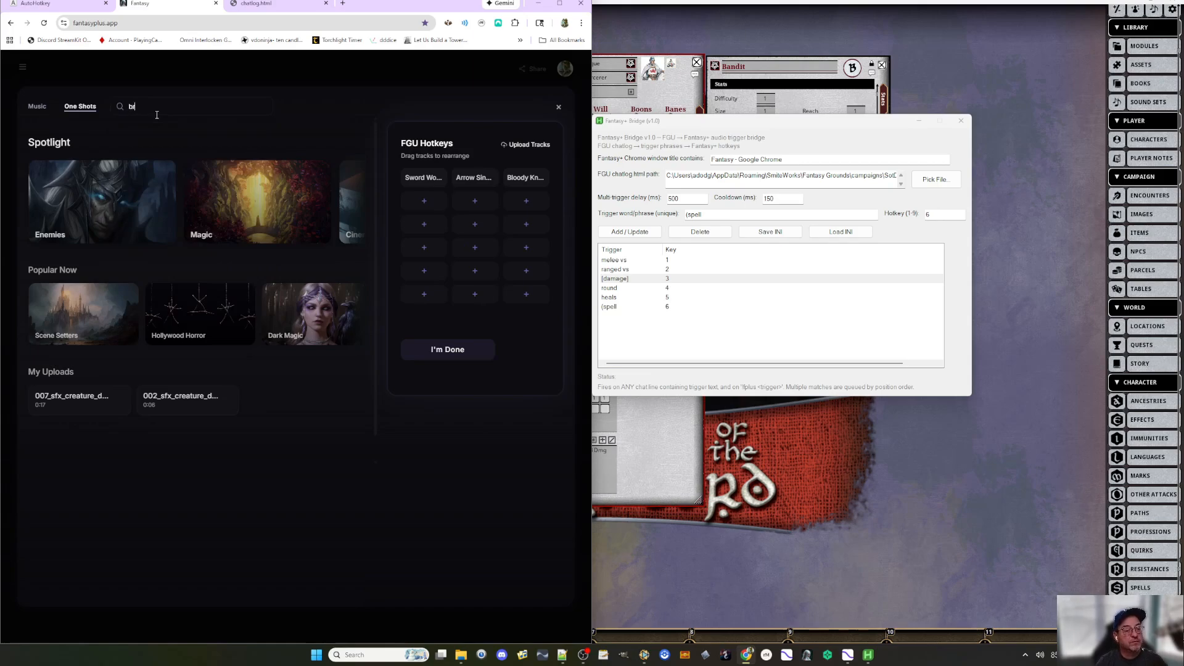
text(brah)
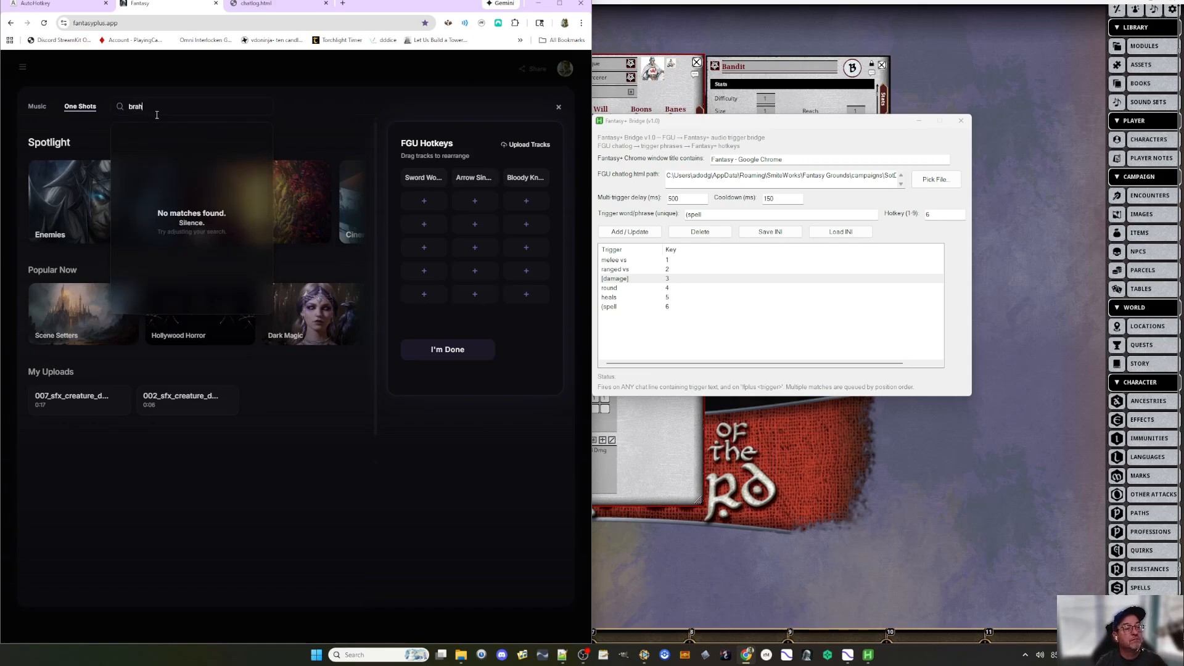
key(BackSpace)
key(BackSpace)
key(BackSpace)
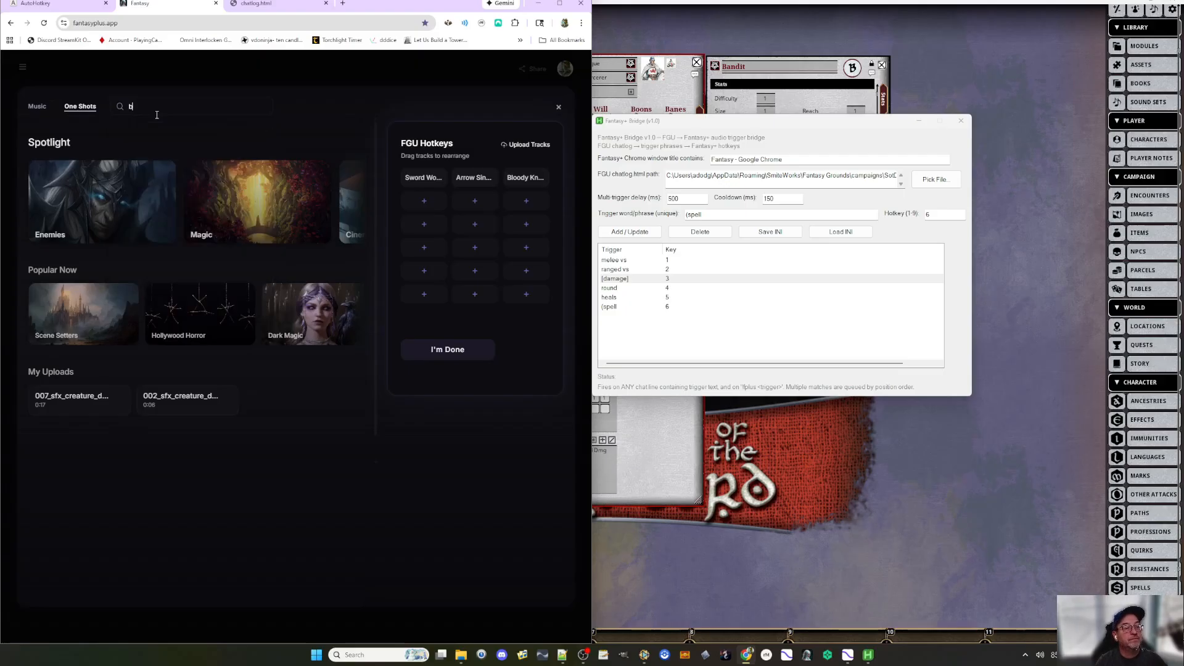
key(BackSpace)
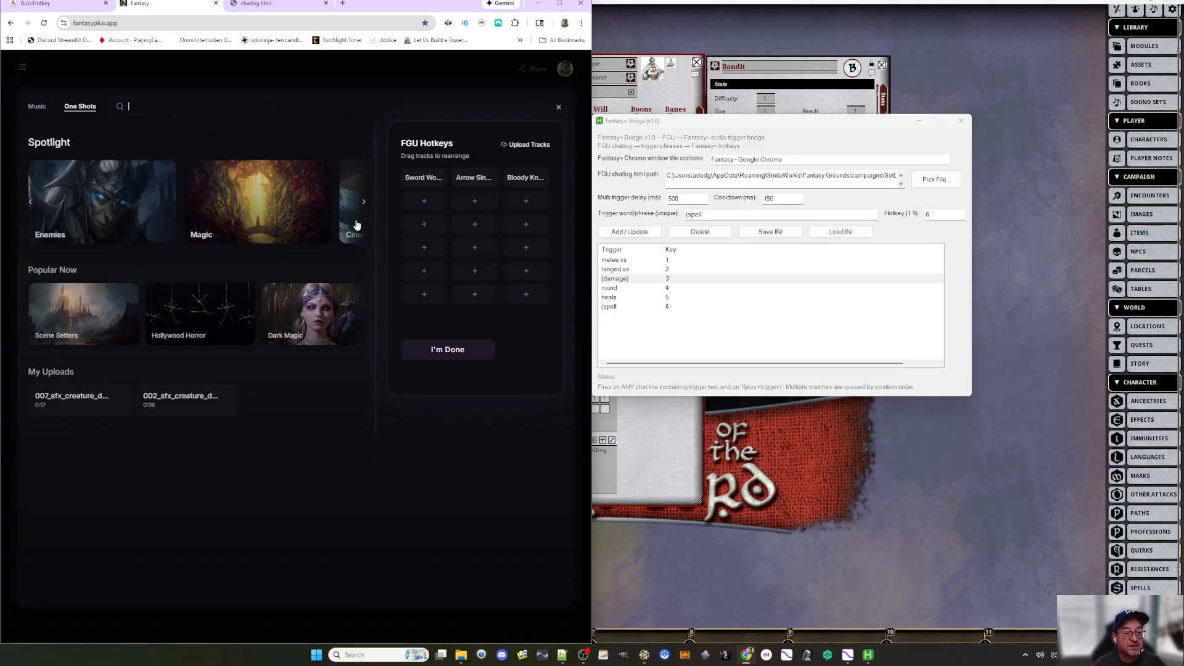
- Look through the Spotlight categories of the one-shots and open Cinematic Textures
click(364, 204)
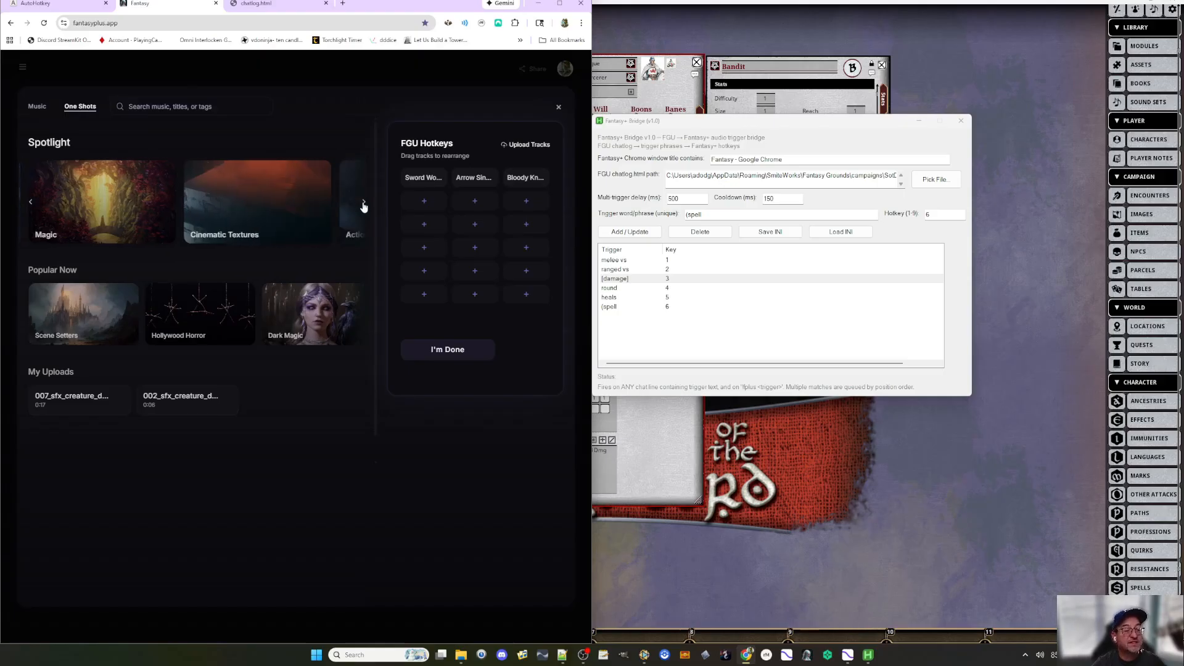
click(364, 205)
click(364, 206)
click(364, 205)
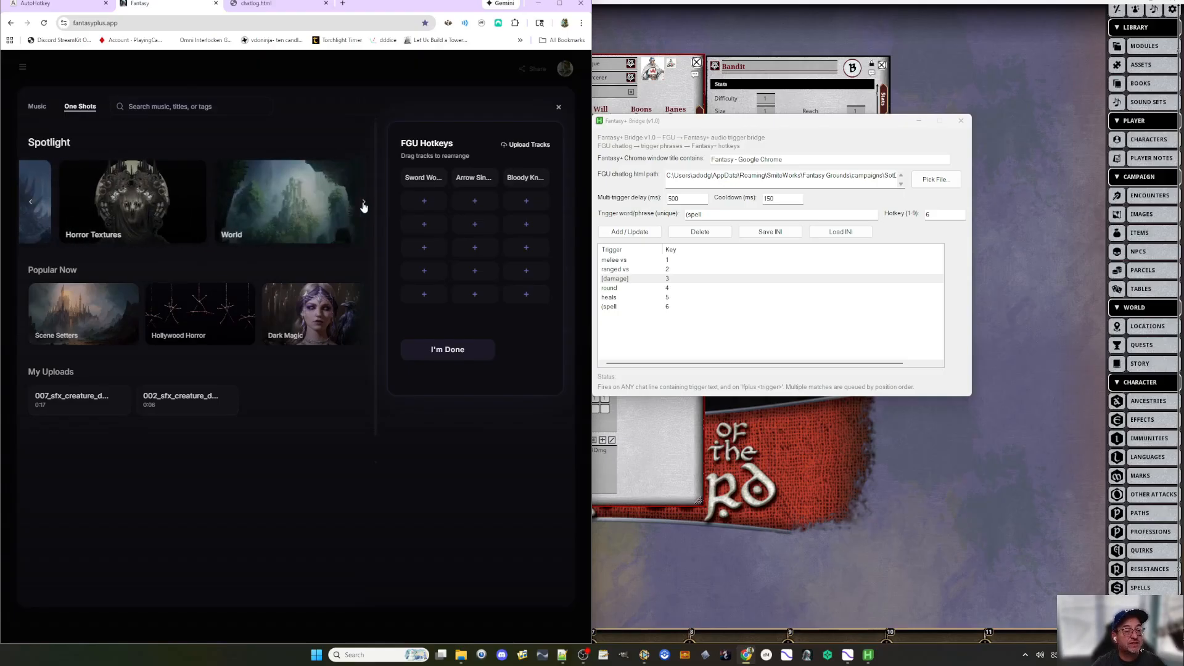
click(364, 205)
click(364, 206)
click(364, 205)
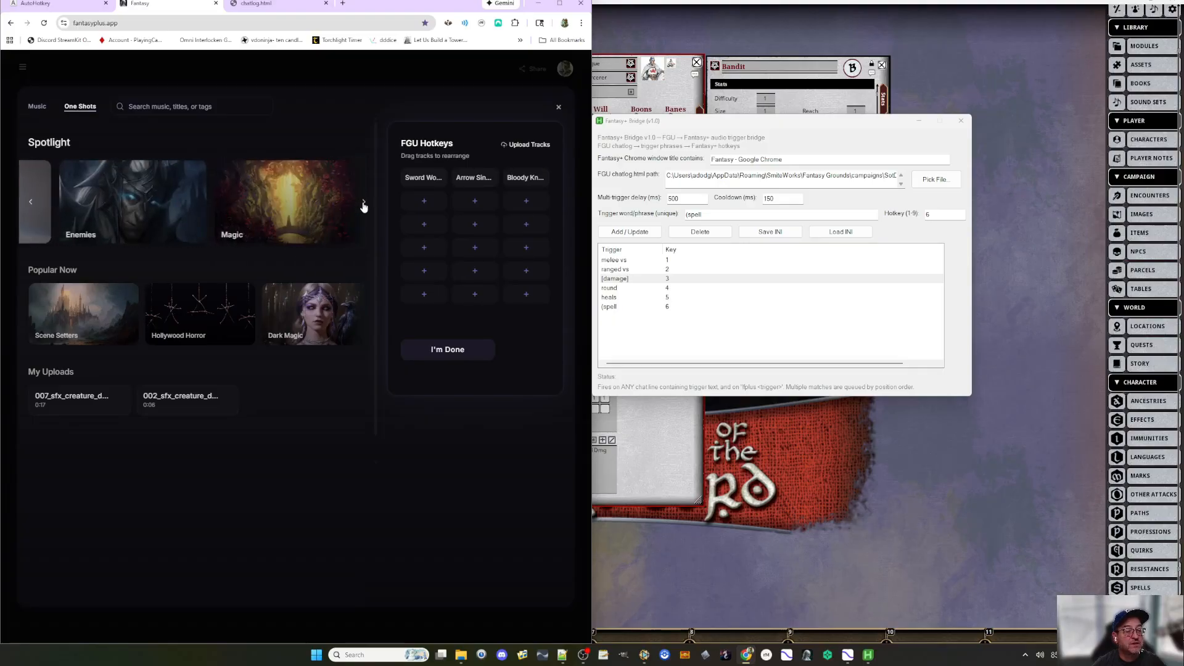
click(364, 205)
click(363, 206)
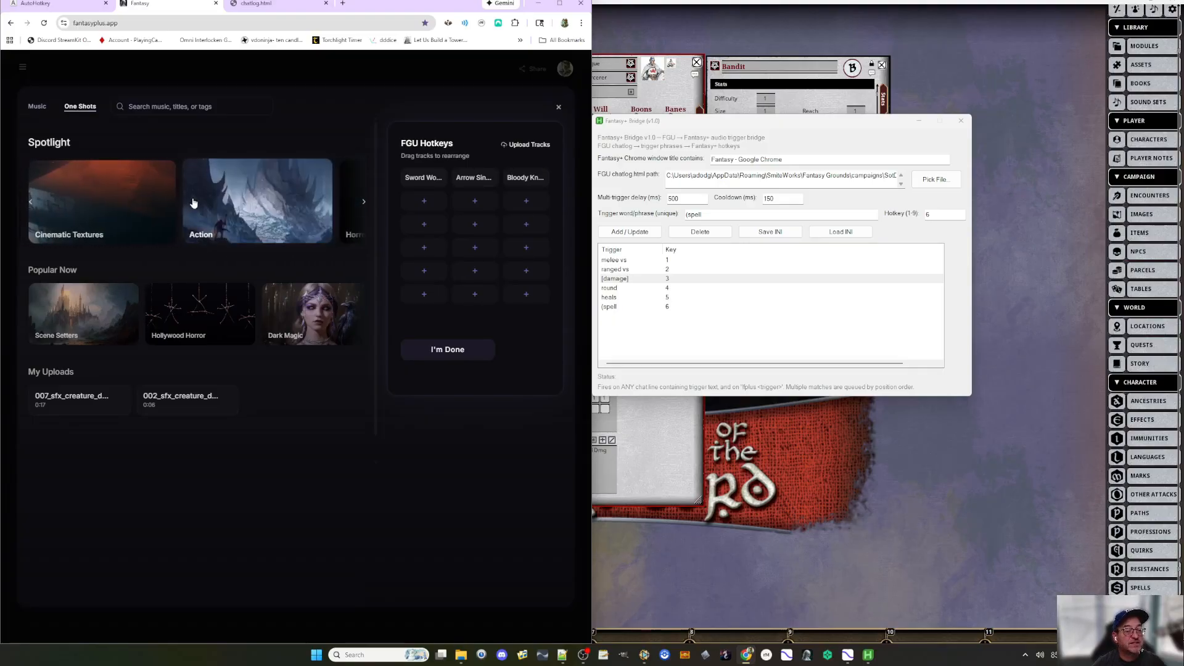
click(117, 204)
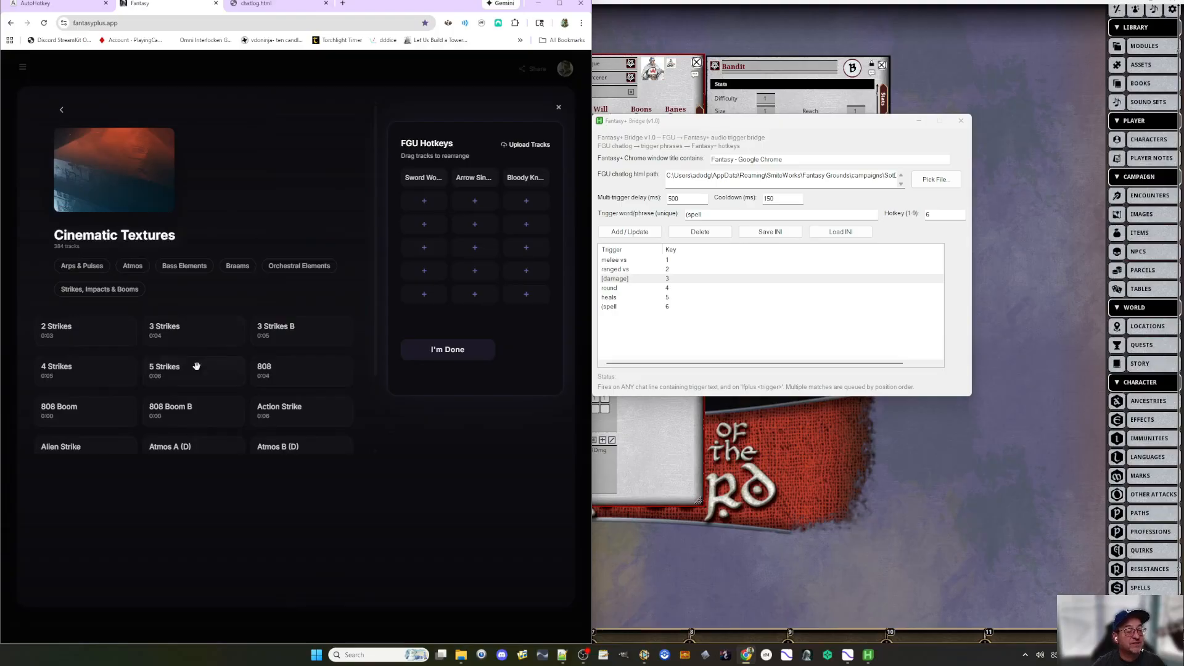
- Find the Atmos A (D) track in Cinematic Textures and preview it briefly
scroll(210, 388, down, 2)
scroll(211, 390, down, 1)
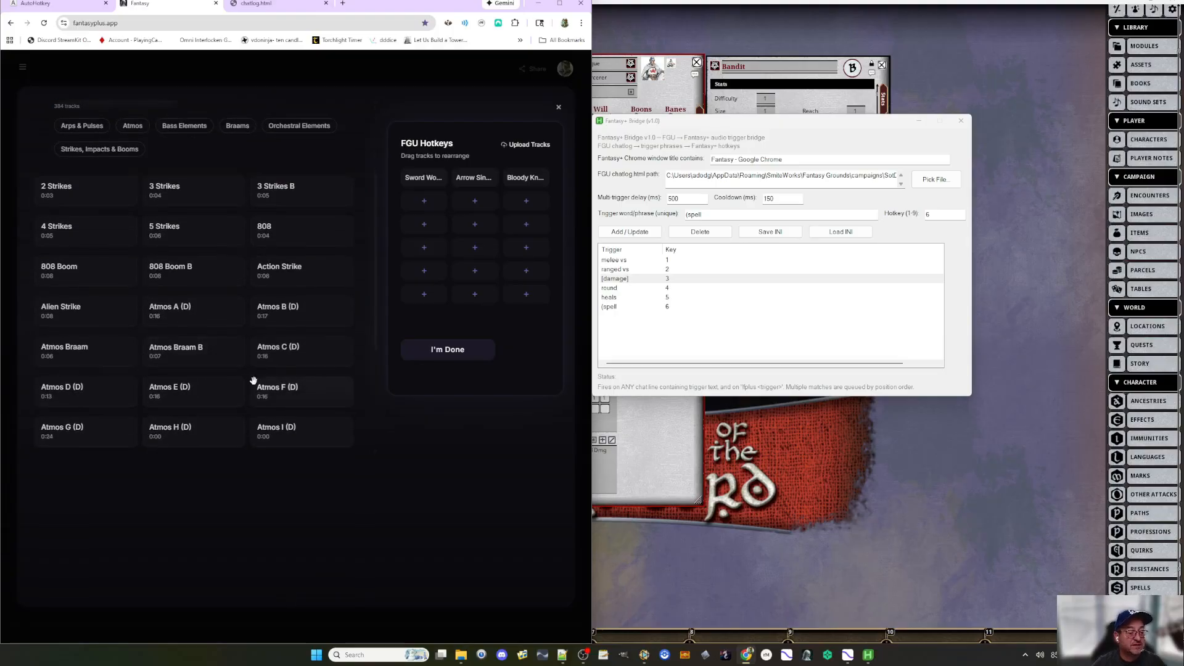
click(185, 312)
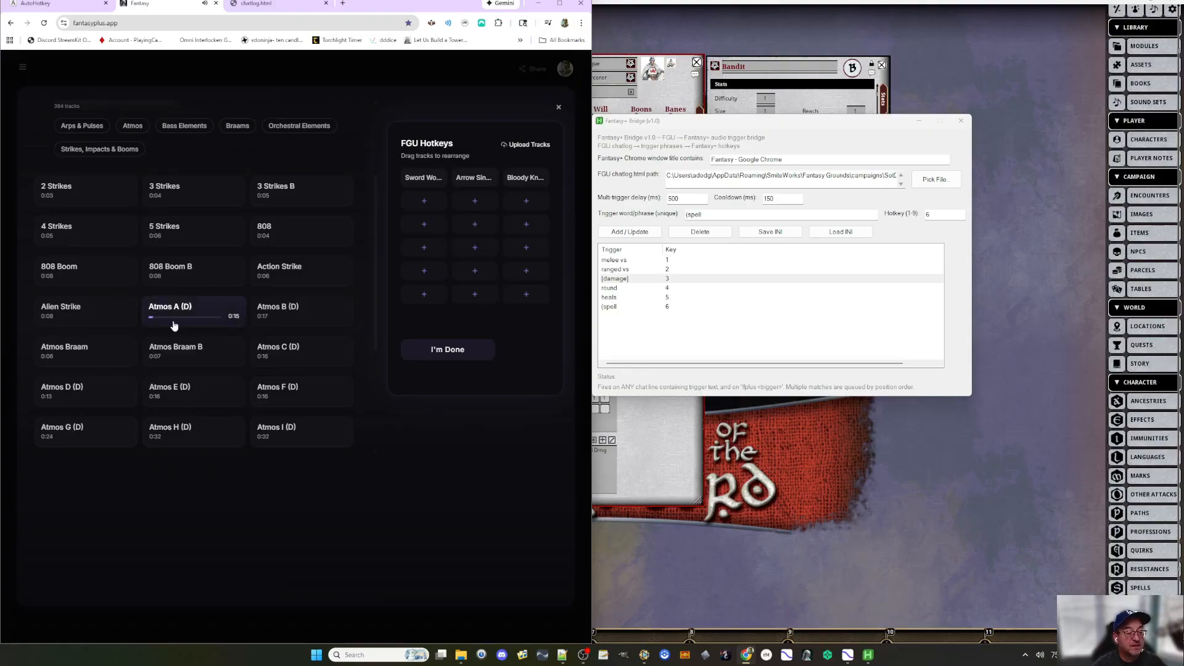
click(179, 306)
- Filter the Cinematic Textures tracks to Braams, look over them and return to the one-shots overview
scroll(203, 272, up, 2)
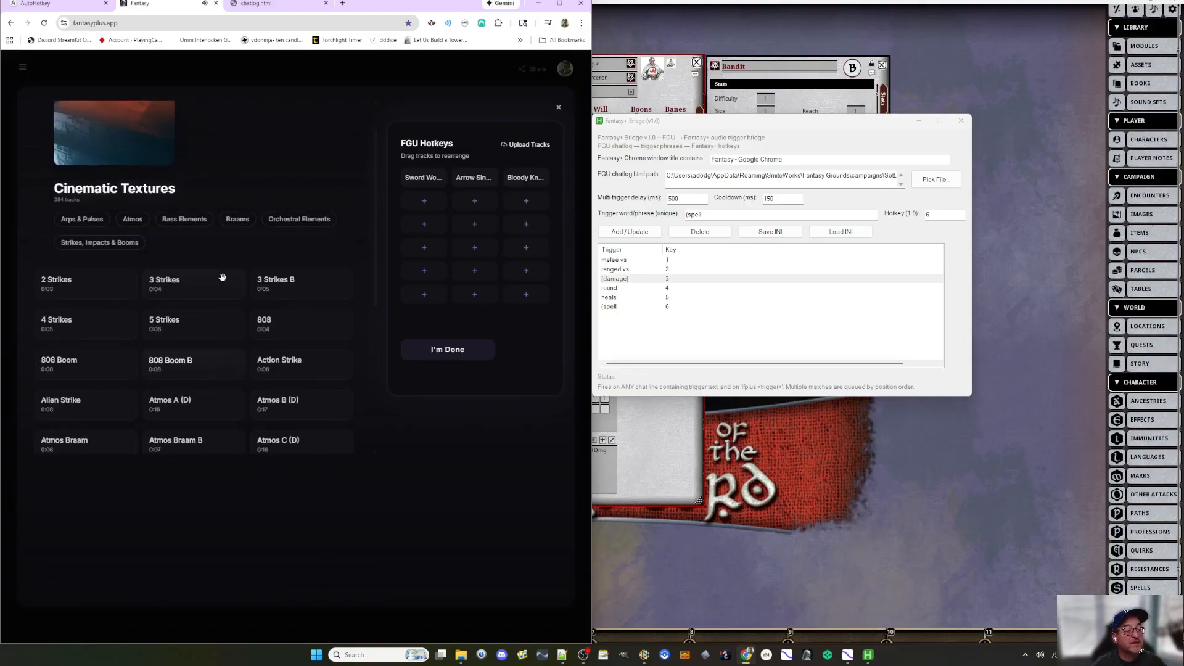
scroll(185, 309, up, 1)
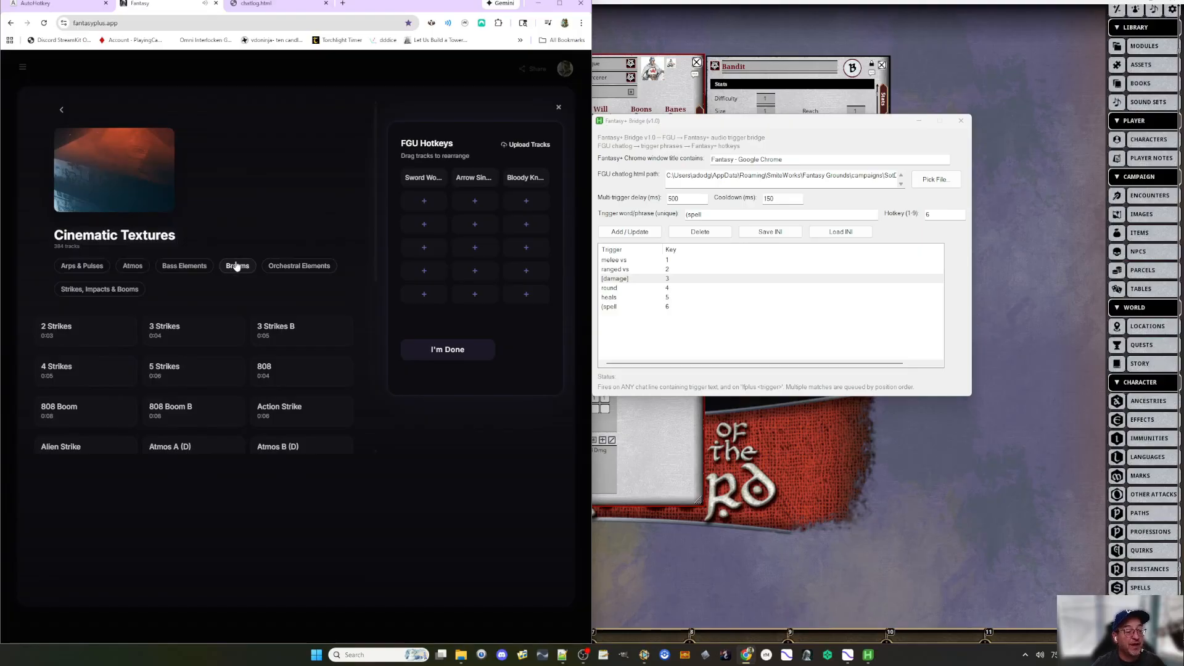
click(225, 272)
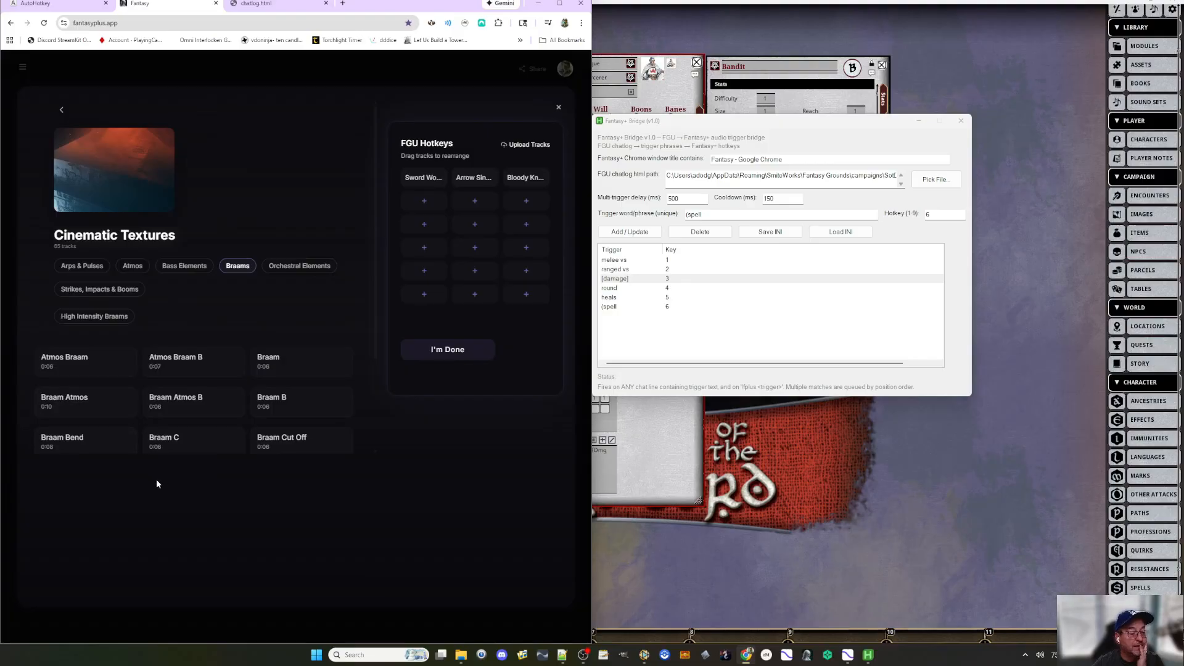
click(61, 109)
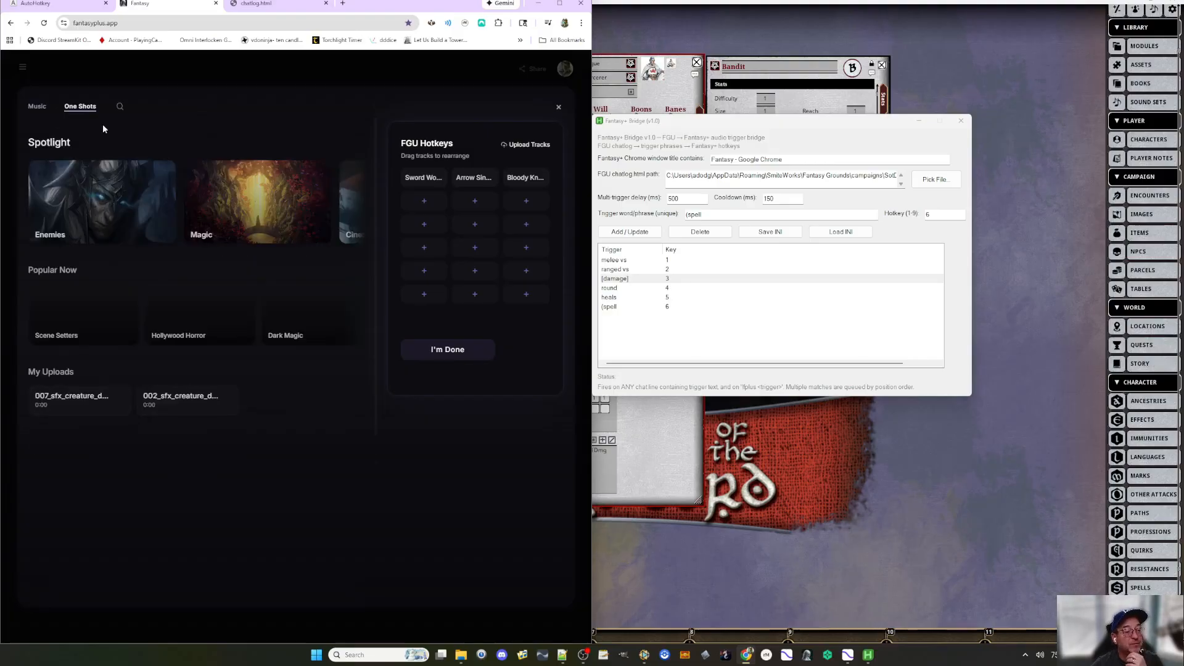
- Preview the Window Smash sound from the Miscellaneous tracks of the Action category
click(364, 203)
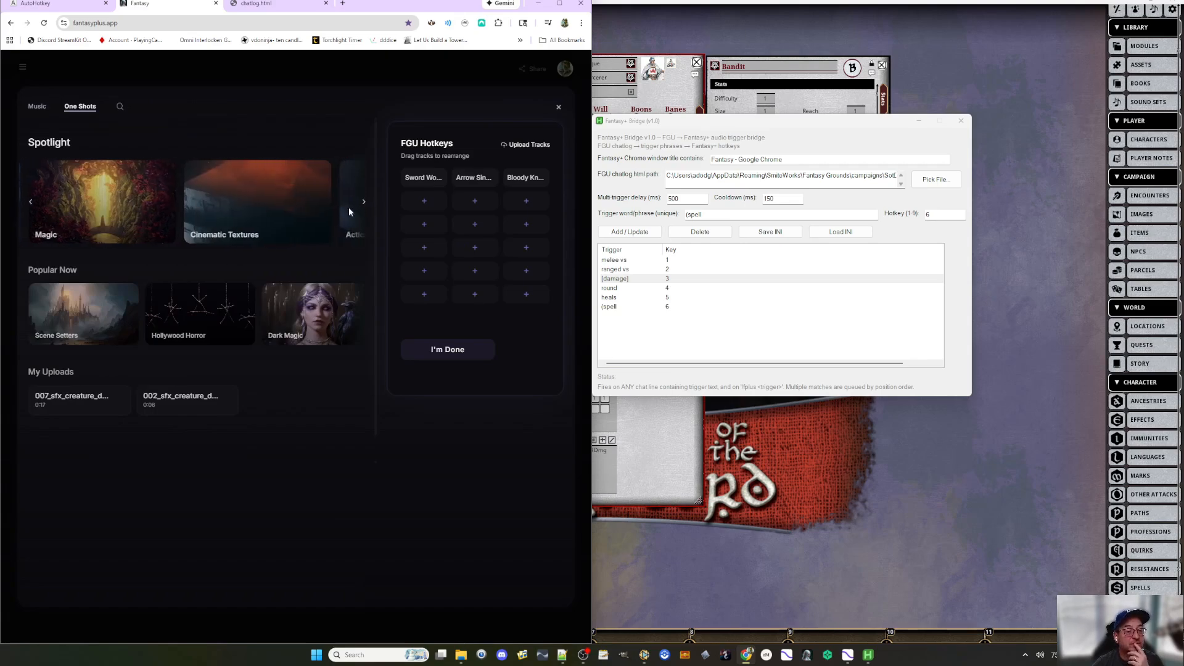
click(365, 206)
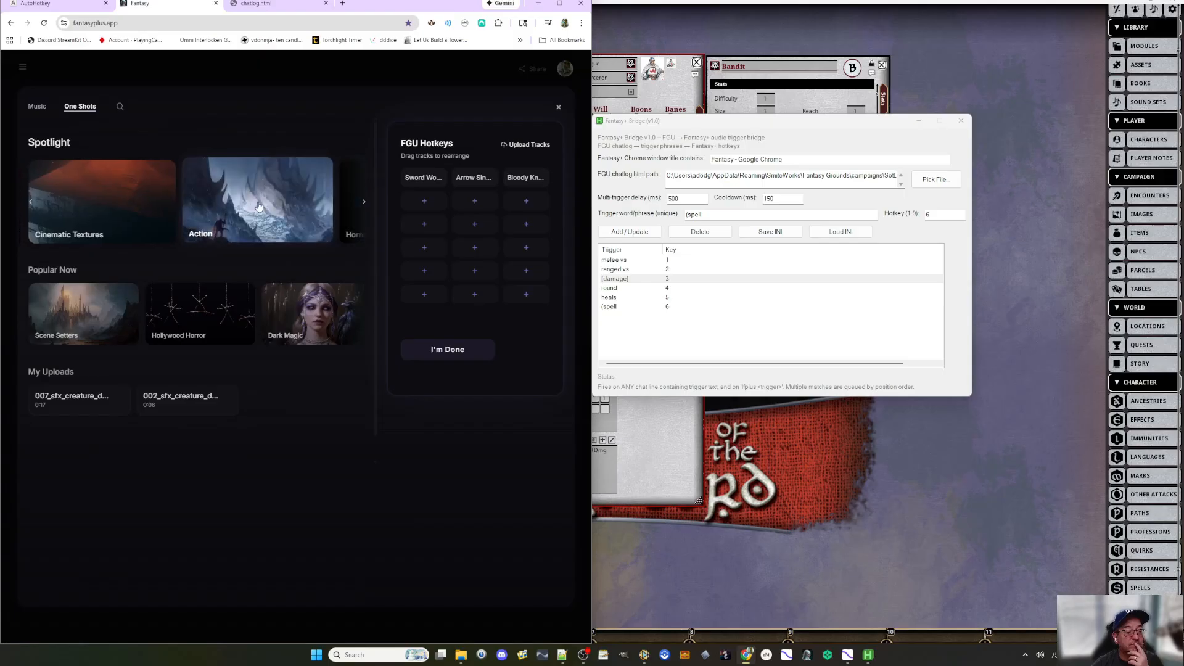
click(259, 208)
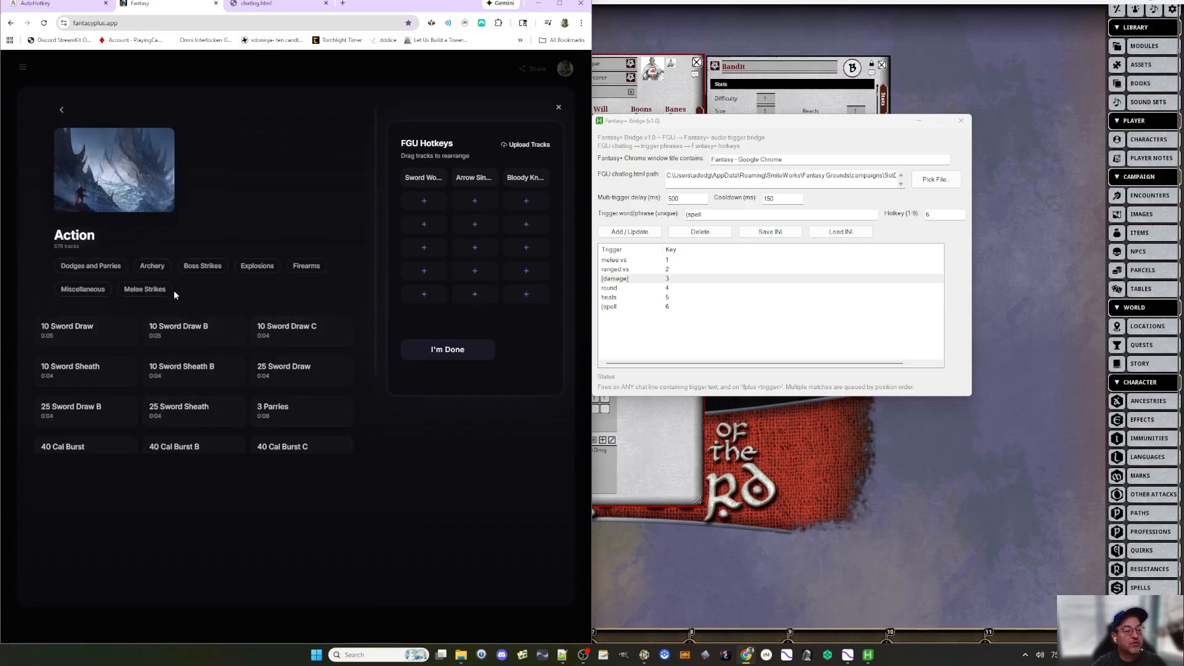
click(91, 289)
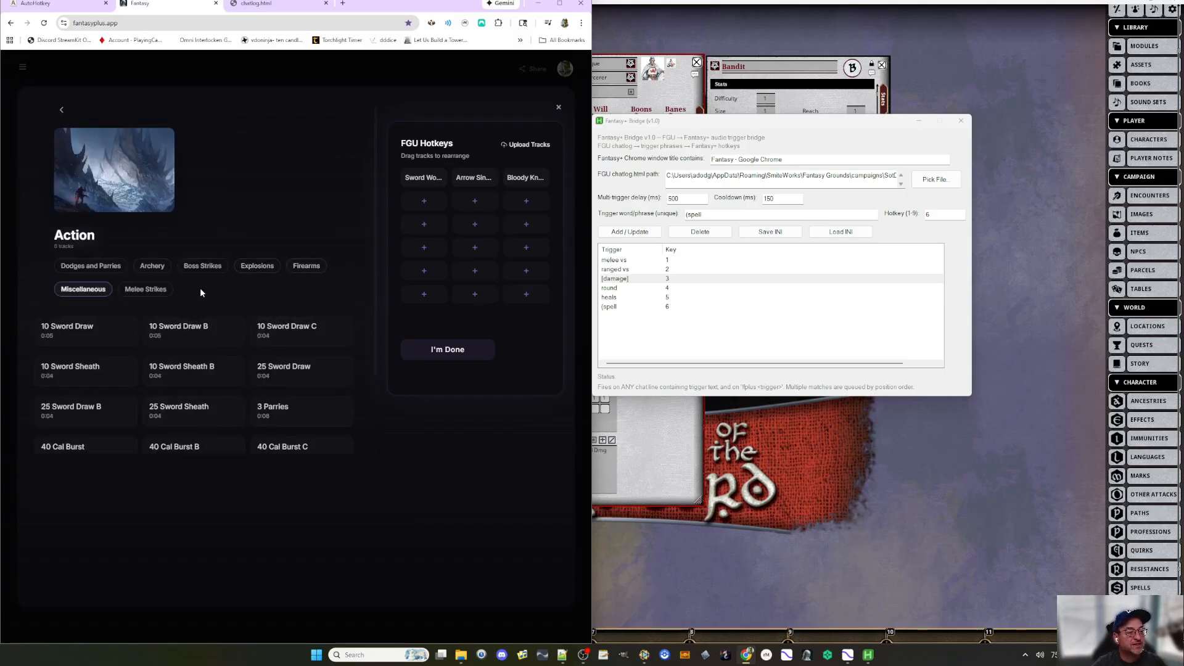
scroll(259, 438, down, 5)
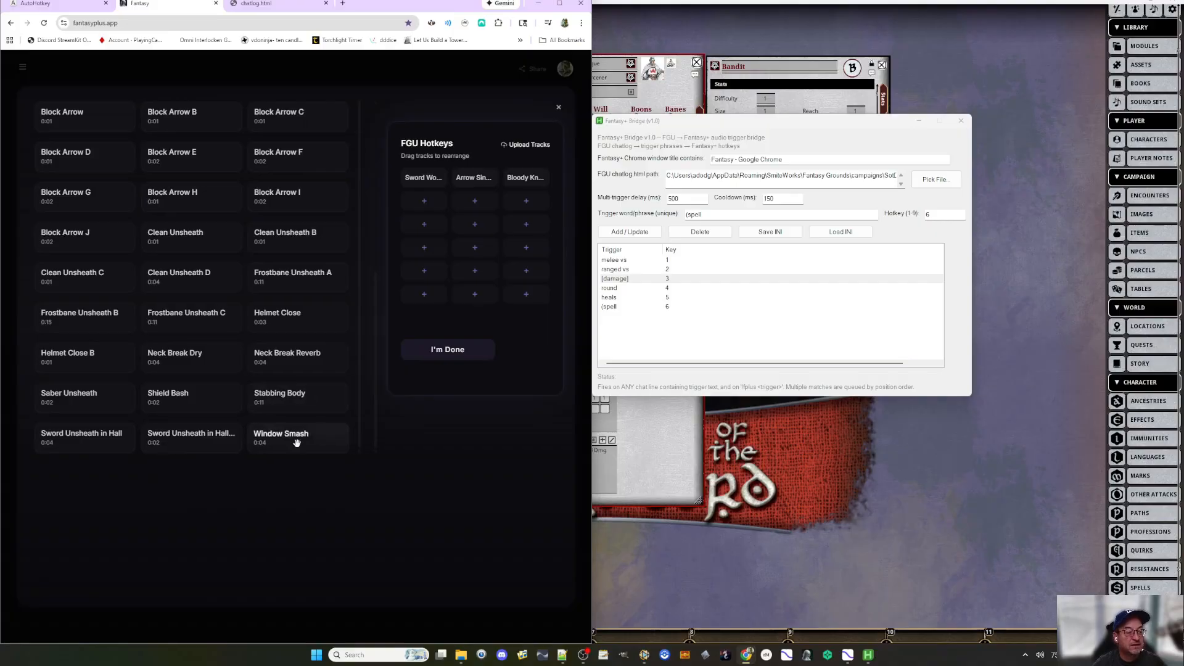
click(297, 444)
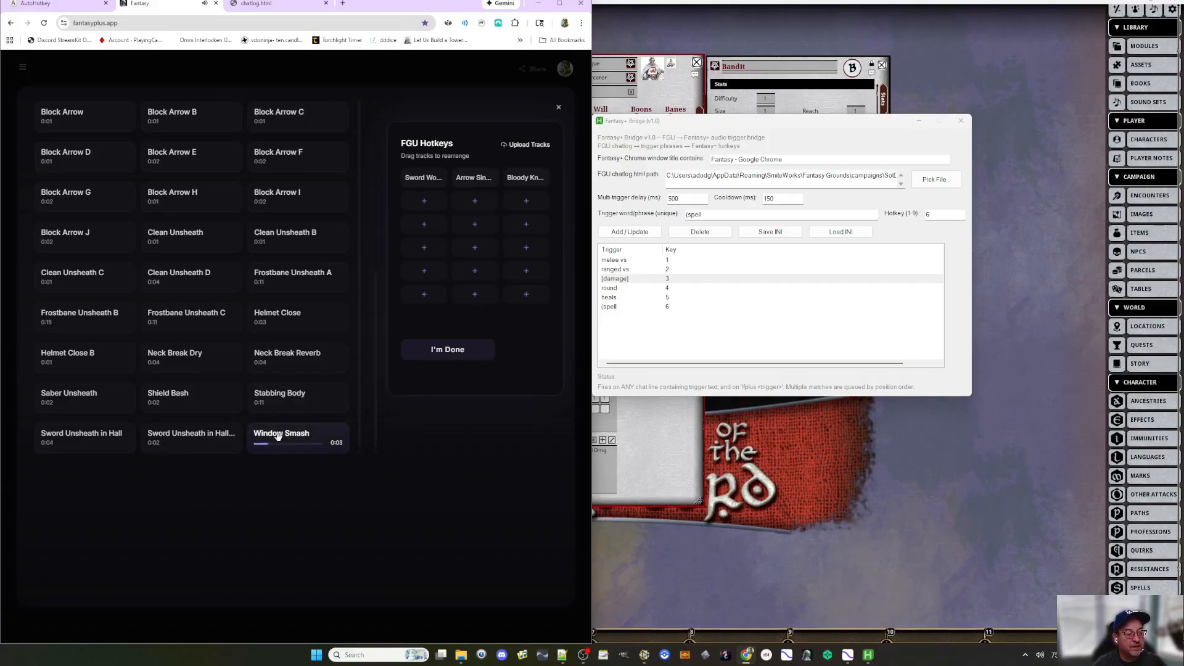
- Return to the one-shots overview and open the Cinematic Textures category
scroll(278, 435, up, 6)
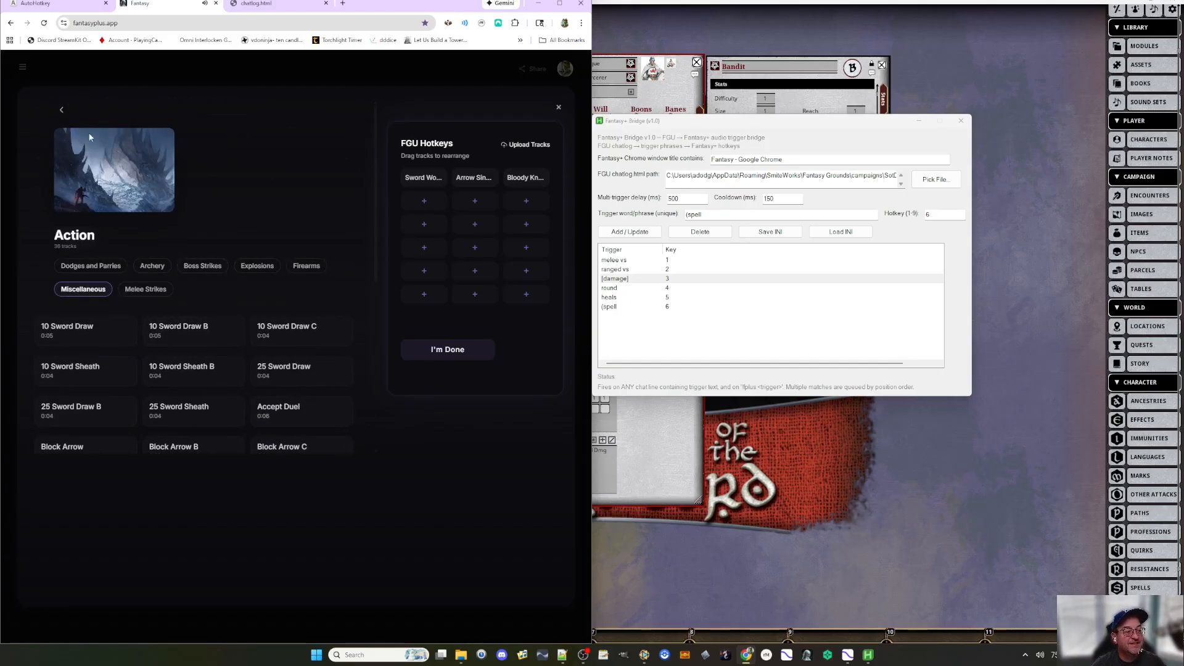
click(61, 111)
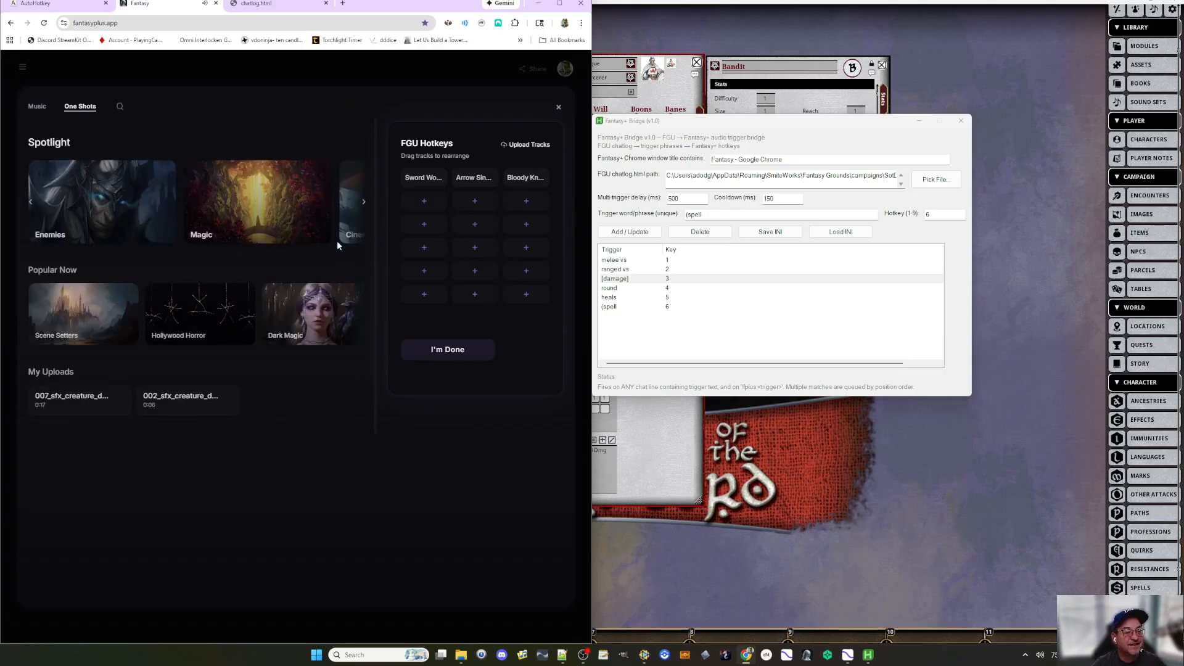
click(369, 209)
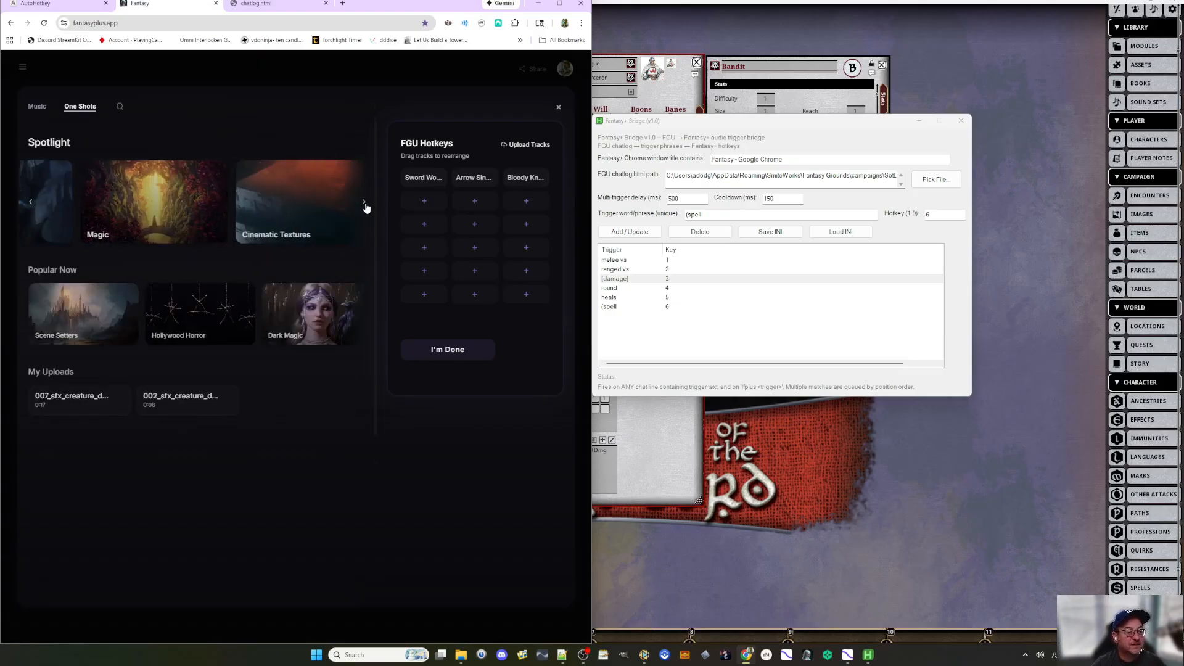
click(281, 213)
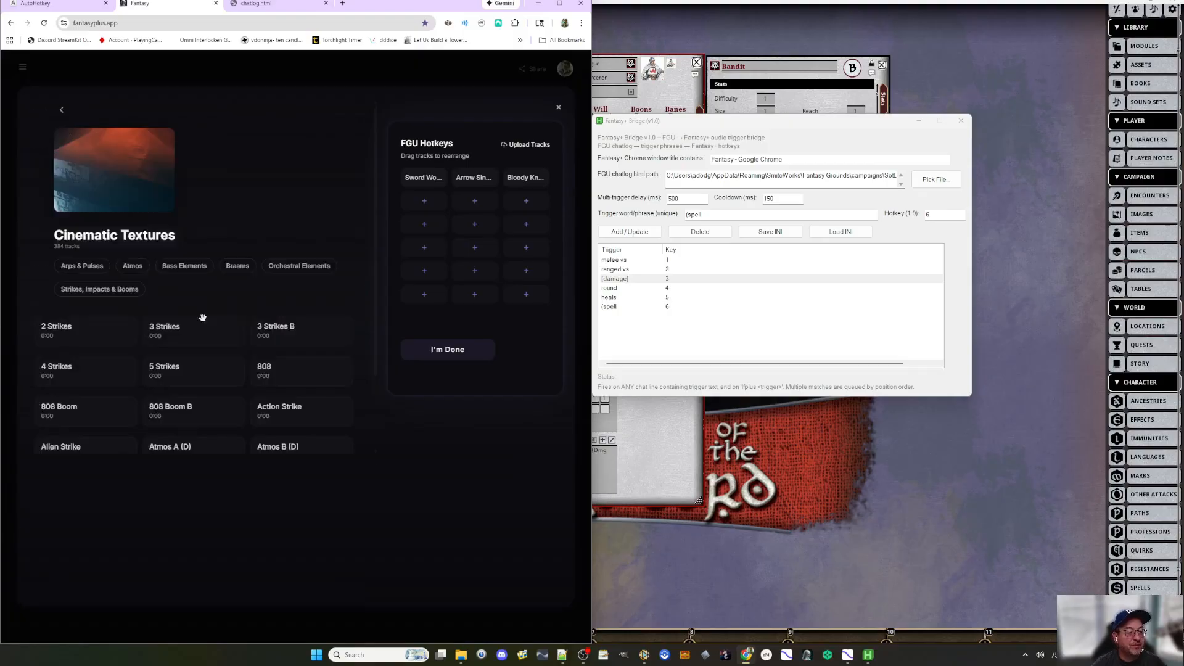
- Look through the Arps & Pulses and Atmos tracks of Cinematic Textures
scroll(165, 315, down, 2)
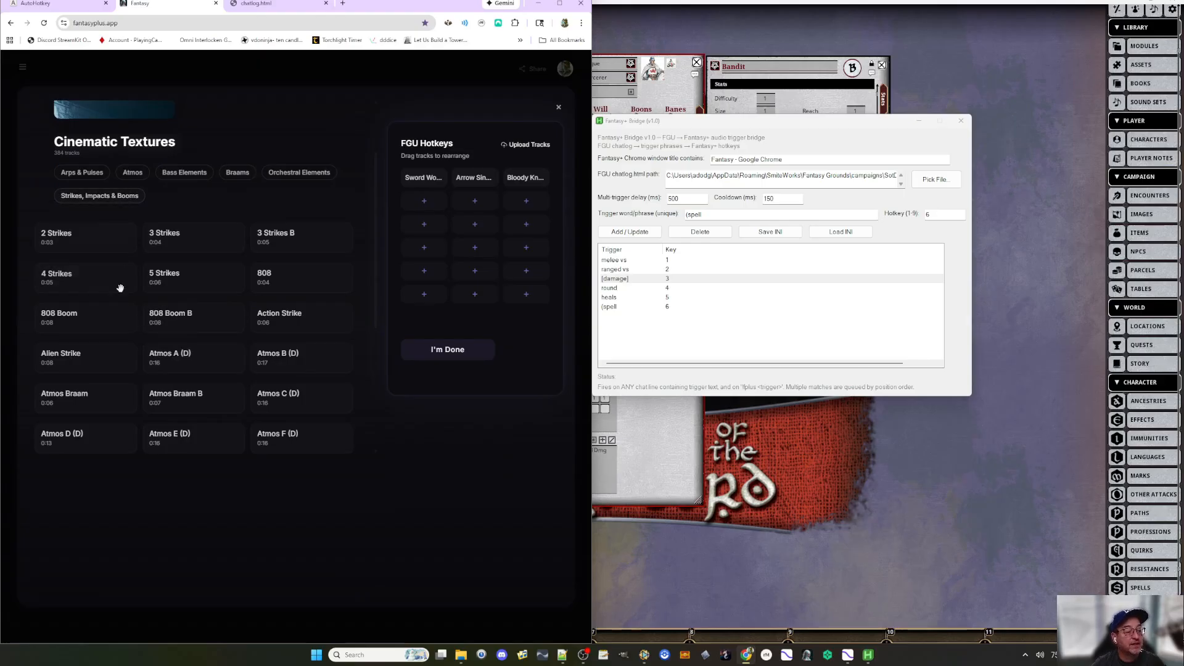
click(92, 176)
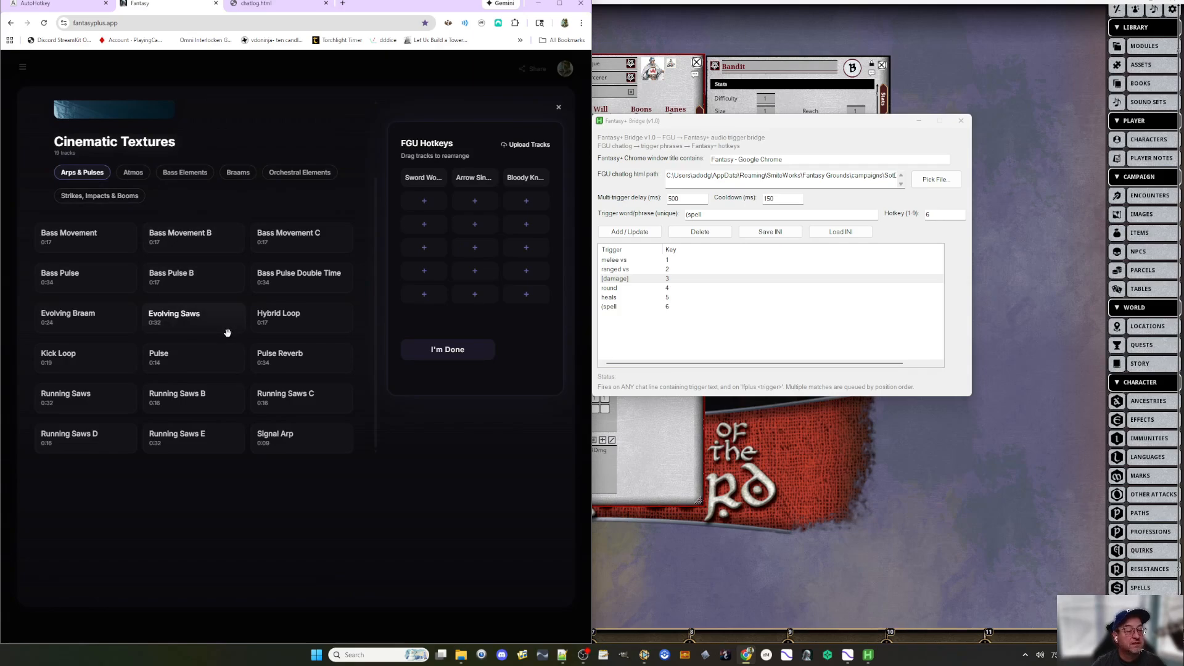
click(148, 174)
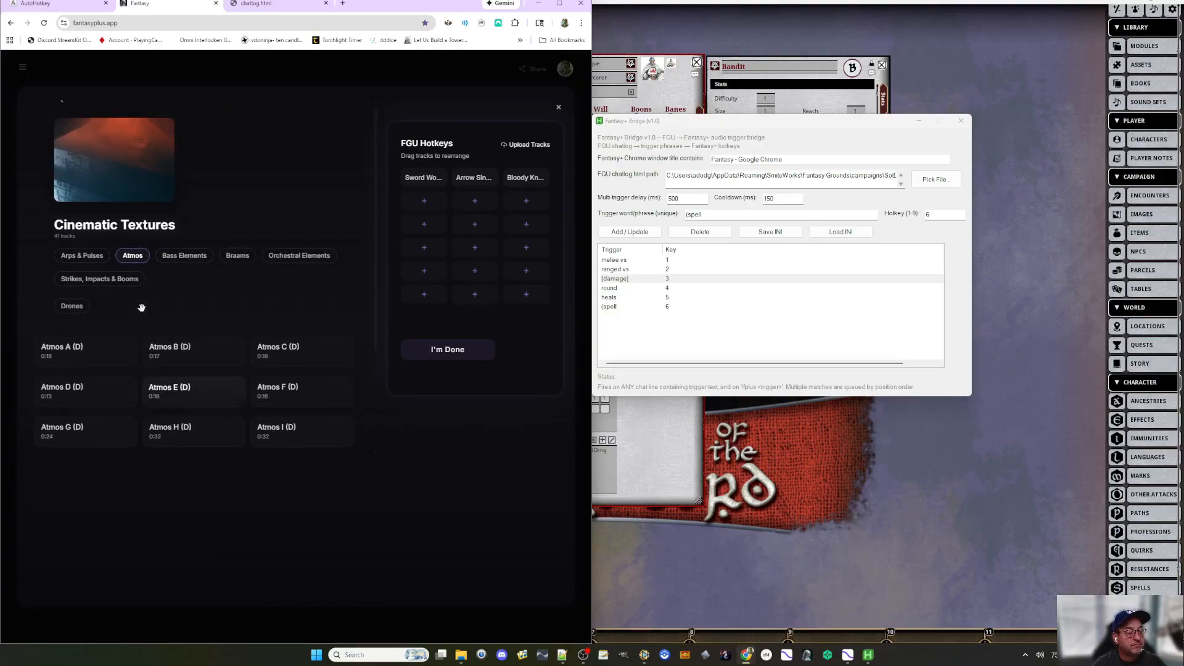
click(303, 173)
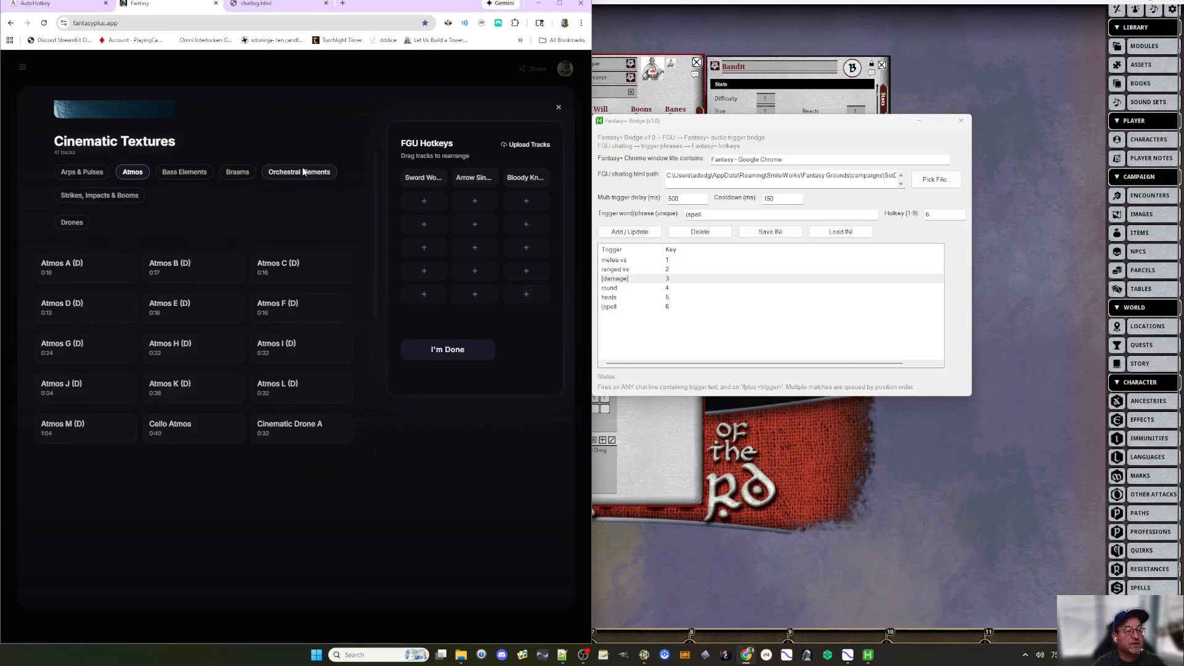
- Filter Cinematic Textures to Strikes, Impacts & Booms, preview Bell Hit A and assign it to the fourth FGU Hotkeys slot
click(99, 196)
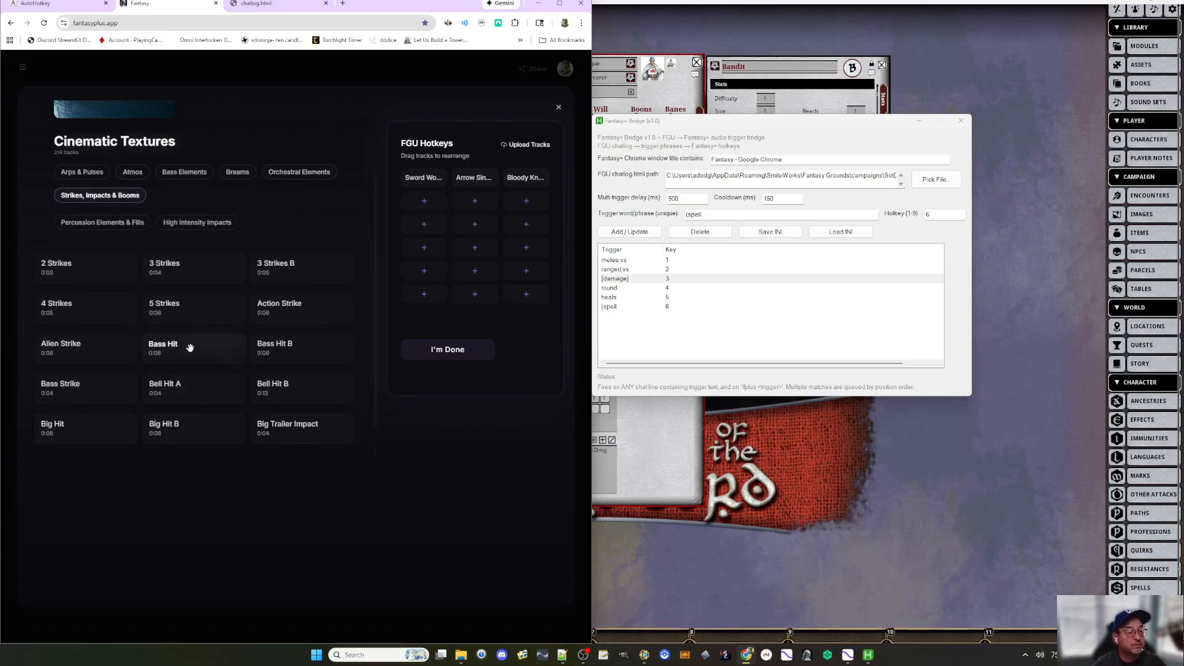
scroll(314, 355, down, 1)
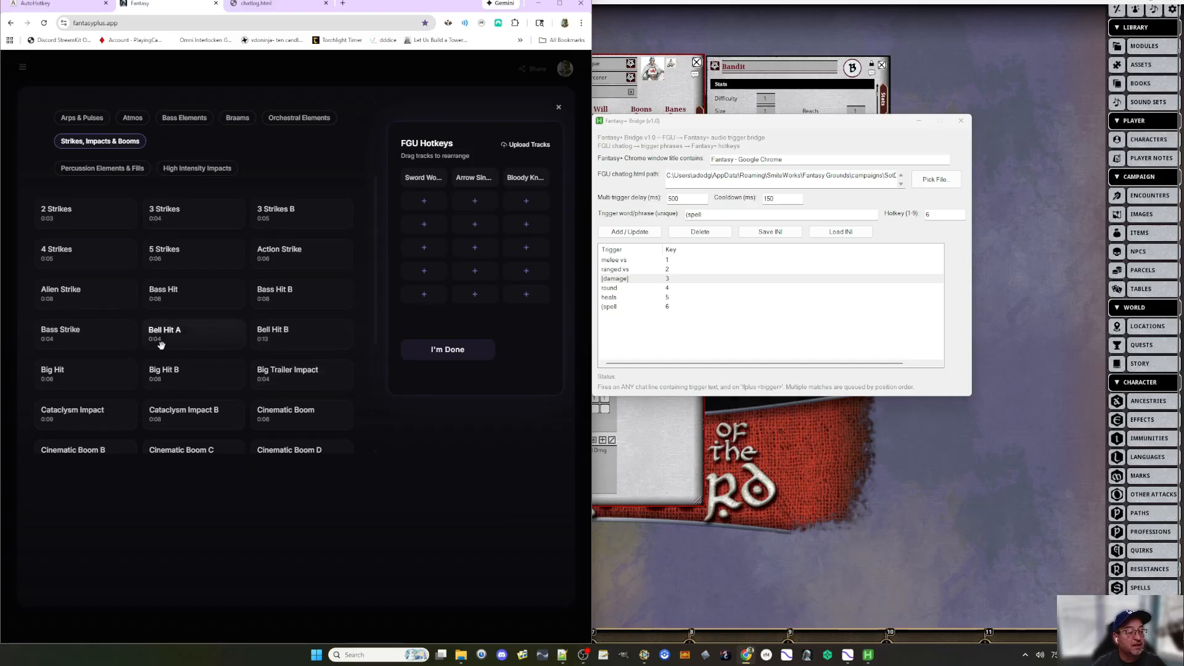
click(171, 341)
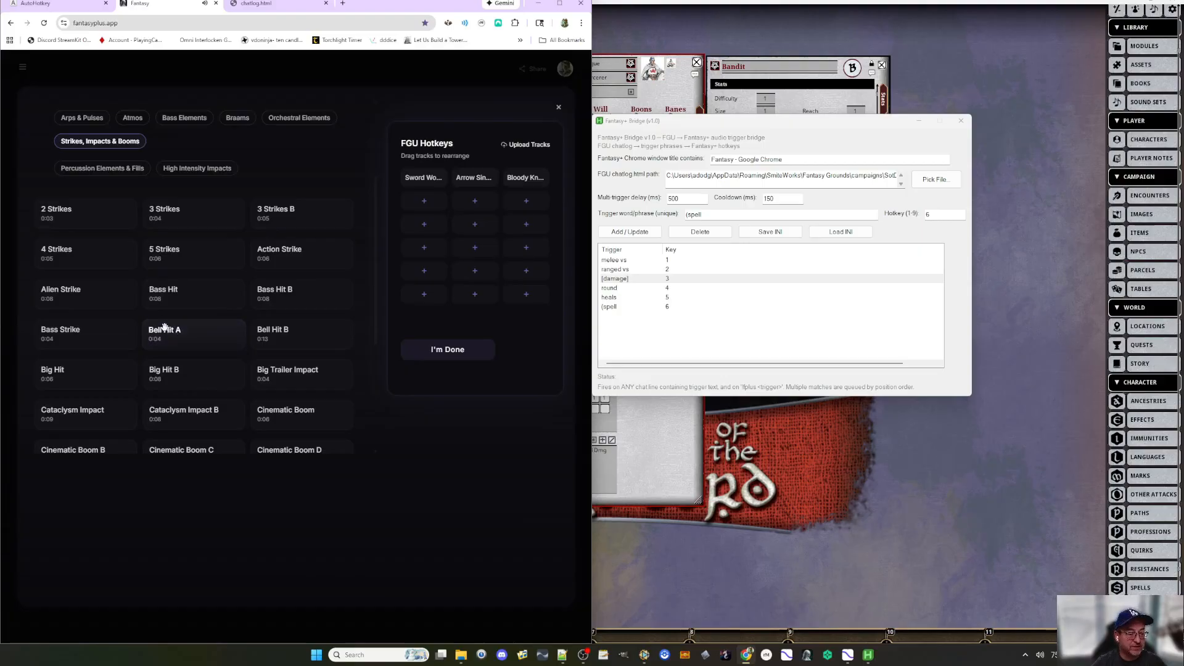
drag(159, 327, 424, 200)
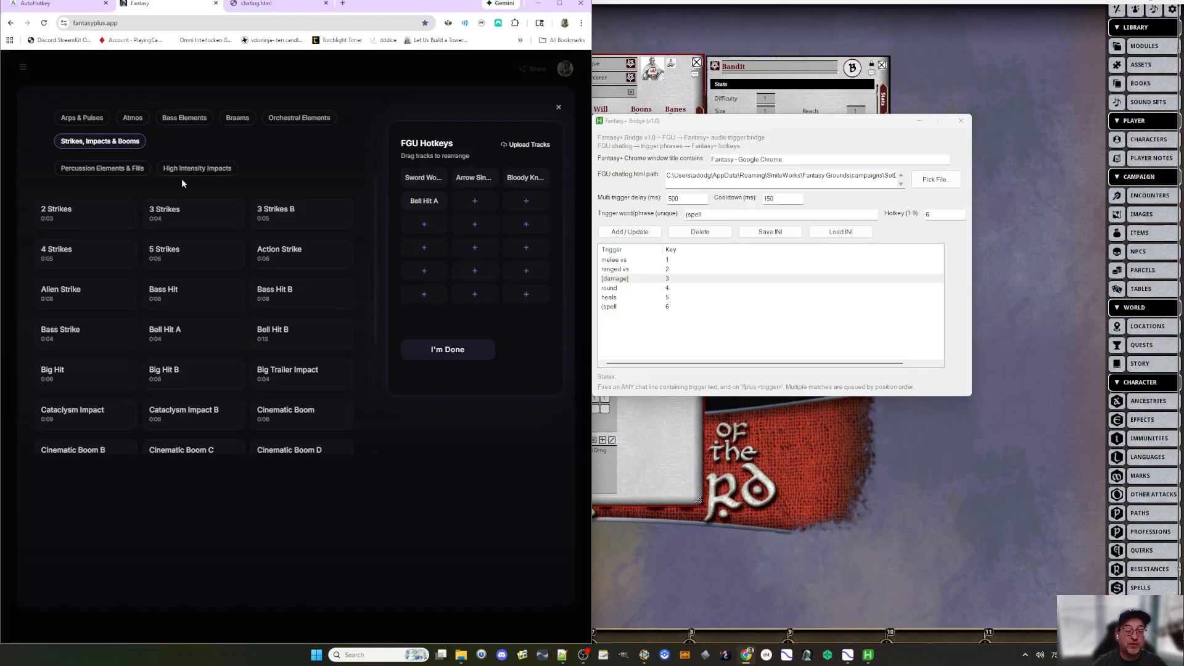
- Return to the one-shots overview, search for "heal" and look through the matching sounds
scroll(191, 185, up, 3)
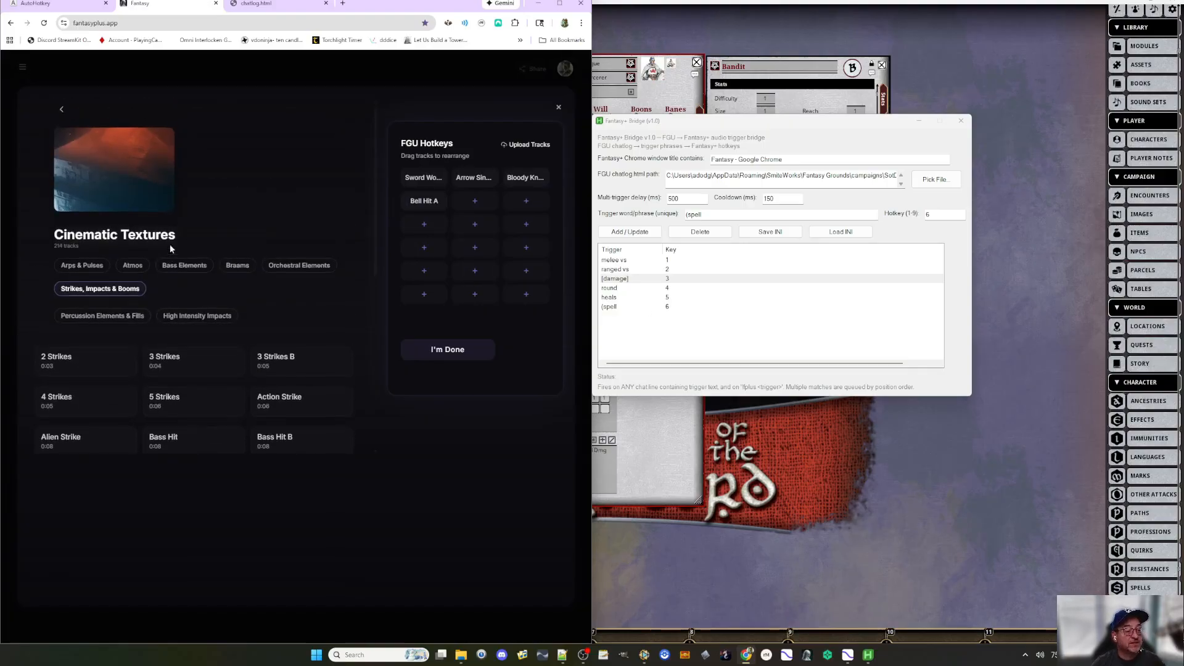
click(60, 109)
click(120, 106)
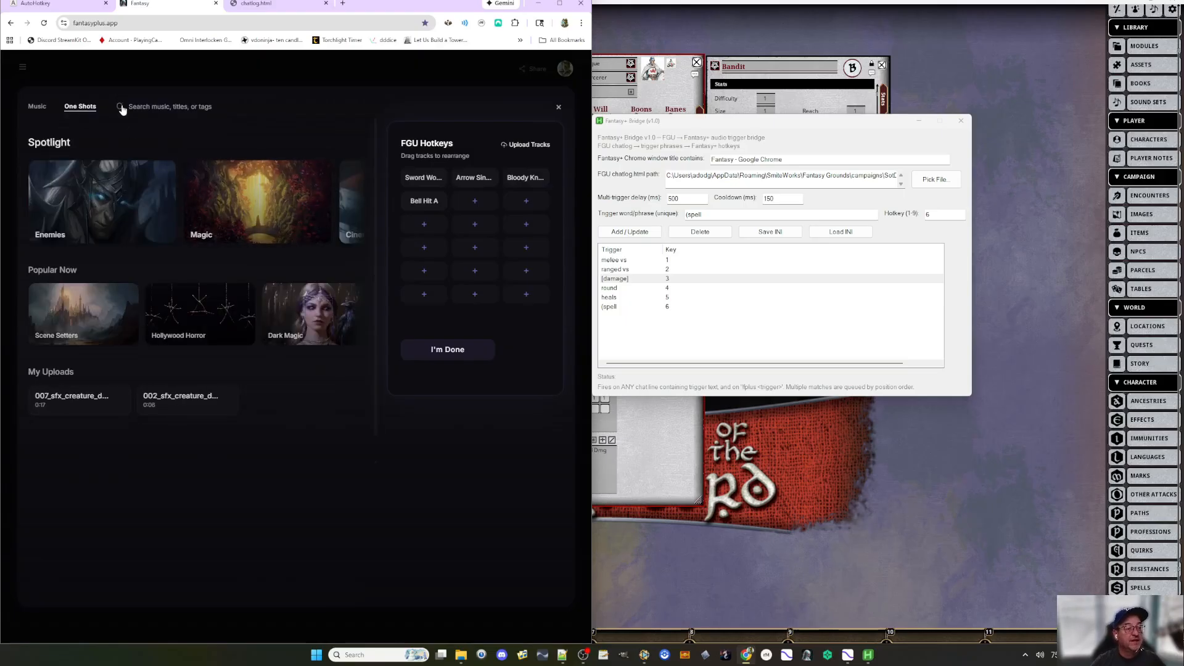
text(heal)
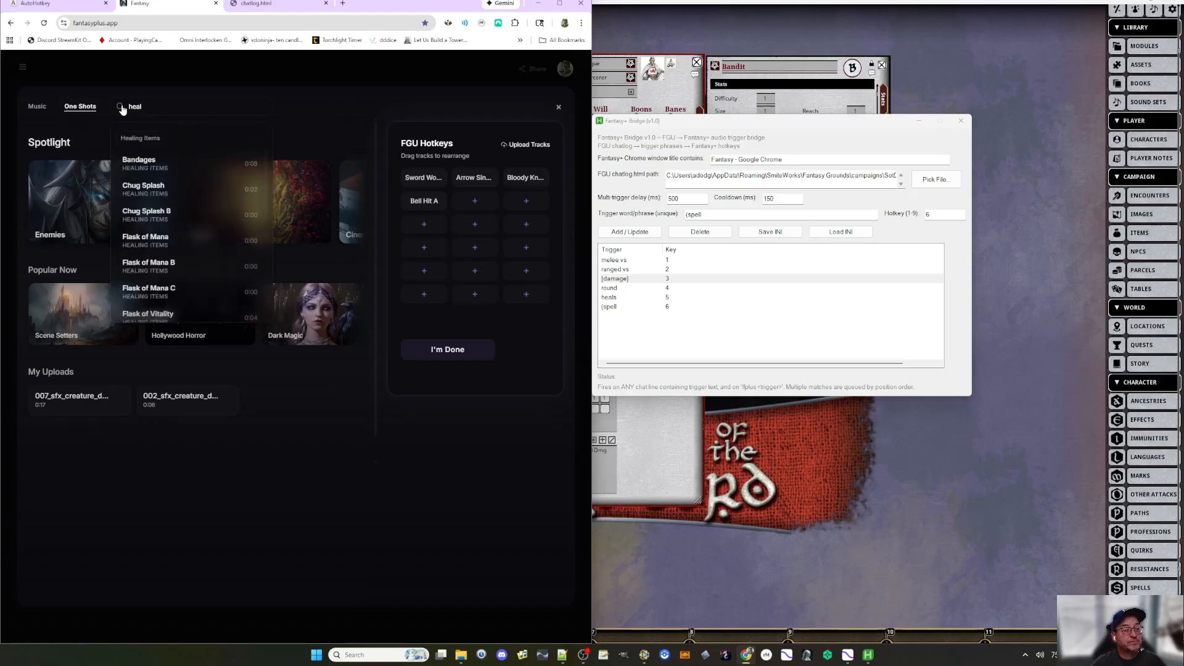
scroll(198, 267, down, 8)
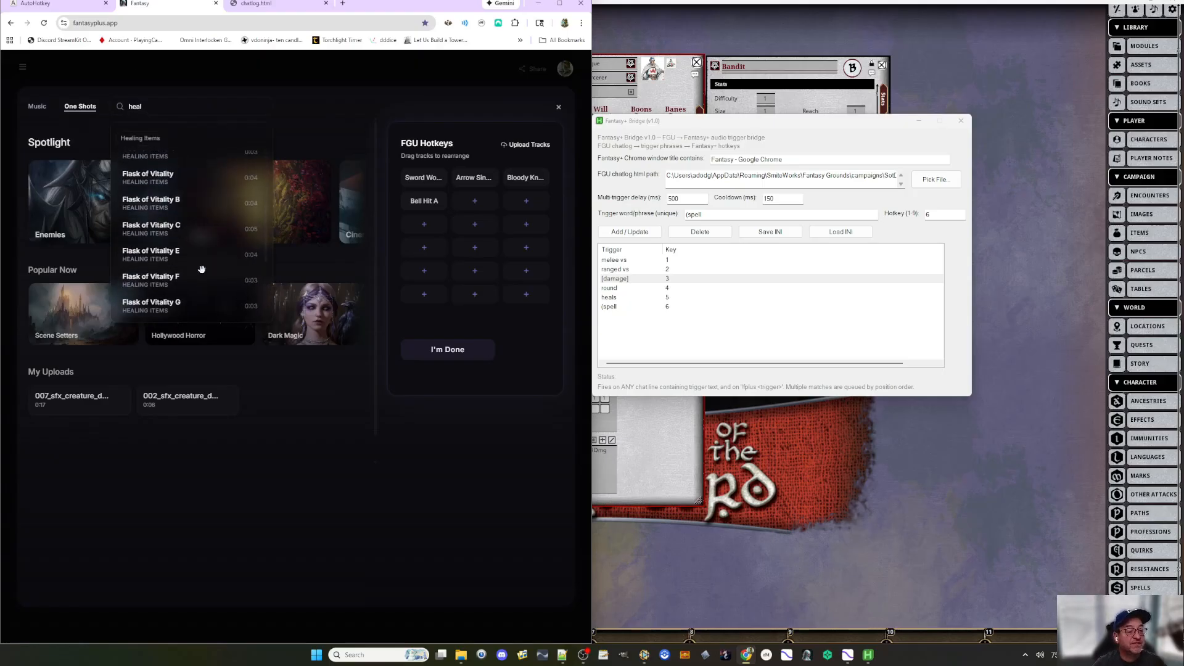
scroll(202, 269, down, 3)
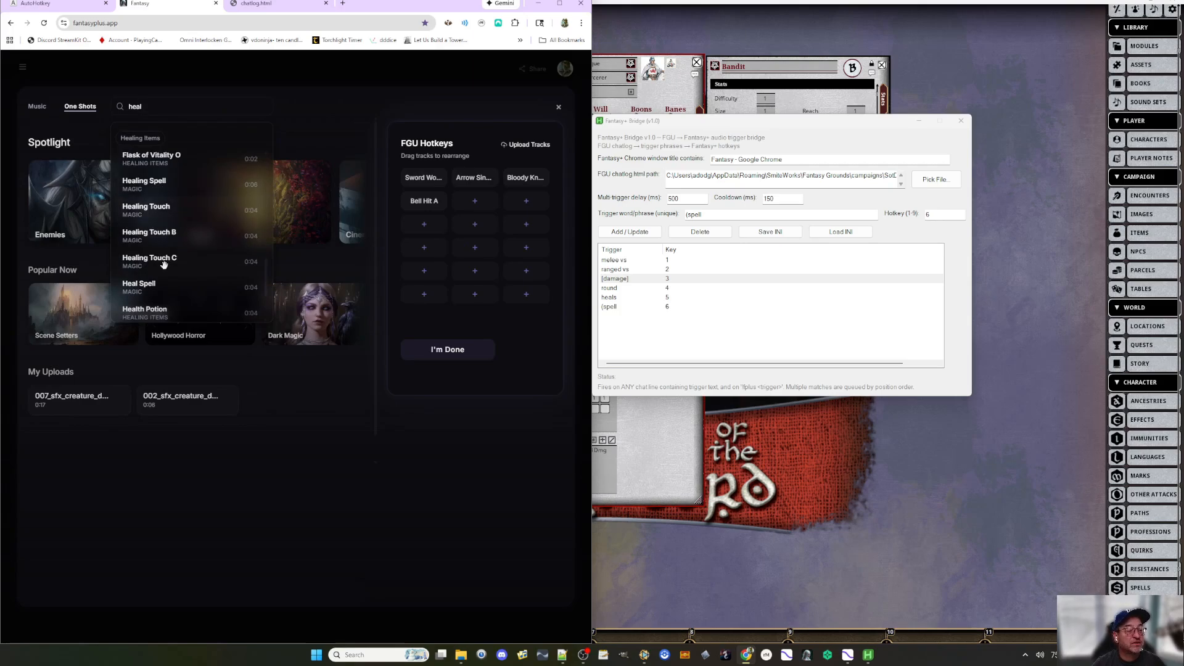
scroll(155, 296, down, 2)
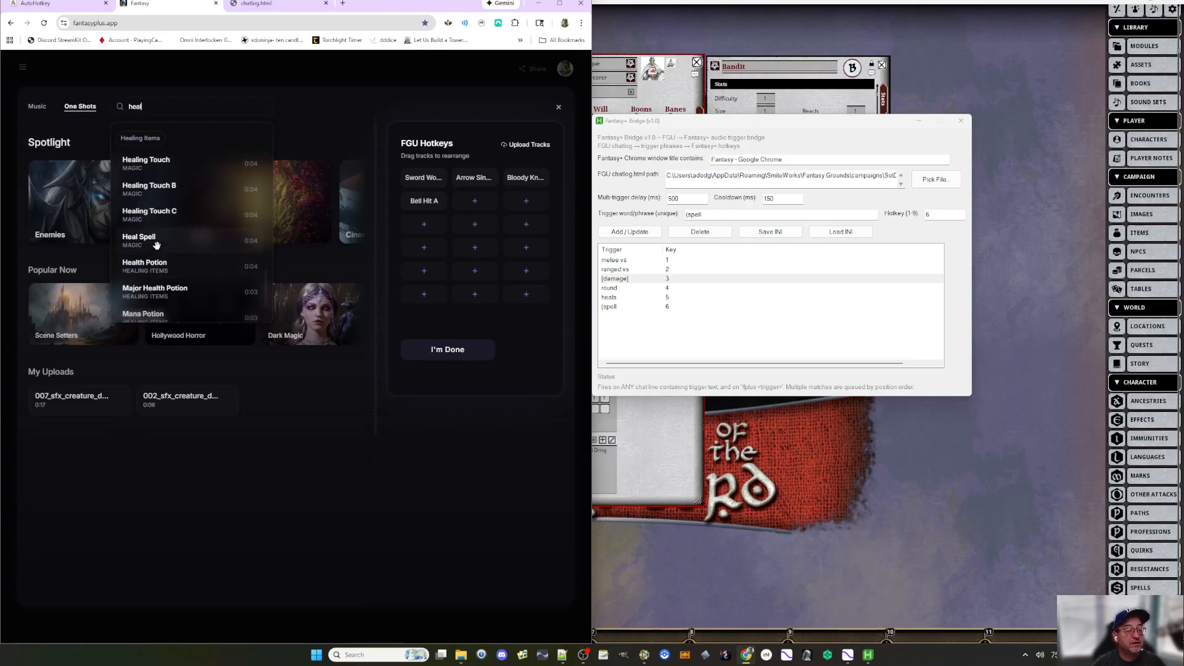
- Preview Heal Spell, Health Potion and Healing Touch, and assign Healing Touch to the fifth FGU Hotkeys slot
click(158, 247)
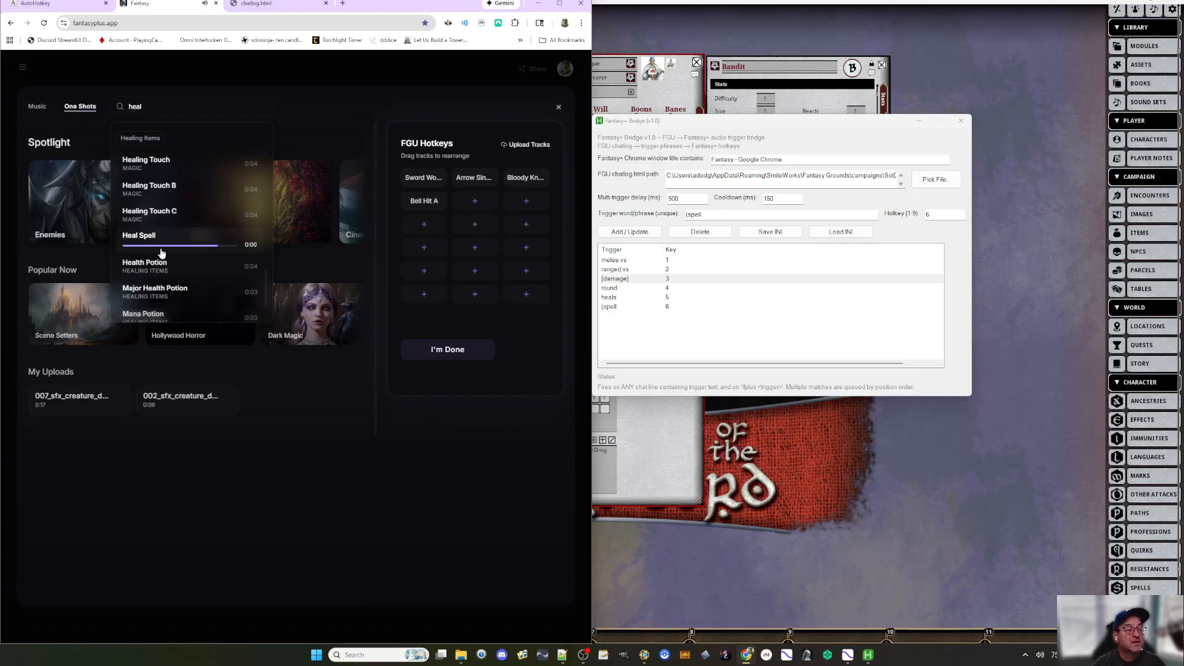
click(151, 269)
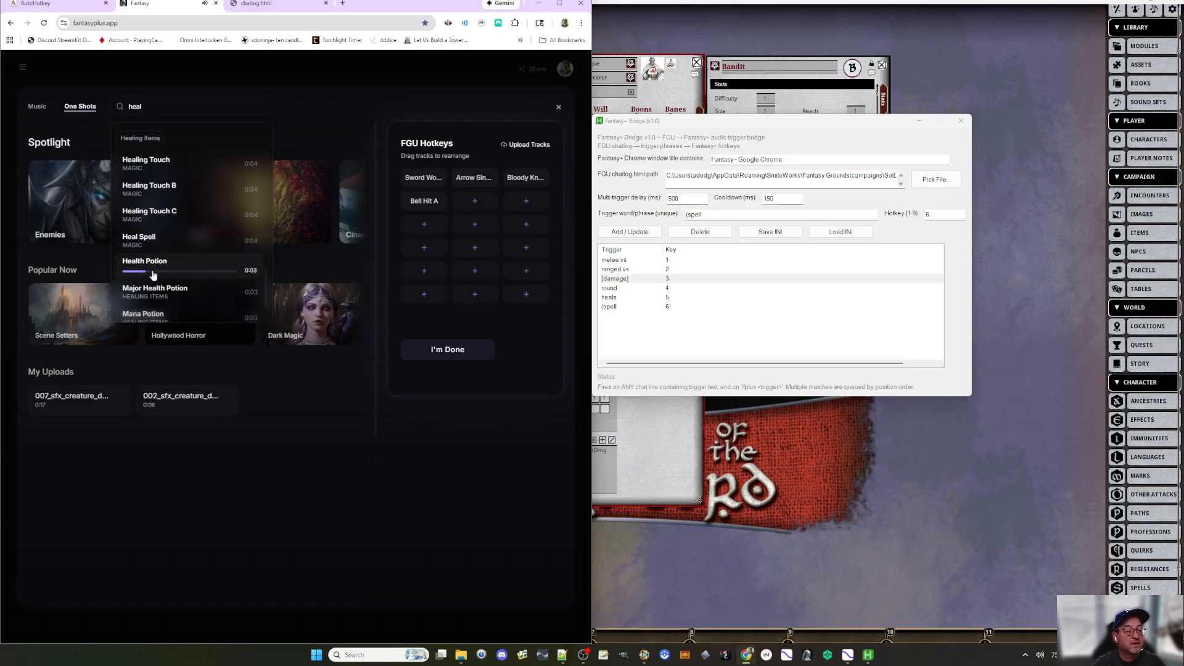
scroll(154, 265, up, 2)
click(155, 259)
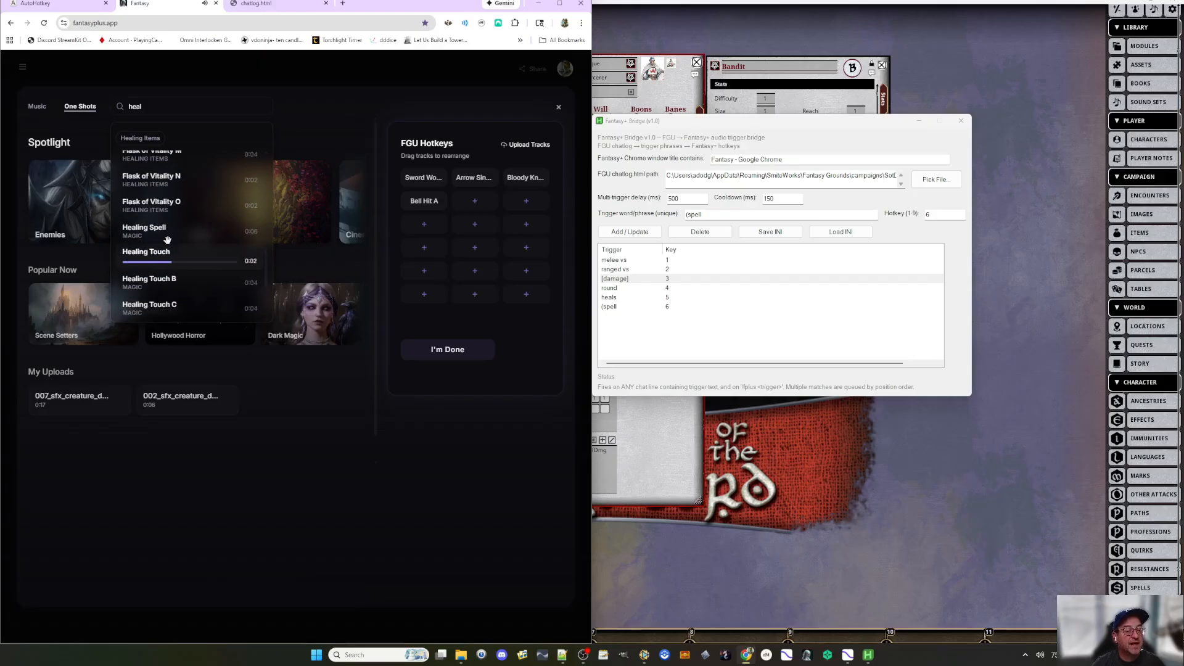
drag(140, 253, 475, 202)
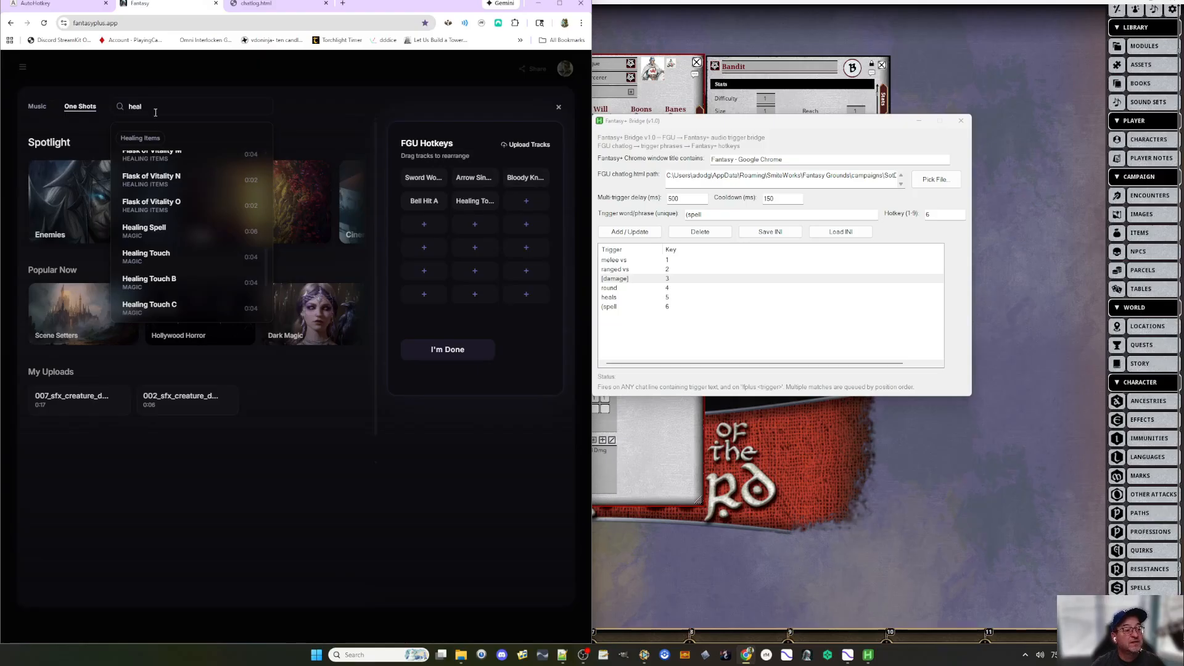
- Clear the search, preview Arcane Buff from the Magic category and assign it to the sixth FGU Hotkeys slot
key(ctrl+a)
key(BackSpace)
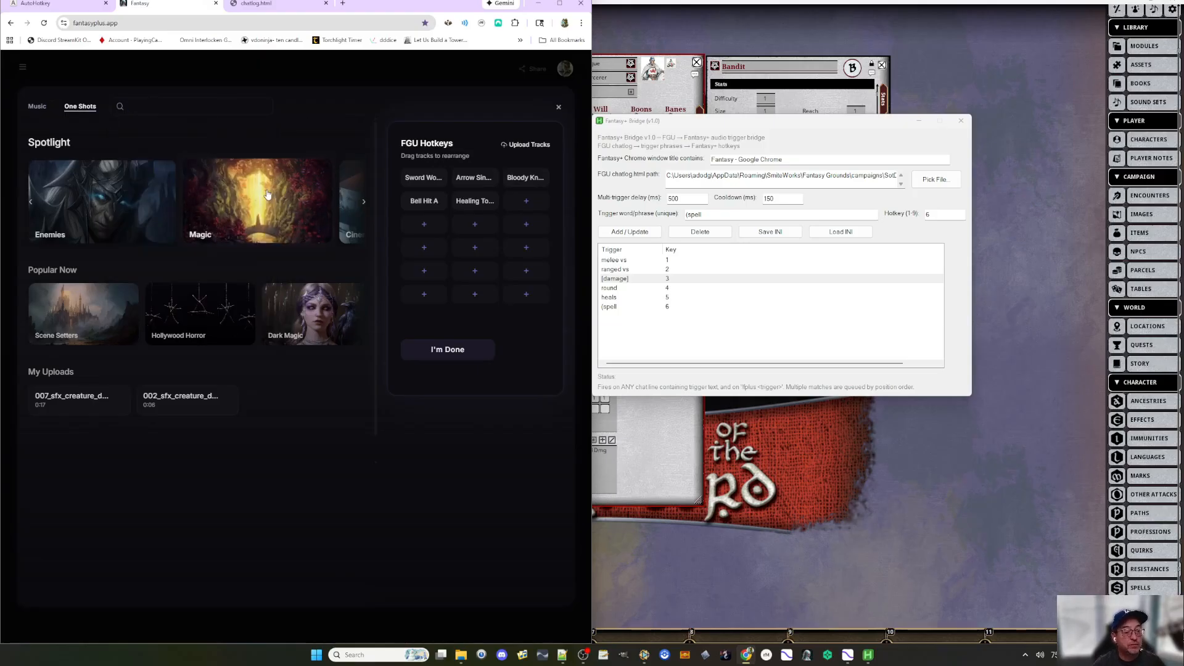
click(266, 222)
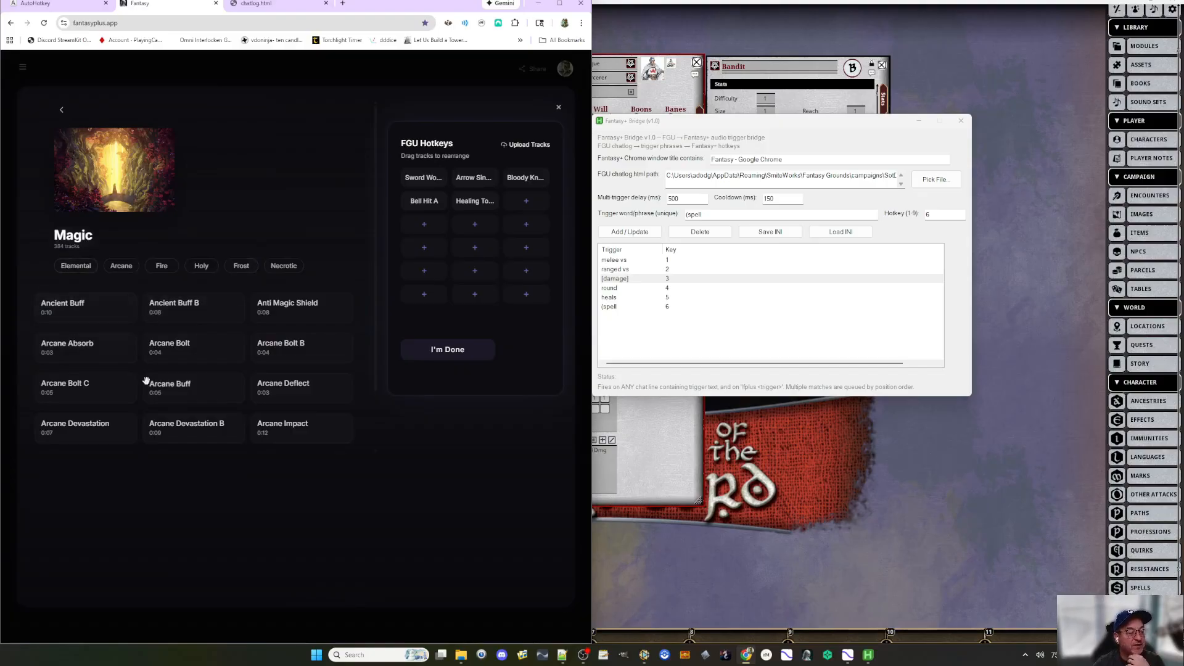
scroll(222, 437, down, 1)
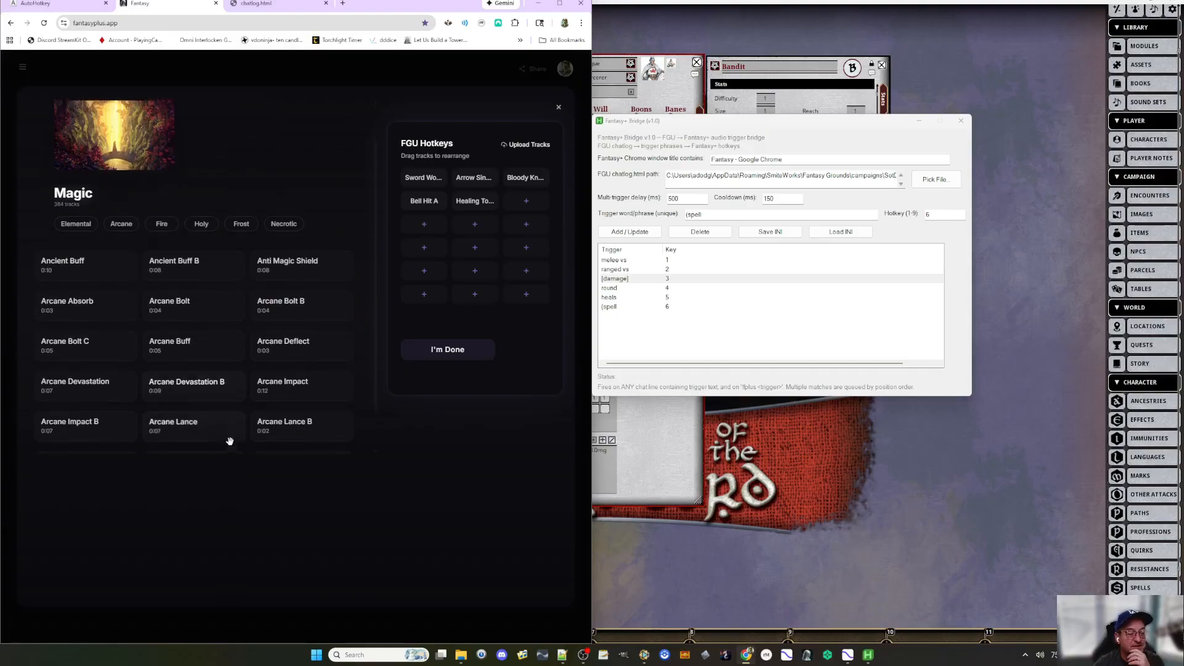
click(189, 351)
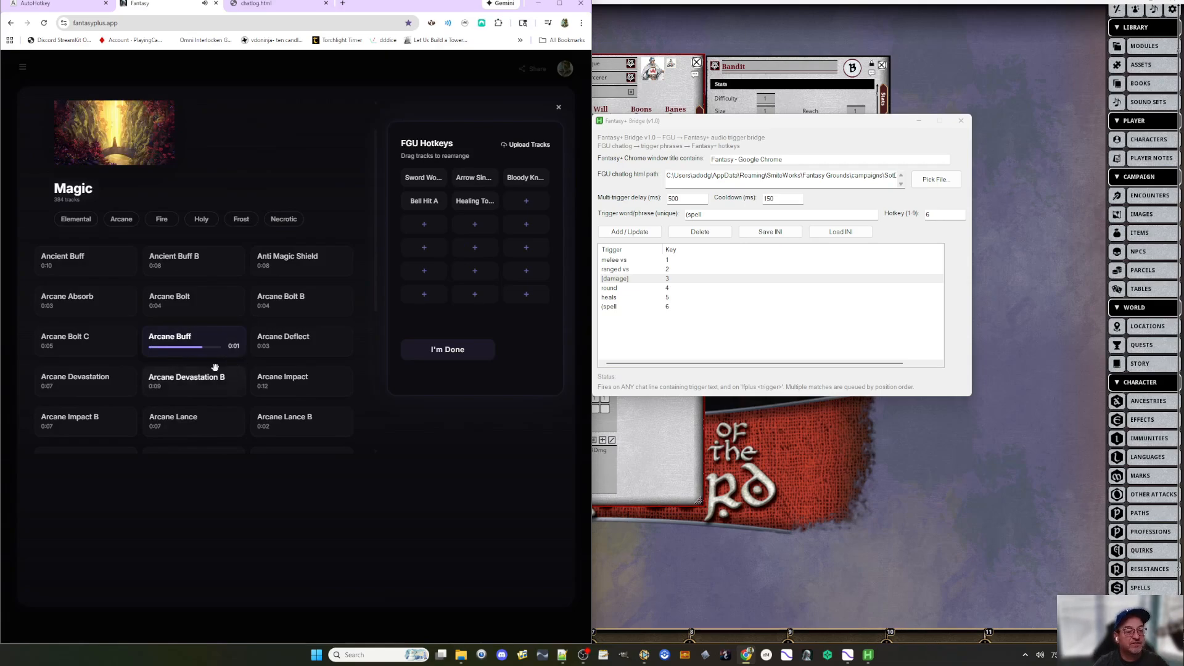
drag(173, 350, 528, 209)
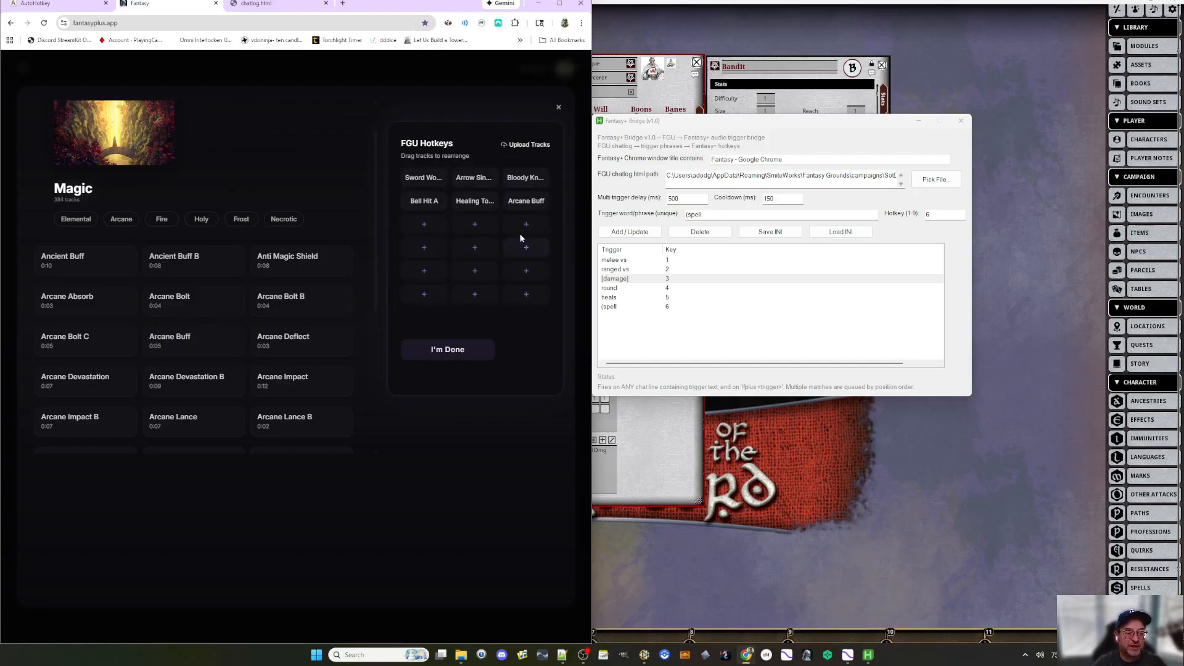
- Finish editing the FGU Hotkeys and trigger the Sword Woosh one-shot
click(434, 350)
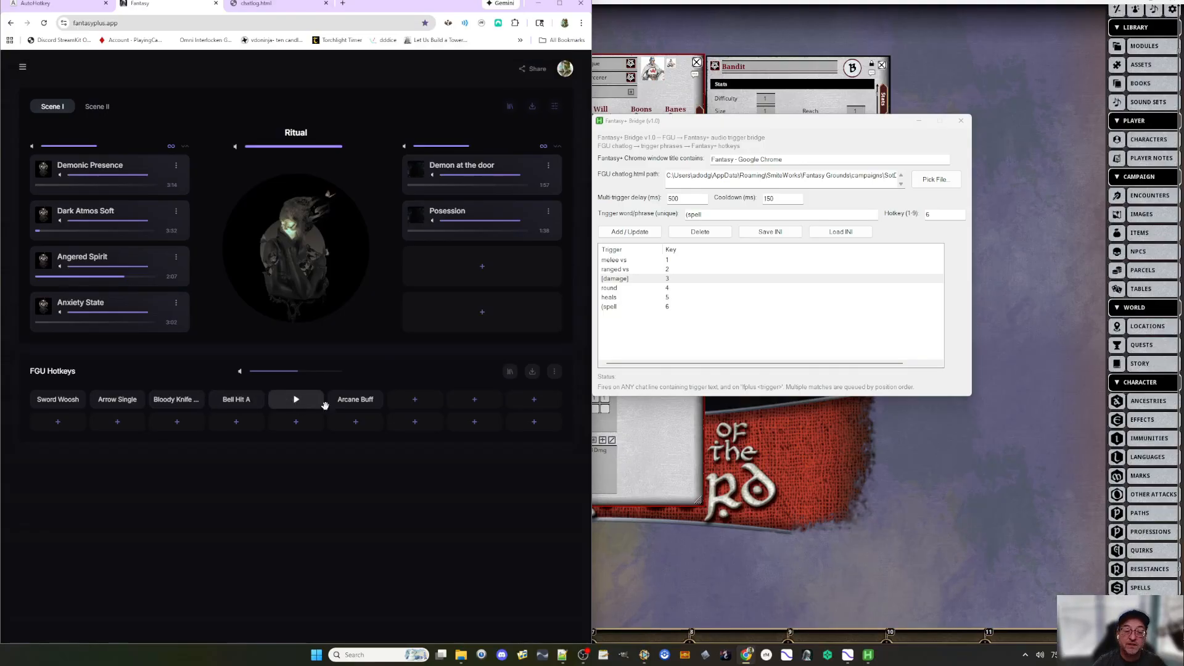
click(59, 402)
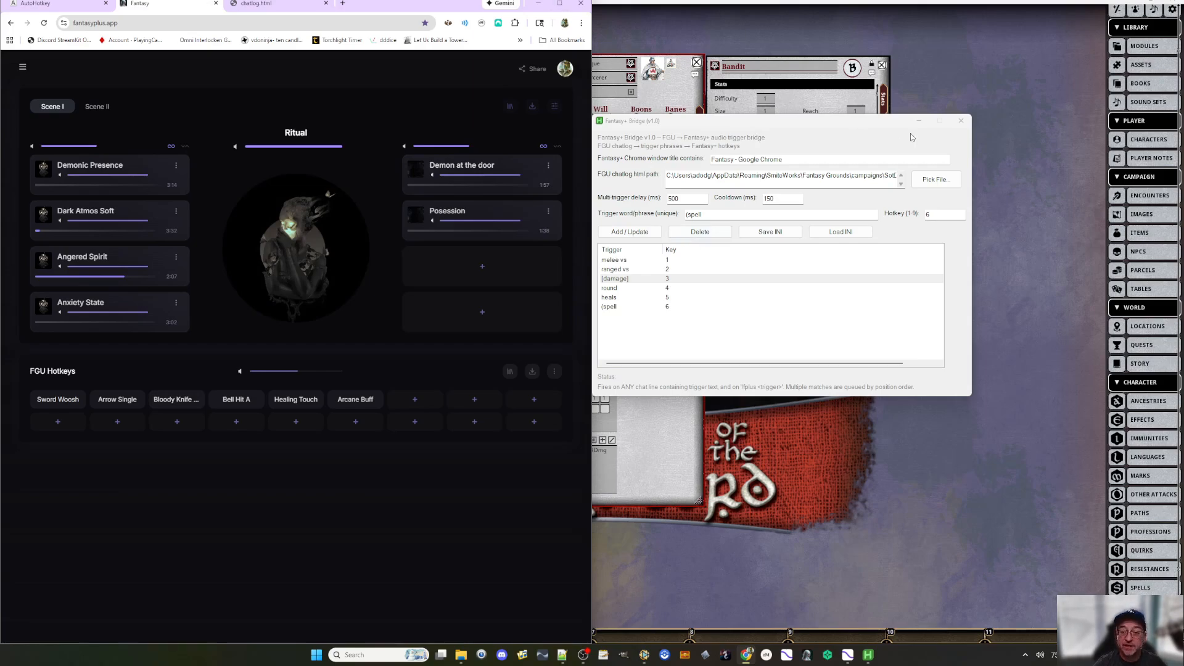
- Minimize the Fantasy+ Bridge window and close the leftover fplus_bridge.ahk message
drag(834, 121, 865, 152)
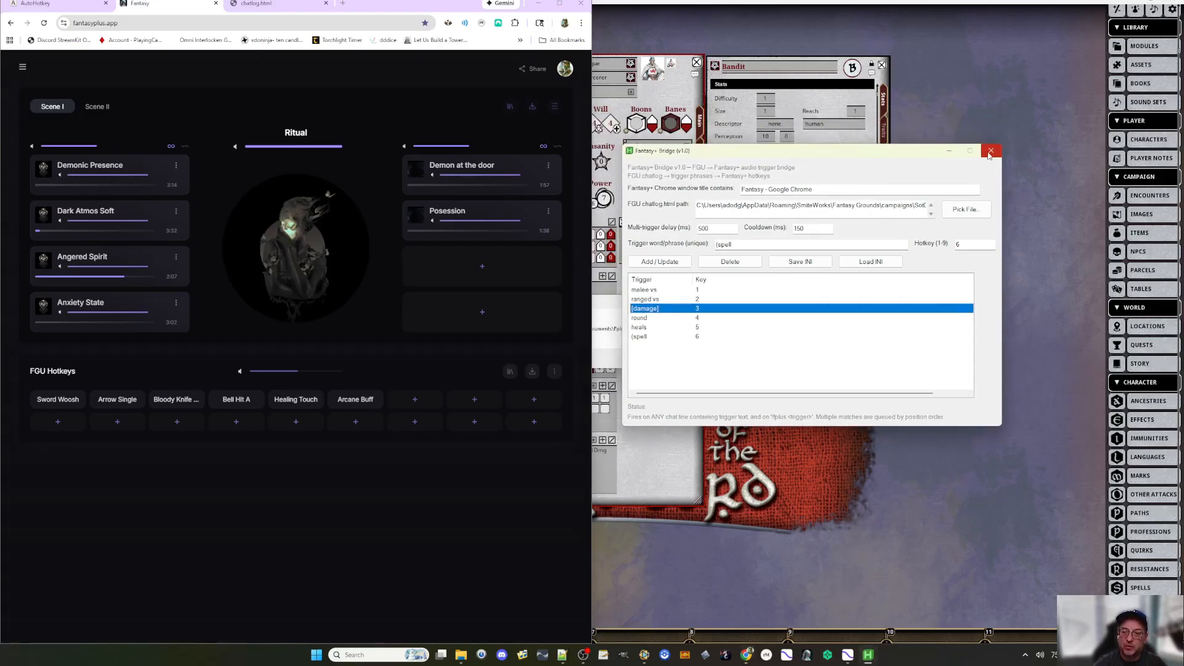
click(950, 154)
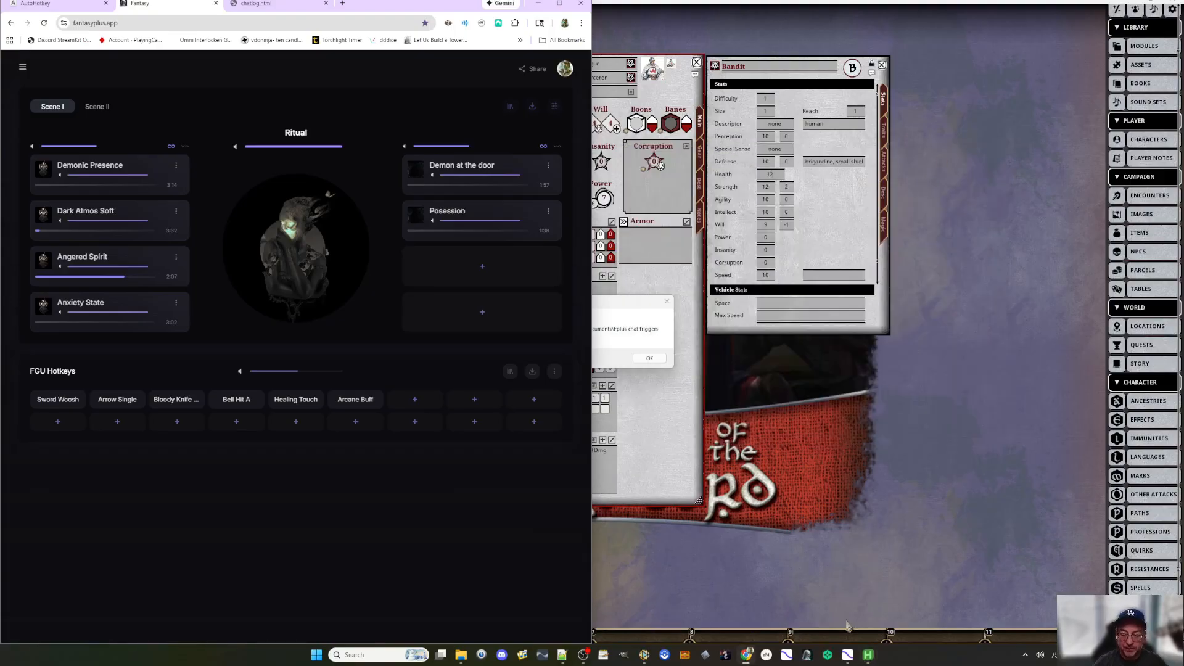
mouse_move(875, 658)
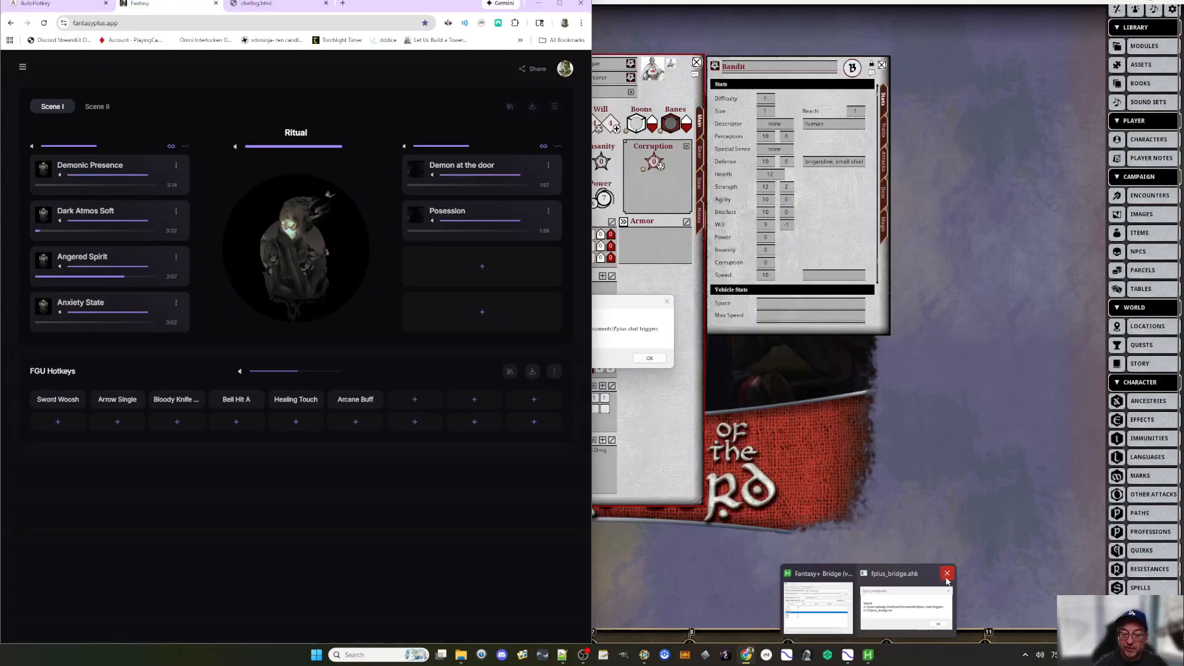
click(948, 572)
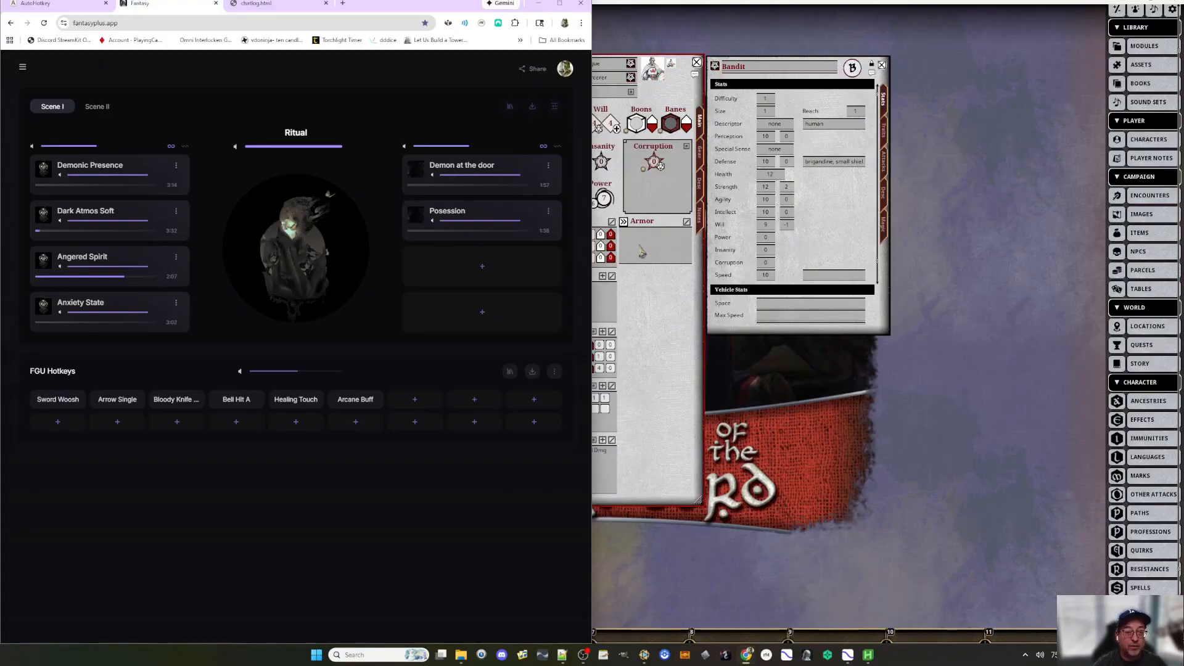
- Snap the Fantasy Grounds window beside the browser so the chat log and Combat Tracker are in view
mouse_move(1151, 5)
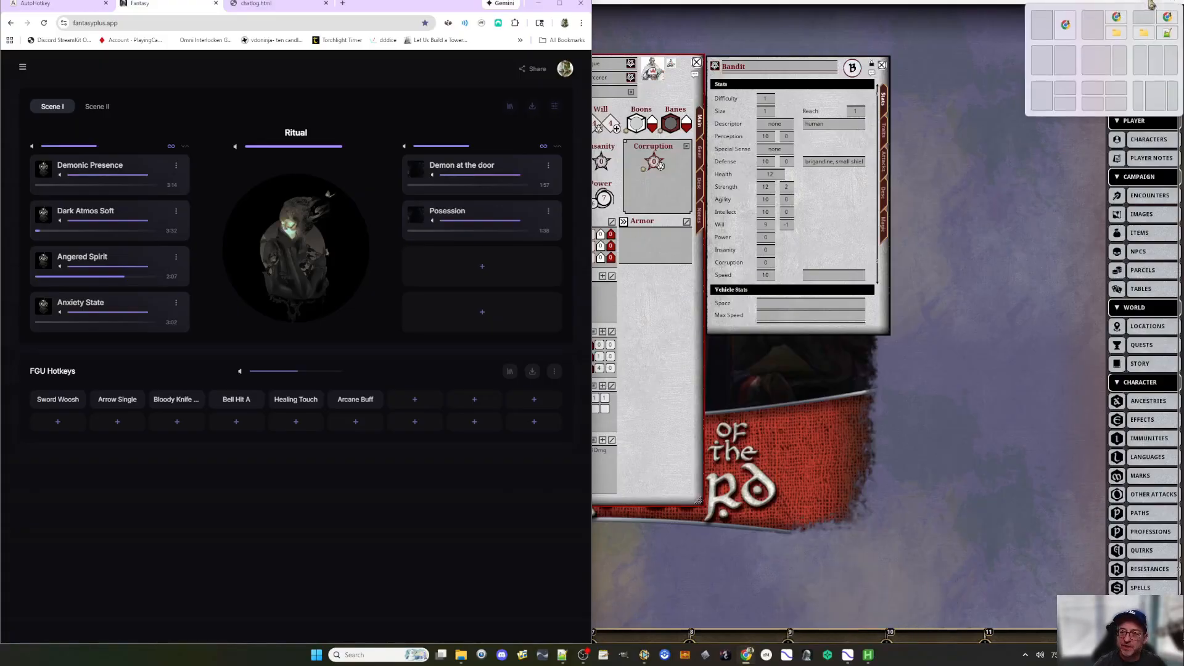
click(1065, 60)
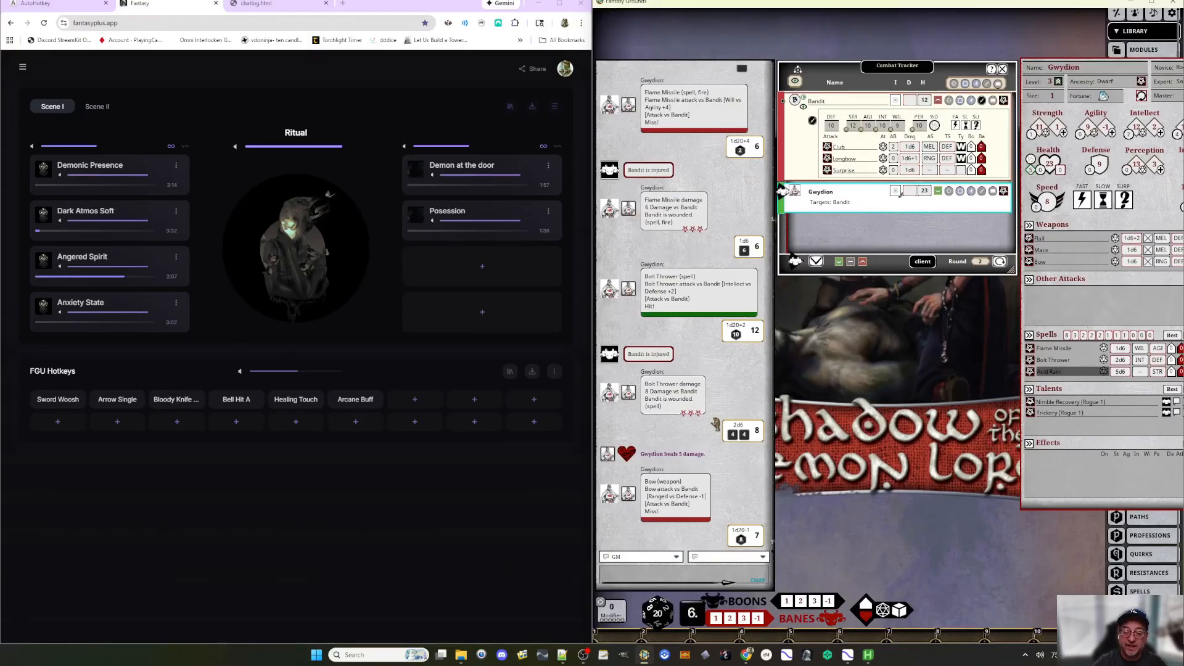
- Enter /clear in the Fantasy Grounds chat, store it in the first hotkey slot and run it to empty the chat log
right_click(727, 378)
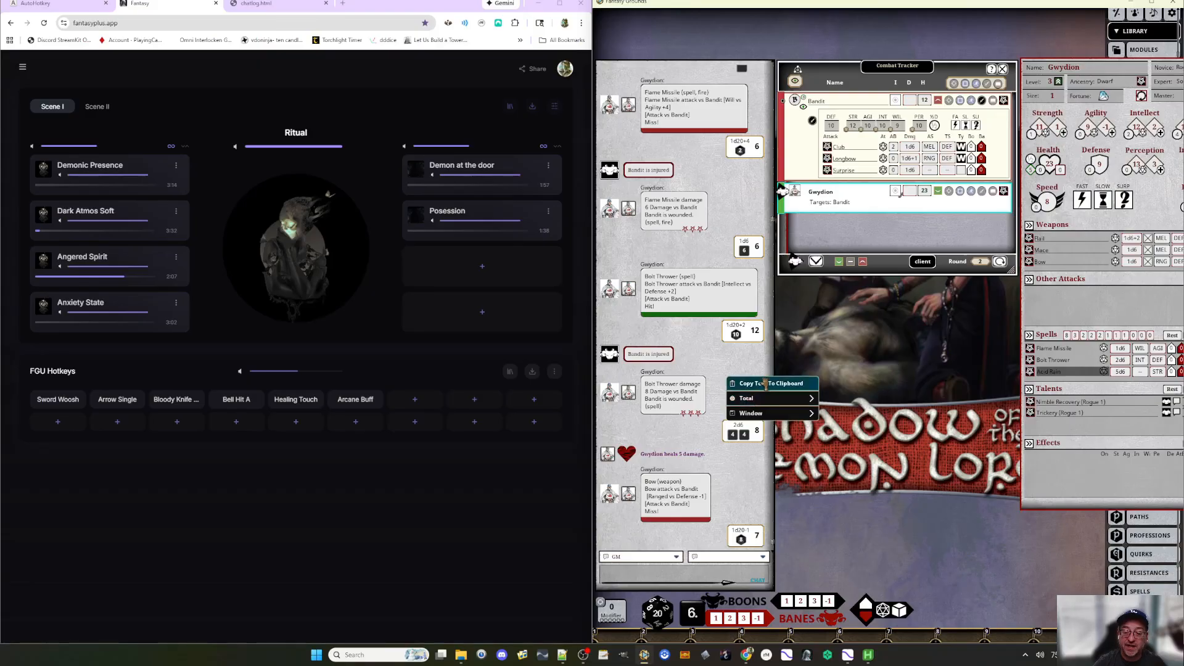
right_click(658, 532)
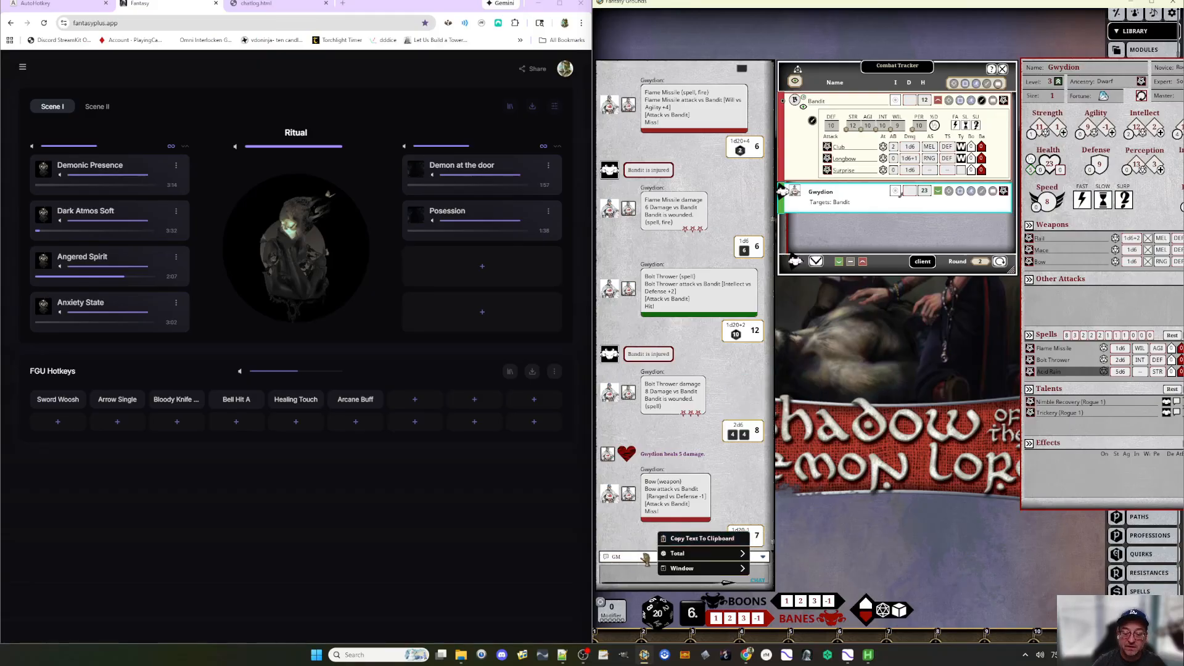
click(645, 561)
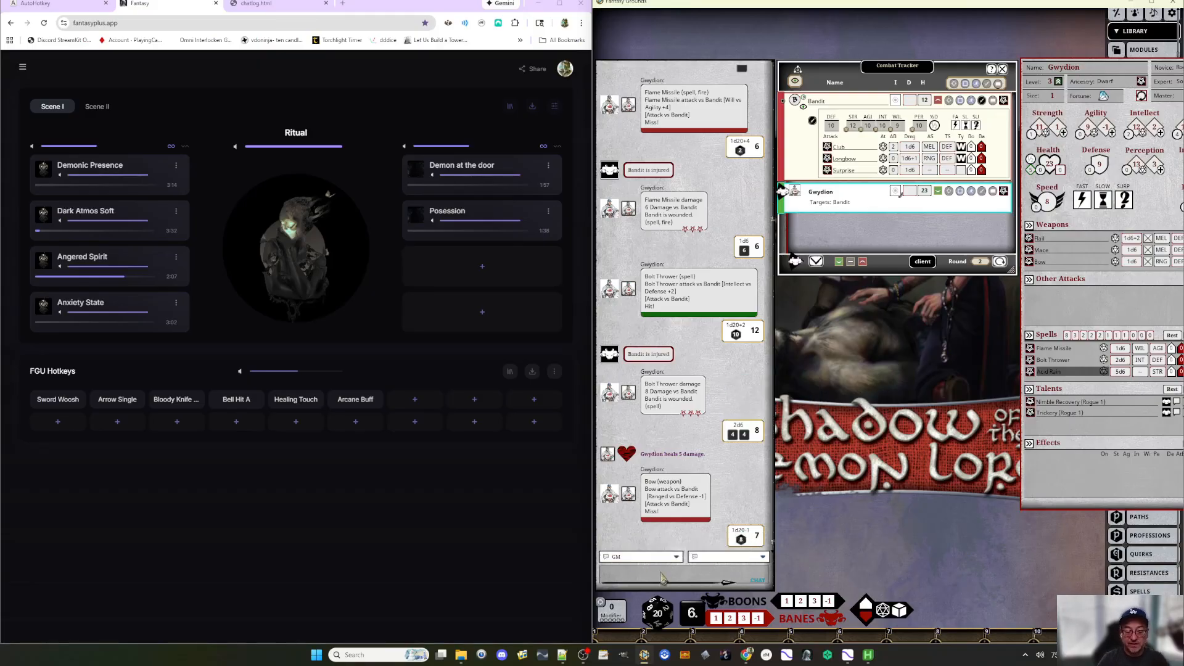
text(/clear)
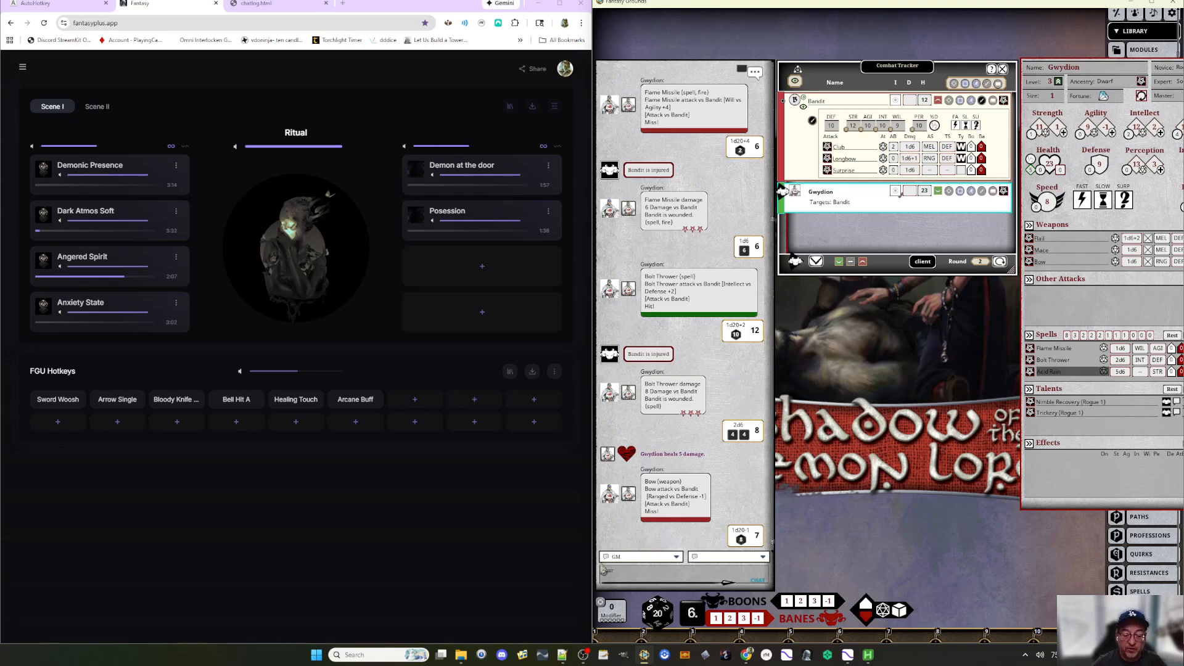
drag(609, 574, 617, 635)
click(617, 635)
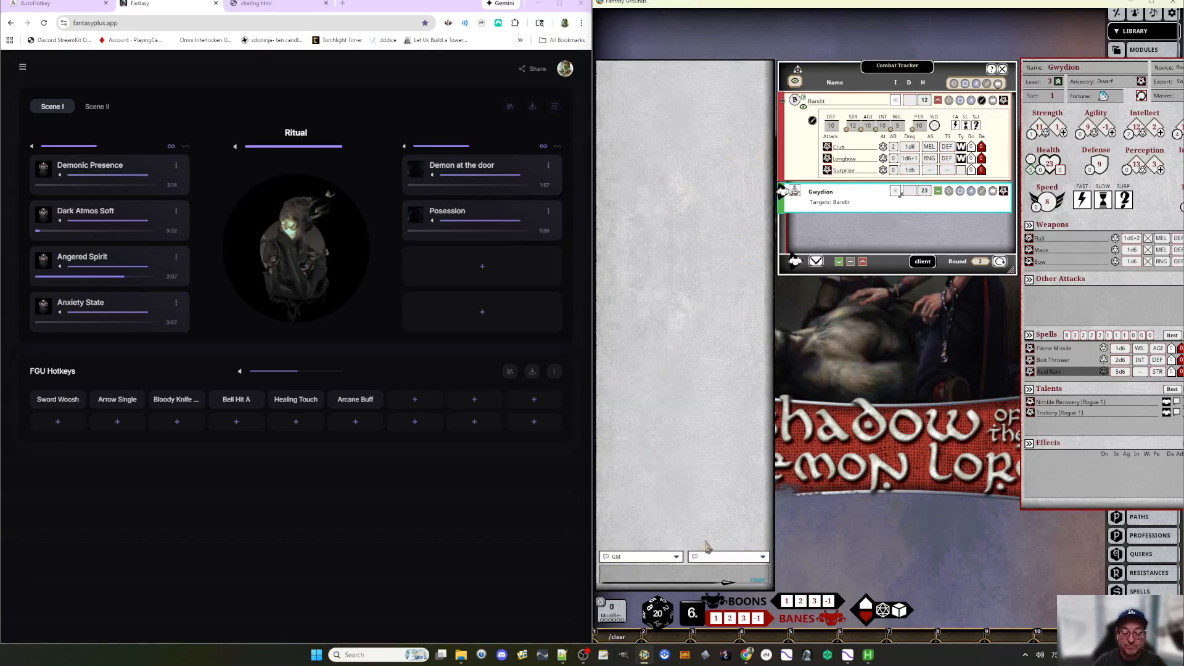
- Bring up the Fantasy+ Bridge trigger list and send "!fplus melee vs" in the Fantasy Grounds chat as a test
click(644, 576)
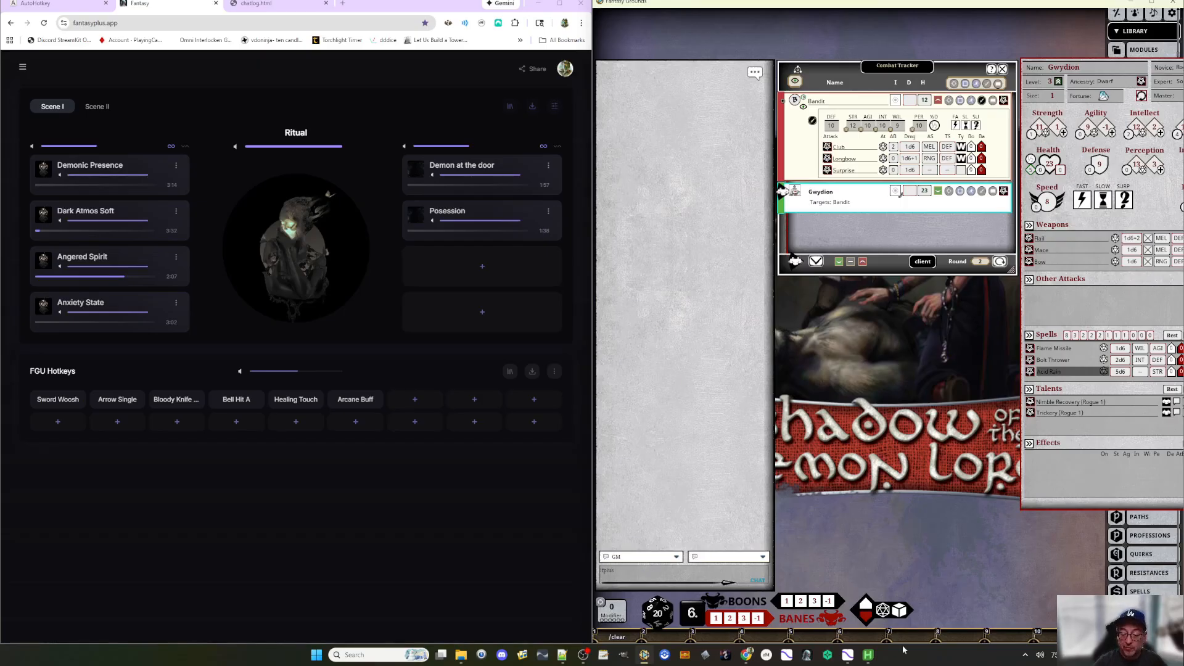
click(866, 605)
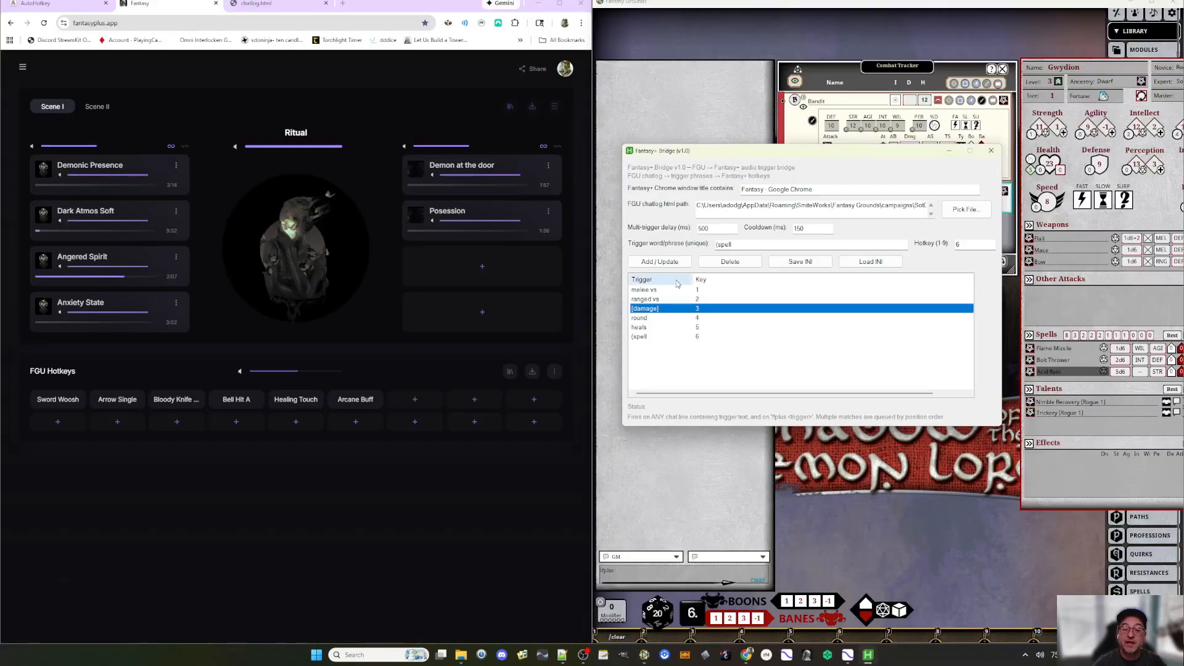
click(646, 575)
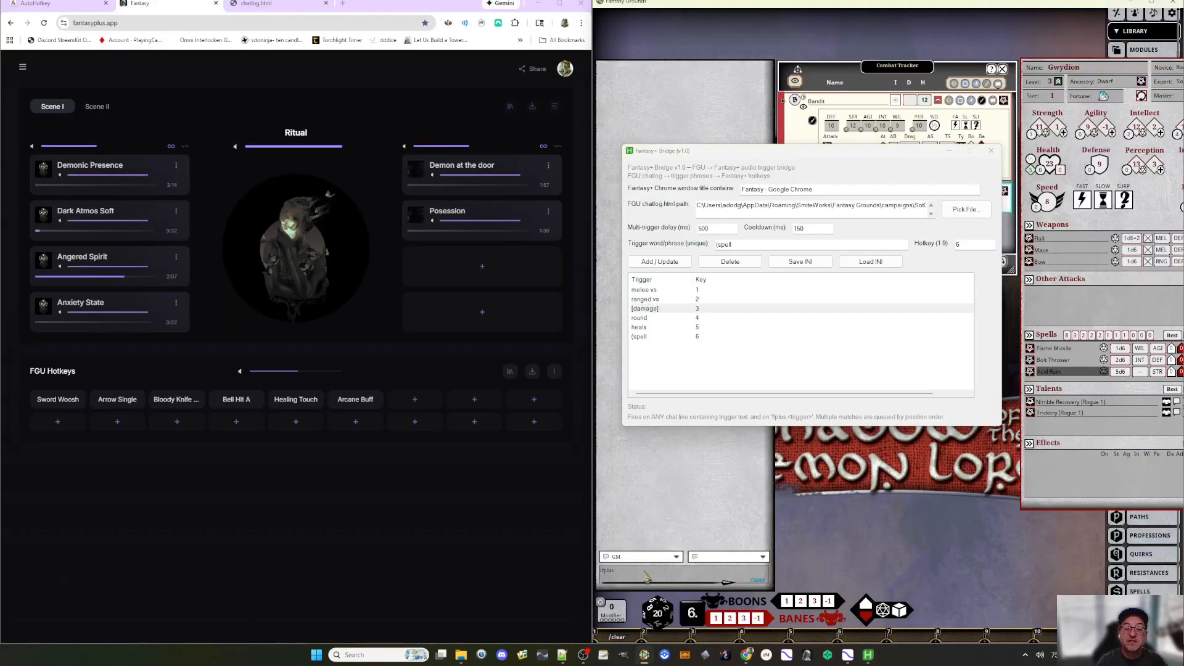
text(/fplus v)
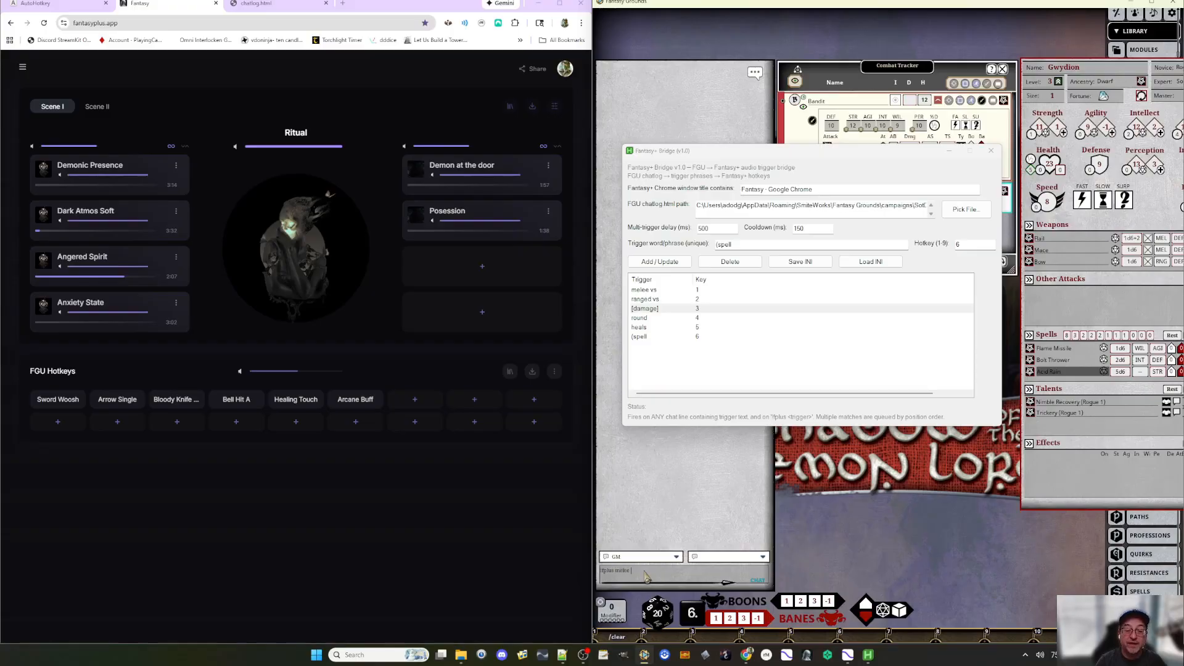
text(elee vs)
key(Return)
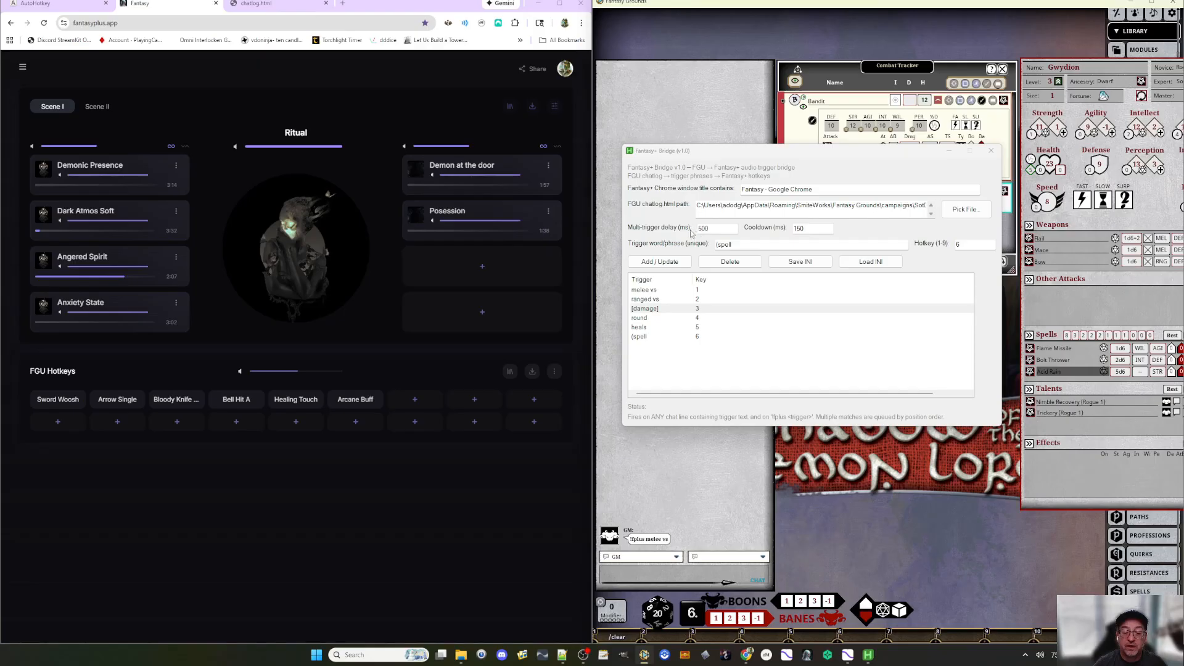
- Minimize the Fantasy+ Bridge window and roll the player character's Flail attack against the Bandit
click(948, 154)
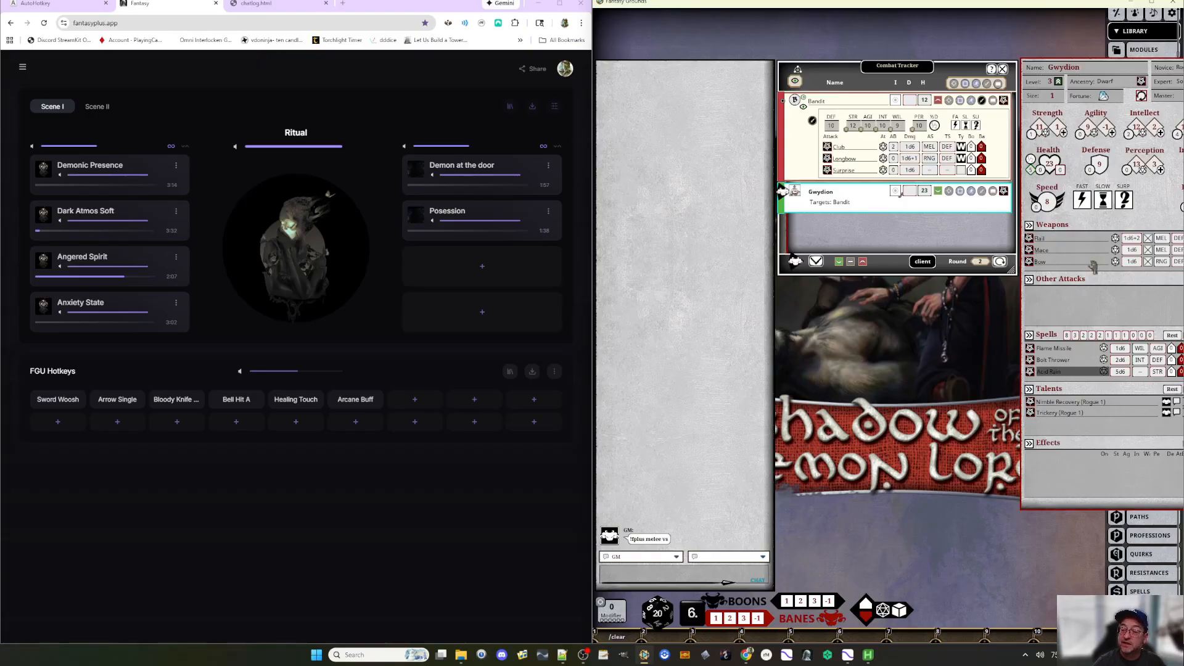
click(1116, 241)
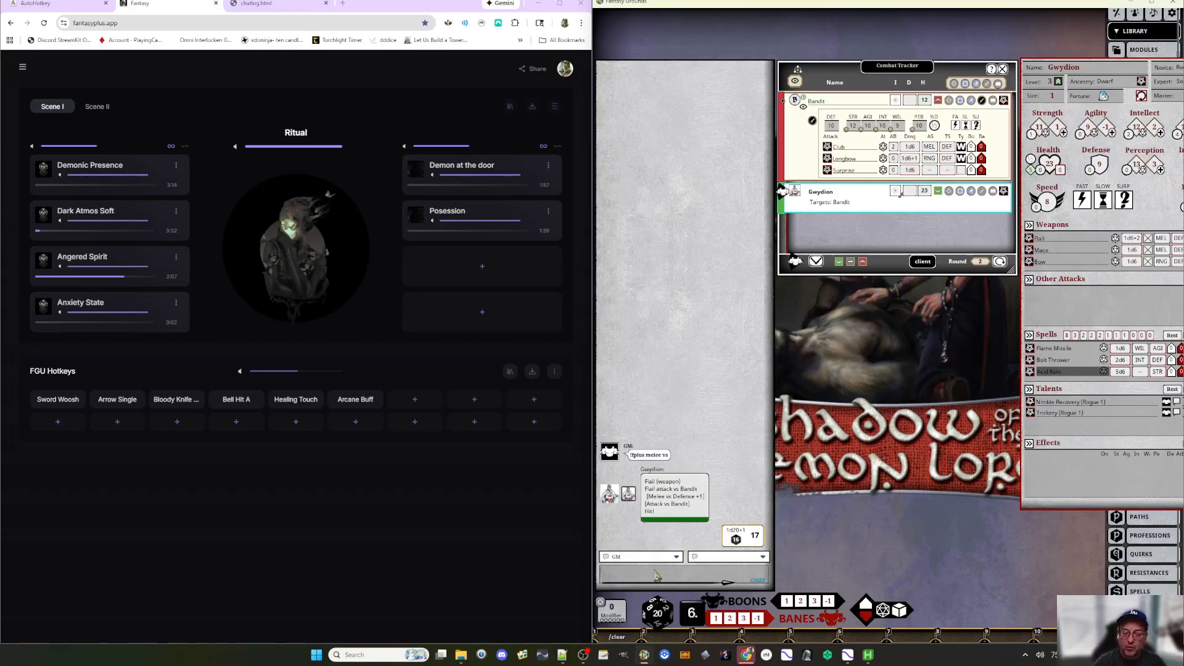
- Send the capitalized test command "!fplus Melee vs" in the Fantasy Grounds chat
key(shift)
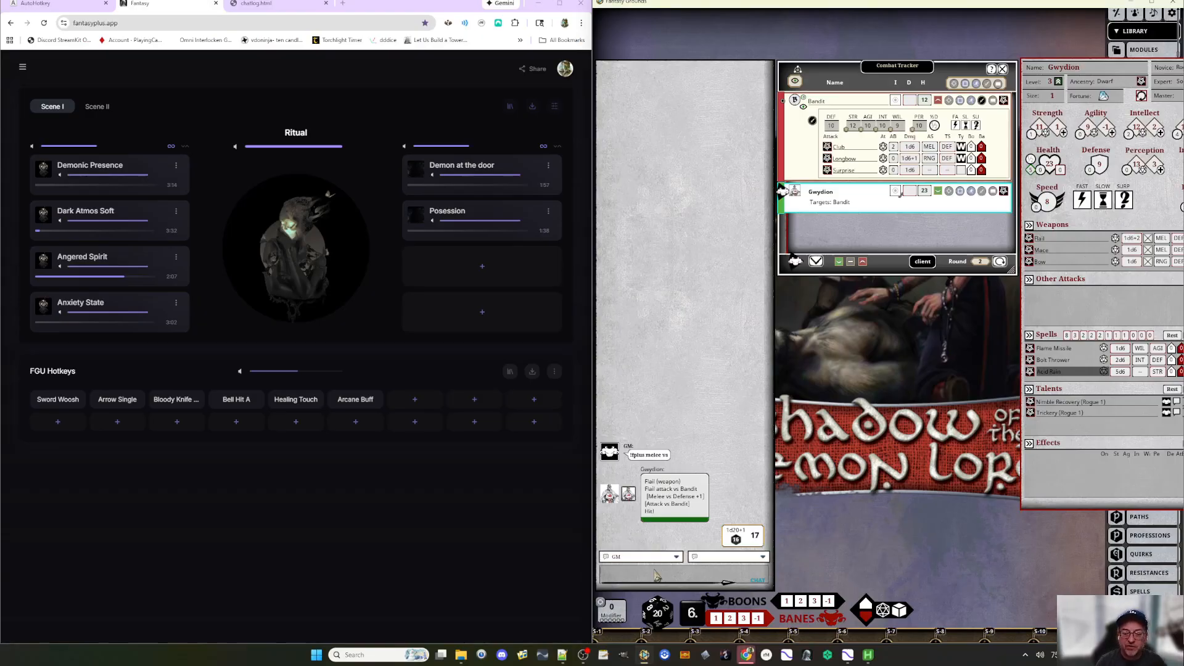
text(!fplus )
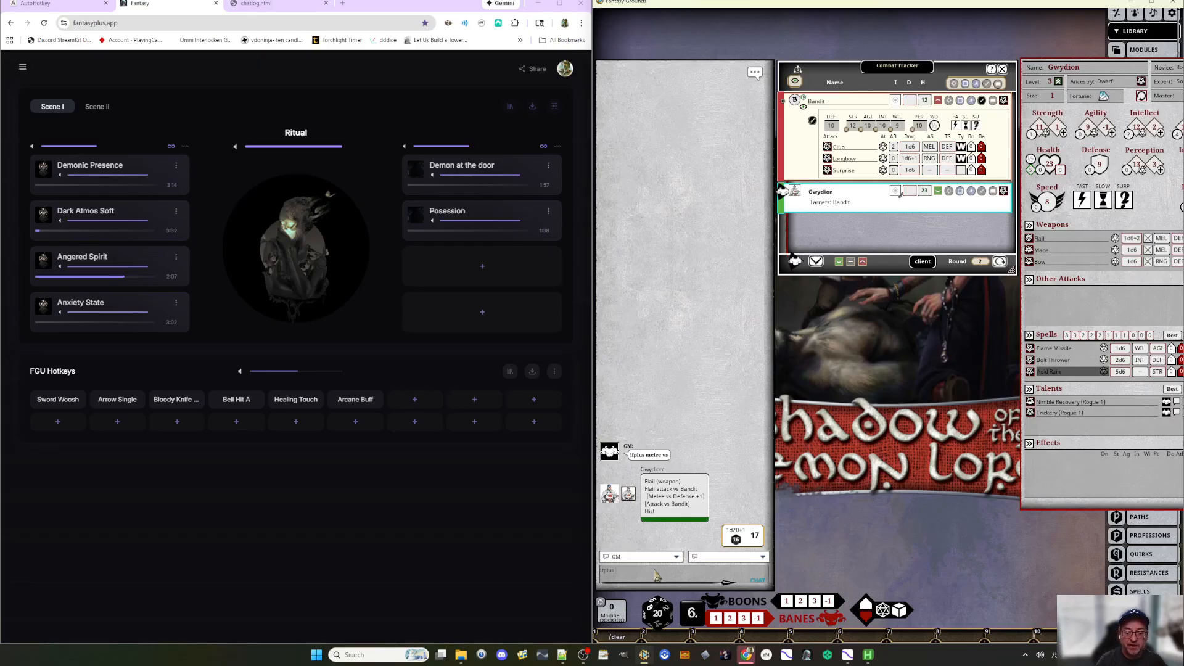
text(melee)
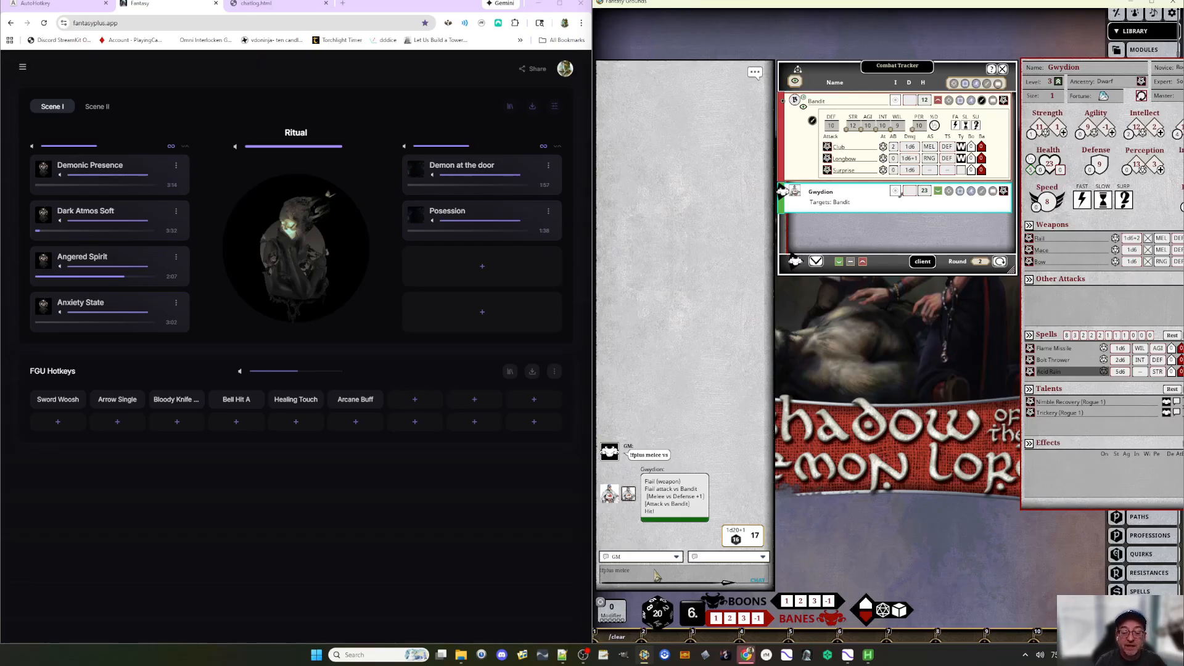
key(BackSpace)
key(BackSpace)
text(Me)
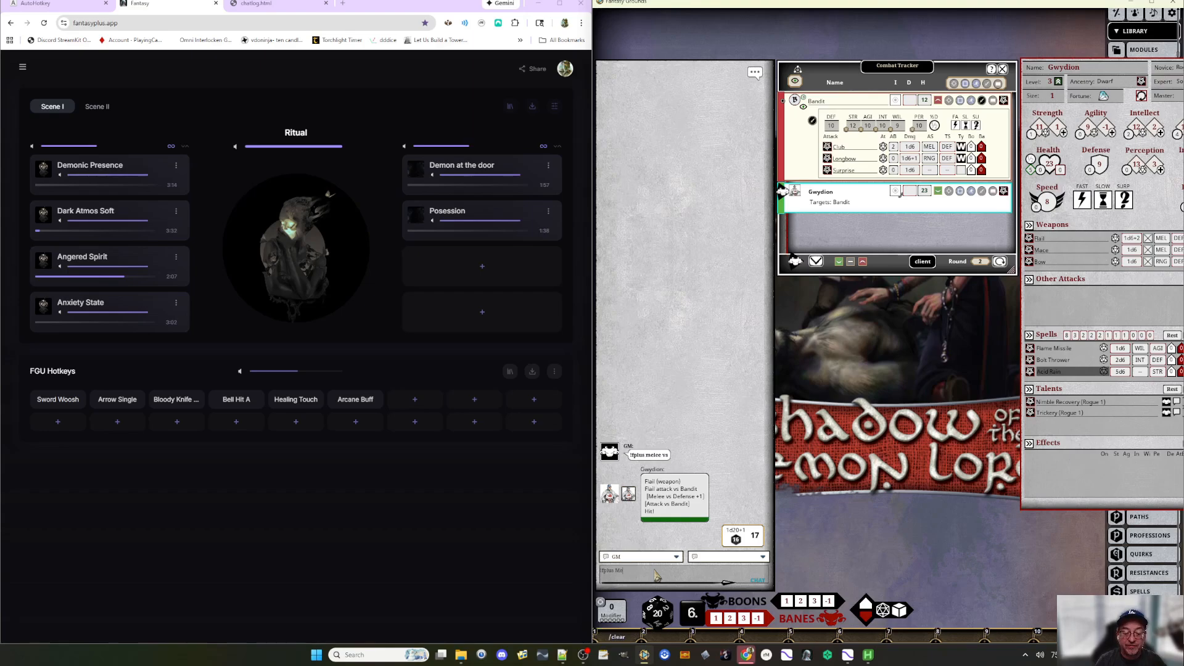
text(lee vs)
key(Return)
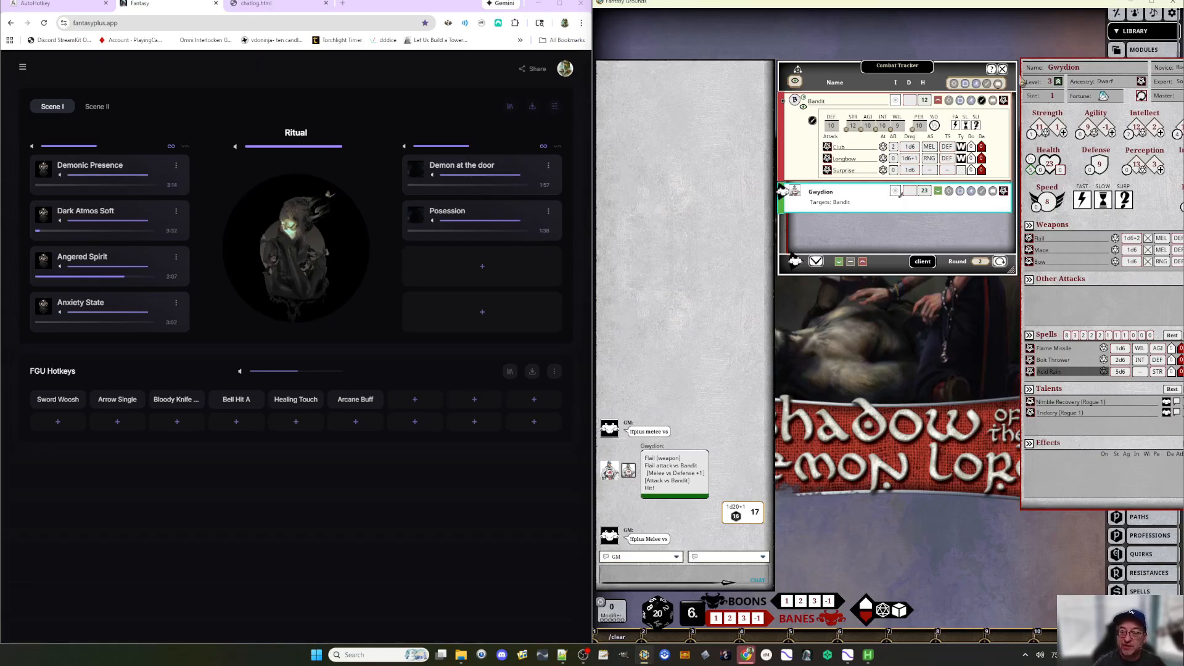
- Reposition the Combat Tracker and character sheet so the whole sheet is in view, and roll Flail damage against the Bandit
drag(946, 70, 764, 69)
drag(1167, 117, 978, 112)
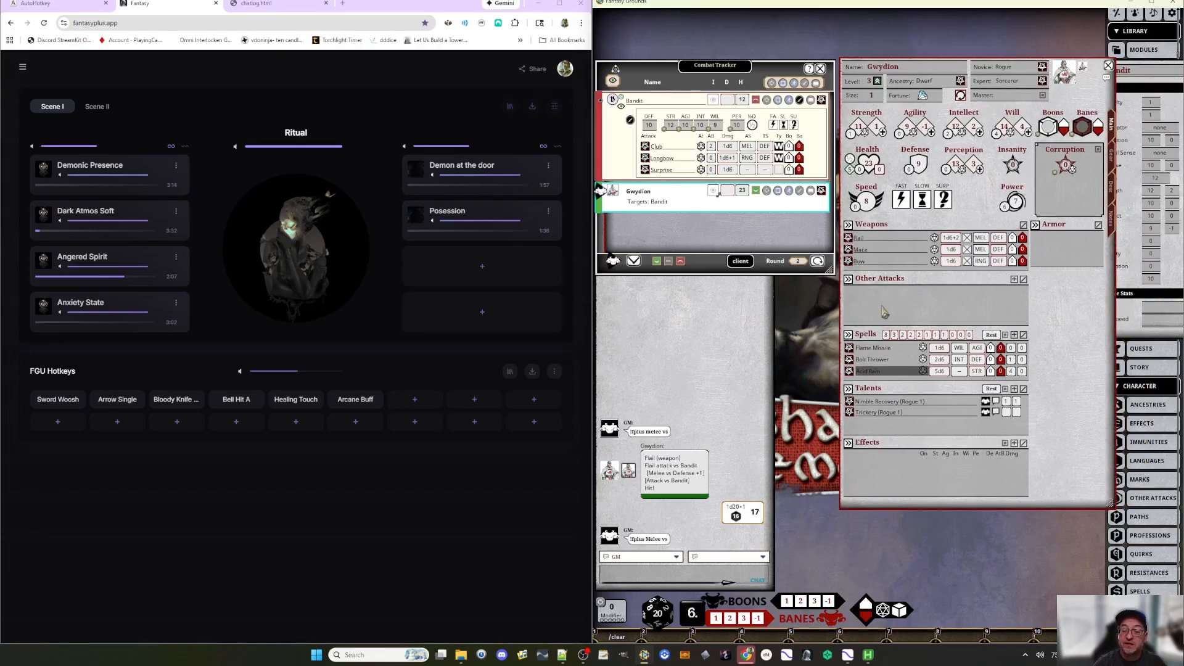
double_click(953, 238)
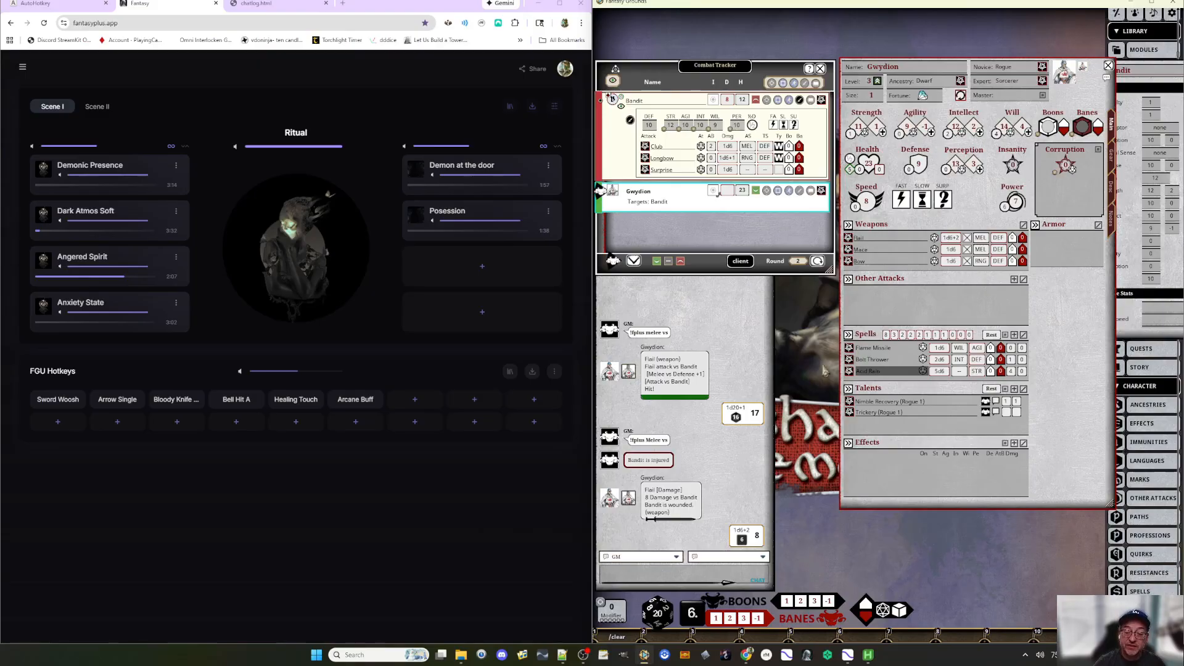
- Clear the chat log with the stored /clear hotkey and roll the Flame Missile attack and damage against the Bandit
click(617, 640)
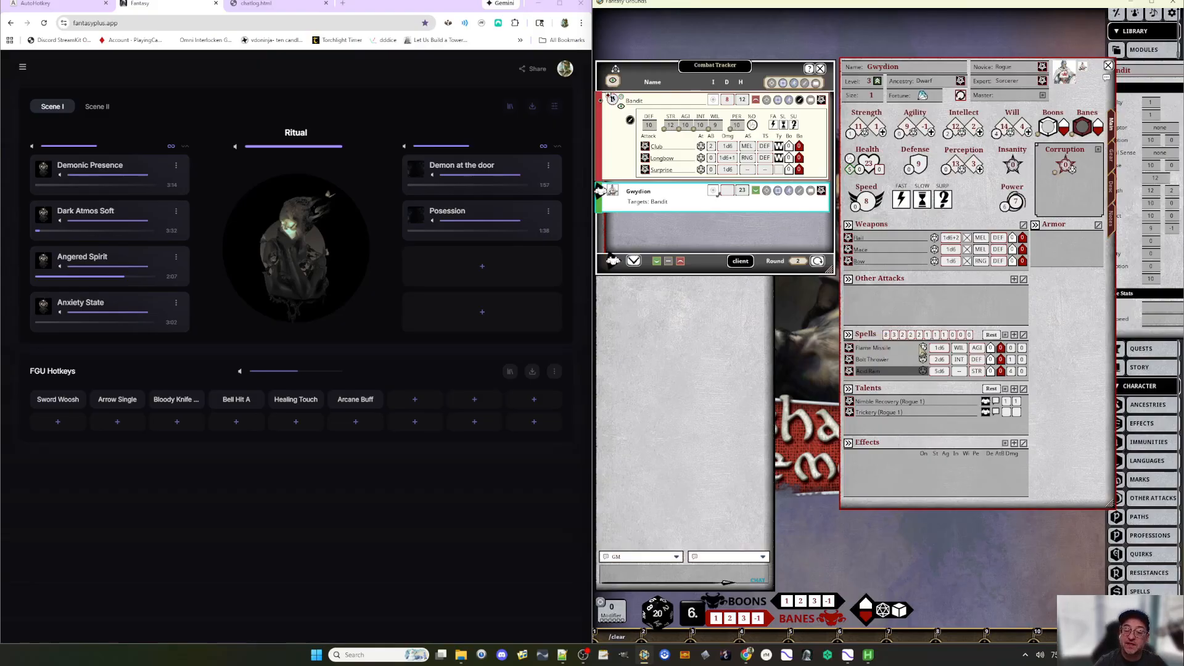
click(924, 348)
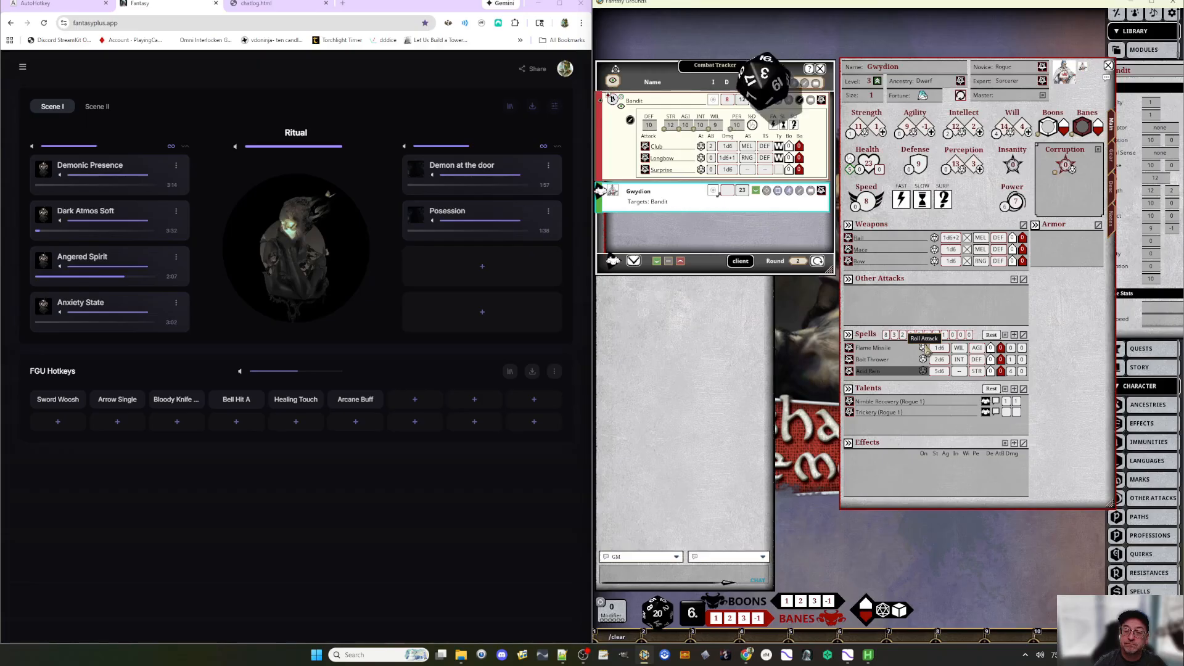
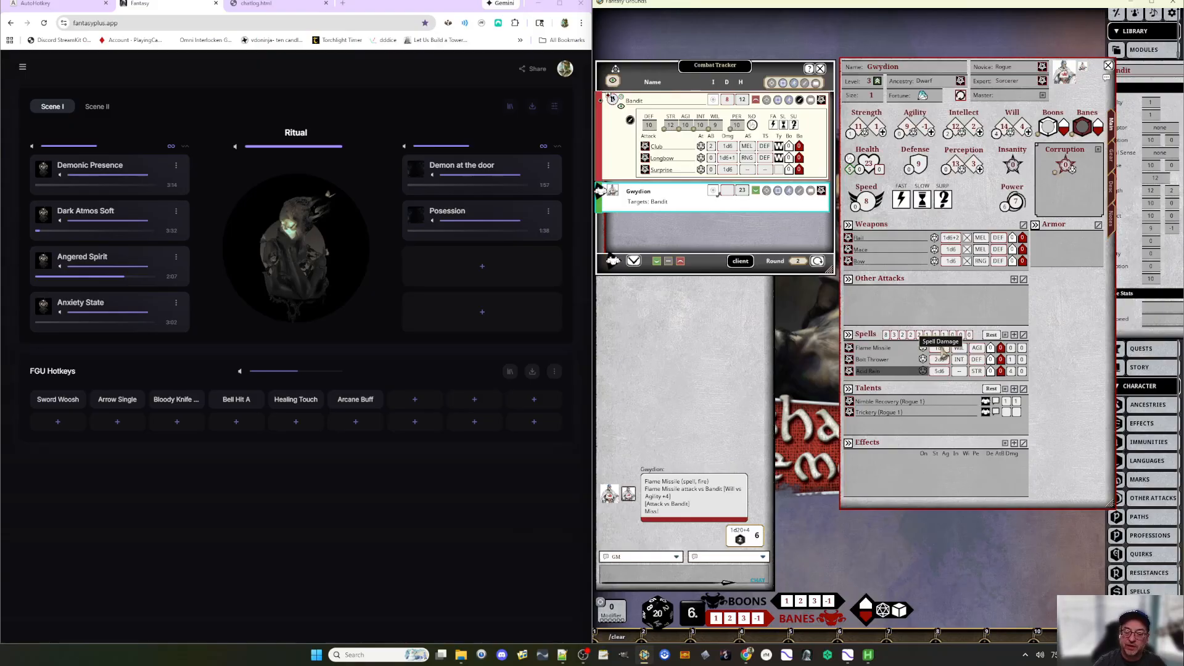
double_click(944, 354)
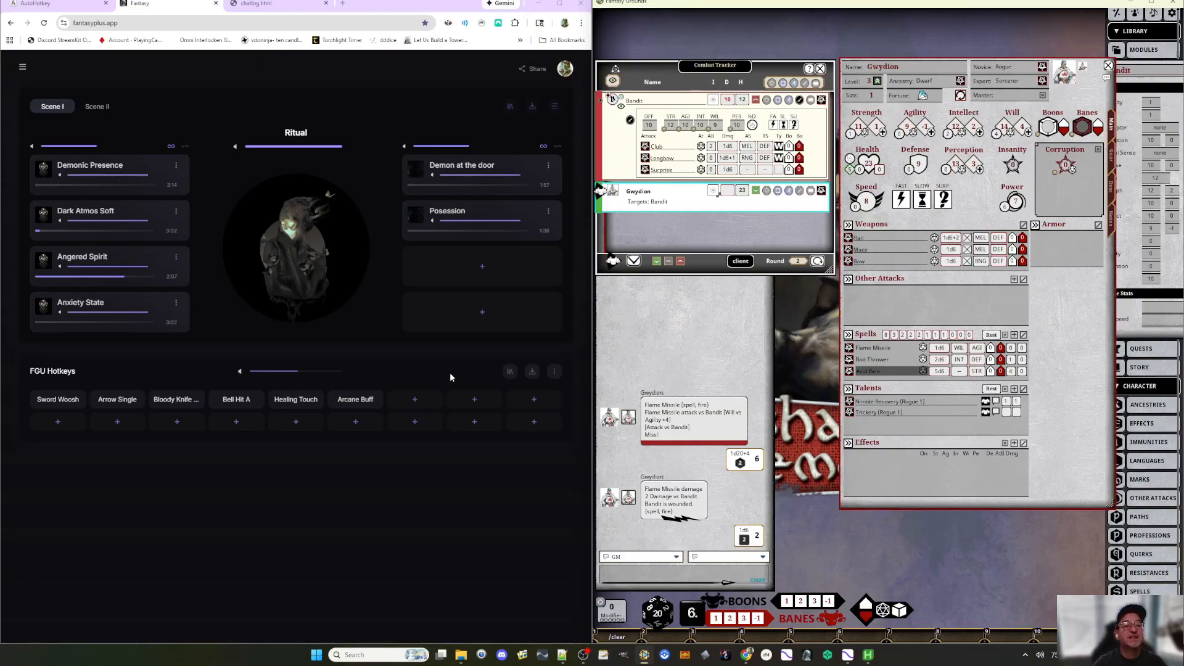
- Reload chatlog.html in the browser, examine its newest entries and return to the Fantasy+ page
click(294, 7)
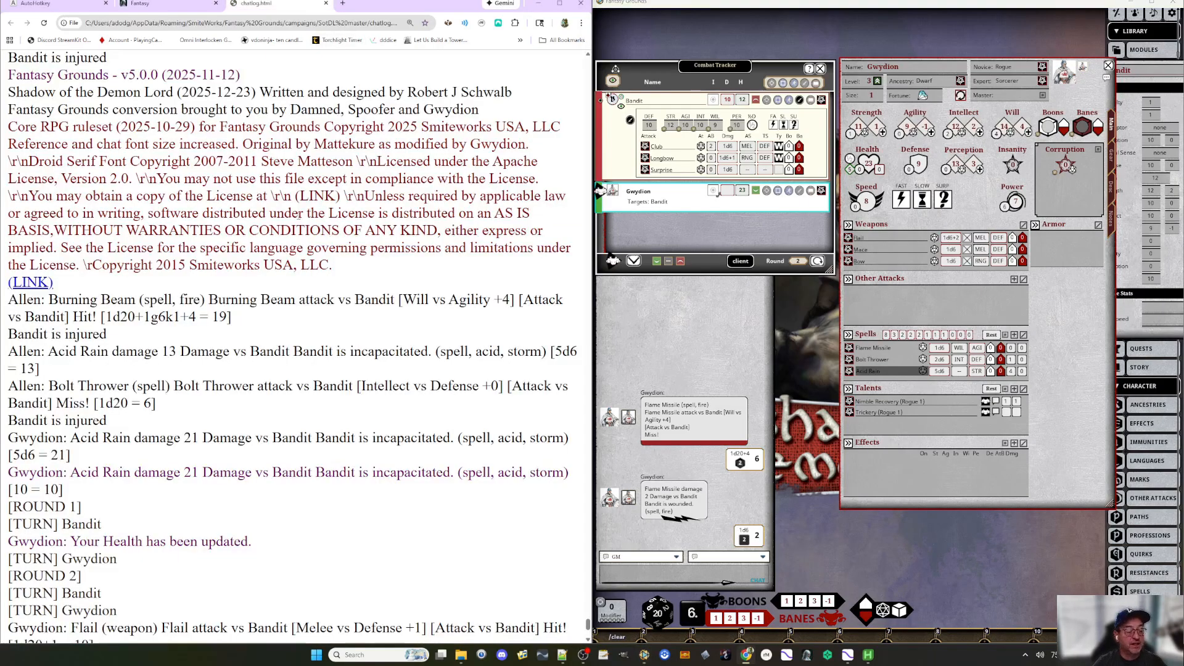
scroll(299, 213, down, 4)
right_click(253, 264)
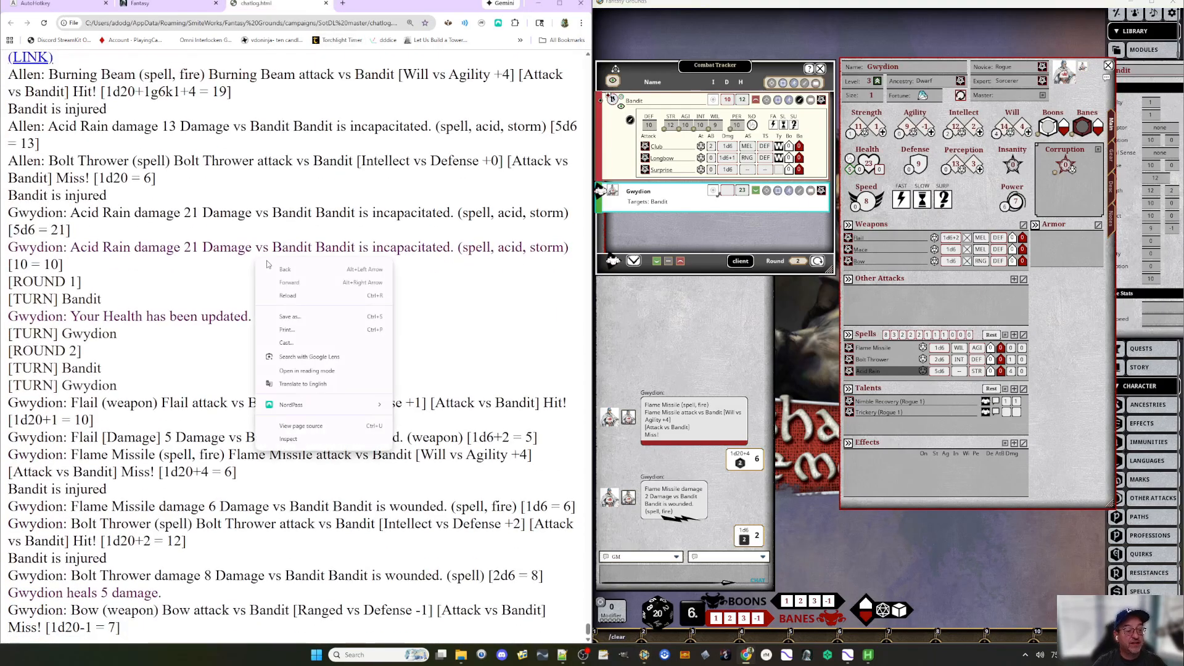
click(289, 295)
scroll(301, 335, down, 3)
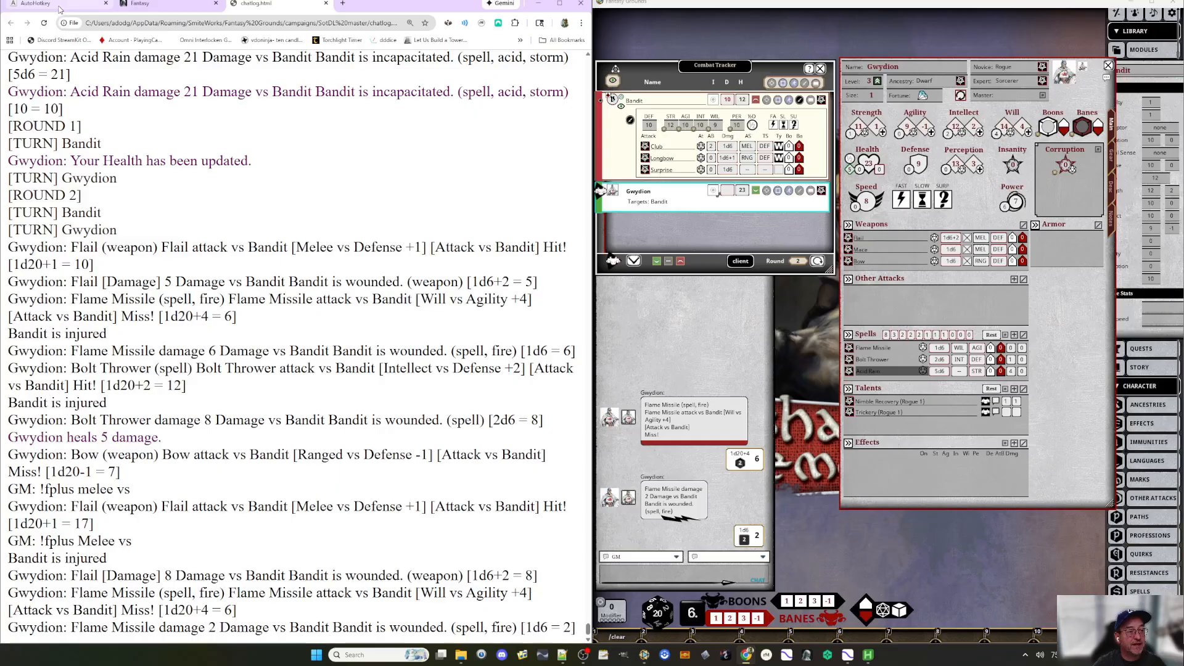
click(61, 4)
click(174, 3)
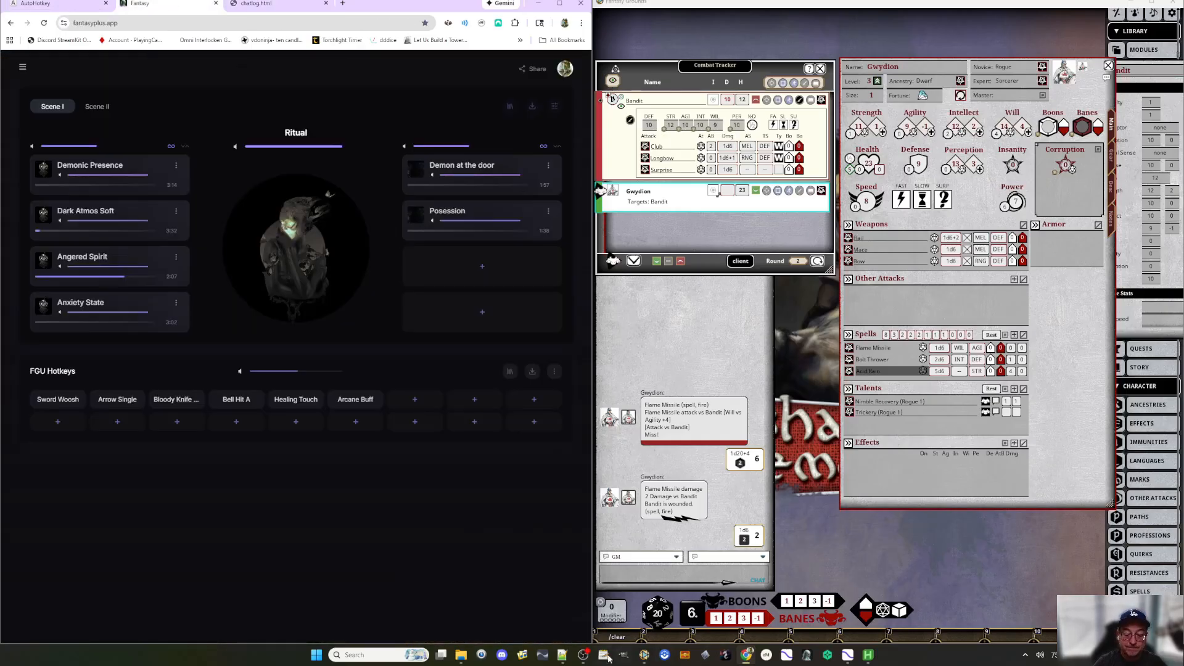
- Switch to README.md in Notepad++ and bring up the Fantasy+ Bridge window beside it
click(562, 656)
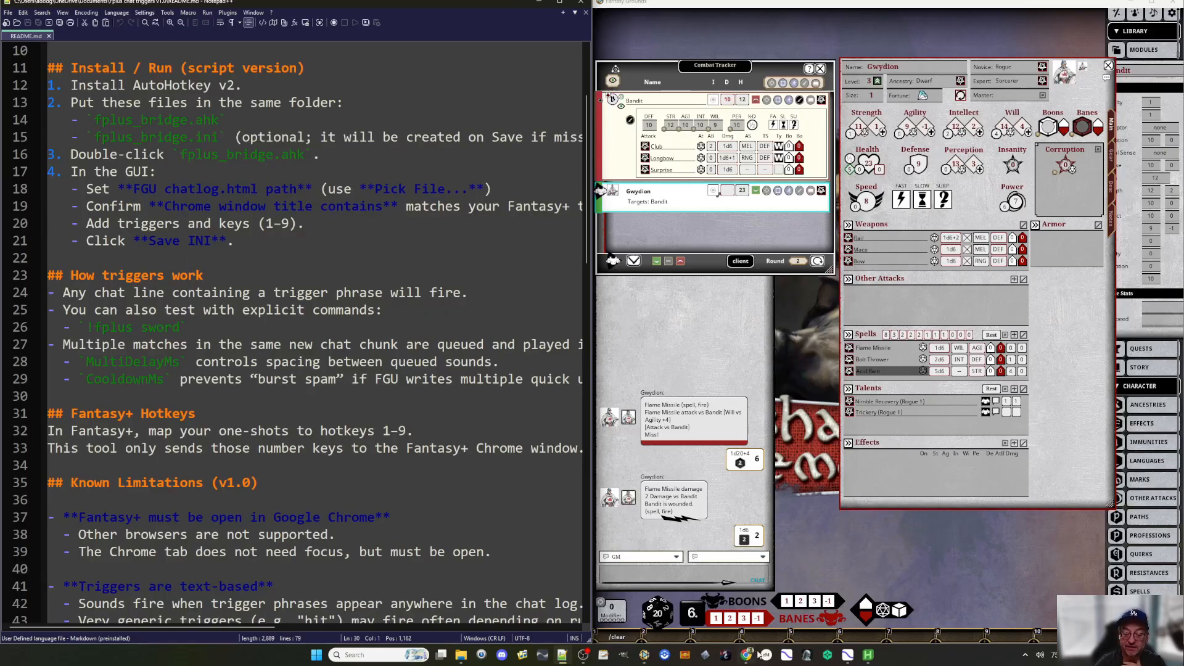
mouse_move(868, 655)
click(863, 586)
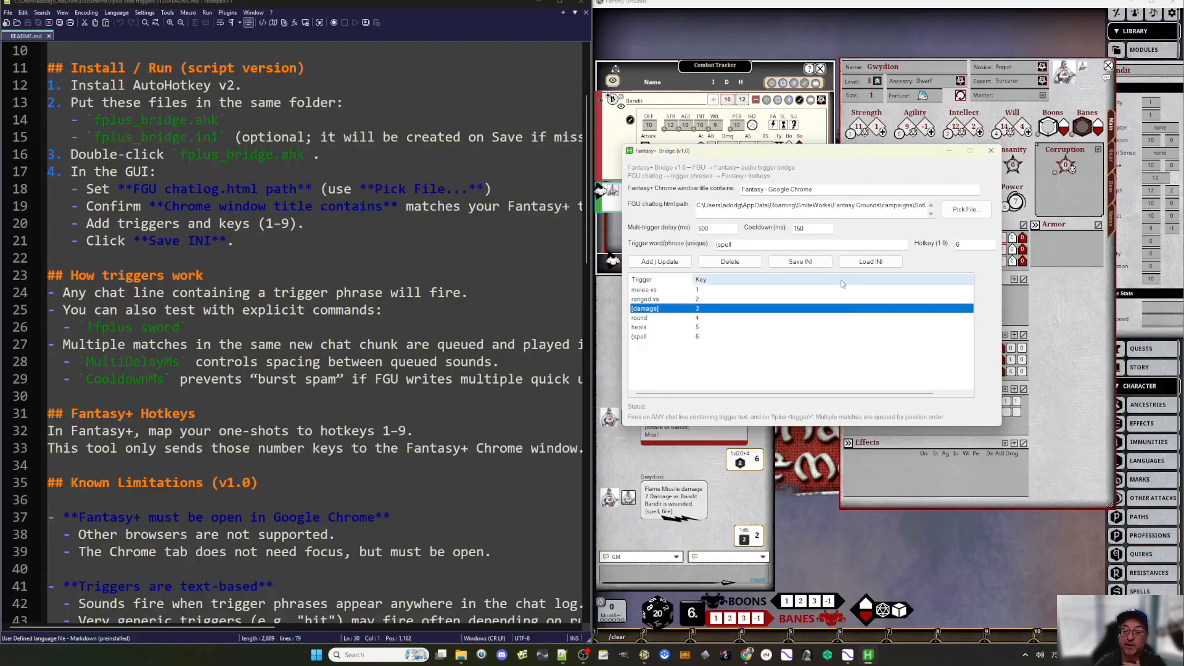
- Save the Fantasy+ Bridge triggers to the INI, reload them, sort the list by key and save again
click(811, 263)
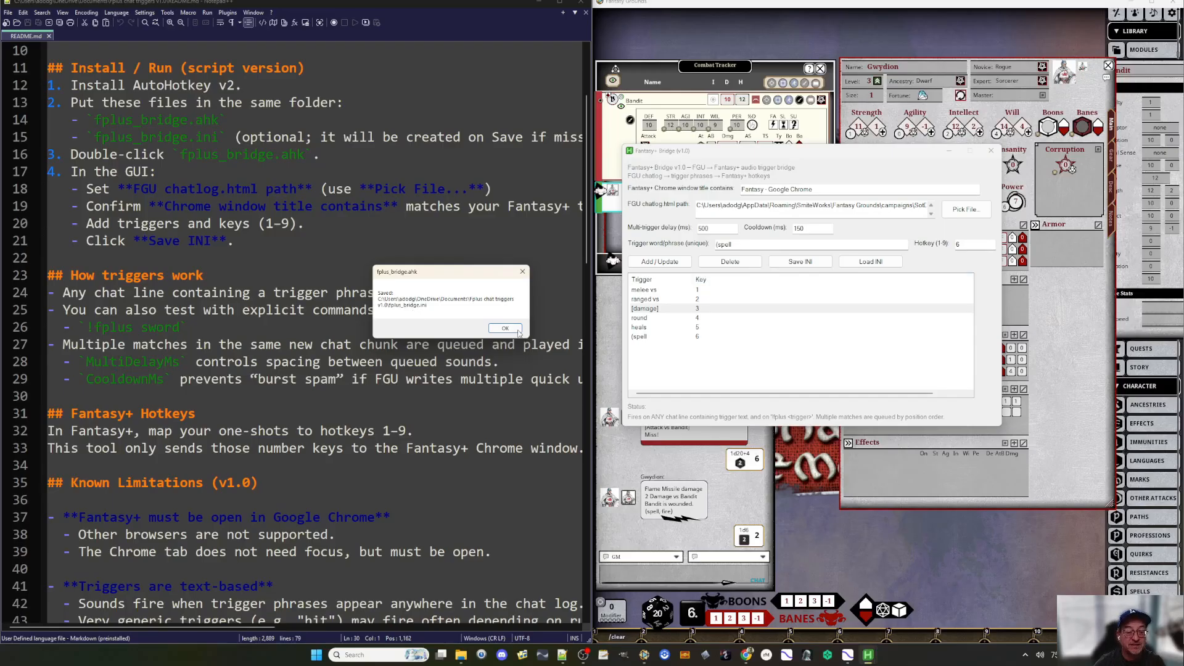
click(505, 328)
click(870, 261)
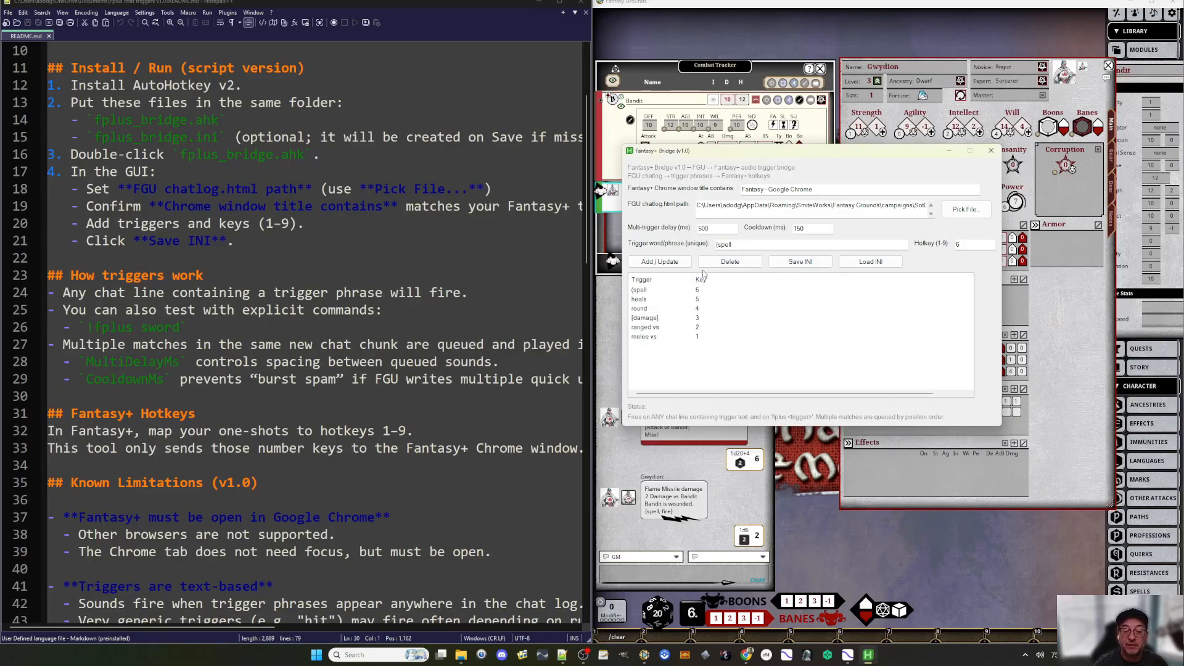
click(700, 281)
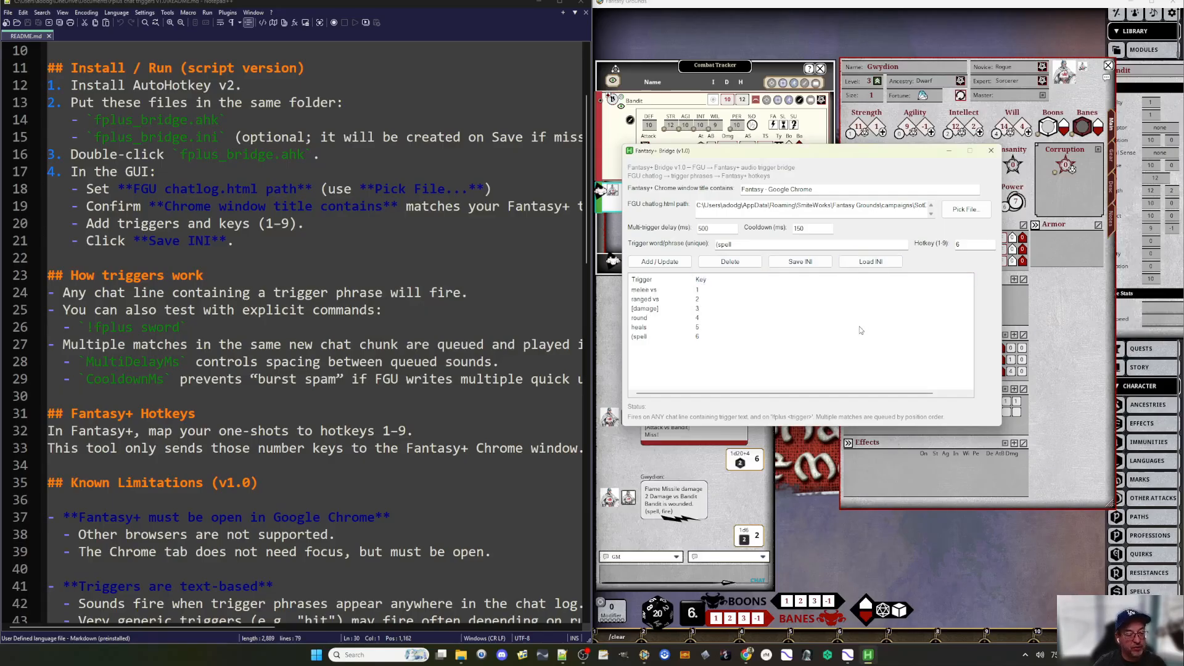
click(800, 263)
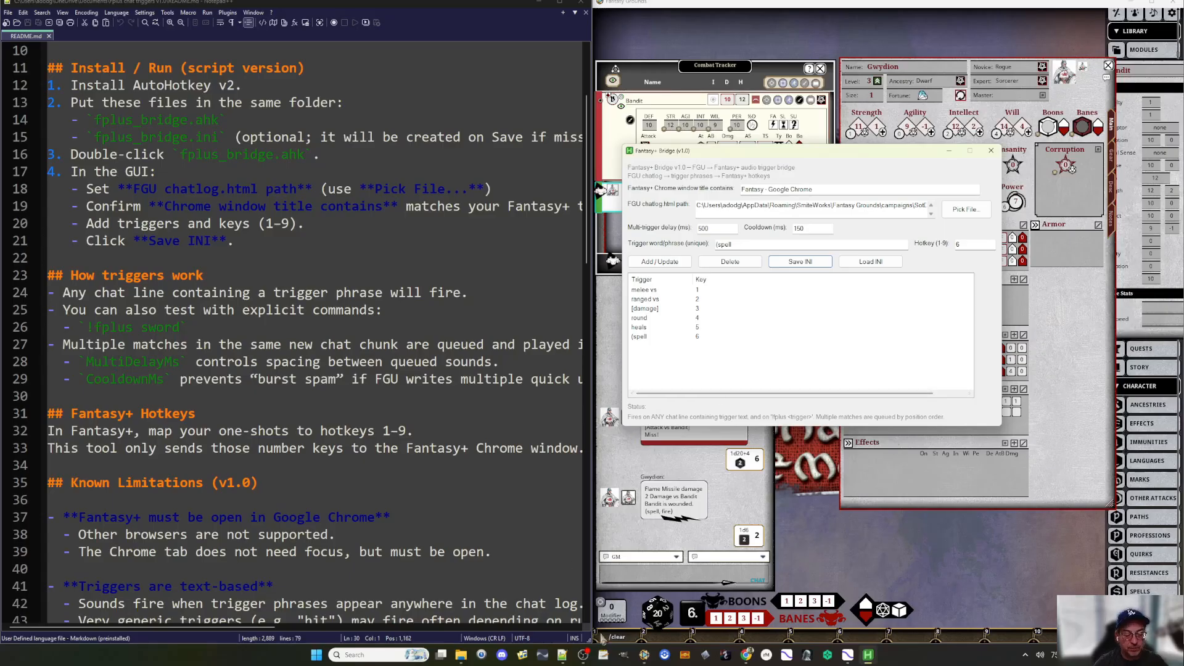
- Review the Known Limitations section of README.md
scroll(413, 502, down, 5)
scroll(413, 503, up, 1)
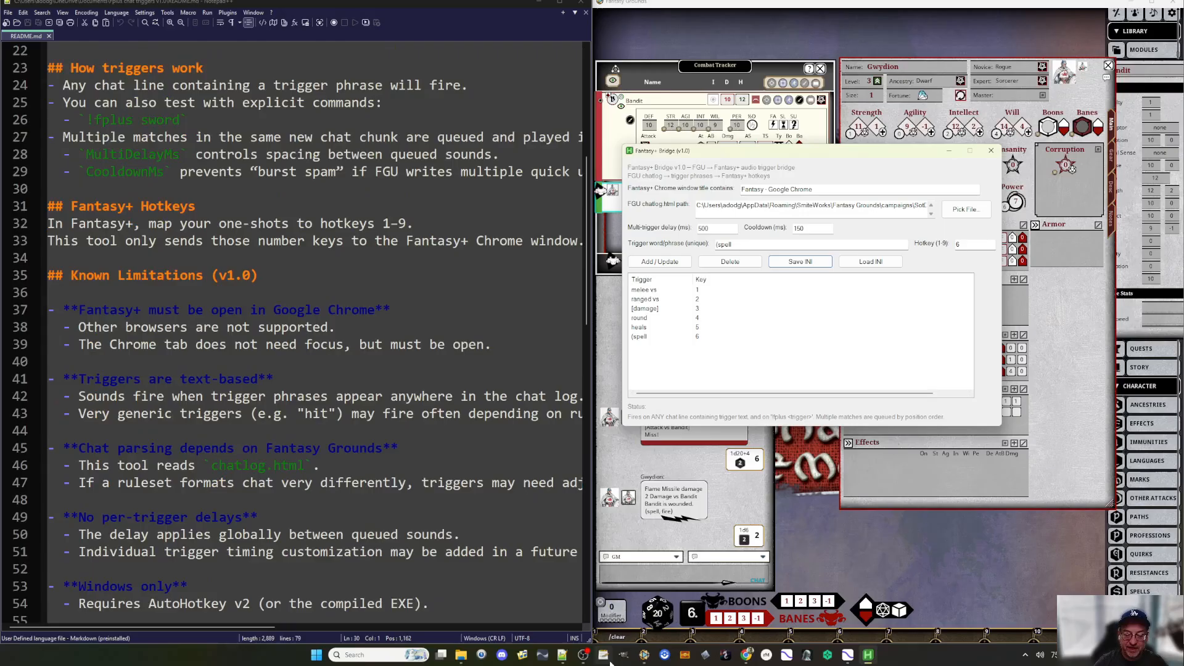
mouse_move(747, 657)
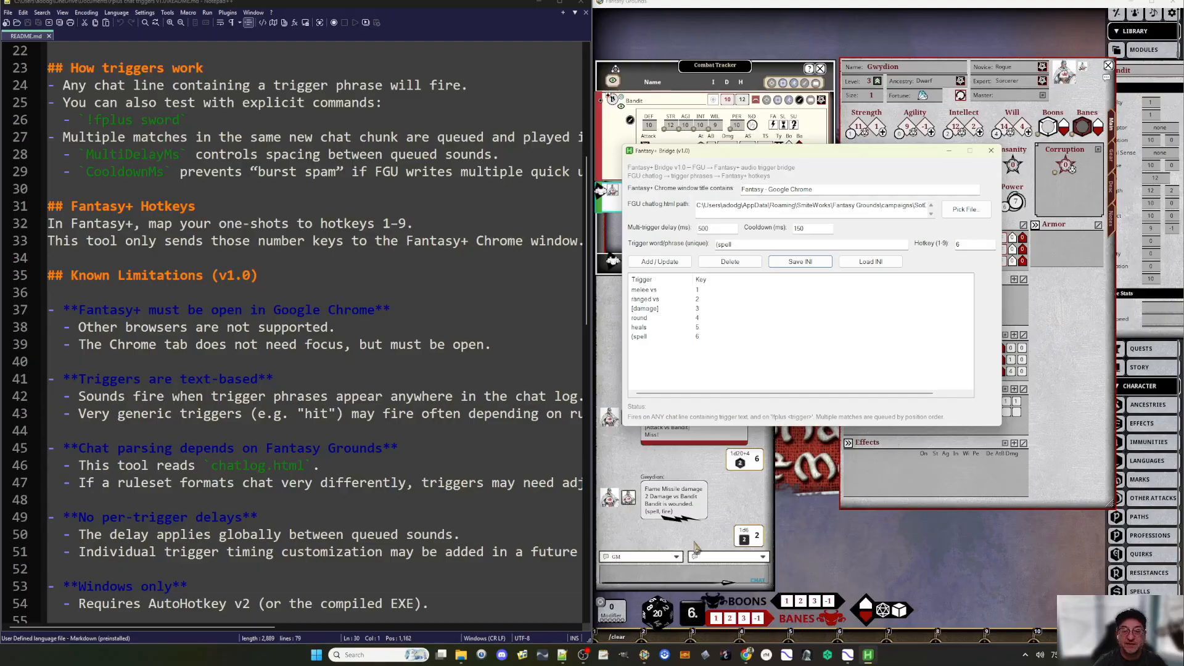
- Check the chatlog.html entries for the spell's wording and add a "Bolt Thrower" trigger with hotkey 7 in Fantasy+ Bridge
click(747, 654)
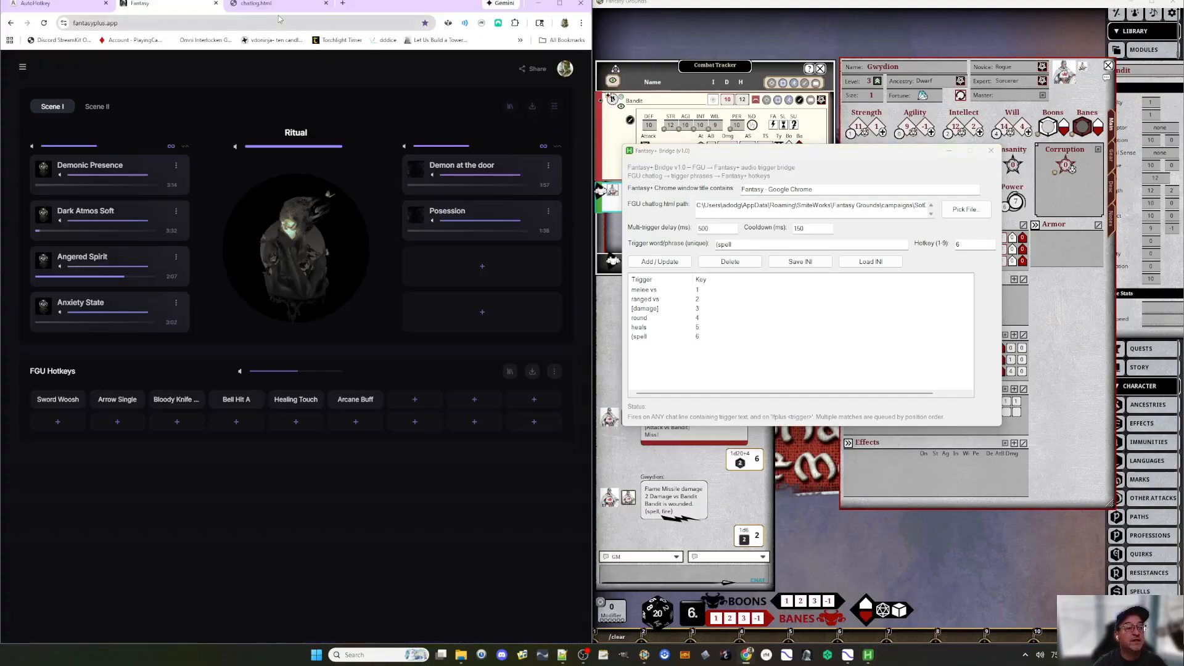
click(259, 4)
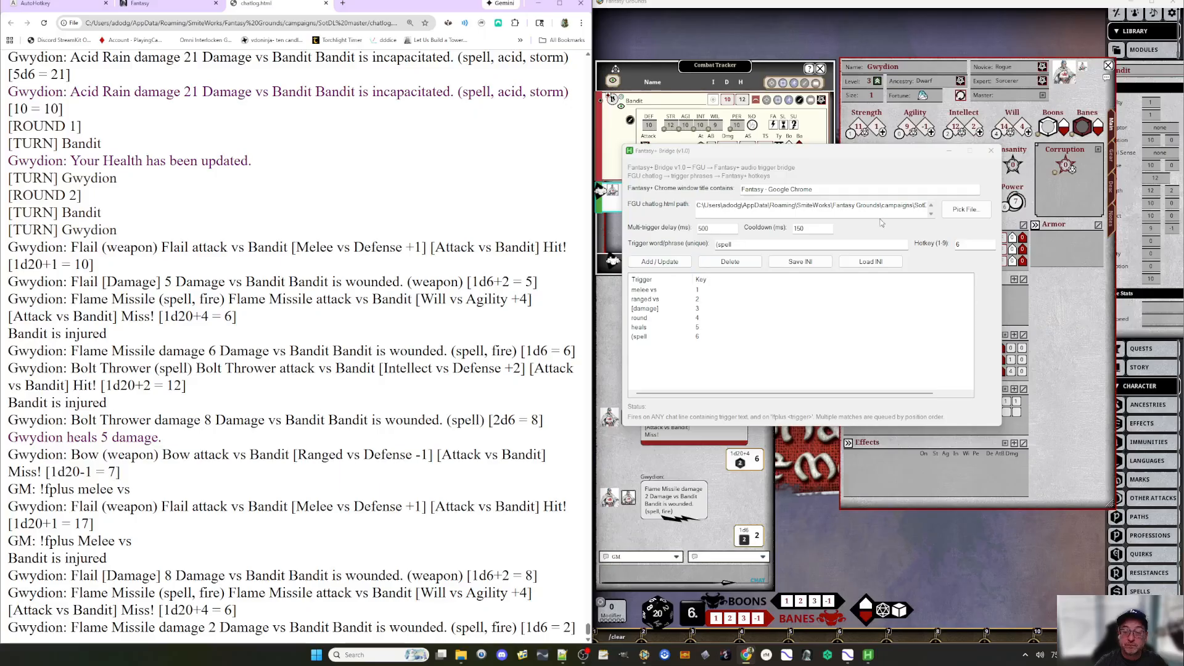
drag(750, 244, 691, 243)
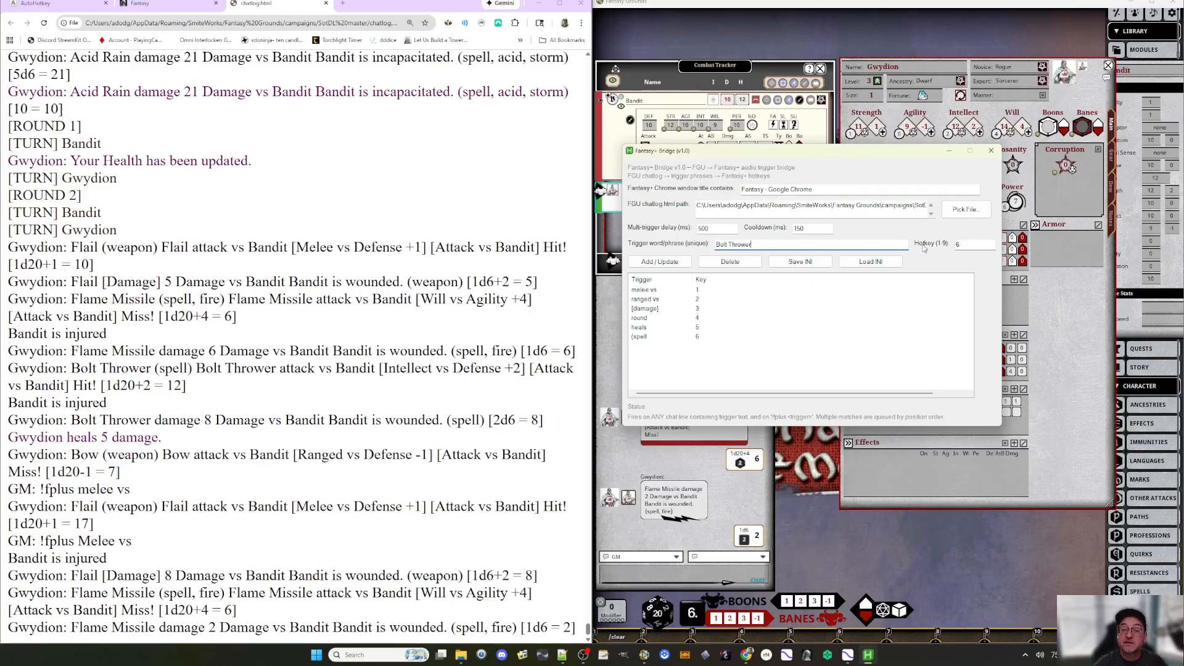
key(Tab)
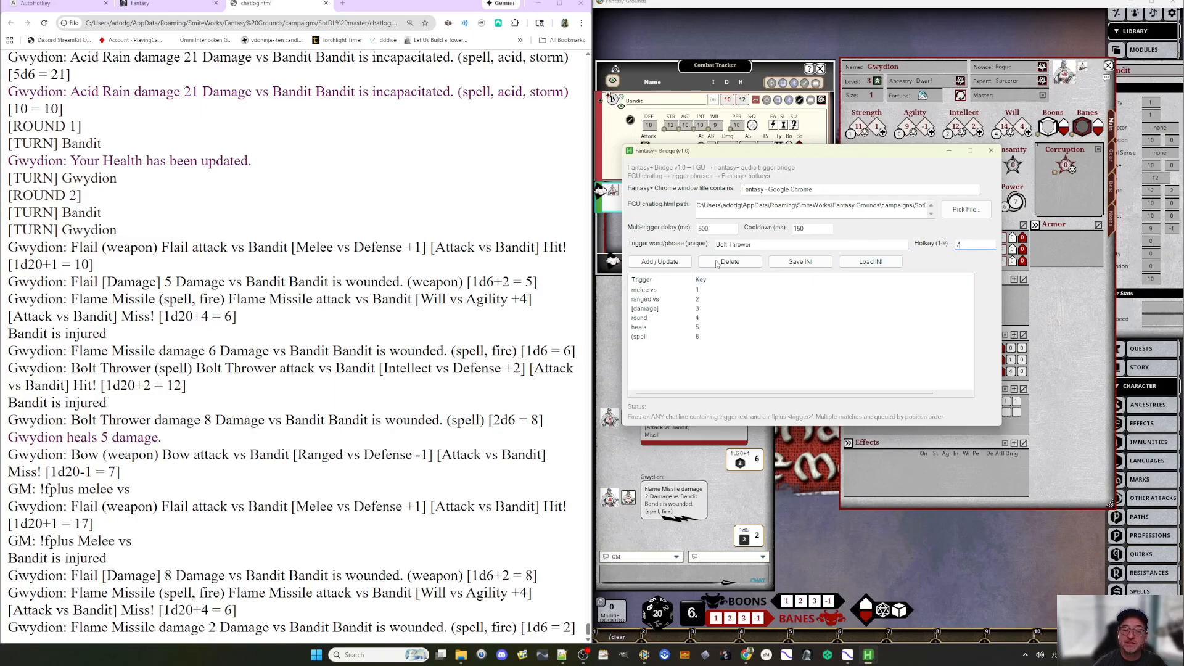
click(659, 262)
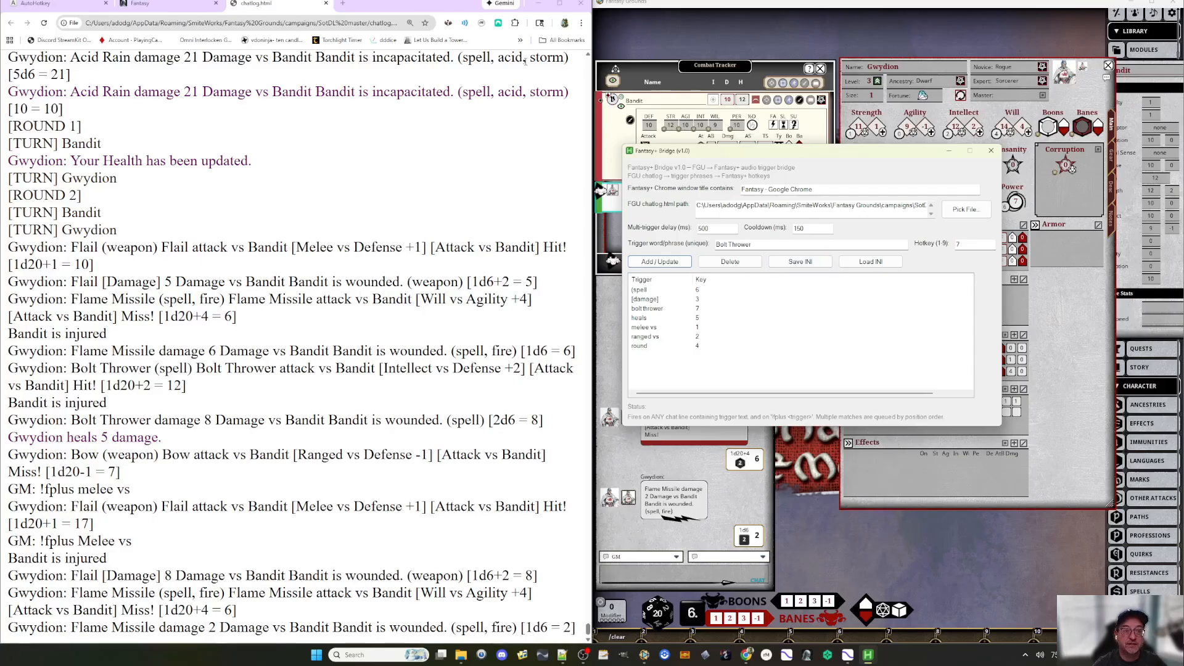
- Assign the Elemental B one-shot from the Magic collection's Elemental category to the seventh FGU Hotkeys slot in Fantasy+
click(182, 5)
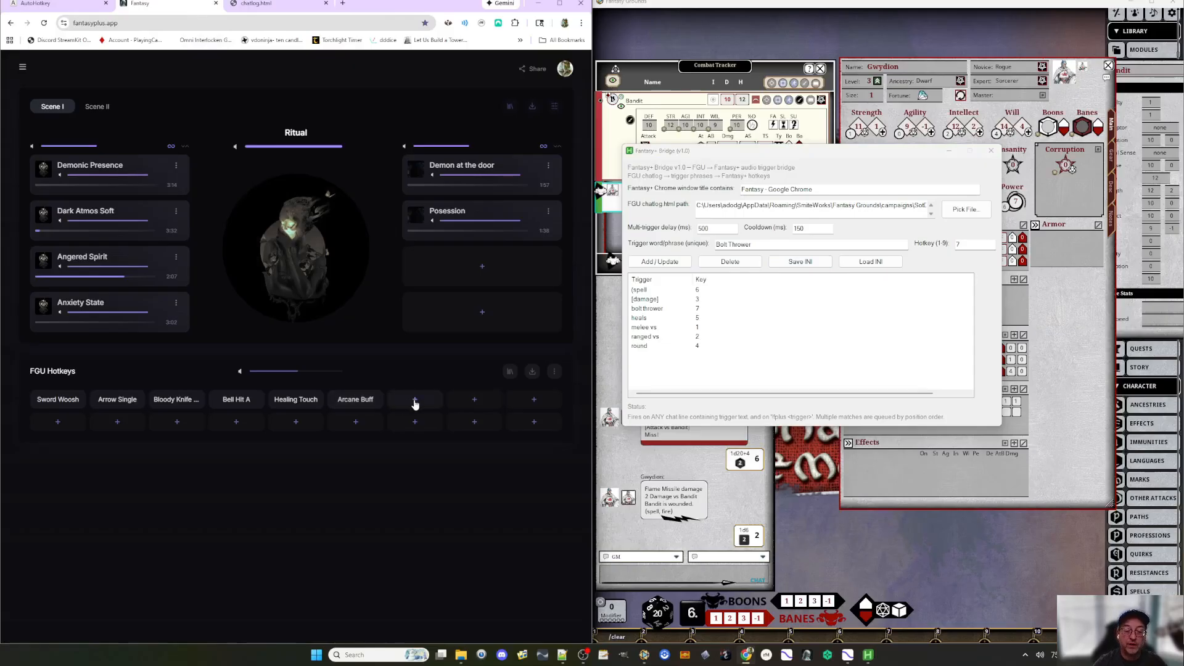
click(415, 401)
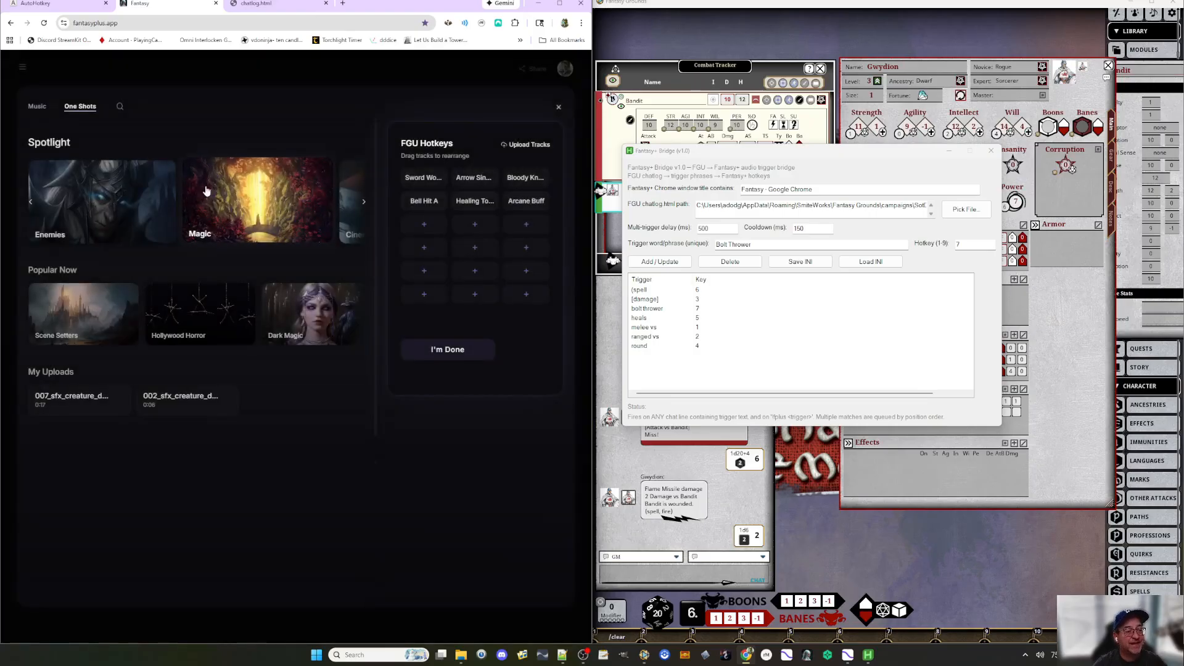
click(203, 189)
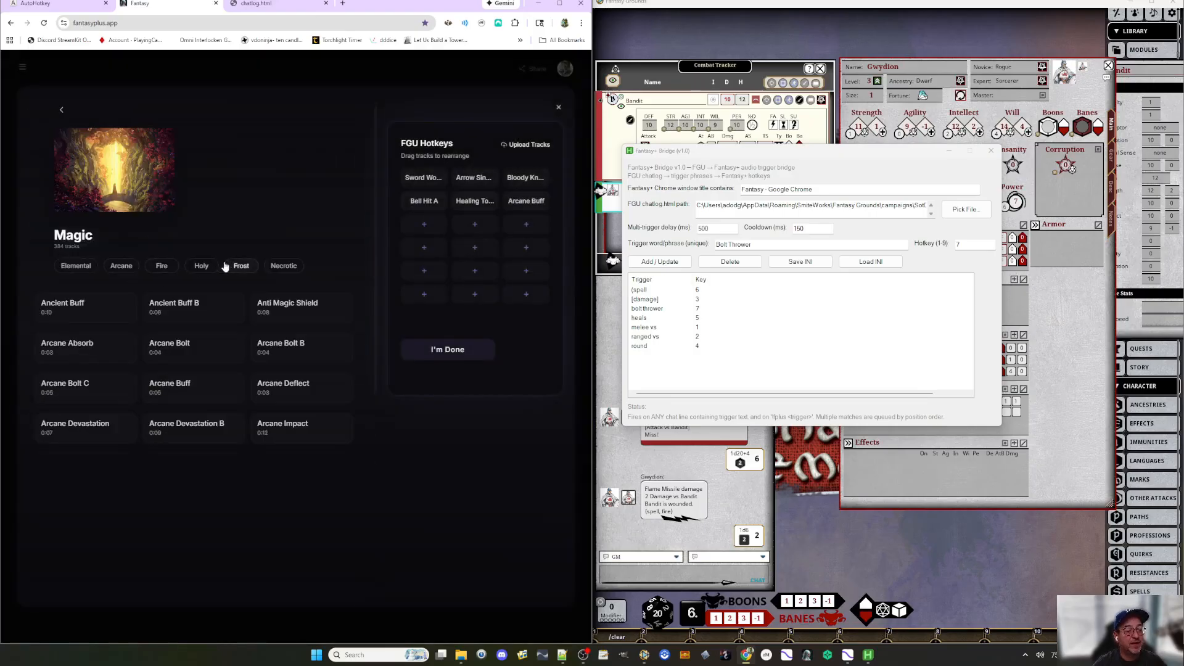
click(76, 266)
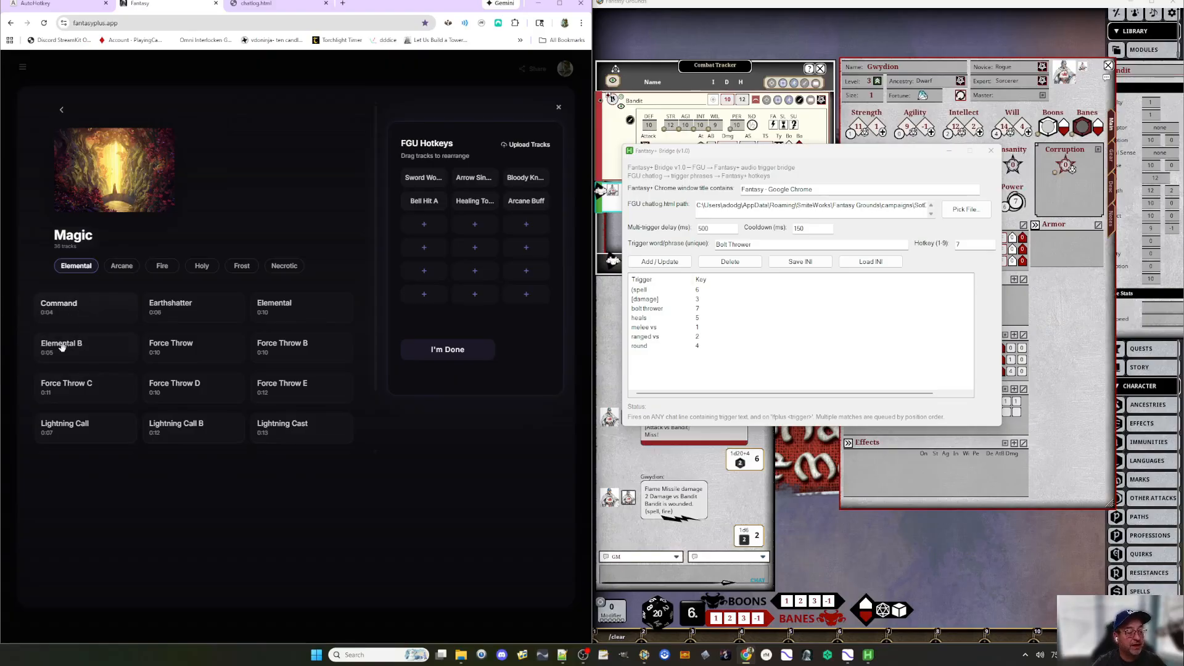
click(109, 360)
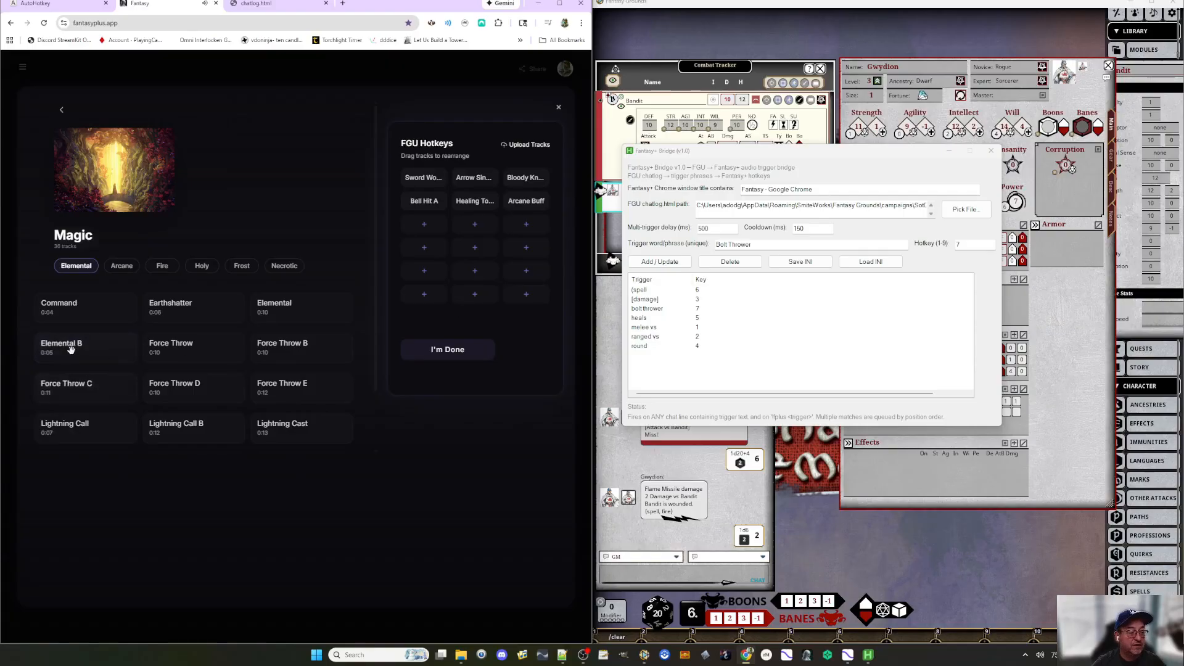
drag(68, 349, 419, 225)
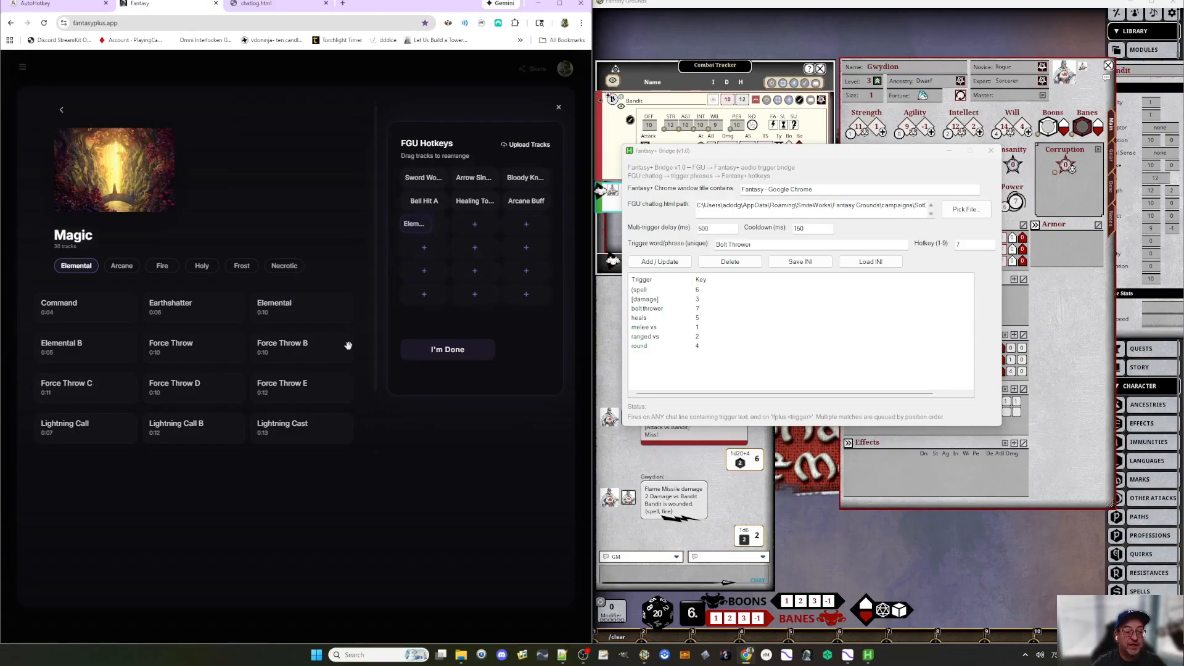
click(453, 351)
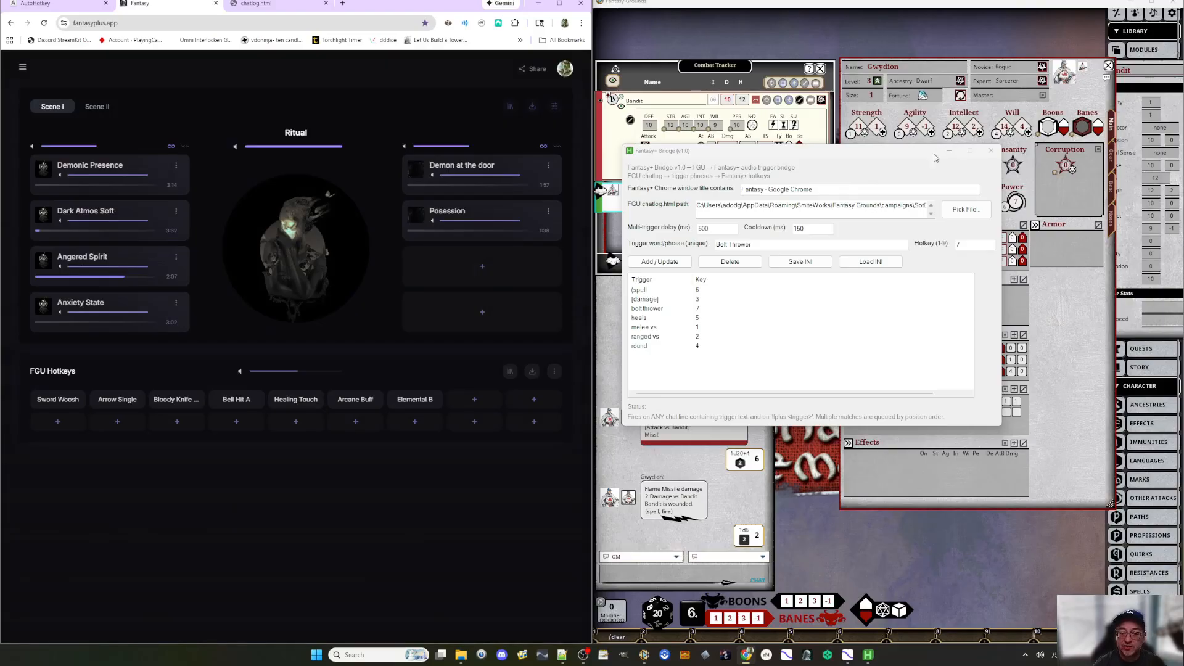
- Clear the Fantasy Grounds chat and roll Gwydion's Bolt Thrower attack against the Bandit to test the new trigger
drag(869, 157, 364, 158)
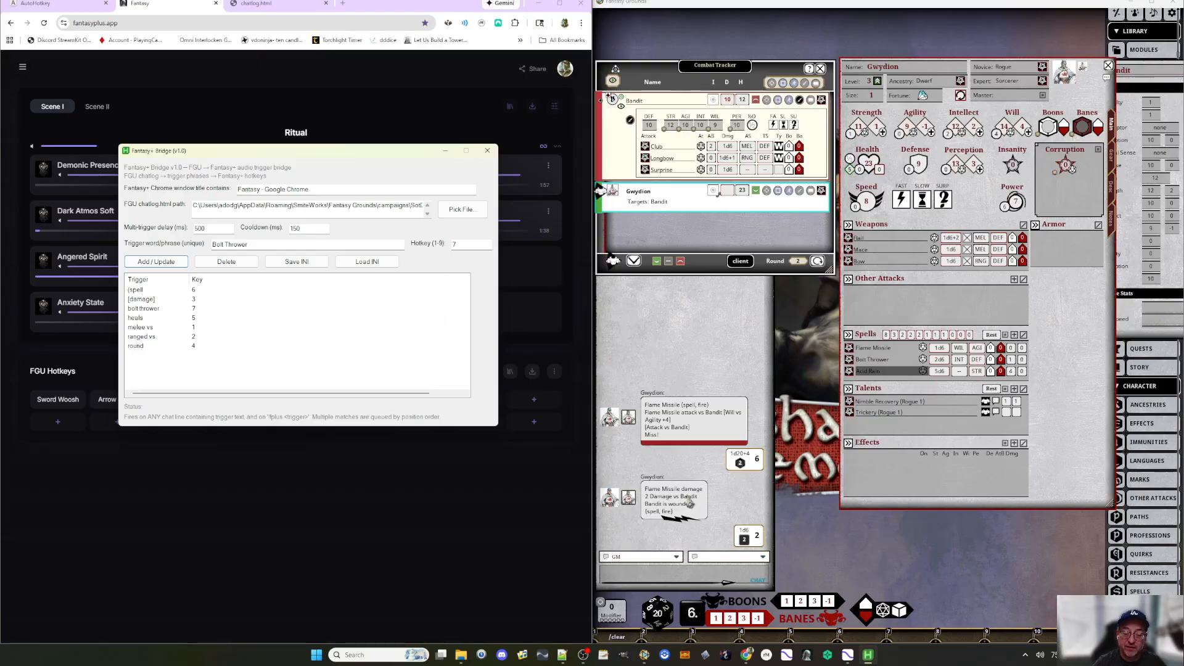
click(629, 637)
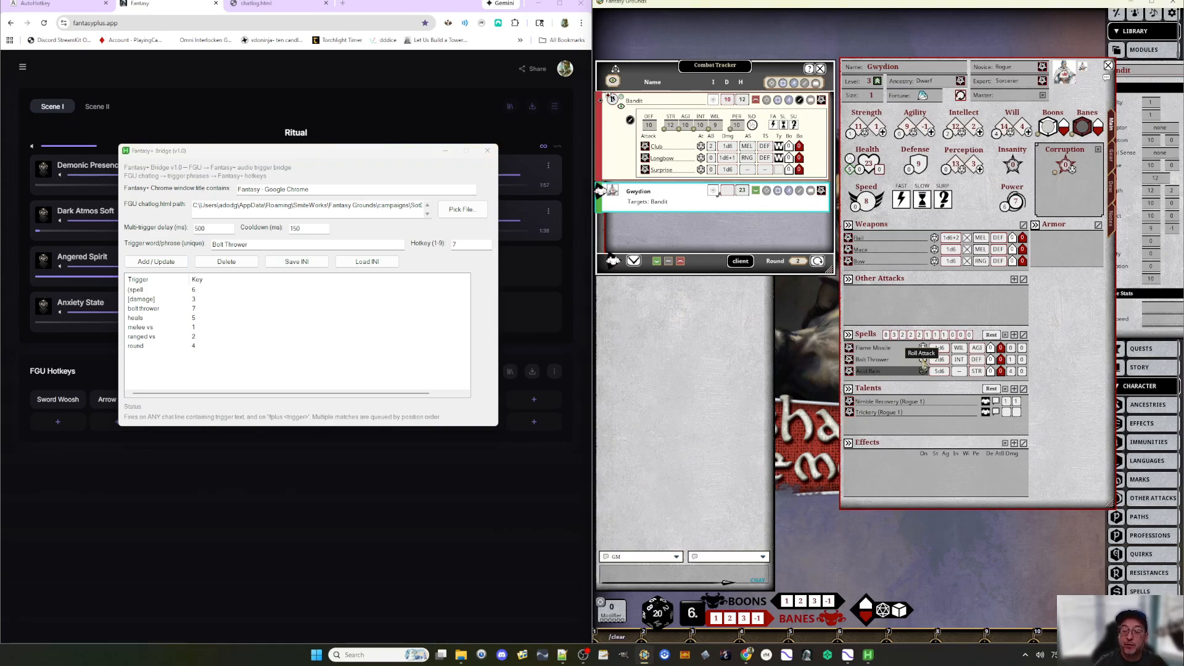
click(923, 368)
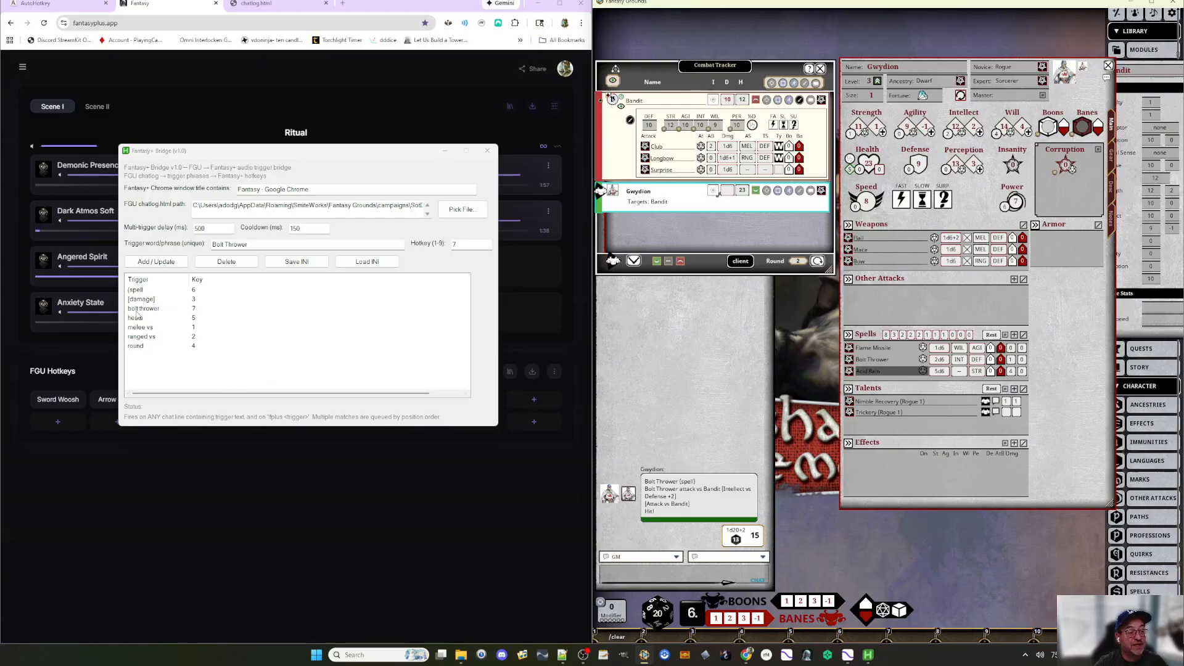
- Sort the bridge's trigger list by key in descending order and test it with Gwydion's Flame Missile attack on the Bandit
click(198, 282)
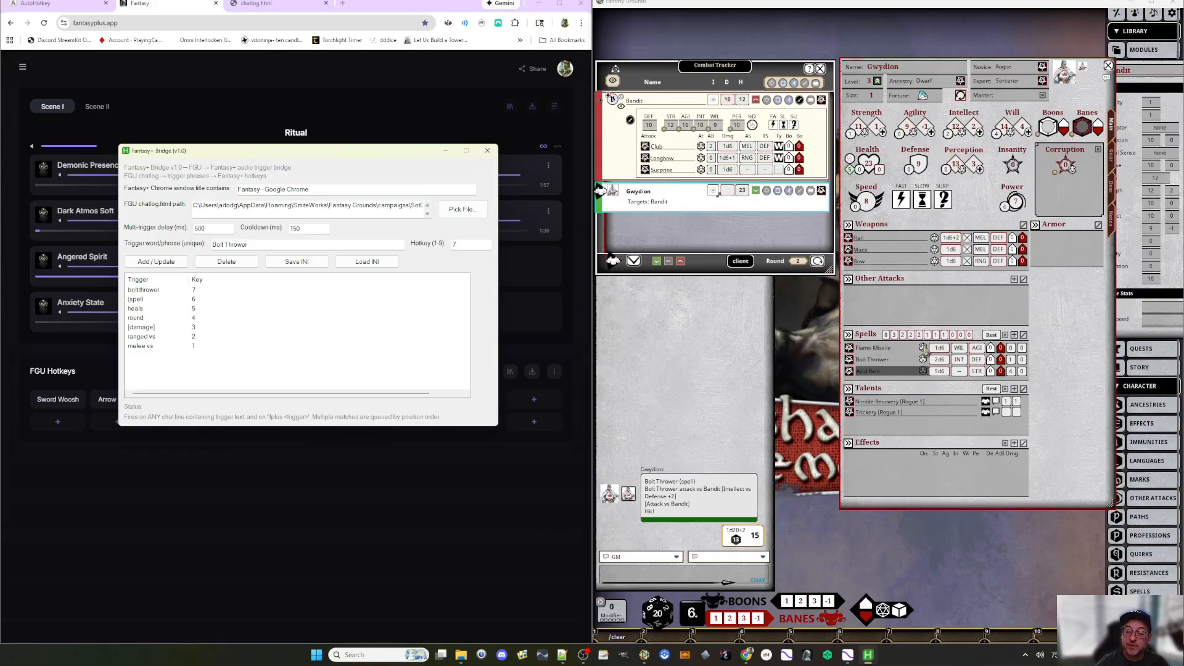
double_click(923, 347)
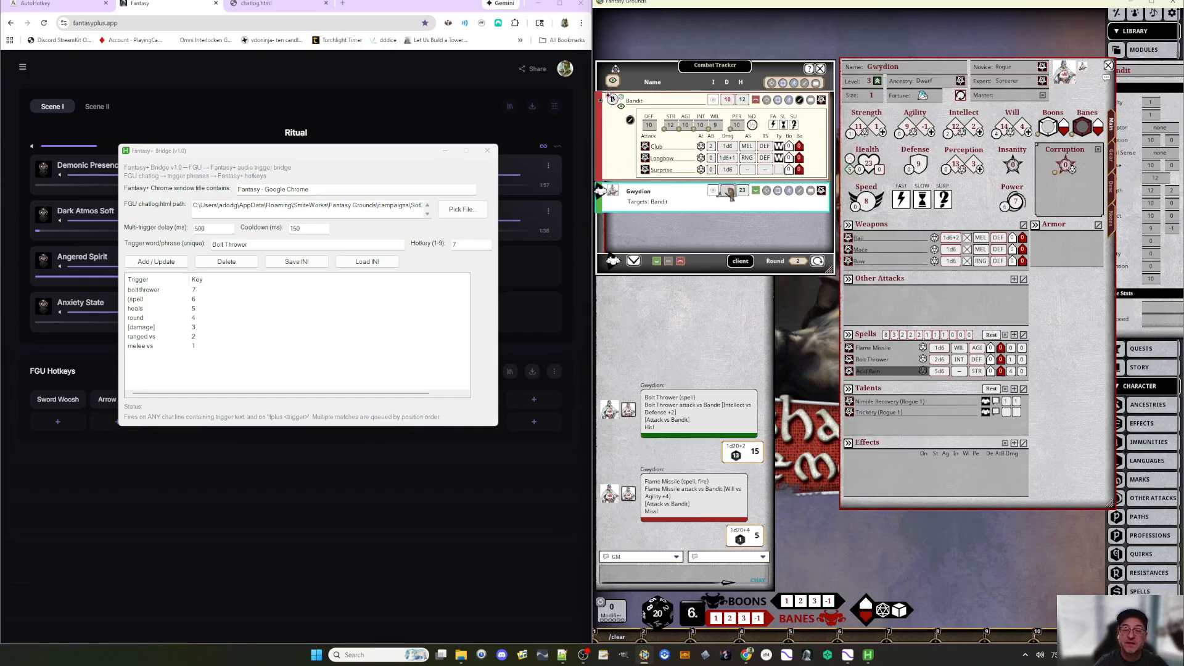
- Add and heal damage on Gwydion in the Combat Tracker, and advance to the next actor to test the heals and round triggers
scroll(730, 193, up, 2)
scroll(730, 193, down, 3)
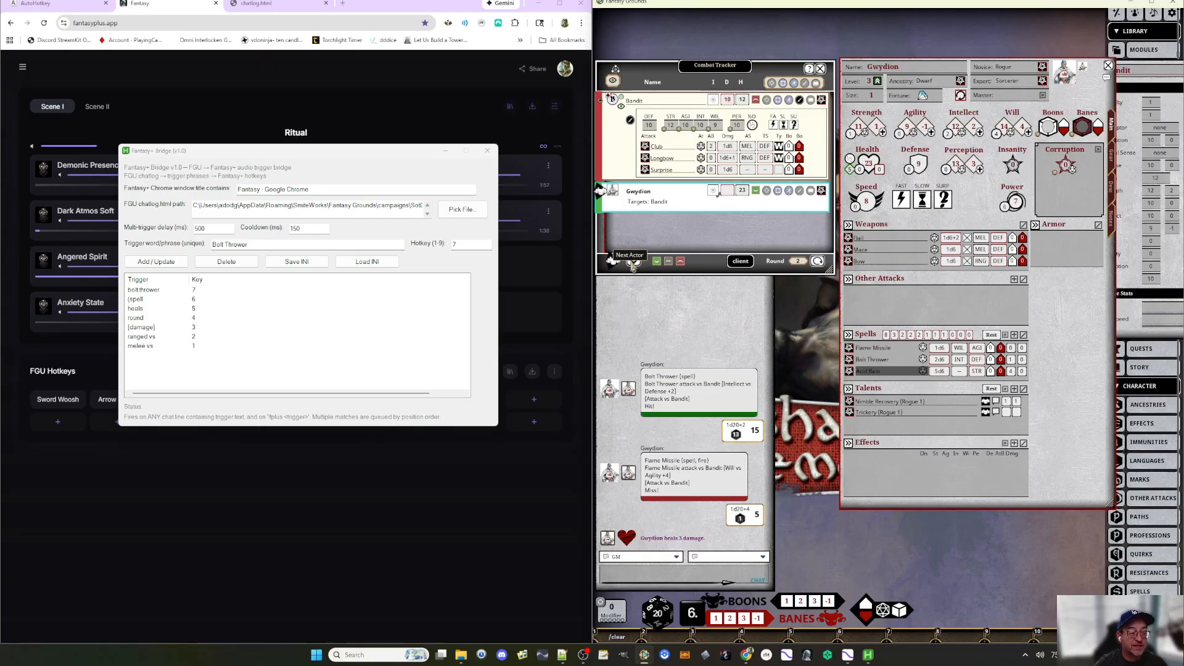
click(632, 264)
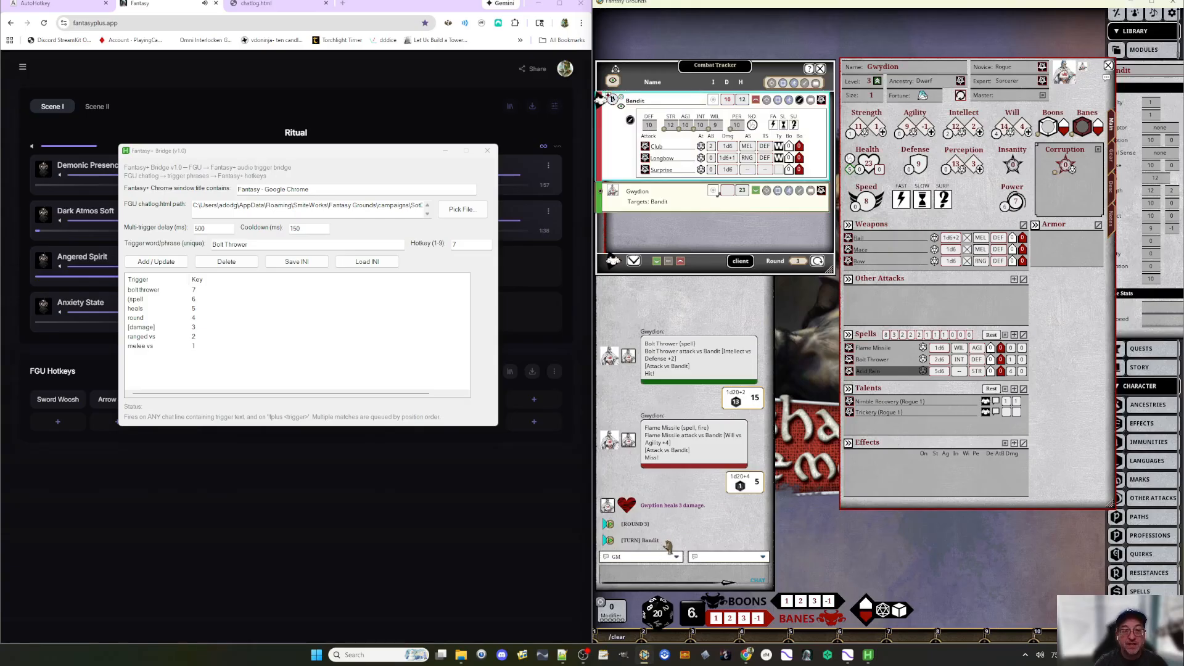
- Minimize the Fantasy+ Bridge and Fantasy Grounds windows and maximize README.md in Notepad++ at the Known Limitations section
click(444, 151)
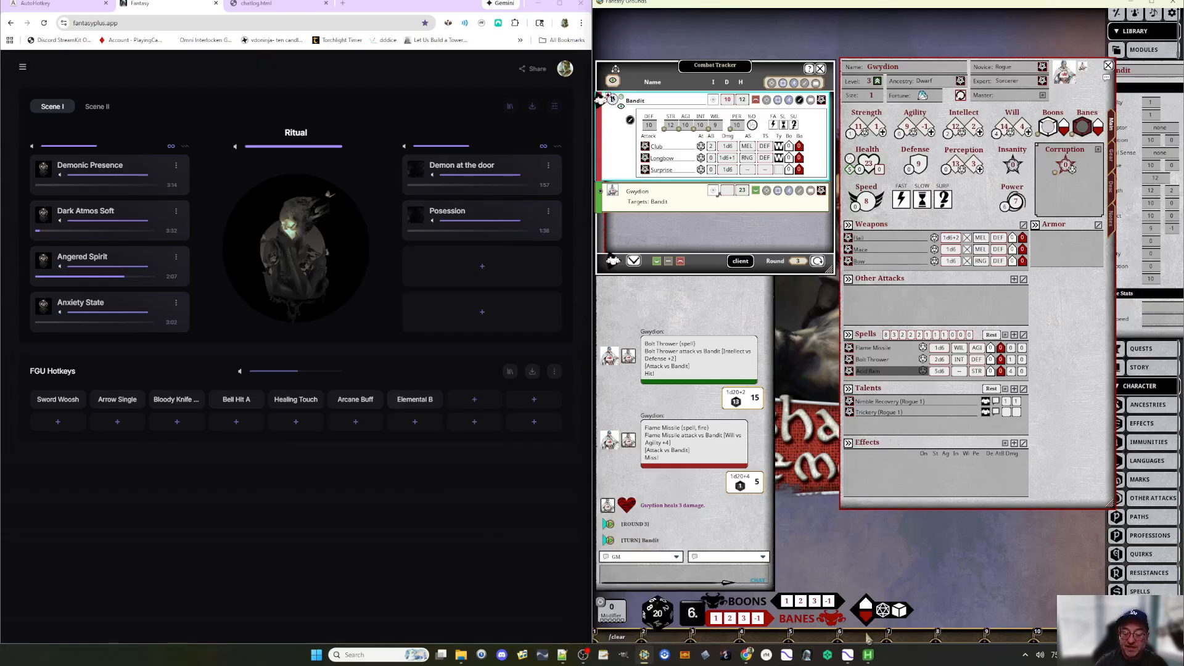
click(562, 654)
scroll(190, 311, down, 3)
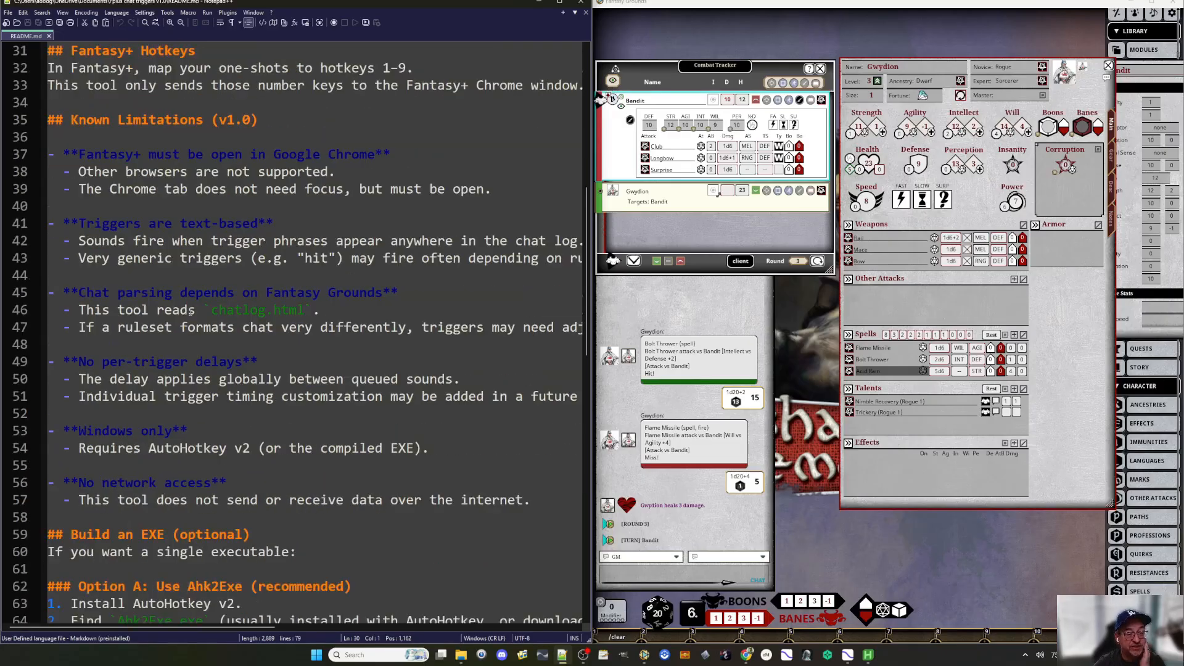
click(119, 157)
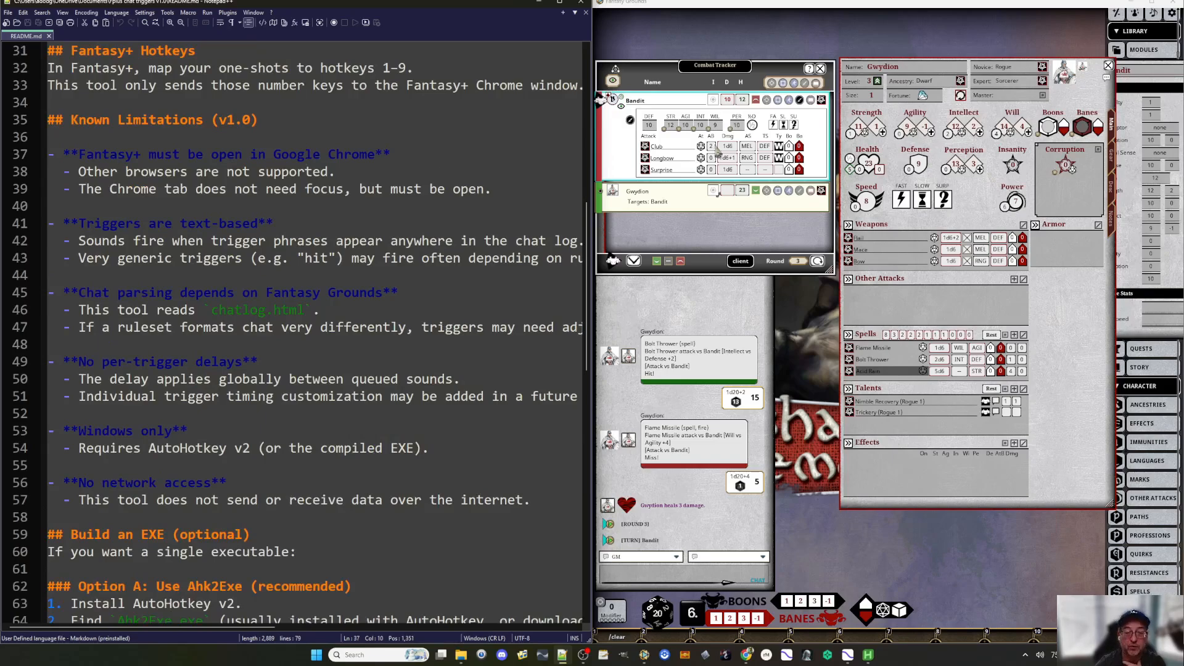
click(1130, 3)
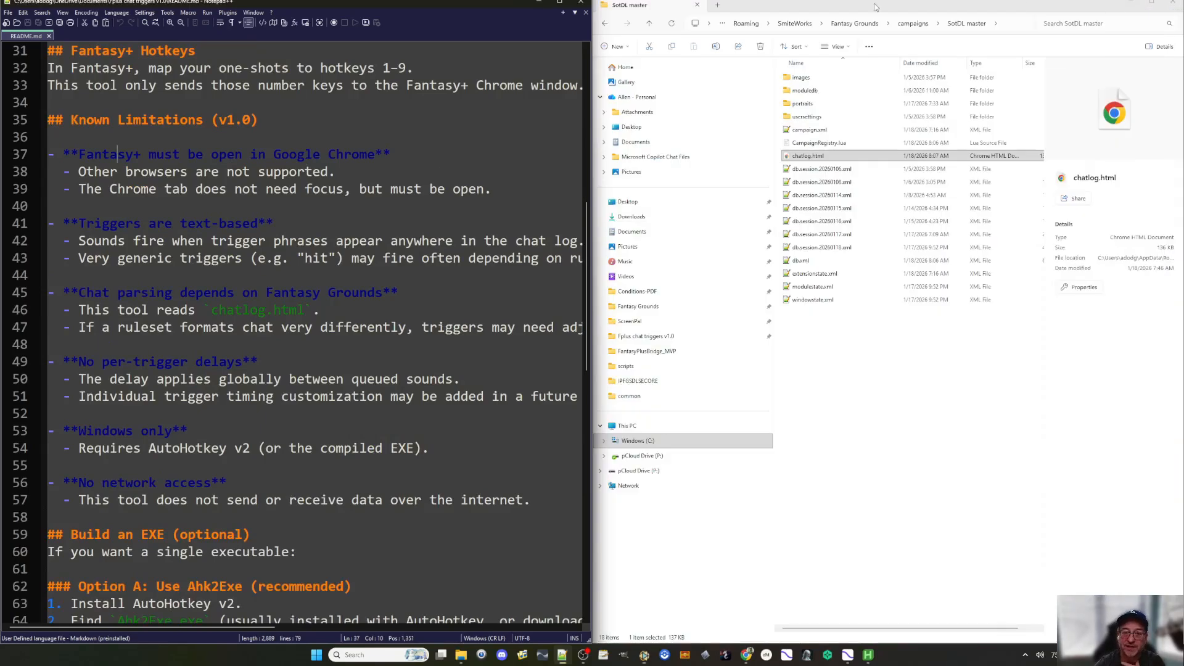
click(559, 2)
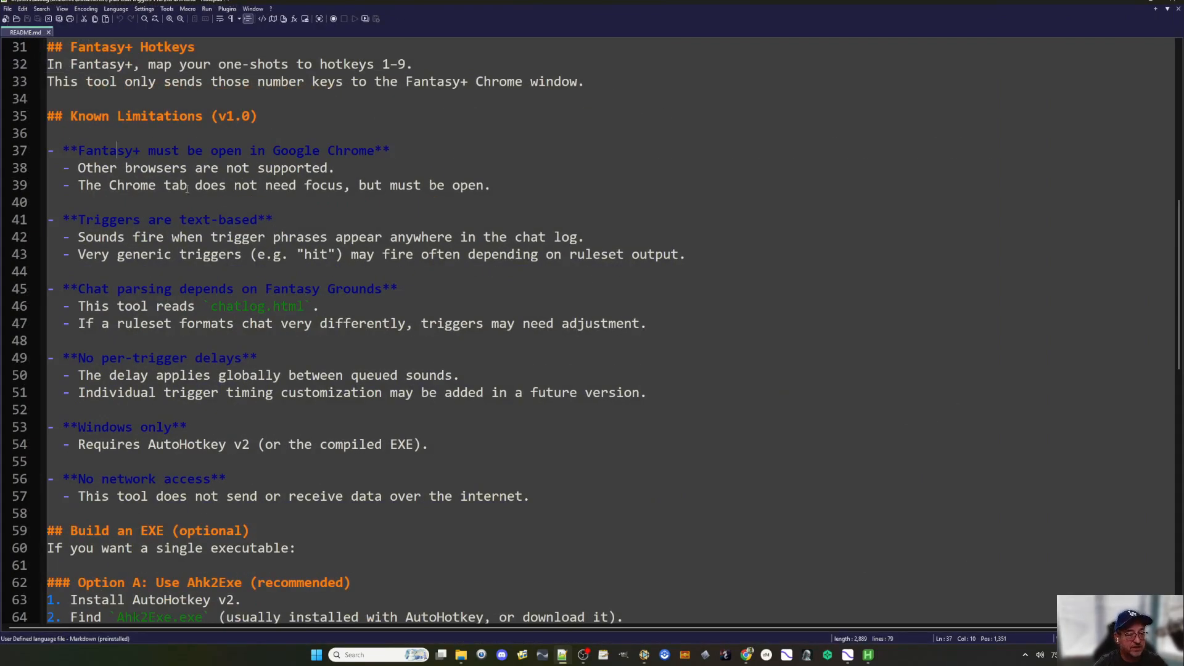
- Review each Known Limitations entry in README.md, highlighting the headings from the Google Chrome requirement through No network access
drag(65, 149, 396, 146)
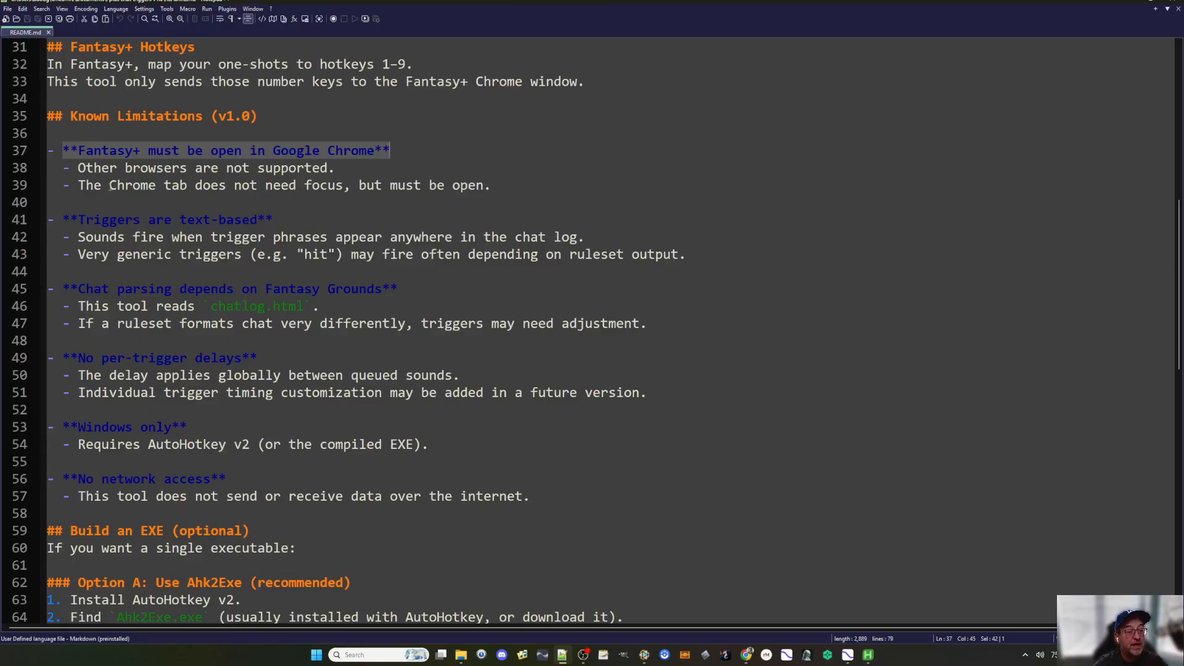
drag(79, 185, 484, 186)
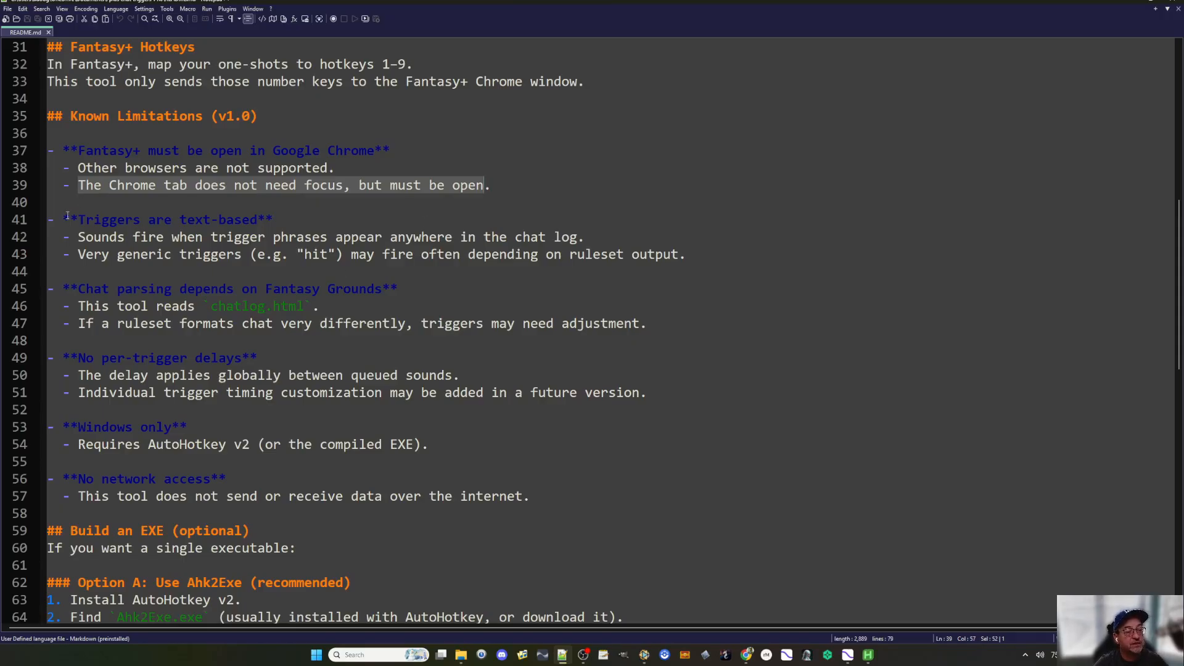
drag(66, 215, 287, 224)
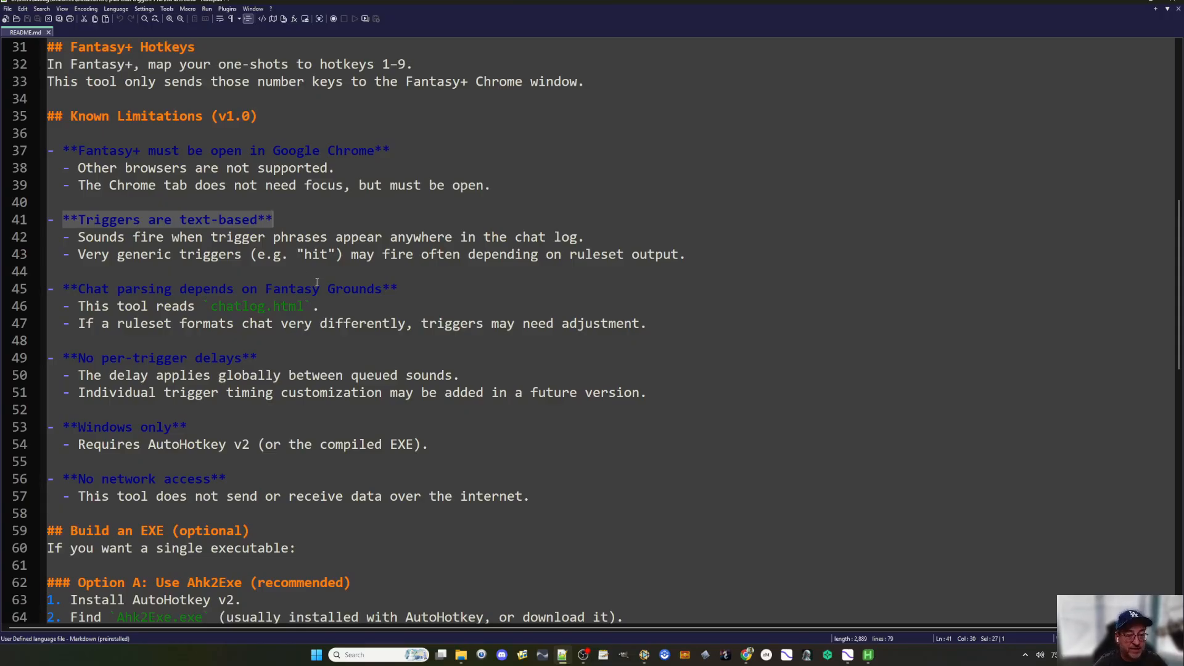
drag(61, 289, 405, 288)
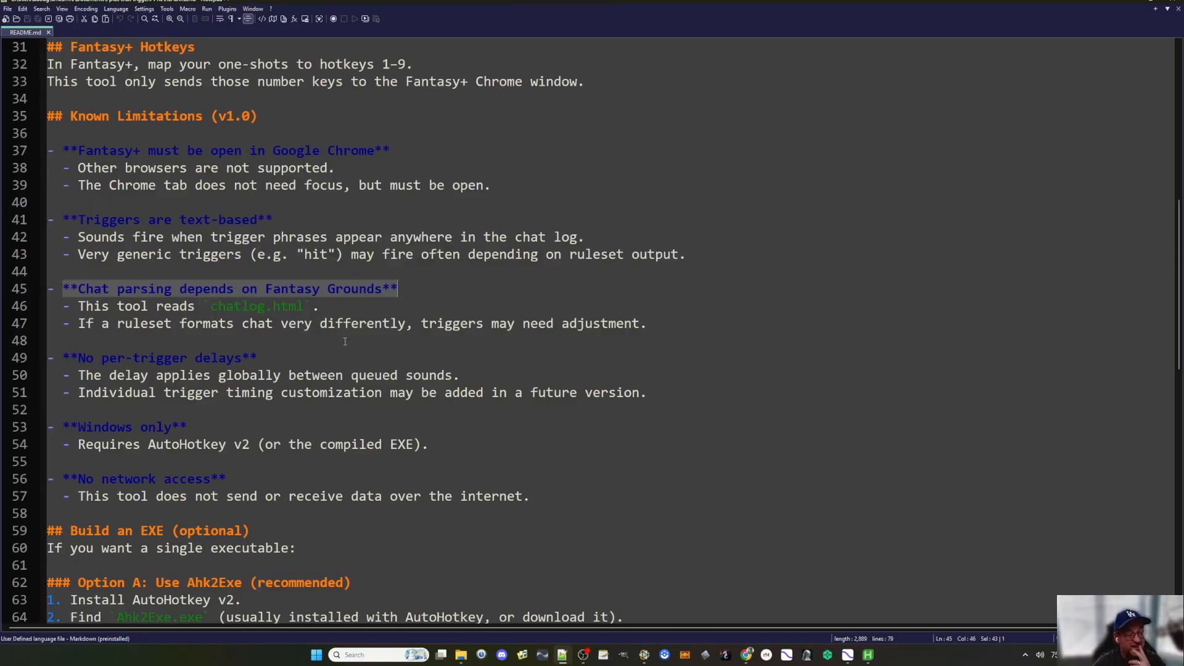
scroll(345, 341, down, 1)
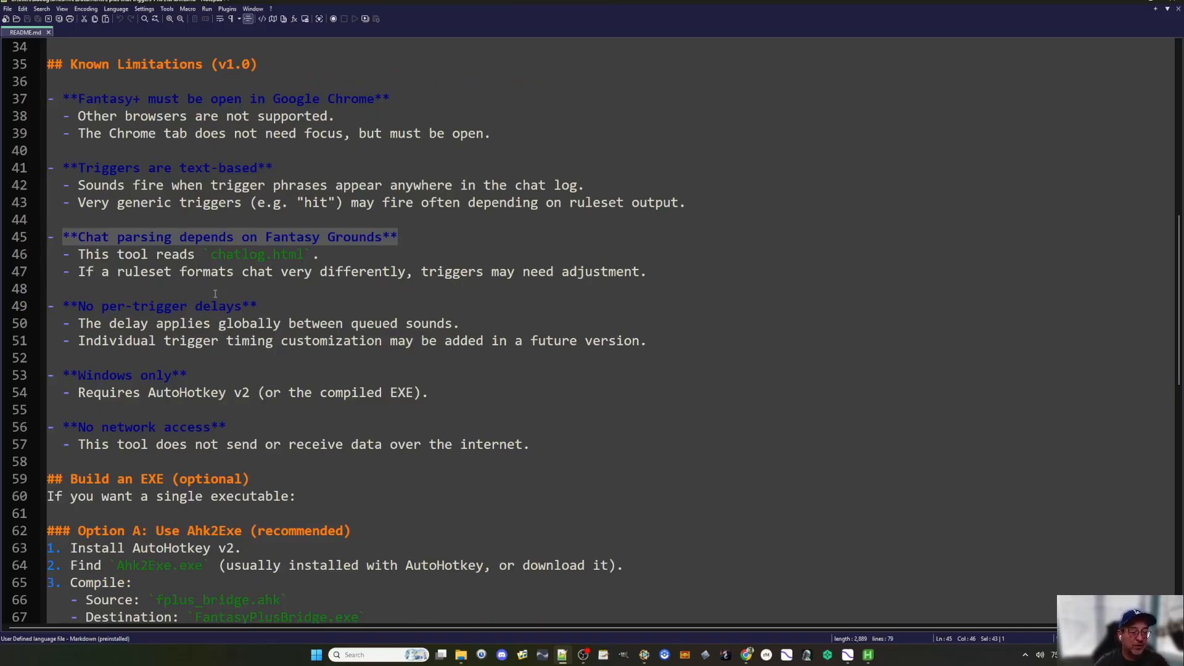
scroll(215, 294, down, 1)
drag(67, 253, 274, 254)
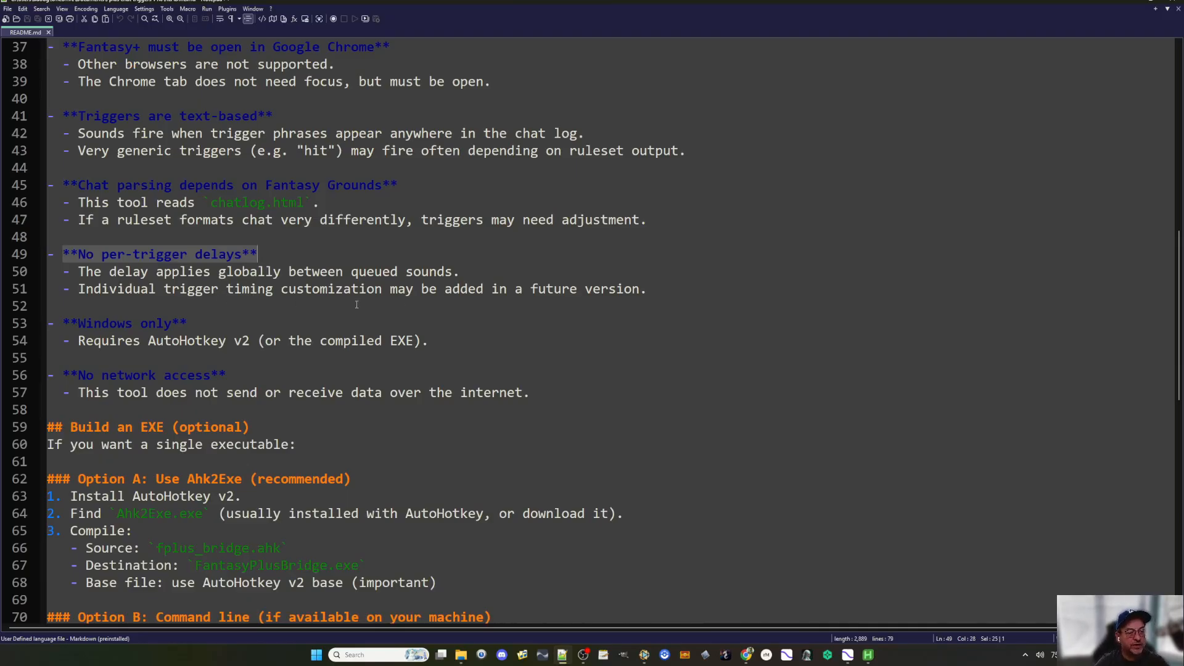
scroll(335, 303, down, 2)
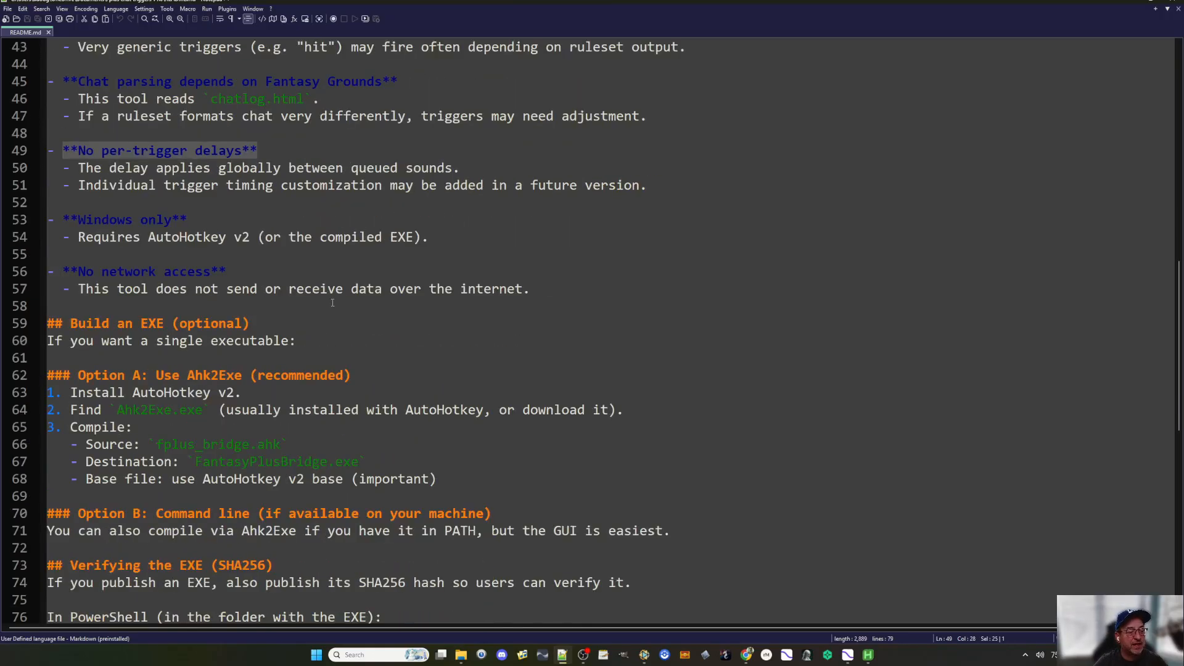
drag(187, 220, 64, 222)
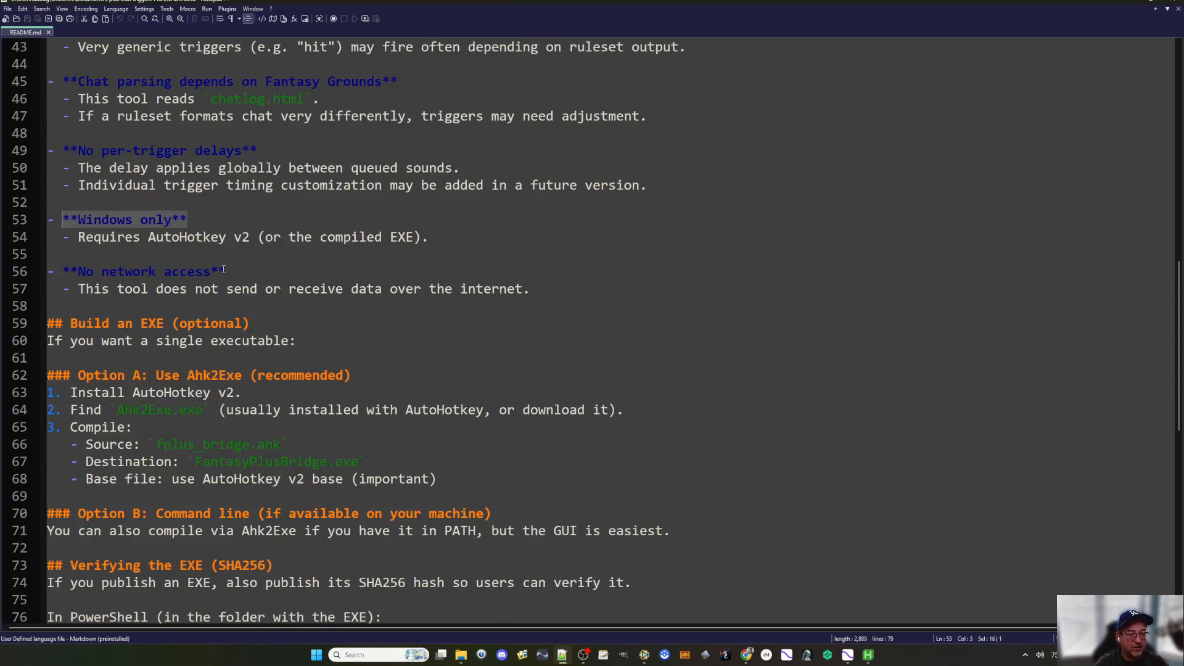
drag(226, 271, 69, 272)
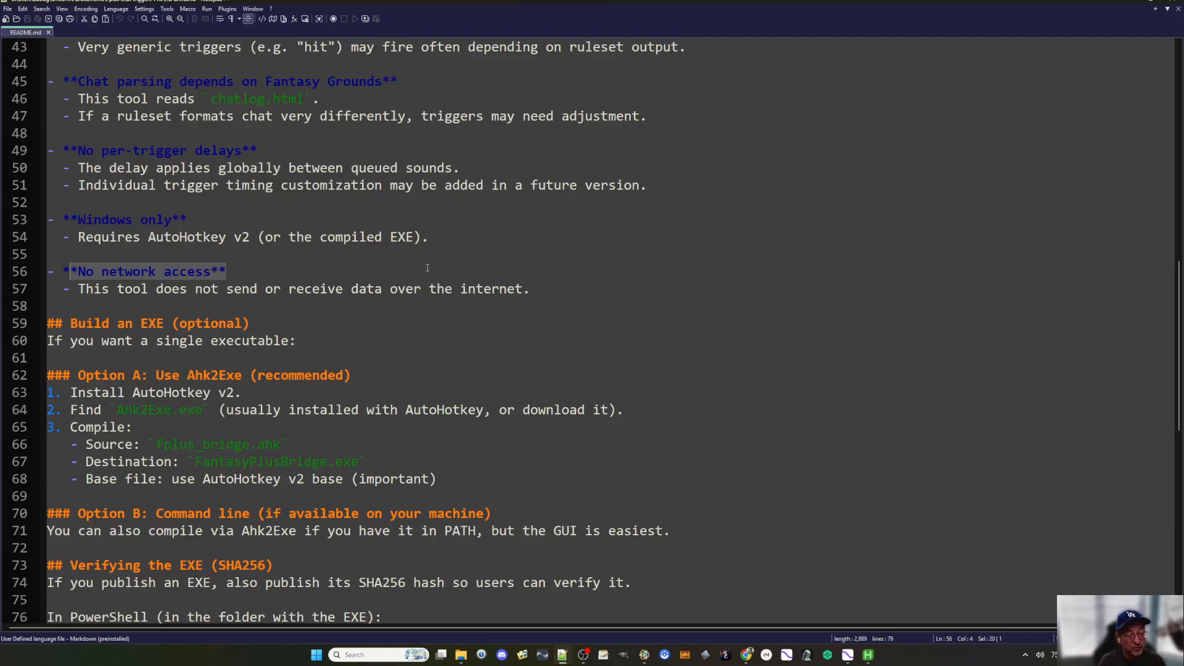
- Examine the optional Build an EXE section of README.md, including the Ahk2Exe option
scroll(378, 266, down, 2)
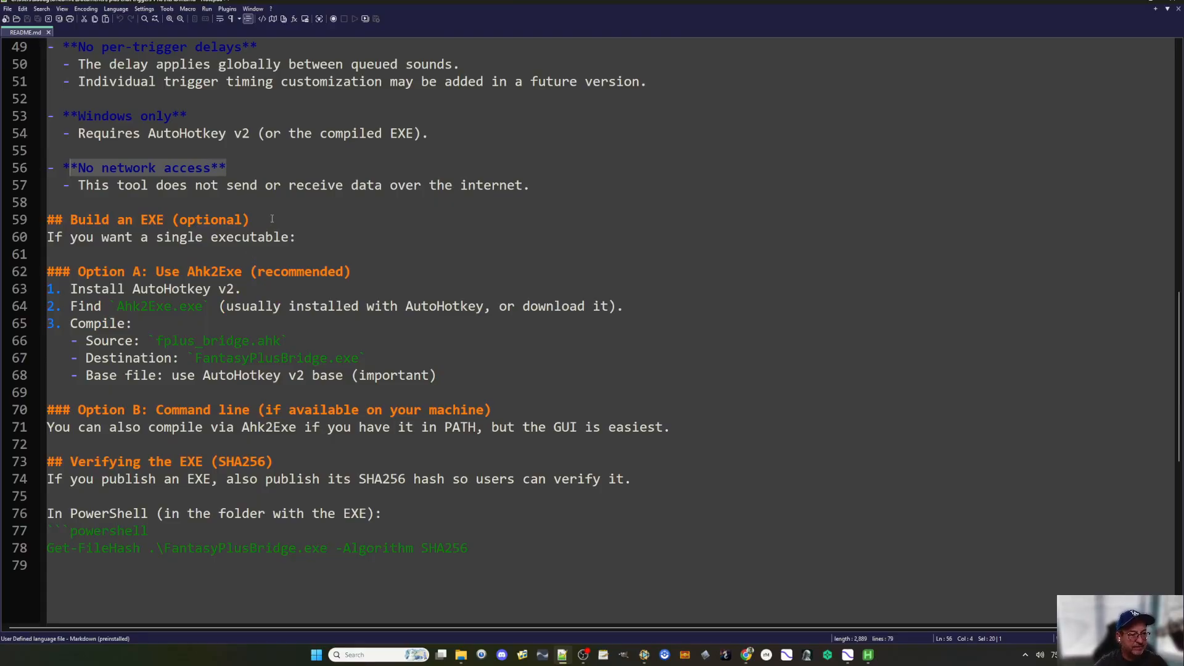
drag(272, 219, 70, 220)
click(270, 287)
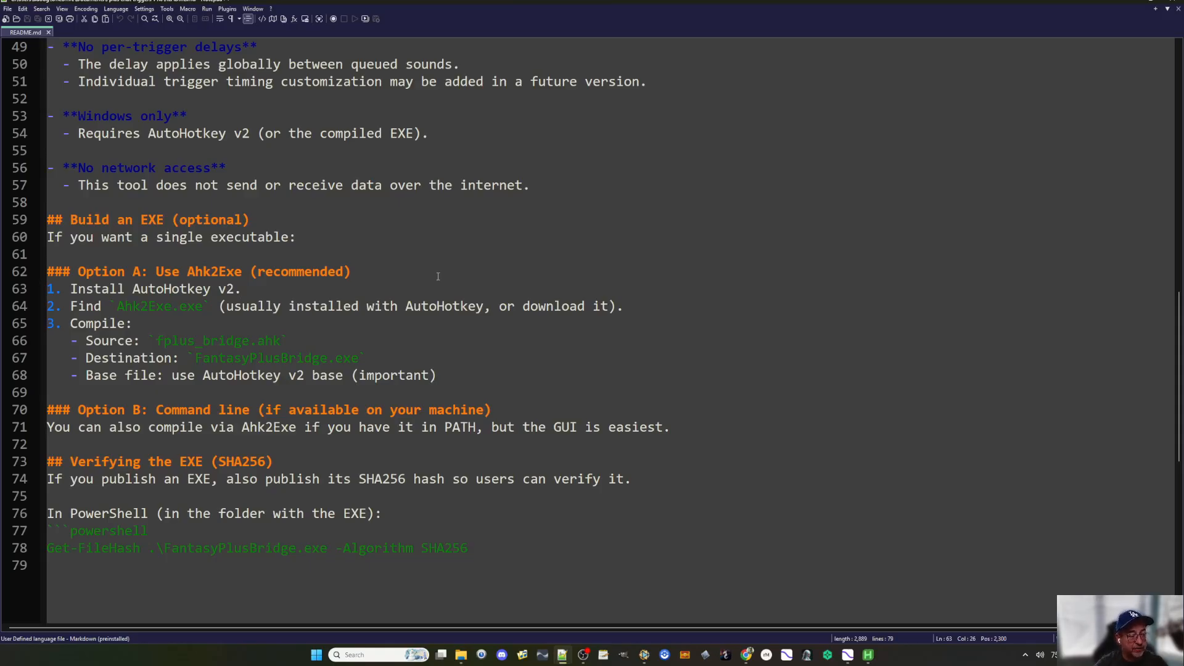
- Minimize README.md in Notepad++, close the SotDL master folder window, and maximize Chrome on the Fantasy+ soundboard
scroll(437, 276, down, 3)
scroll(438, 276, up, 4)
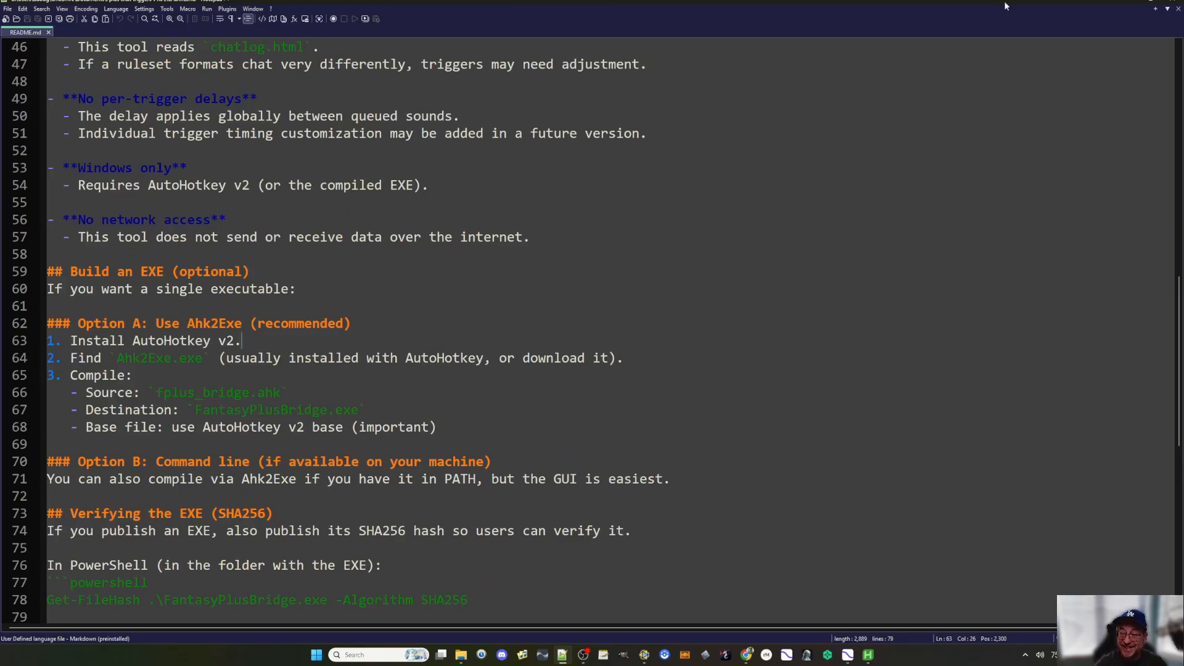
click(1127, 6)
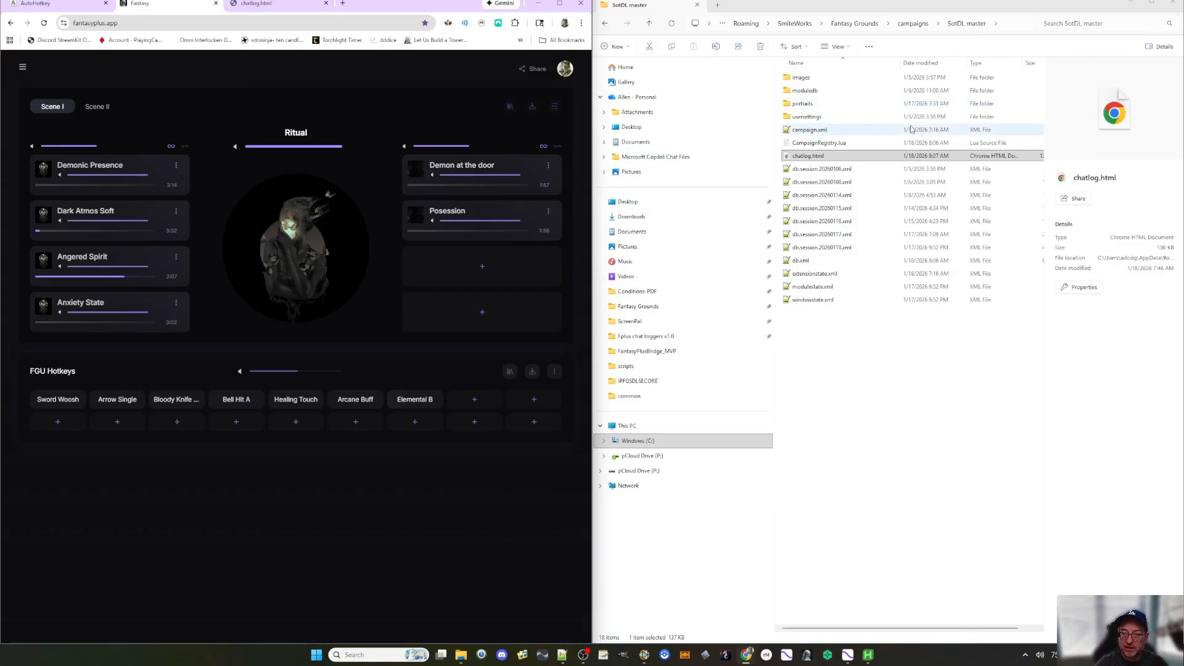
click(1172, 4)
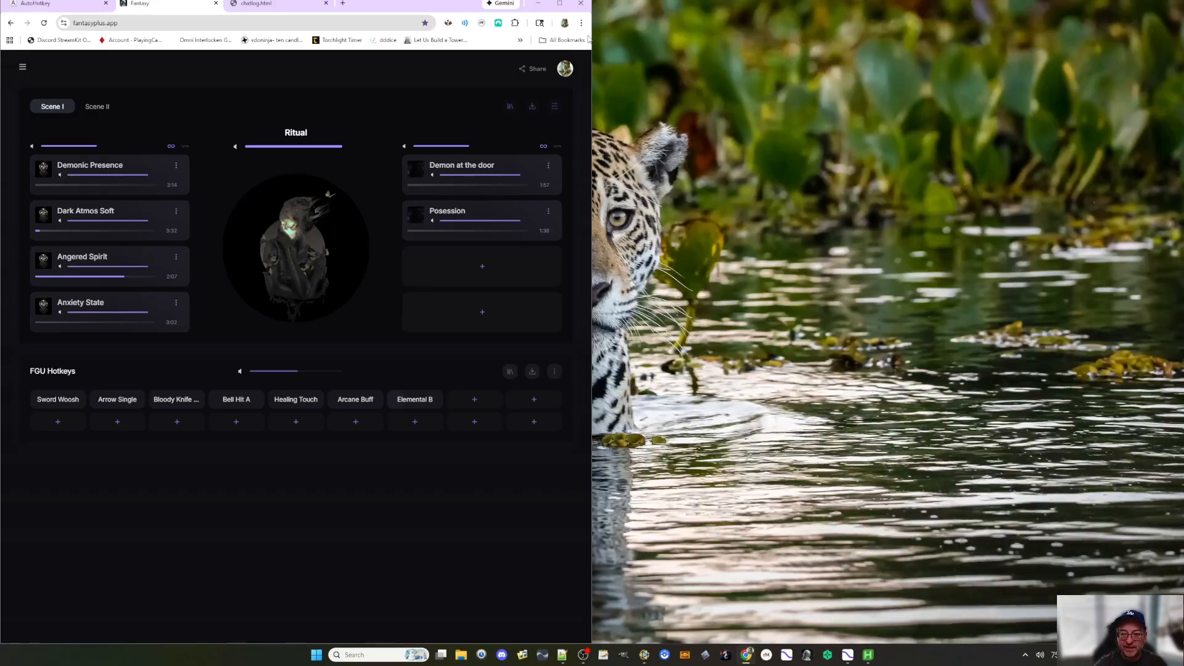
click(559, 3)
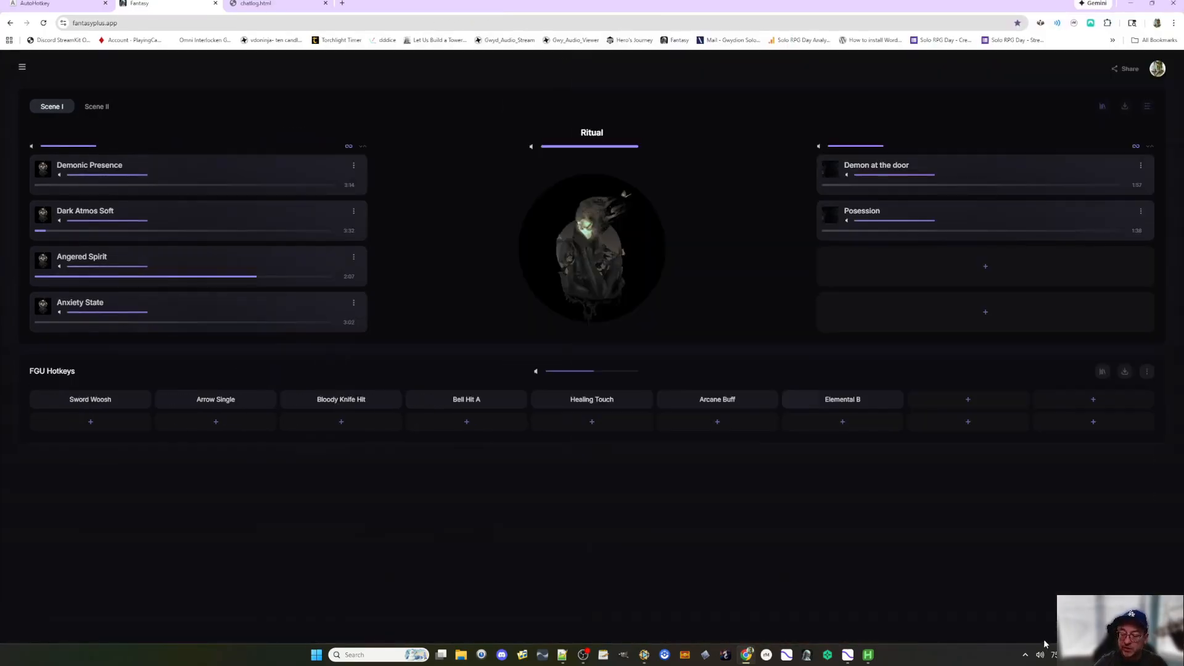
- Bring the running Fantasy+ Bridge window to the front and close it
click(1025, 656)
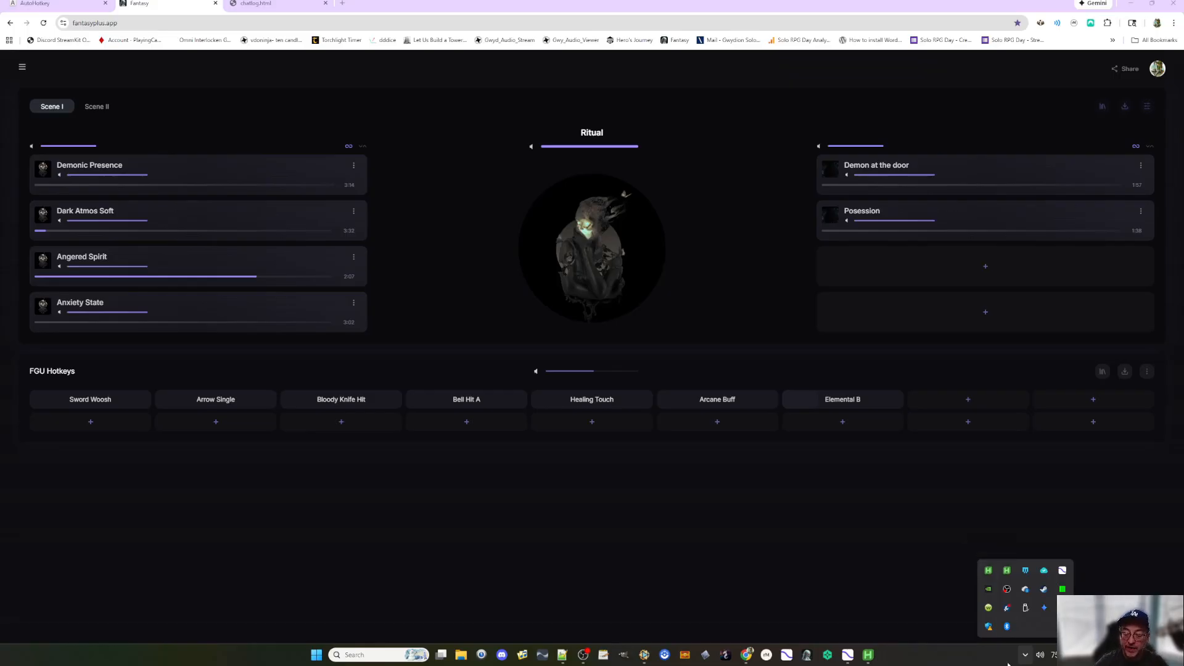
mouse_move(869, 658)
click(867, 629)
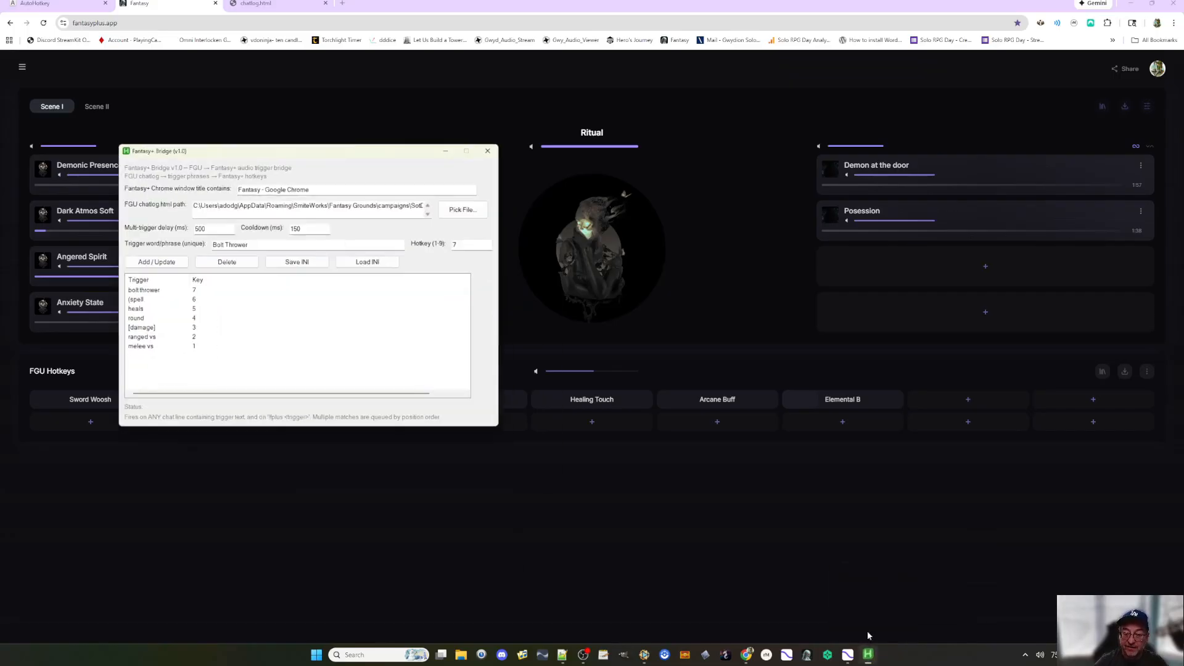
click(487, 152)
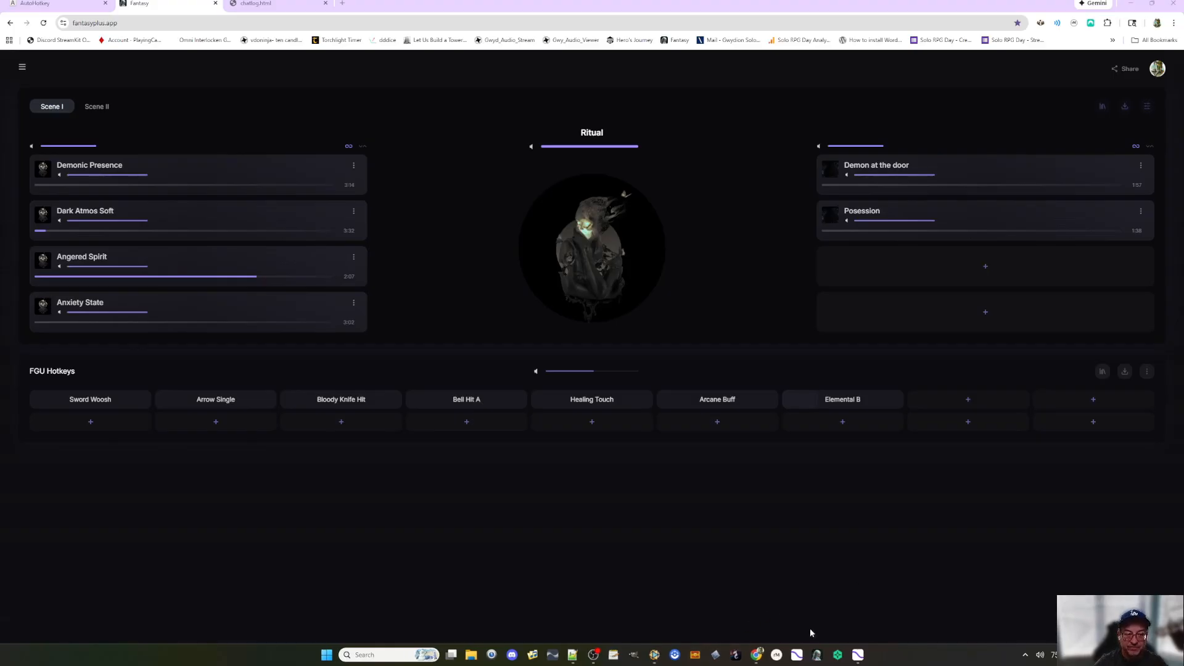
- Reload the Fantasy+ Bridge script from the system tray and load its INI, with the Trigger column widened to show full names
click(1025, 655)
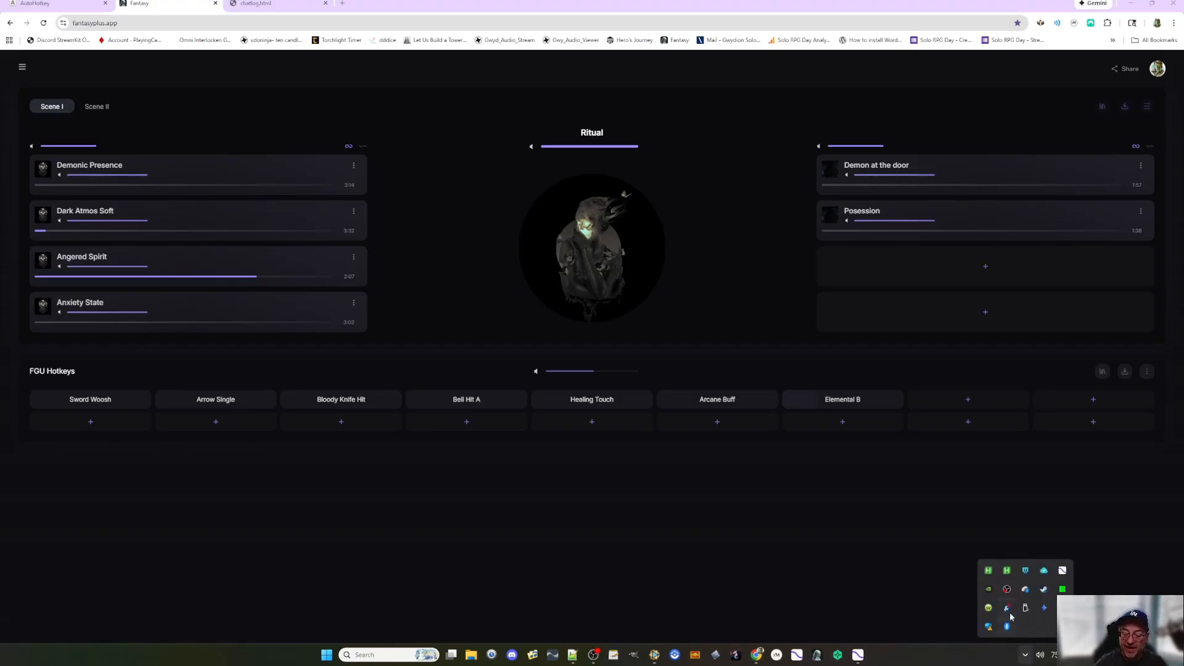
right_click(989, 571)
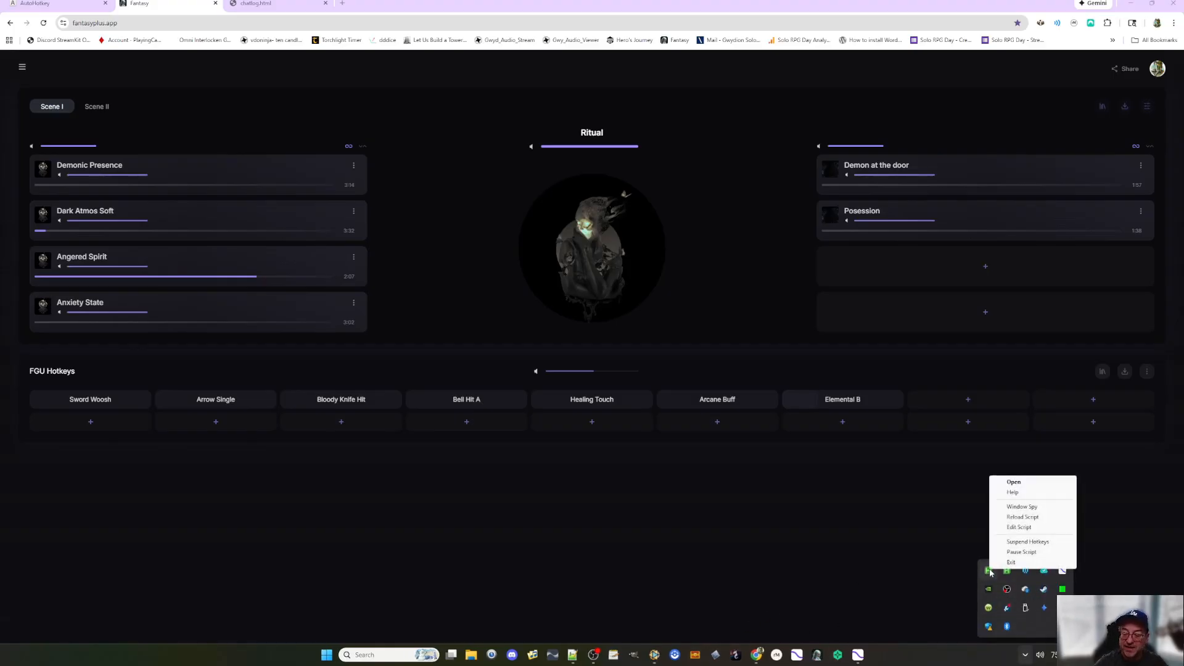
click(1027, 518)
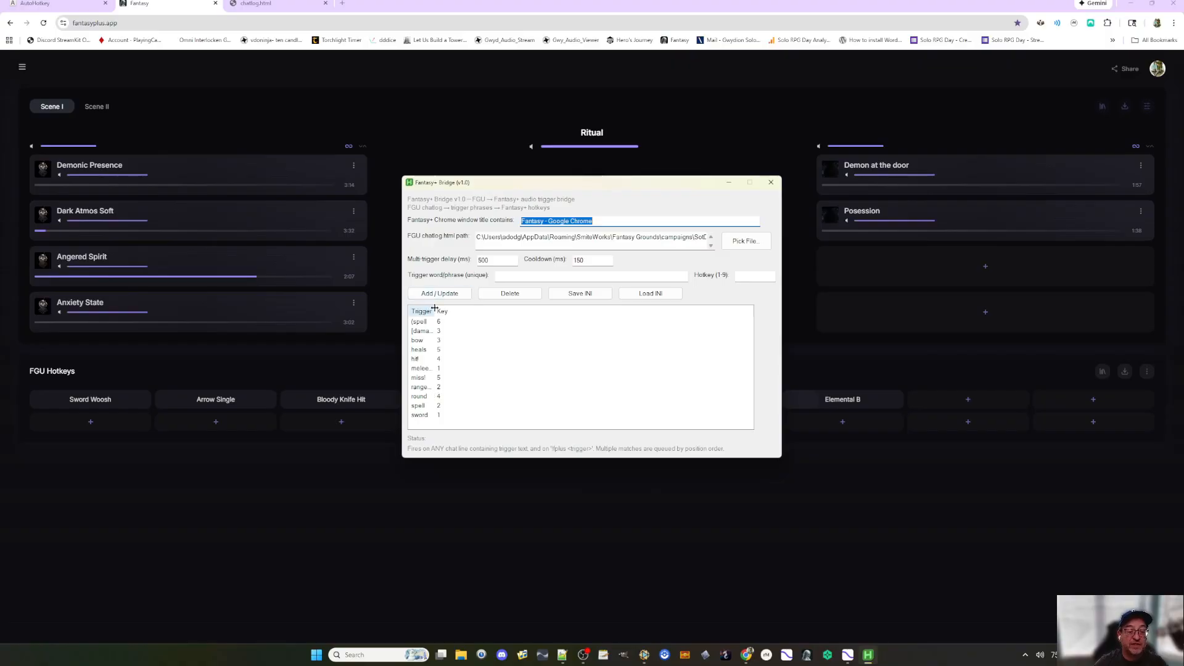
drag(435, 308, 495, 309)
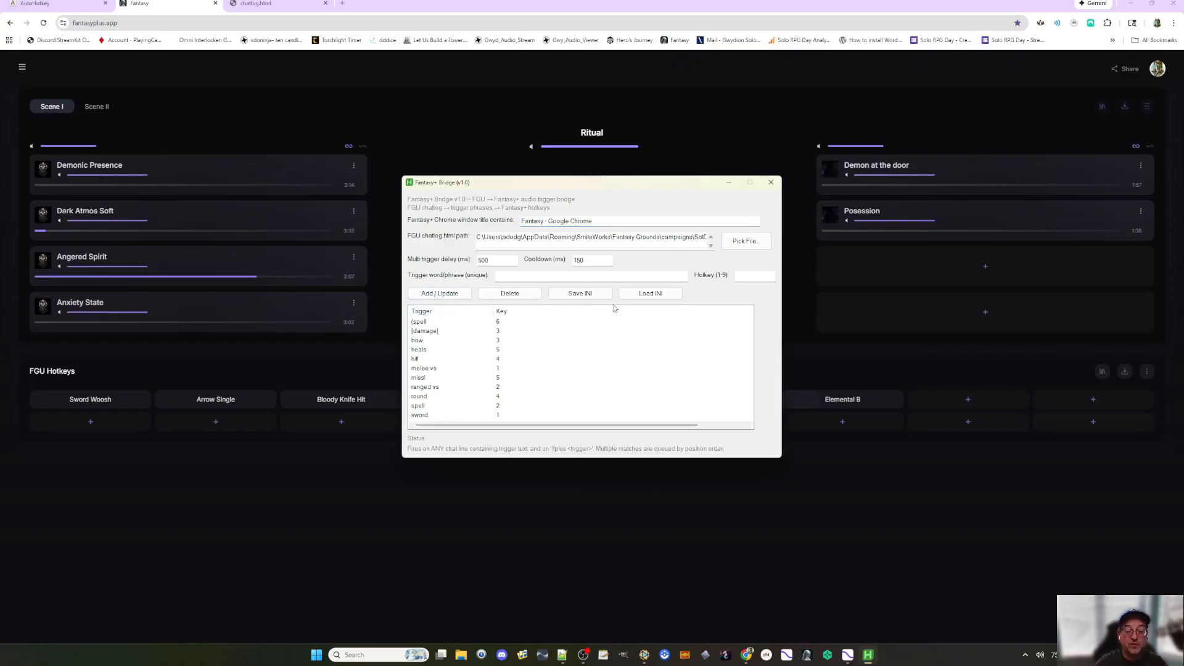
click(657, 297)
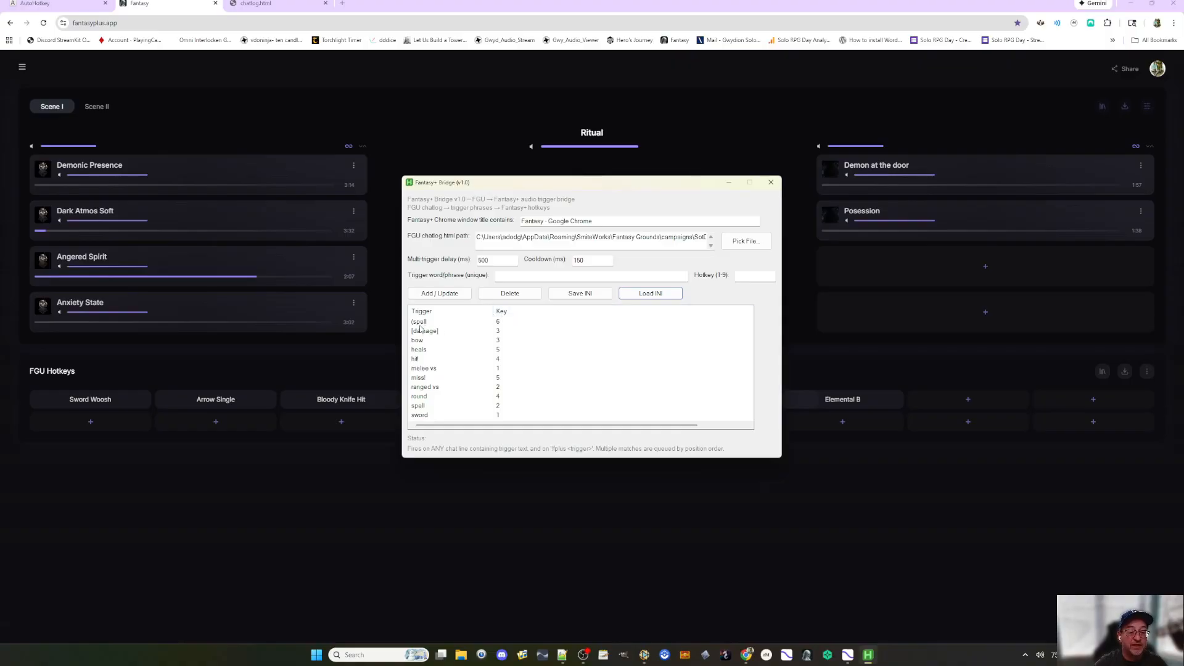
- Delete the spell, sword, miss and hit triggers from the Fantasy+ Bridge list, and close its window
click(421, 407)
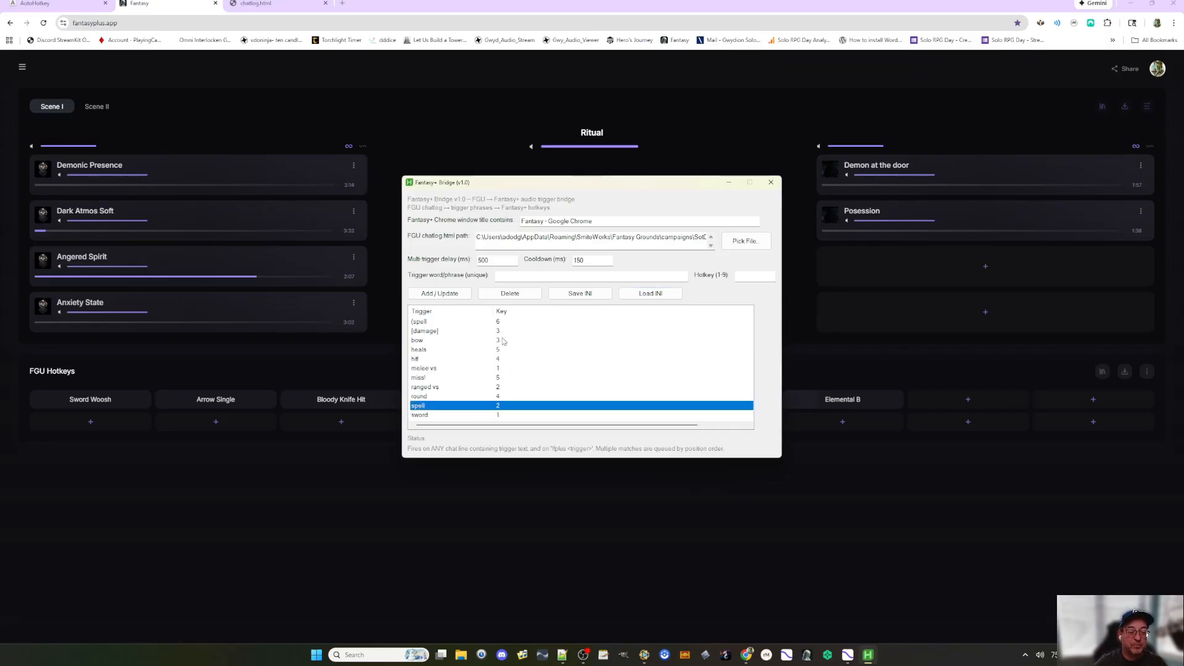
click(510, 293)
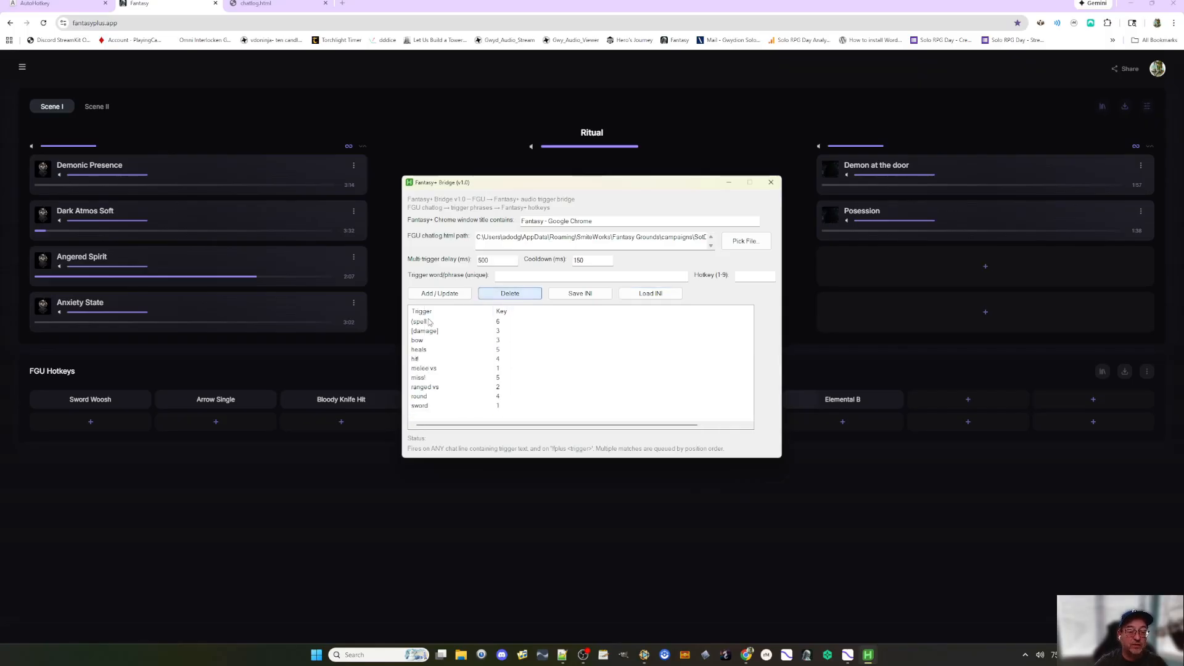
click(437, 406)
click(509, 293)
click(421, 377)
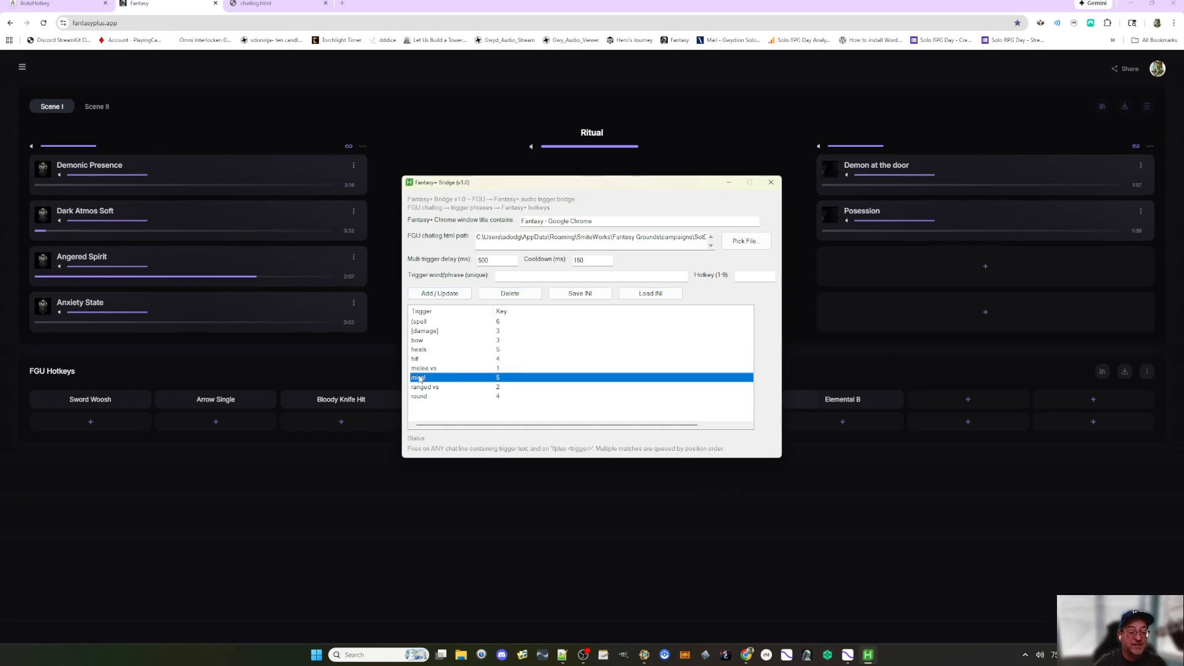
click(509, 294)
click(426, 361)
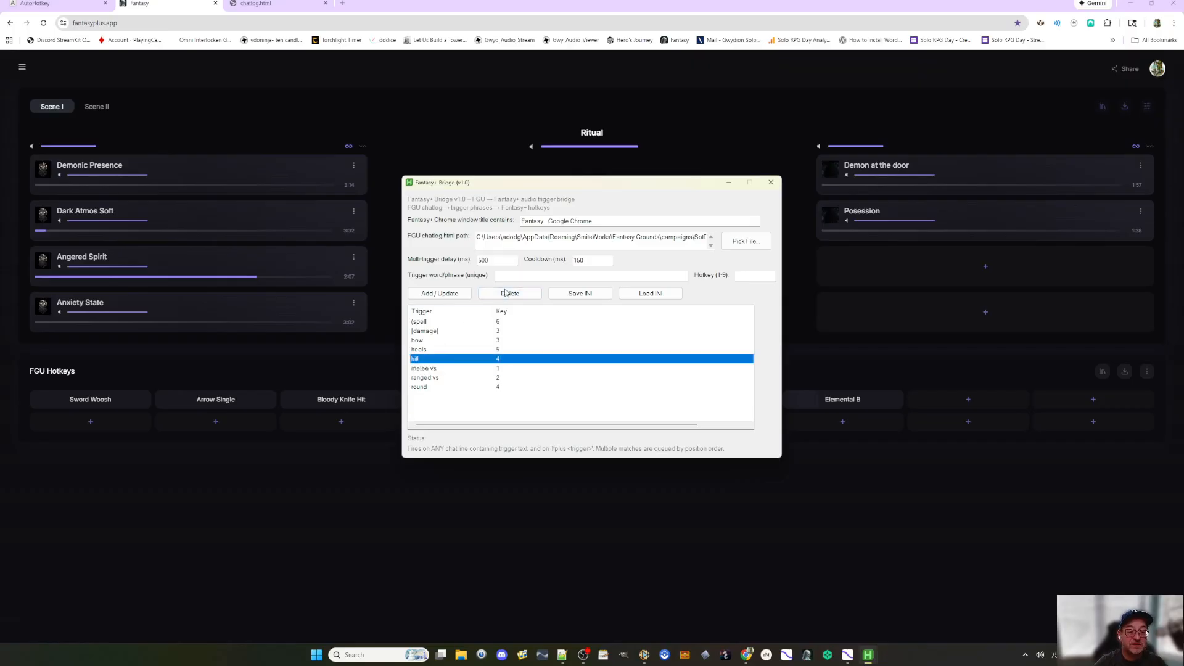
click(507, 294)
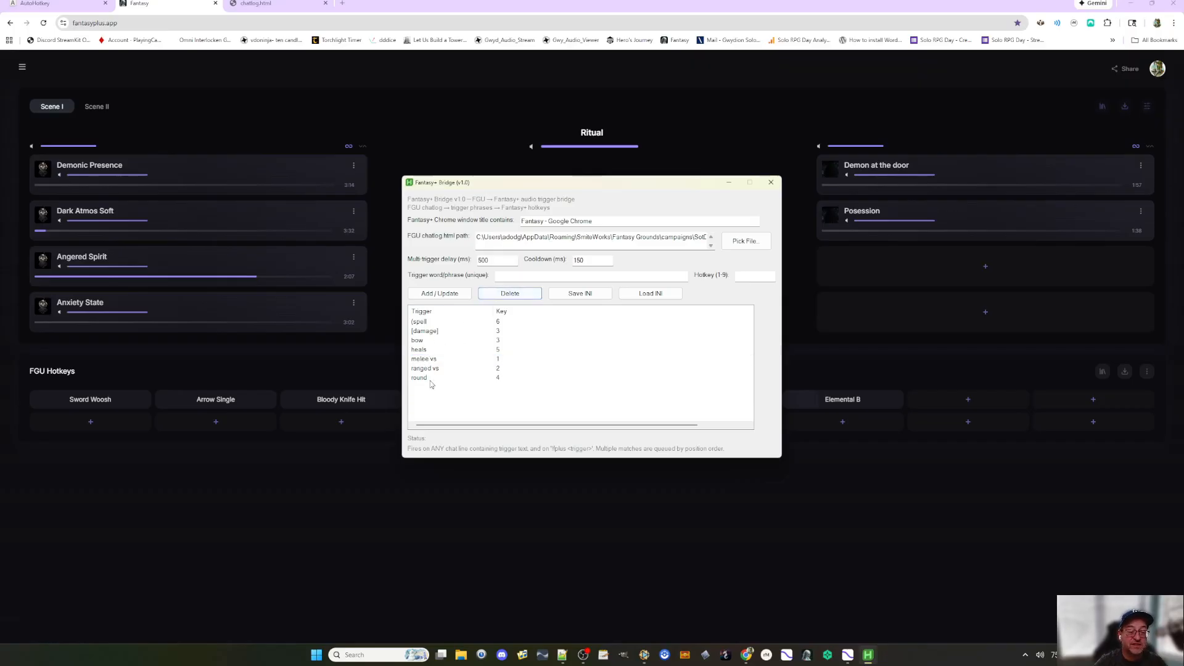
click(512, 312)
click(770, 182)
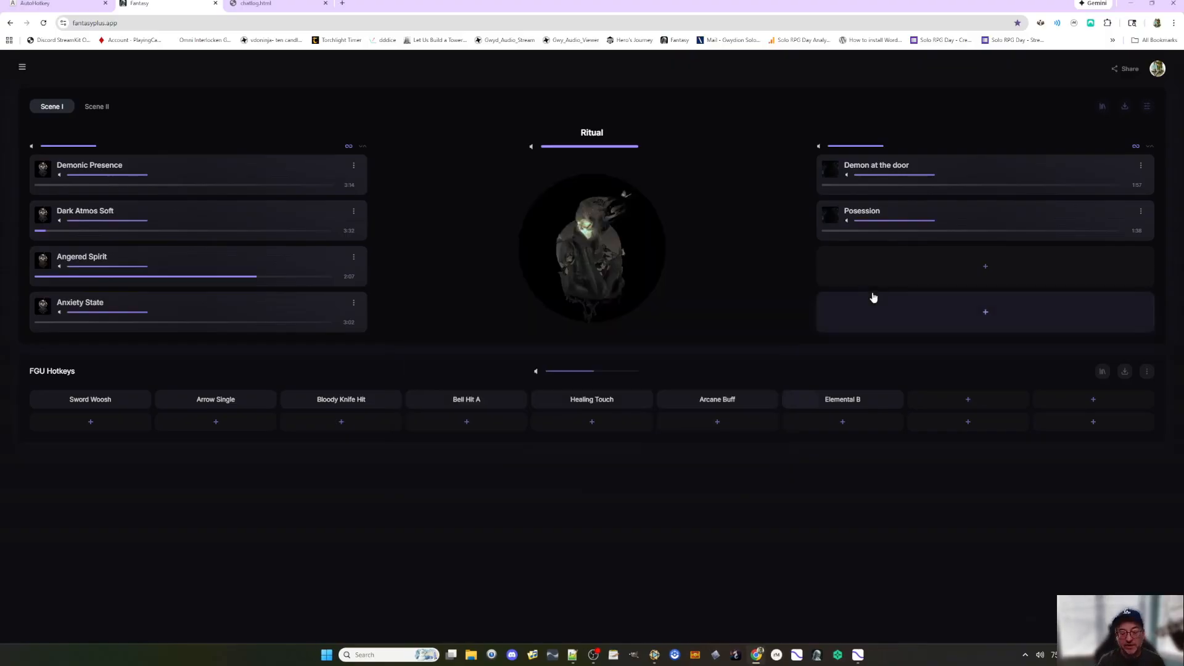